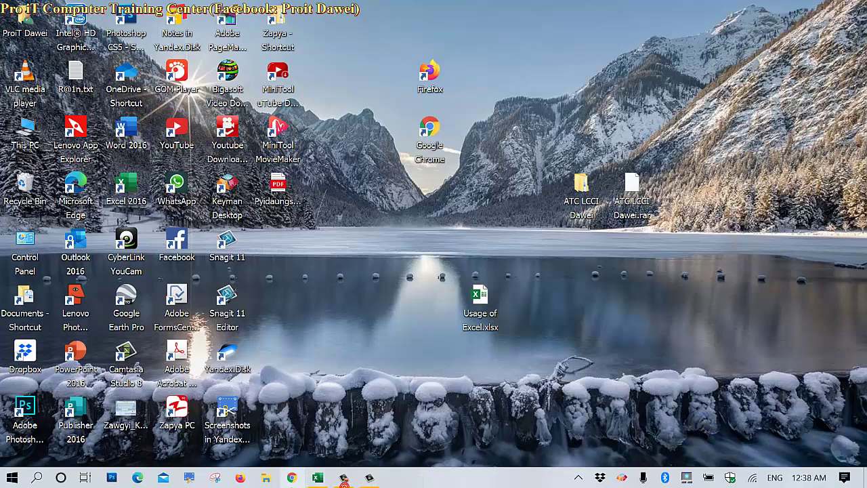
Restore the Usage of Excel.xlsx window from the taskbar
{"action": "left_click", "coordinate": [318, 478]}
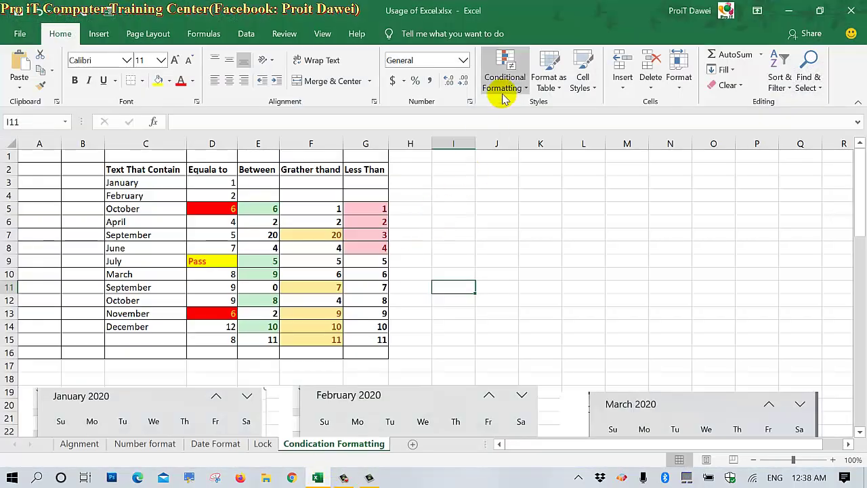
Browse the Conditional Formatting Highlight Cells Rules menu, then close it
{"action": "left_click", "coordinate": [506, 71]}
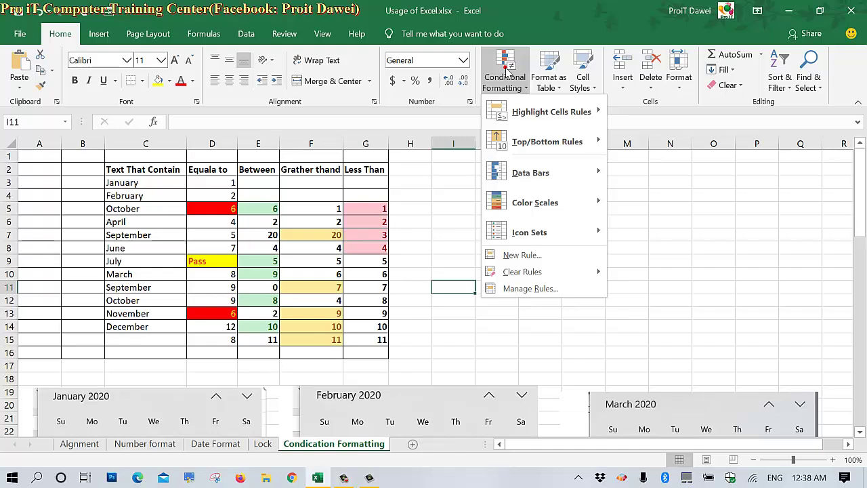
{"action": "left_click", "coordinate": [550, 113]}
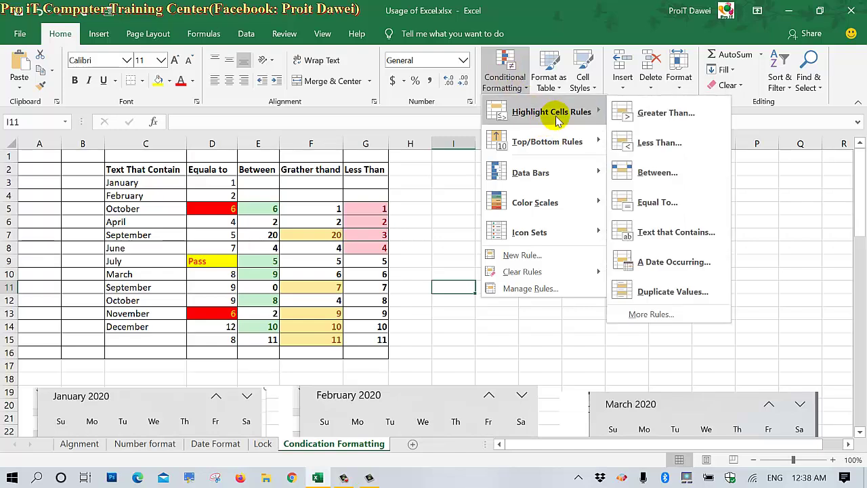
{"action": "left_click", "coordinate": [670, 266]}
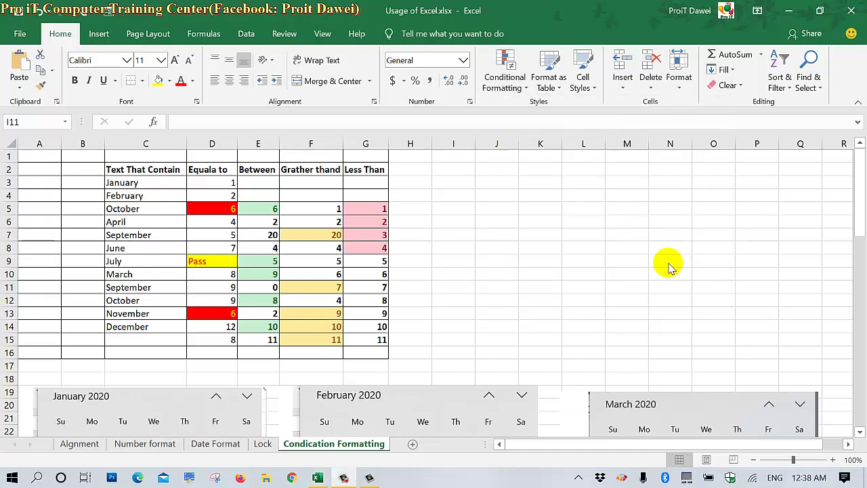
{"action": "left_click", "coordinate": [527, 91]}
{"action": "mouse_move", "coordinate": [577, 112]}
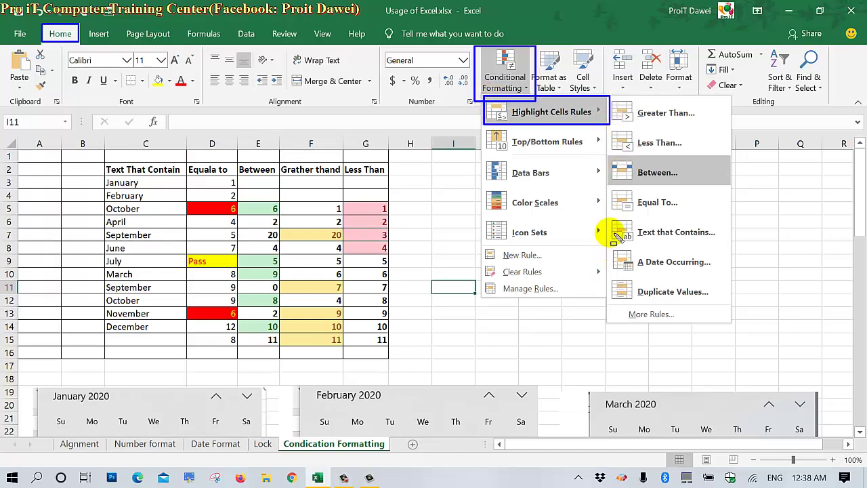
{"action": "left_click_drag", "start_coordinate": [722, 278], "coordinate": [725, 279]}
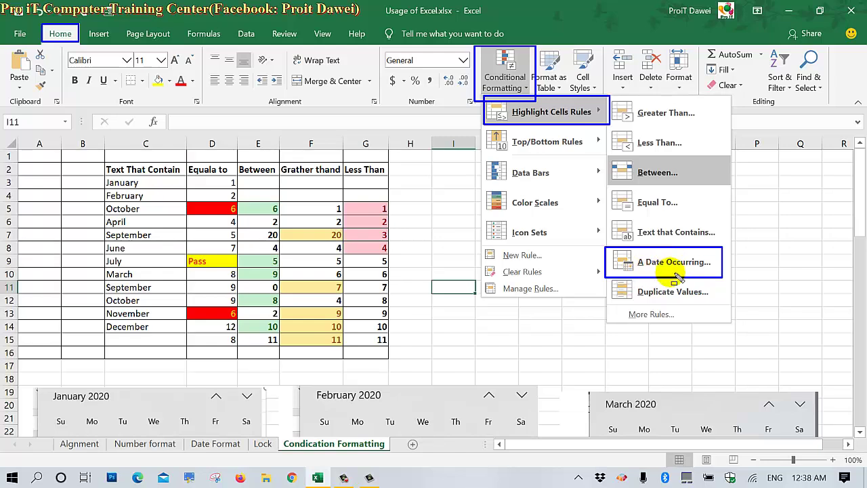
{"action": "left_click", "coordinate": [740, 279]}
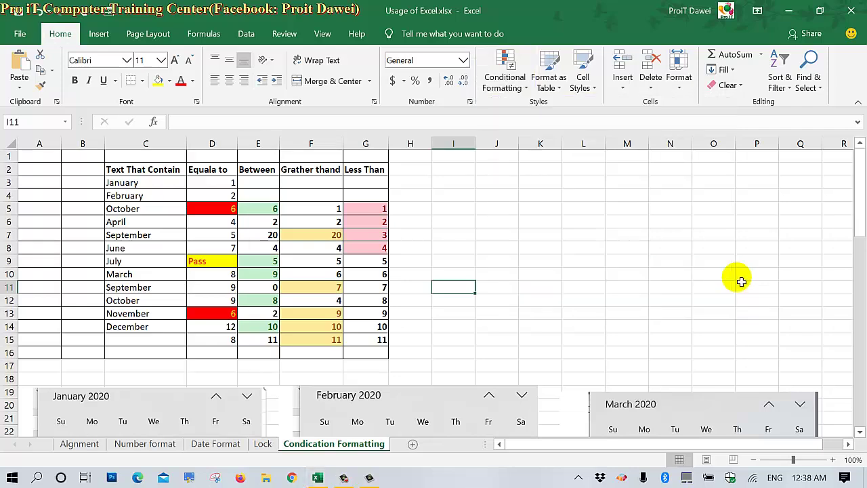
Open the A Date Occurring highlight rule and show its date-period list
{"action": "left_click", "coordinate": [509, 92]}
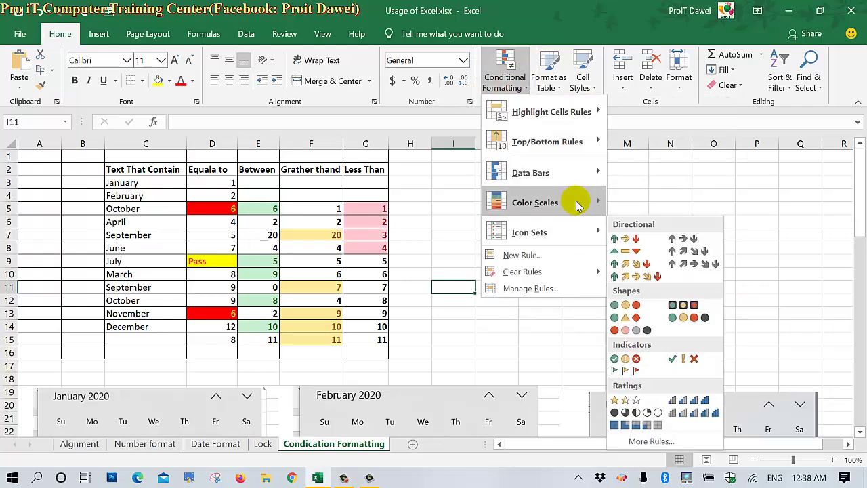
{"action": "mouse_move", "coordinate": [577, 201]}
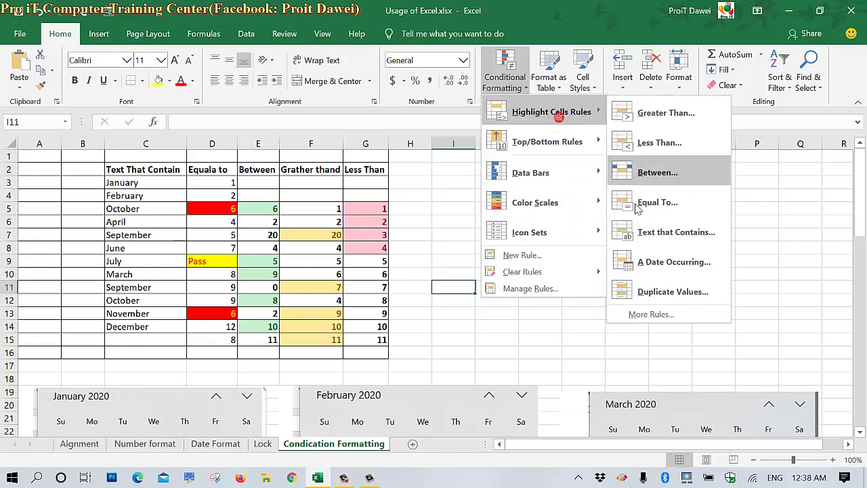
{"action": "left_click", "coordinate": [654, 265]}
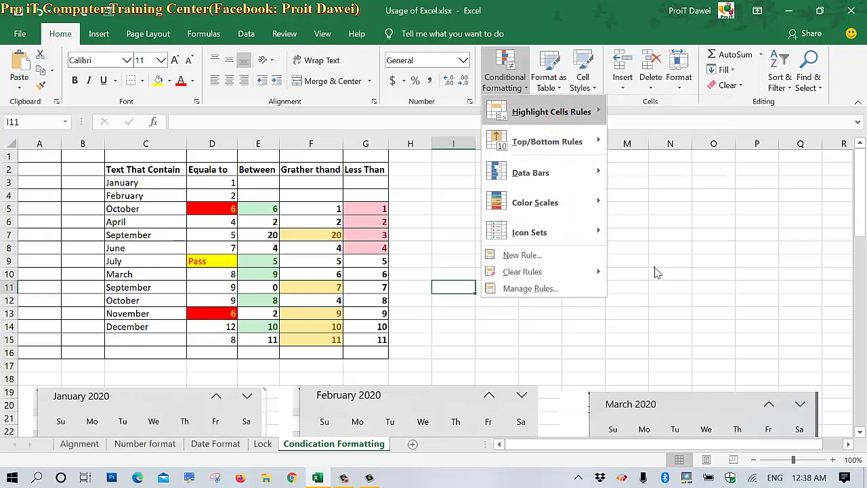
{"action": "left_click", "coordinate": [523, 232]}
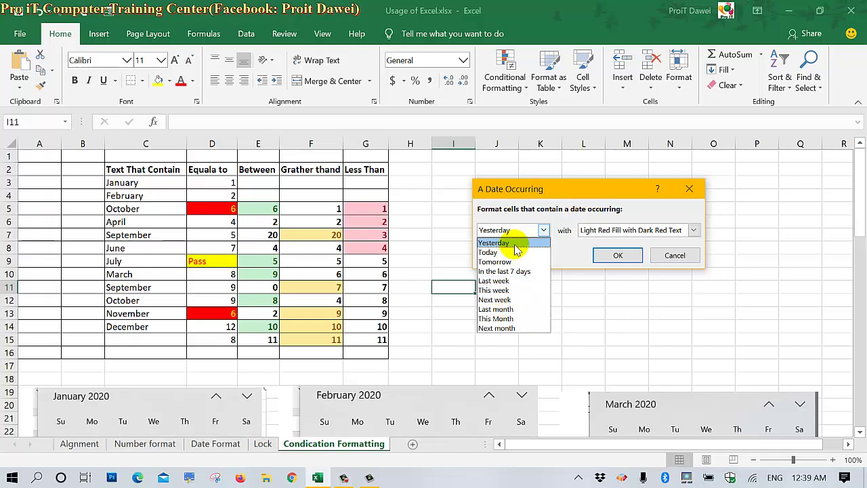
Leave the date period at Yesterday and cancel the A Date Occurring dialog unapplied
{"action": "left_click", "coordinate": [568, 202]}
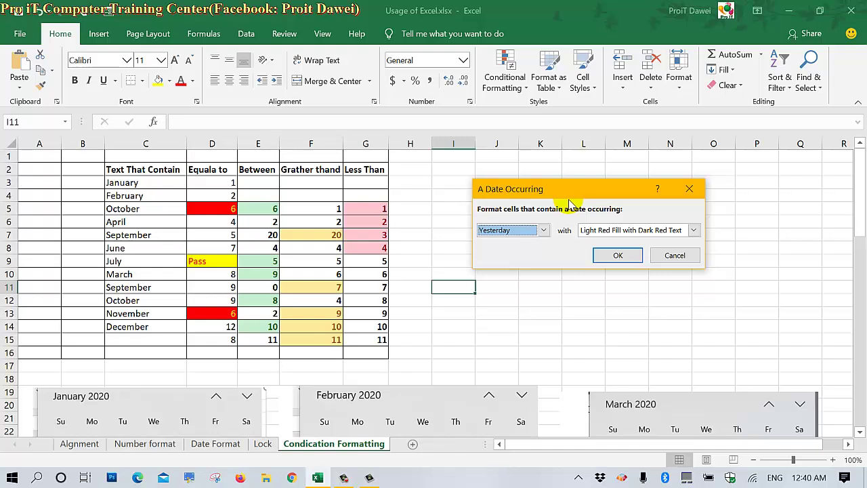
{"action": "left_click", "coordinate": [543, 231]}
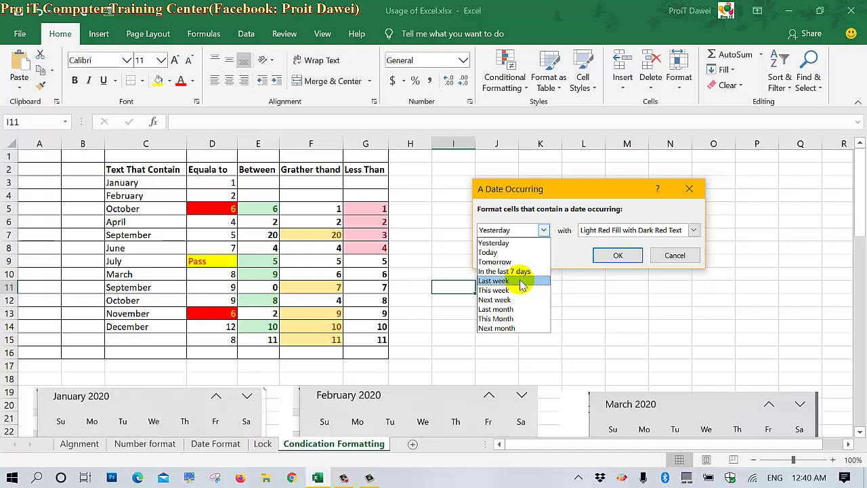
{"action": "left_click", "coordinate": [568, 256]}
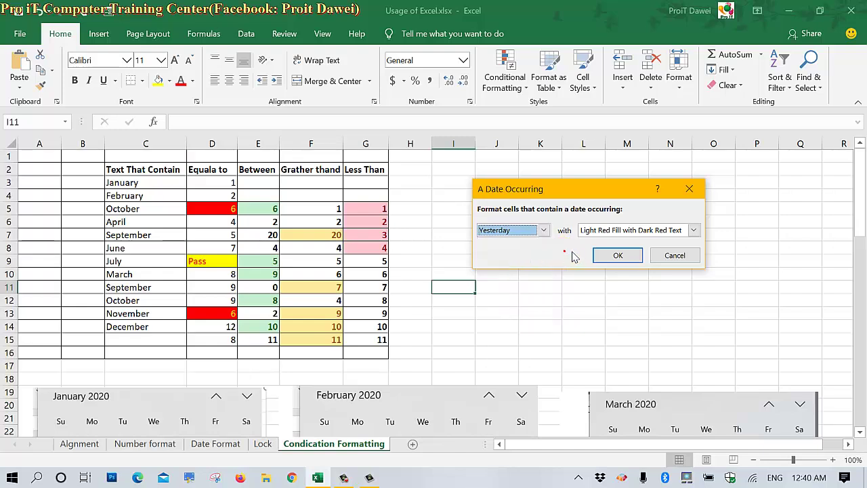
{"action": "left_click", "coordinate": [573, 253]}
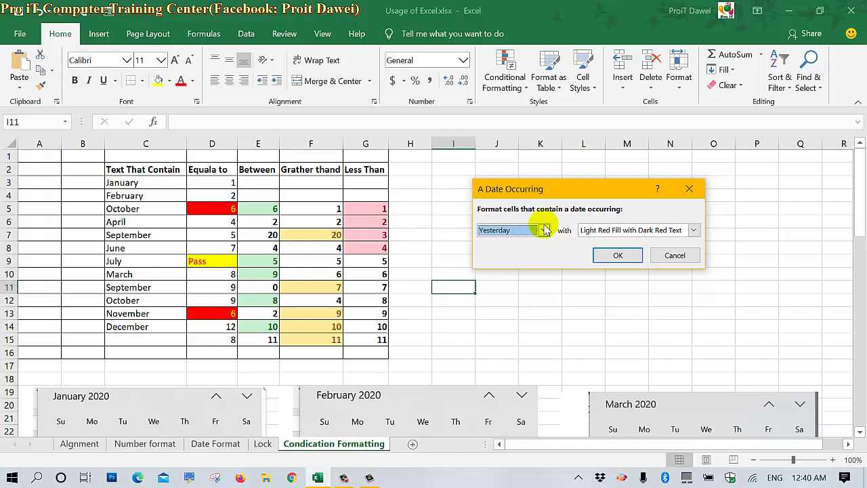
{"action": "left_click", "coordinate": [544, 230]}
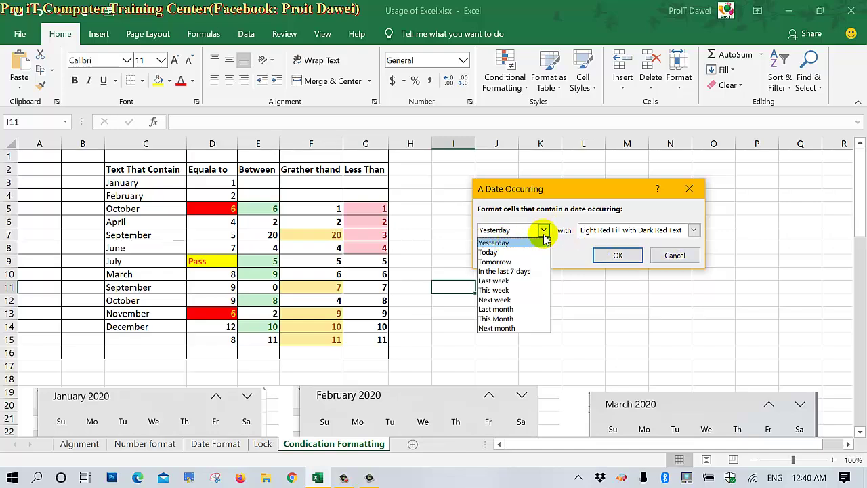
{"action": "left_click", "coordinate": [611, 335]}
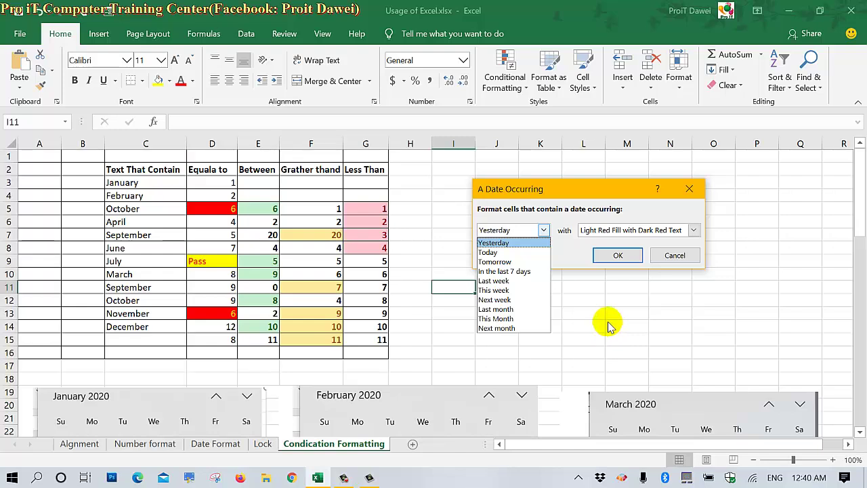
{"action": "left_click", "coordinate": [685, 256]}
{"action": "left_click", "coordinate": [675, 255]}
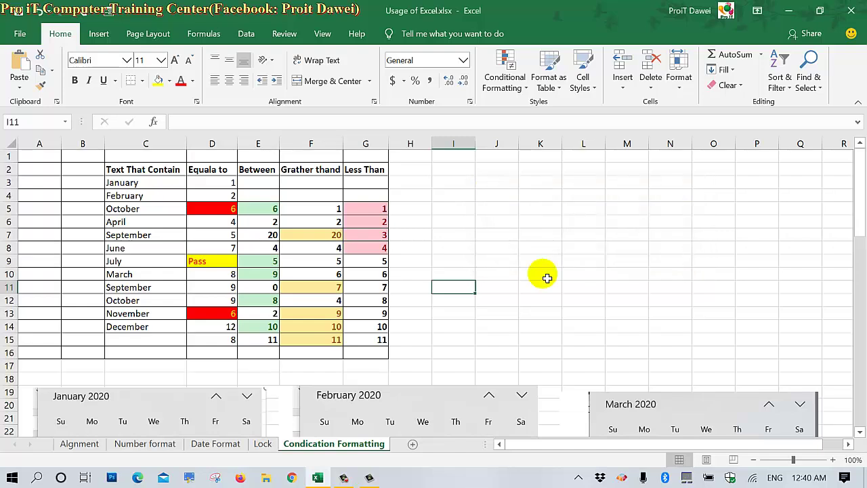
Enter the label Yesterday in cell C68 below the calendar
{"action": "left_click", "coordinate": [458, 194]}
{"action": "left_click", "coordinate": [451, 174]}
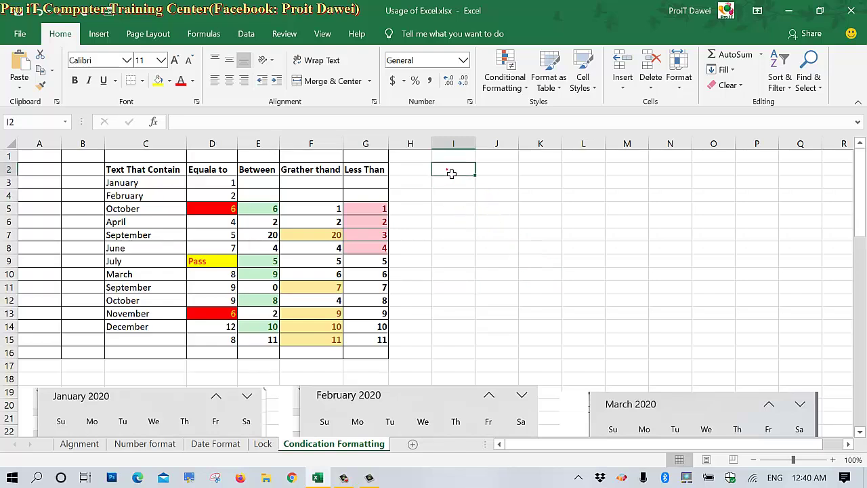
{"action": "type", "text": "Ye"}
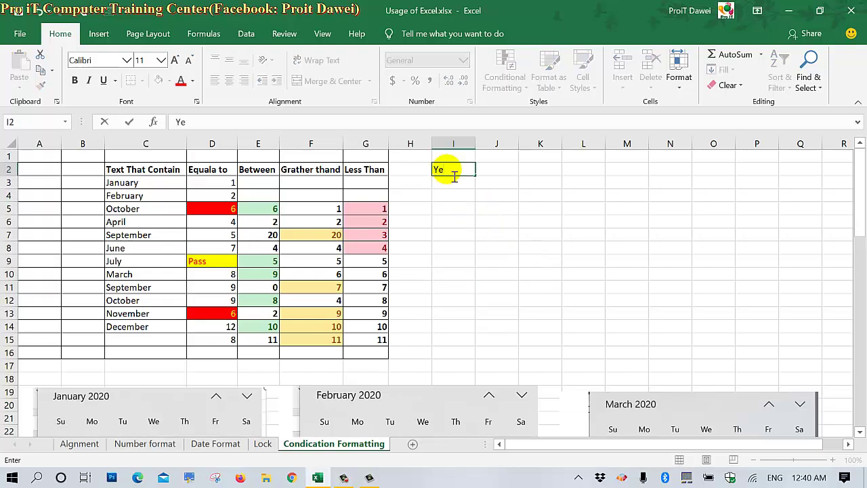
{"action": "type", "text": "s"}
{"action": "left_click", "coordinate": [506, 196]}
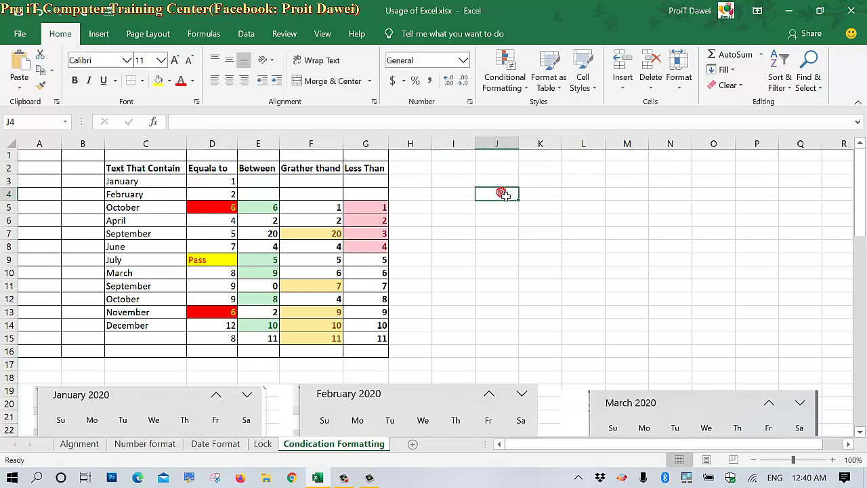
{"action": "scroll", "coordinate": [506, 197], "scroll_direction": "down", "scroll_amount": 7}
{"action": "scroll", "coordinate": [506, 196], "scroll_direction": "down", "scroll_amount": 5}
{"action": "scroll", "coordinate": [507, 198], "scroll_direction": "down", "scroll_amount": 9}
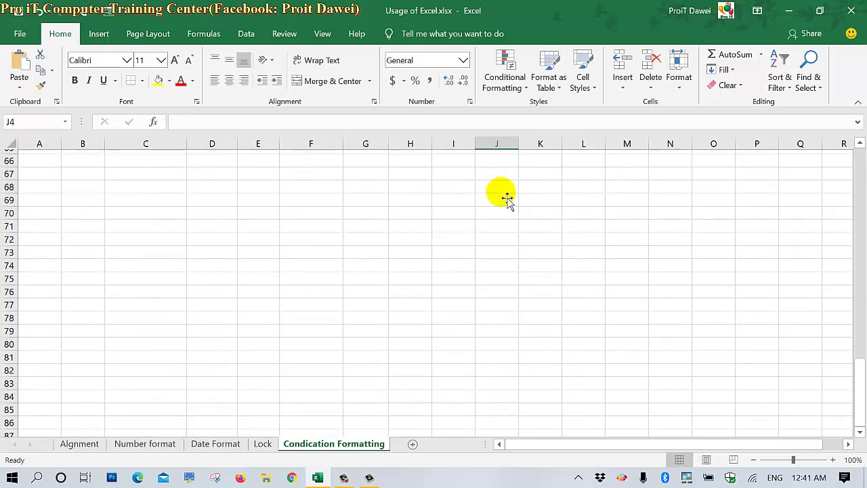
{"action": "scroll", "coordinate": [506, 197], "scroll_direction": "up", "scroll_amount": 2}
{"action": "left_click", "coordinate": [130, 261]}
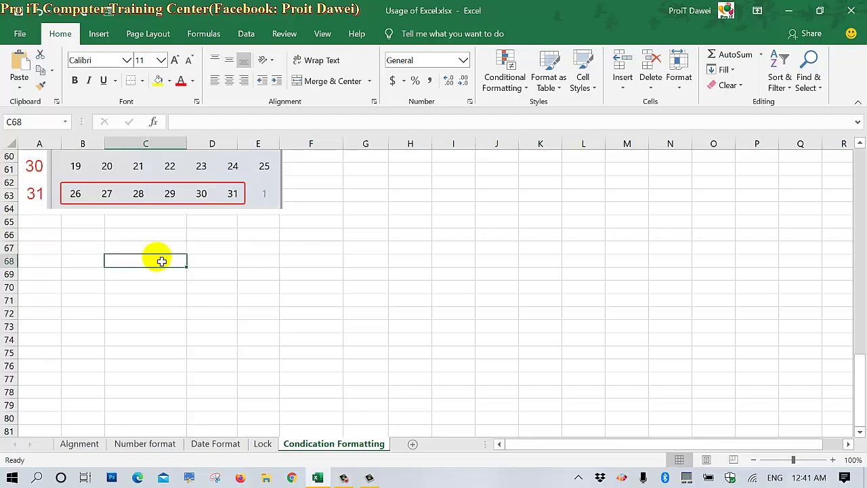
{"action": "type", "text": "Yesterday"}
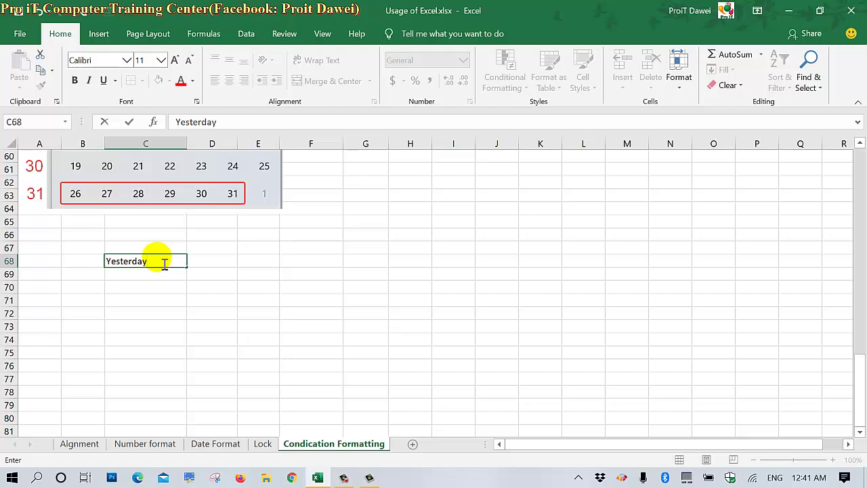
{"action": "key", "text": "Return"}
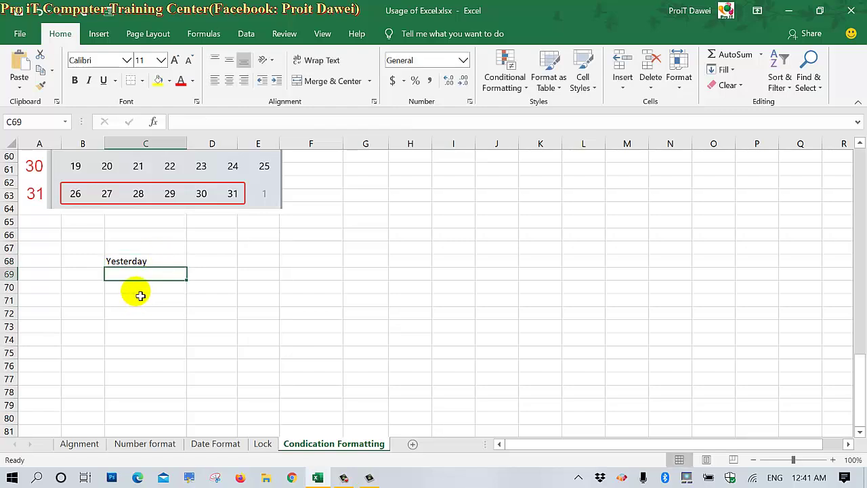
Select C79, then switch to Page Break Preview and back to Normal view
{"action": "left_click", "coordinate": [140, 364]}
{"action": "scroll", "coordinate": [146, 352], "scroll_direction": "down", "scroll_amount": 3}
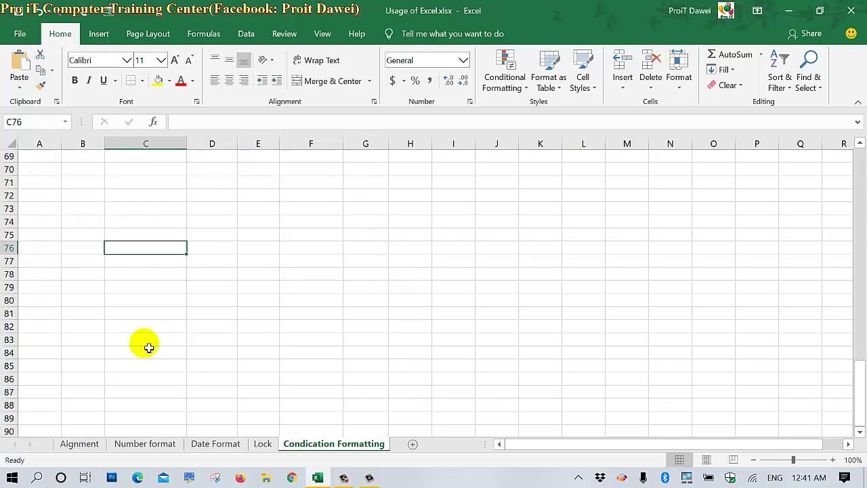
{"action": "scroll", "coordinate": [148, 348], "scroll_direction": "up", "scroll_amount": 3}
{"action": "left_click", "coordinate": [150, 394]}
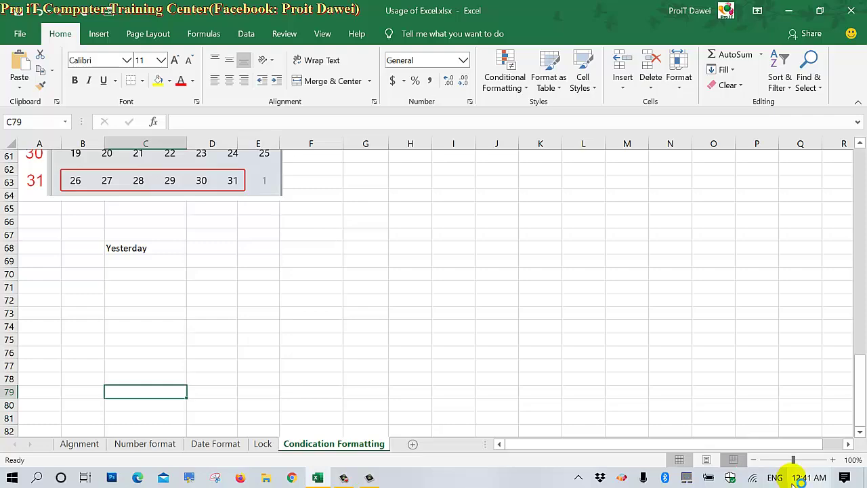
{"action": "mouse_move", "coordinate": [804, 480]}
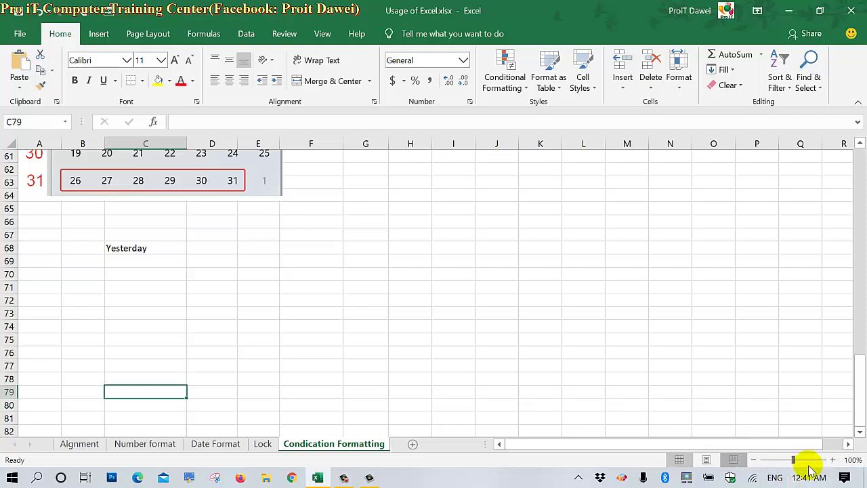
{"action": "left_click", "coordinate": [733, 460]}
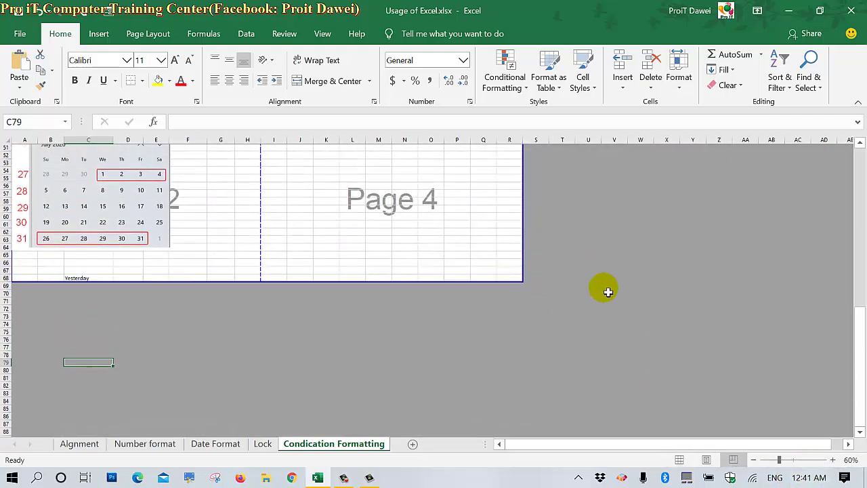
{"action": "left_click", "coordinate": [680, 460]}
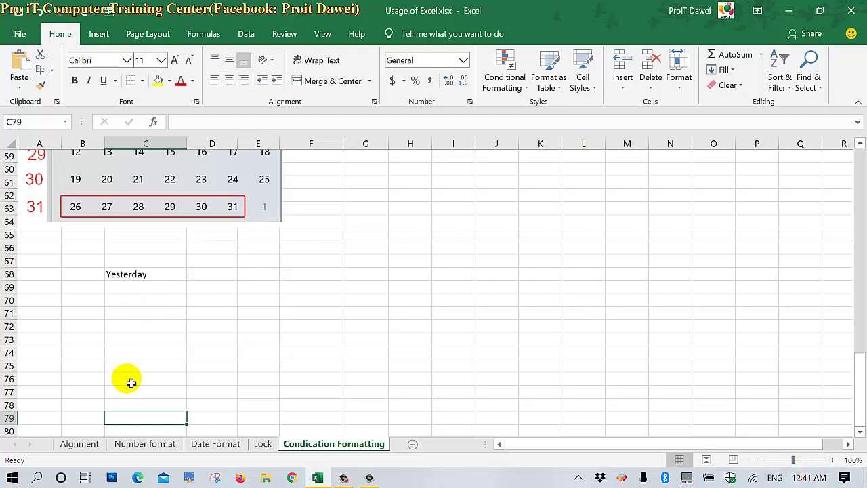
{"action": "scroll", "coordinate": [131, 383], "scroll_direction": "down", "scroll_amount": 2}
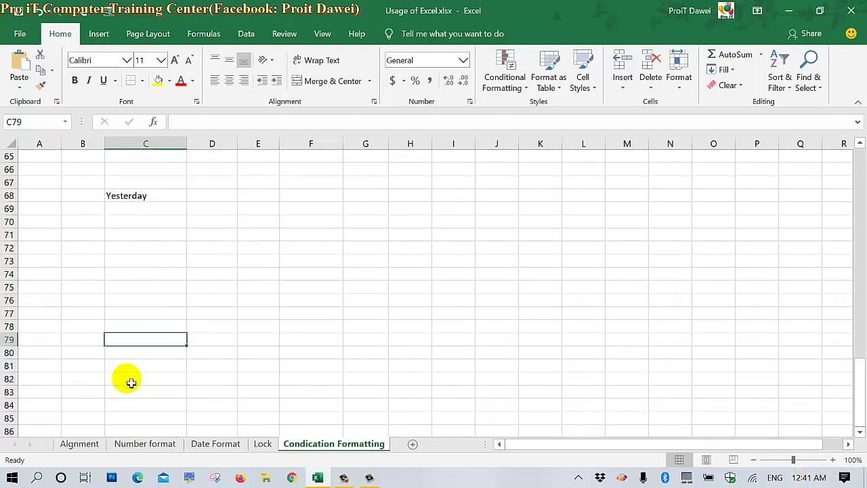
Enter 14-06-2020 in C79, apply Long Date format, and widen column C
{"action": "type", "text": "14-06-2020"}
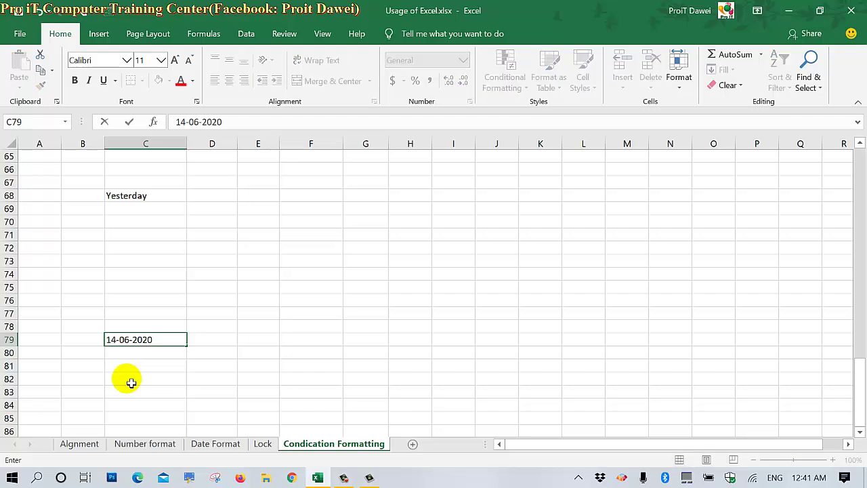
{"action": "left_click", "coordinate": [192, 301]}
{"action": "left_click", "coordinate": [174, 339]}
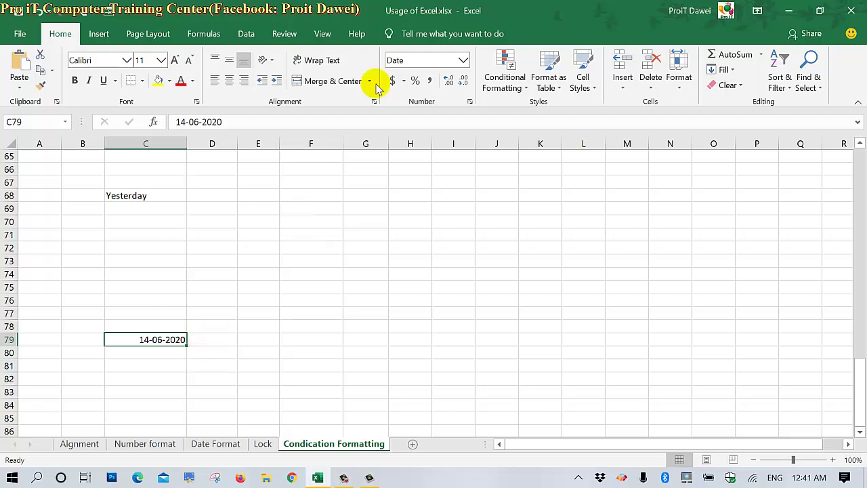
{"action": "left_click", "coordinate": [463, 61]}
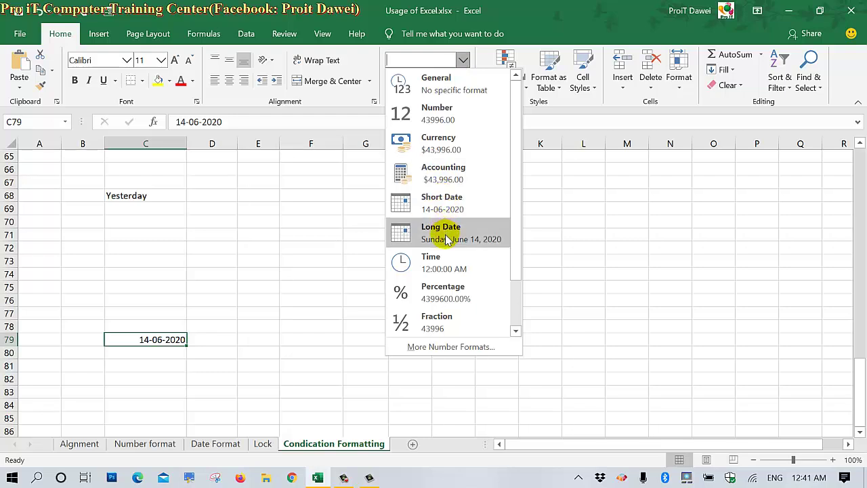
{"action": "left_click", "coordinate": [445, 207]}
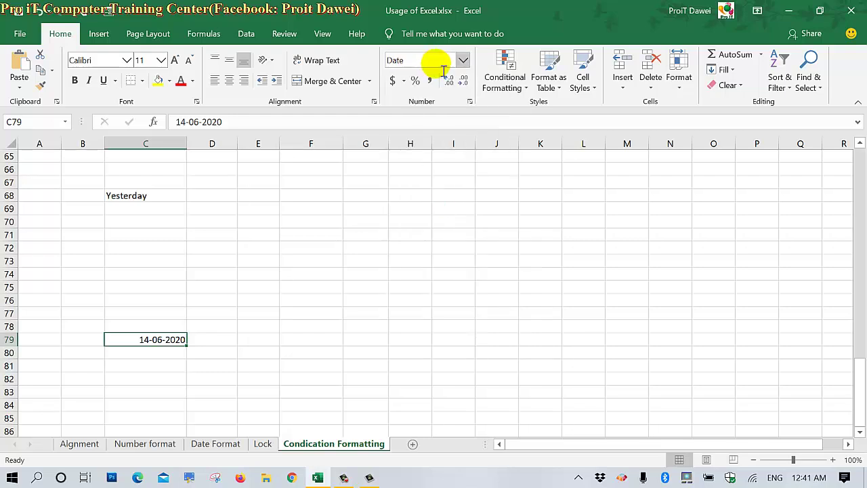
{"action": "left_click", "coordinate": [463, 61]}
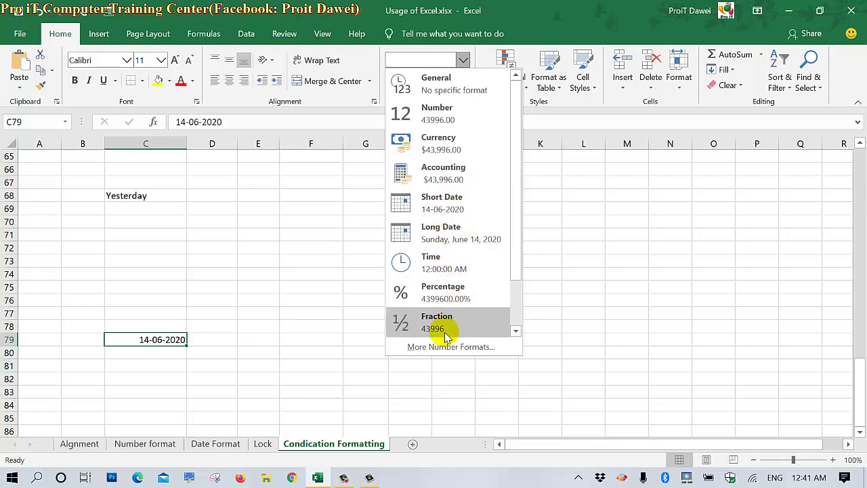
{"action": "left_click", "coordinate": [439, 237]}
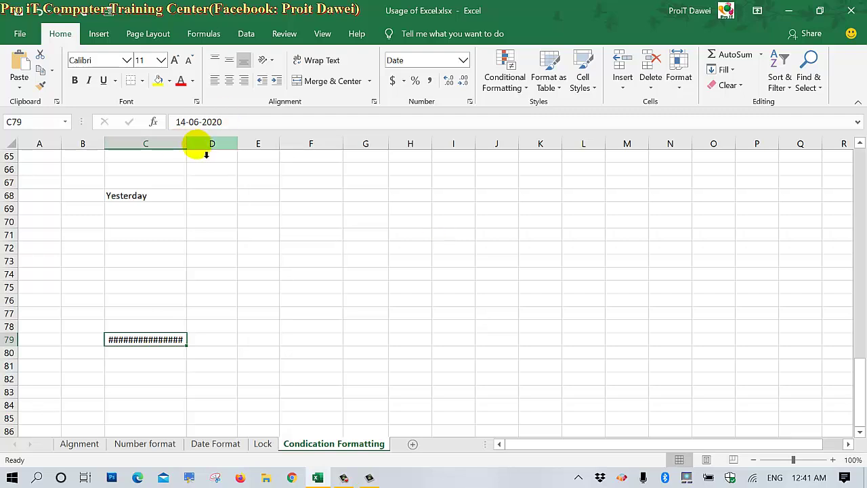
{"action": "left_click_drag", "start_coordinate": [192, 151], "coordinate": [227, 158]}
Reformat C79 with the 14-Mar-2012 date style through Format Cells
{"action": "left_click", "coordinate": [240, 273]}
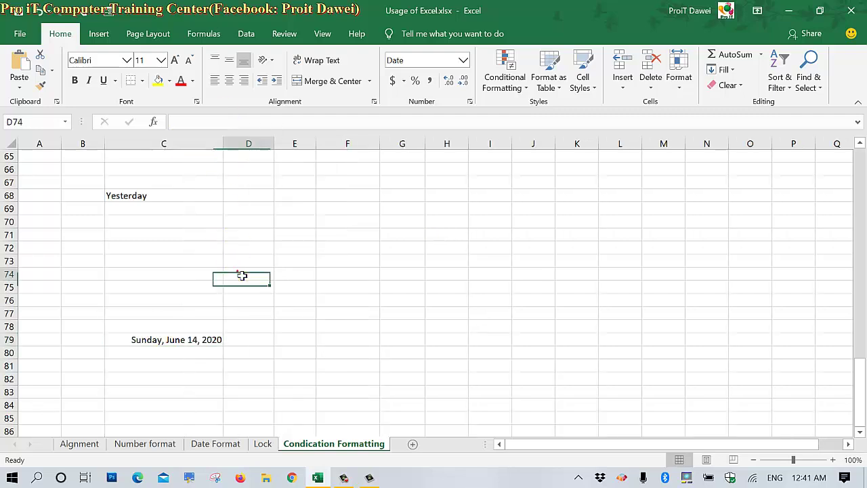
{"action": "left_click", "coordinate": [198, 344]}
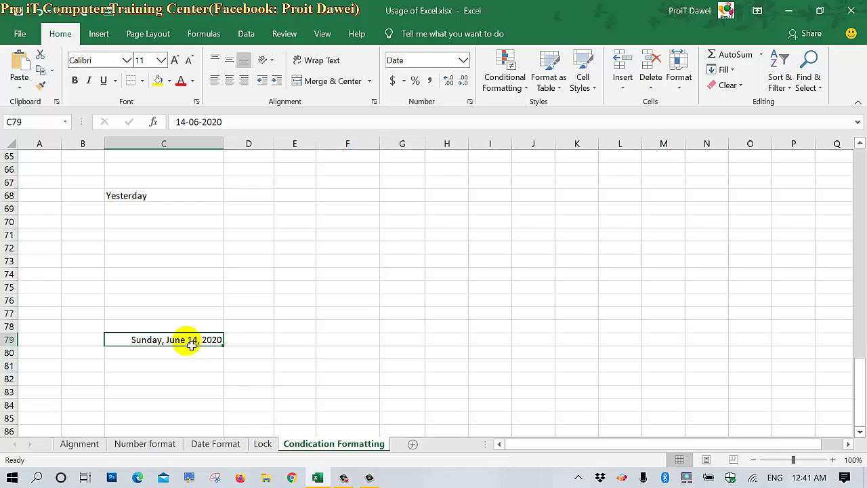
{"action": "right_click", "coordinate": [192, 344]}
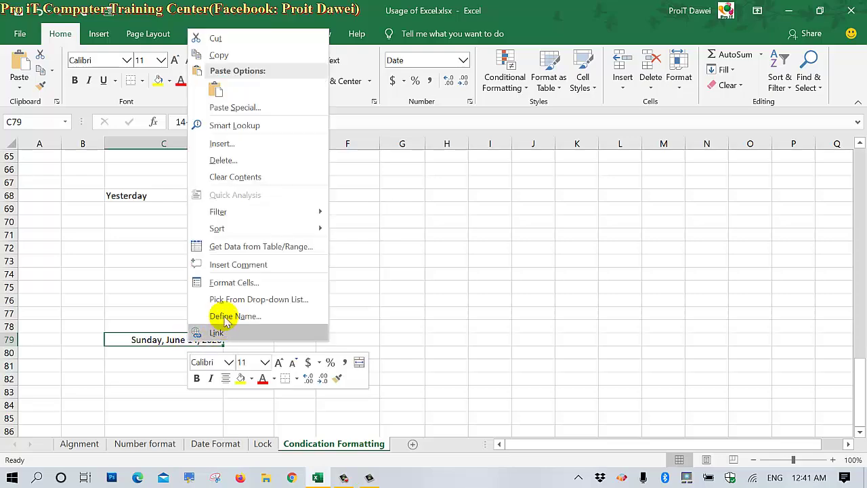
{"action": "left_click", "coordinate": [226, 288]}
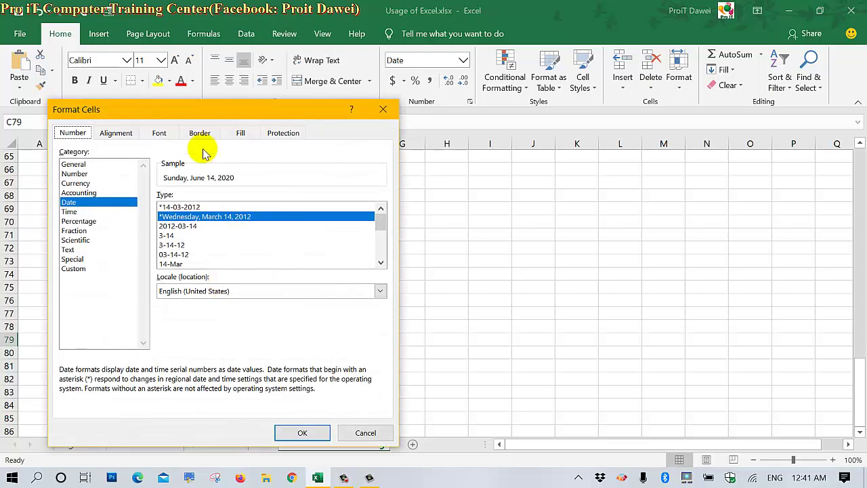
{"action": "left_click_drag", "start_coordinate": [193, 117], "coordinate": [510, 117]}
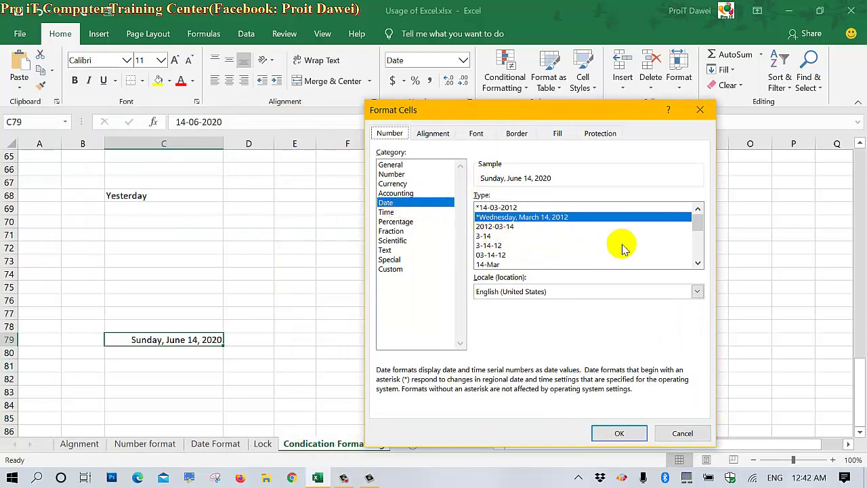
{"action": "left_click_drag", "start_coordinate": [697, 227], "coordinate": [697, 250]}
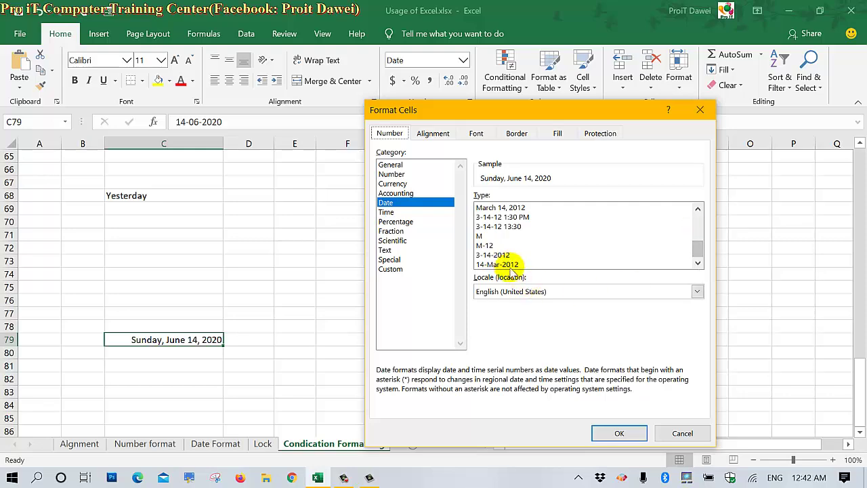
{"action": "left_click", "coordinate": [509, 264]}
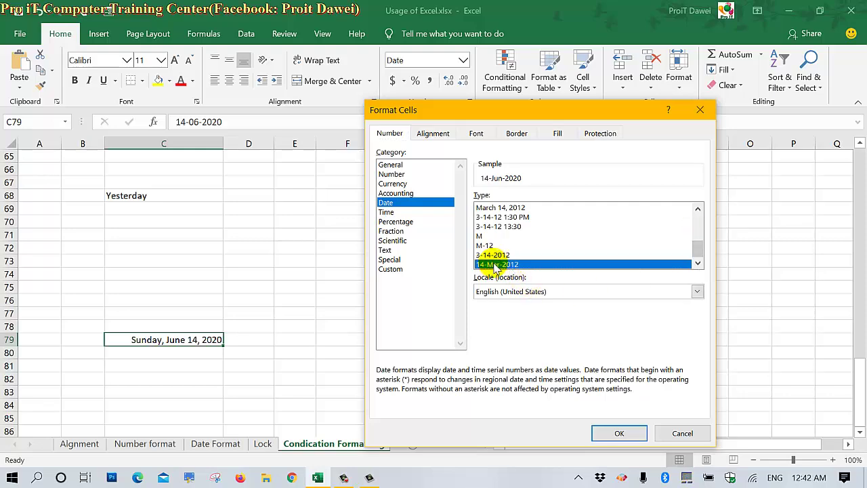
{"action": "left_click", "coordinate": [619, 434]}
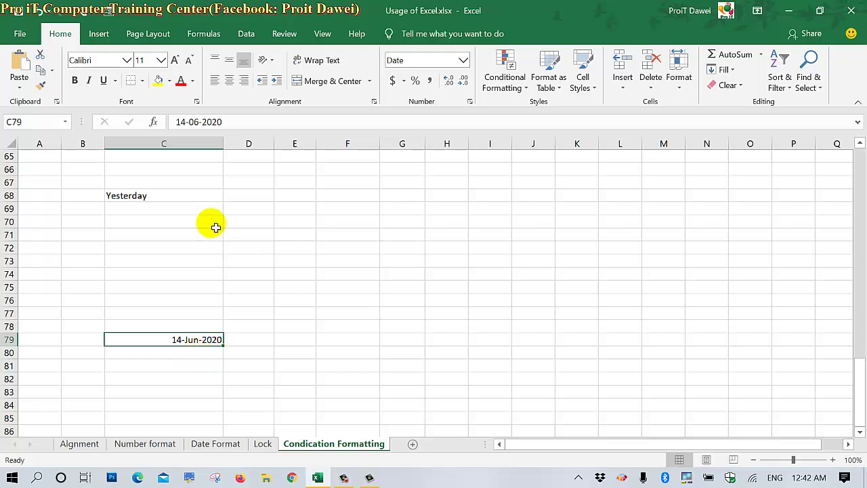
Fill daily dates in C69:C86 from 28-May-2020 to 14-Jun-2020
{"action": "left_click_drag", "start_coordinate": [230, 353], "coordinate": [215, 218]}
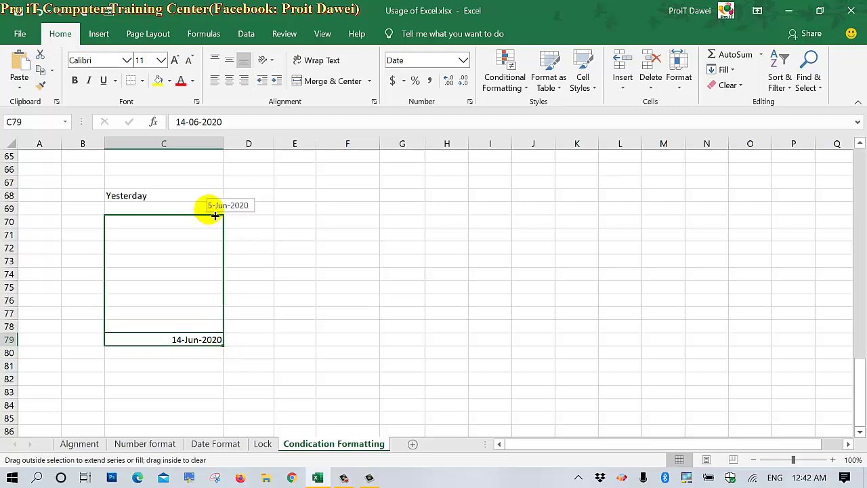
{"action": "mouse_move", "coordinate": [214, 215]}
{"action": "left_mouse_down"}
{"action": "mouse_move", "coordinate": [201, 313]}
{"action": "mouse_move", "coordinate": [214, 327]}
{"action": "mouse_move", "coordinate": [216, 224]}
{"action": "left_mouse_up"}
{"action": "left_click", "coordinate": [221, 316]}
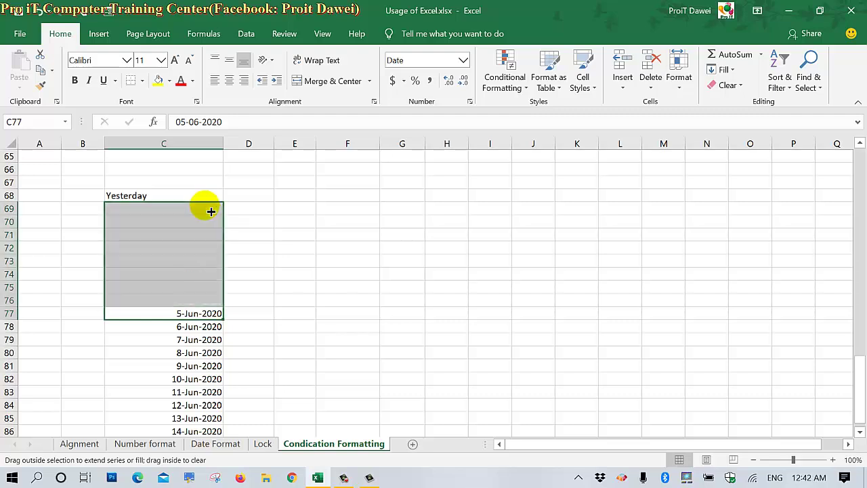
{"action": "left_click_drag", "start_coordinate": [212, 214], "coordinate": [210, 209]}
Make the Yesterday heading in C68 bold
{"action": "left_click", "coordinate": [181, 196]}
{"action": "key", "text": "ctrl+b"}
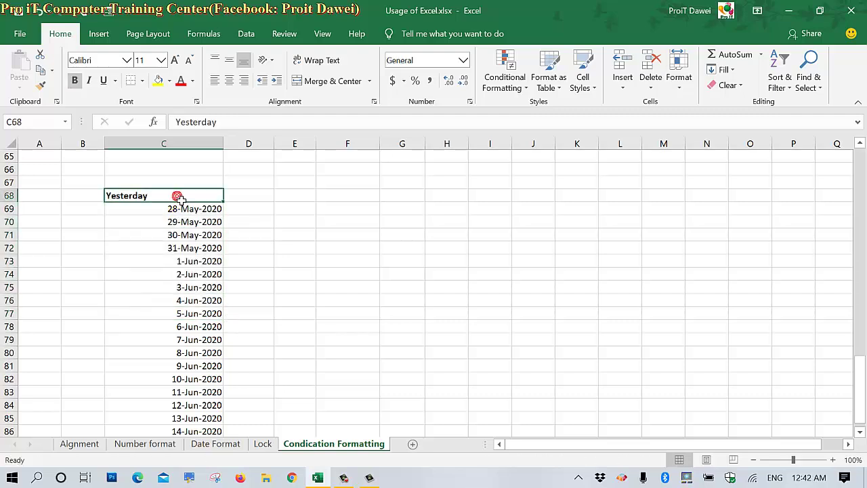
{"action": "left_click", "coordinate": [269, 253]}
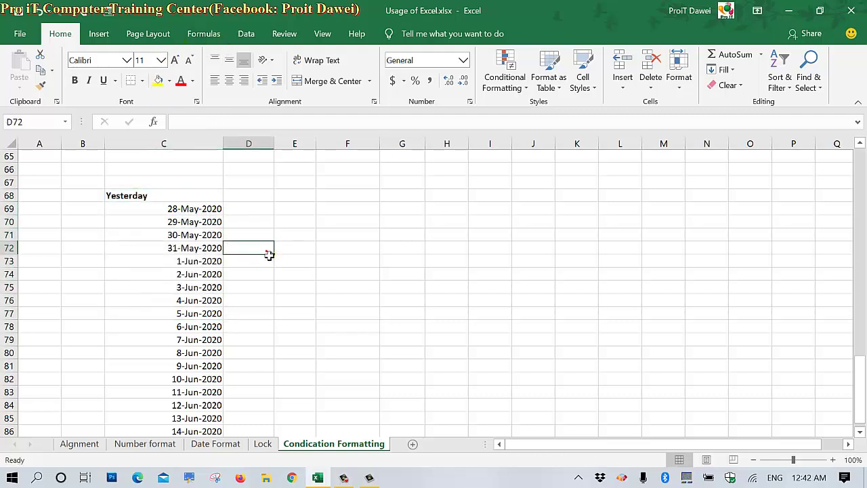
{"action": "left_click", "coordinate": [213, 212]}
{"action": "scroll", "coordinate": [238, 305], "scroll_direction": "down", "scroll_amount": 3}
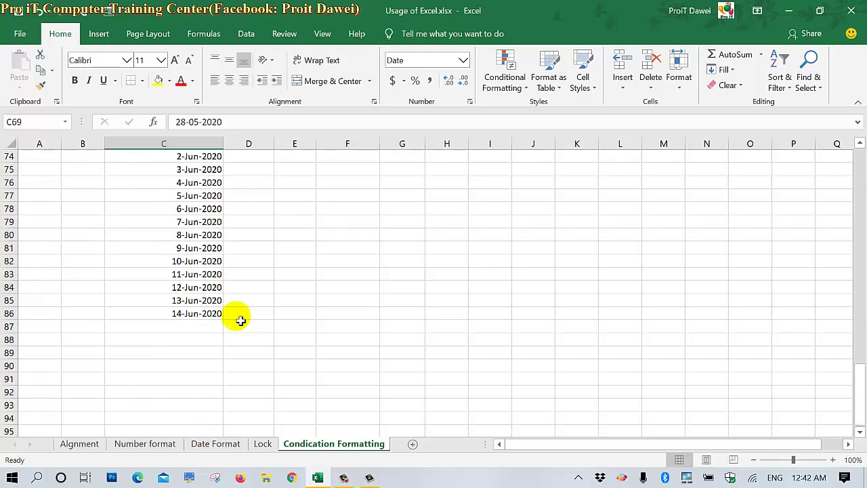
Extend the date series from C86 through C114 down to 30-Jul-2020 in C132
{"action": "left_click", "coordinate": [223, 305]}
{"action": "mouse_move", "coordinate": [229, 314]}
{"action": "left_mouse_down"}
{"action": "mouse_move", "coordinate": [234, 449]}
{"action": "mouse_move", "coordinate": [225, 429]}
{"action": "left_mouse_up"}
{"action": "scroll", "coordinate": [271, 307], "scroll_direction": "up", "scroll_amount": 4}
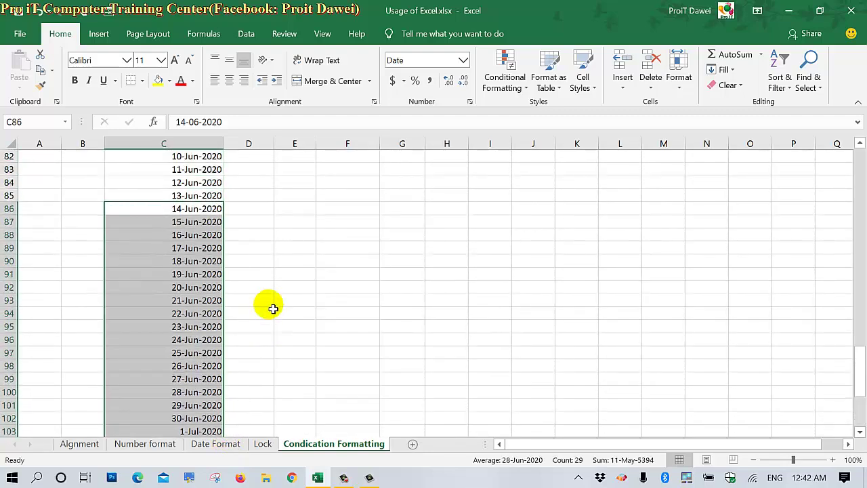
{"action": "scroll", "coordinate": [271, 307], "scroll_direction": "down", "scroll_amount": 7}
{"action": "scroll", "coordinate": [228, 259], "scroll_direction": "down", "scroll_amount": 2}
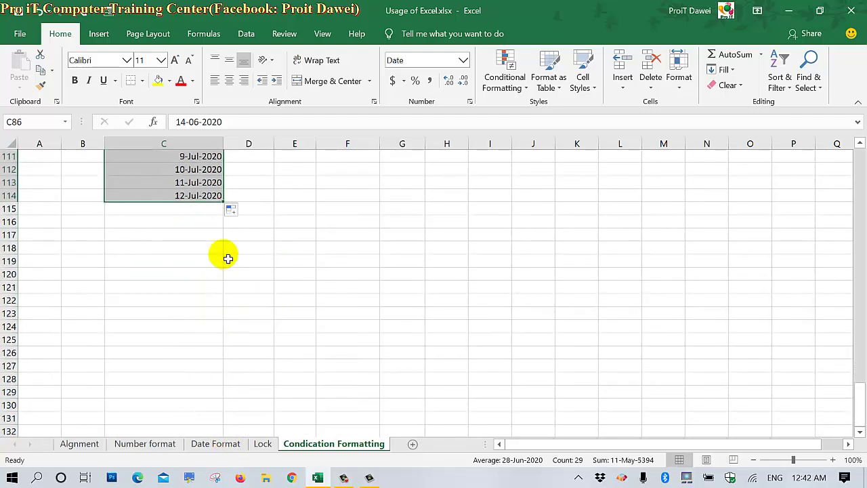
{"action": "left_click", "coordinate": [200, 197]}
{"action": "mouse_move", "coordinate": [229, 207]}
{"action": "left_mouse_down"}
{"action": "mouse_move", "coordinate": [227, 461]}
{"action": "mouse_move", "coordinate": [207, 281]}
{"action": "mouse_move", "coordinate": [198, 306]}
{"action": "left_mouse_up"}
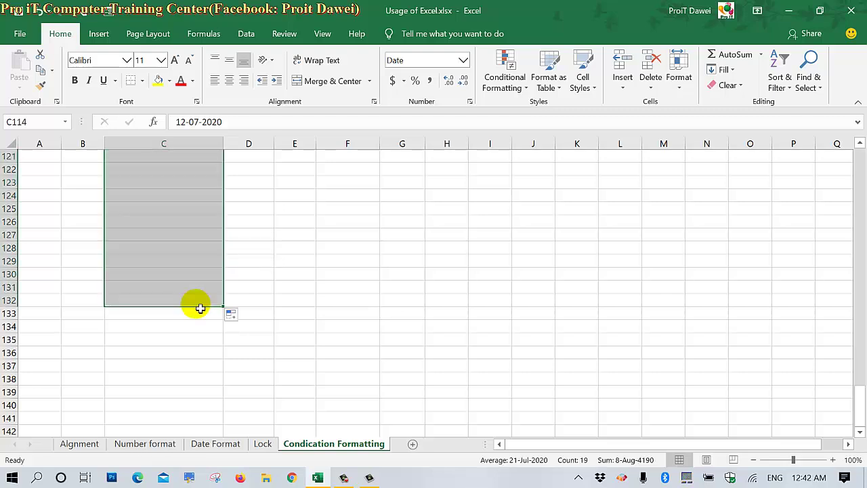
{"action": "left_click", "coordinate": [201, 305]}
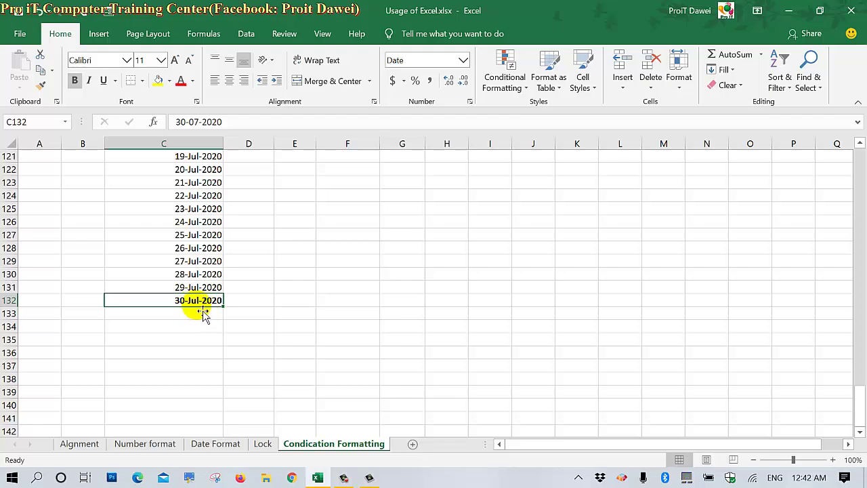
Check the series runs from C69 to C132, ending on C69 selected
{"action": "scroll", "coordinate": [204, 314], "scroll_direction": "up", "scroll_amount": 1}
{"action": "scroll", "coordinate": [203, 314], "scroll_direction": "up", "scroll_amount": 4}
{"action": "scroll", "coordinate": [203, 316], "scroll_direction": "down", "scroll_amount": 3}
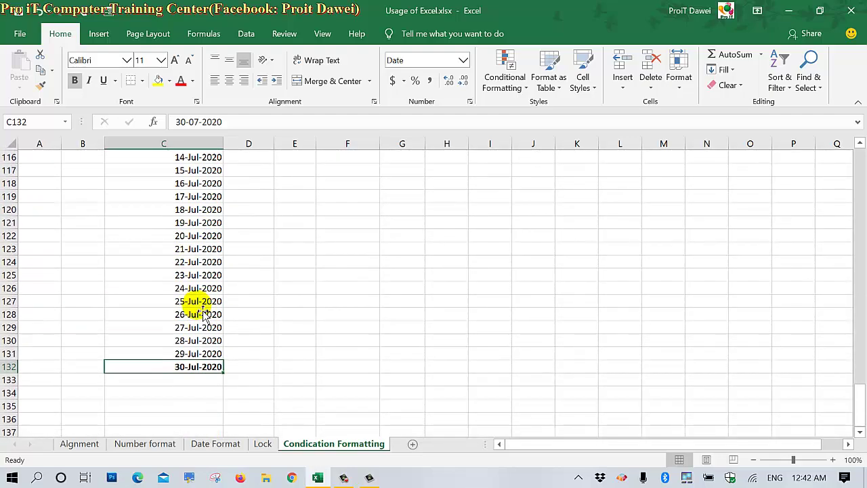
{"action": "scroll", "coordinate": [204, 314], "scroll_direction": "up", "scroll_amount": 6}
{"action": "scroll", "coordinate": [204, 314], "scroll_direction": "up", "scroll_amount": 5}
{"action": "scroll", "coordinate": [203, 315], "scroll_direction": "up", "scroll_amount": 2}
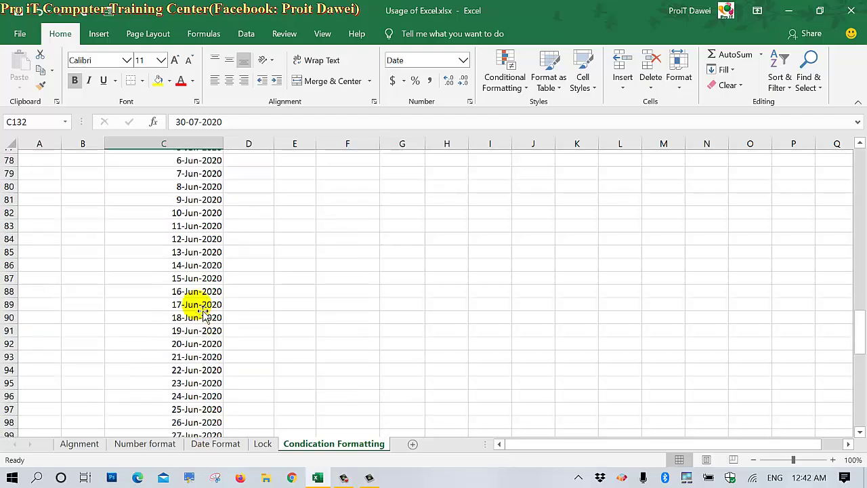
{"action": "scroll", "coordinate": [205, 313], "scroll_direction": "up", "scroll_amount": 3}
{"action": "scroll", "coordinate": [203, 315], "scroll_direction": "up", "scroll_amount": 3}
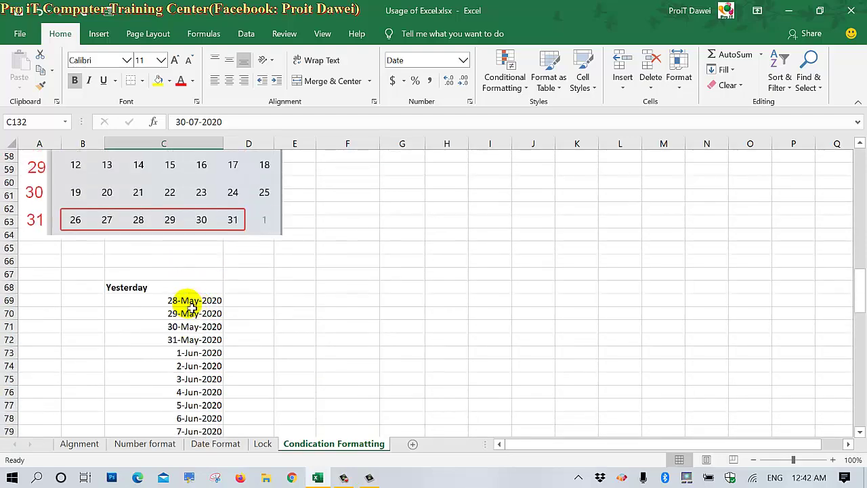
{"action": "left_click", "coordinate": [193, 307]}
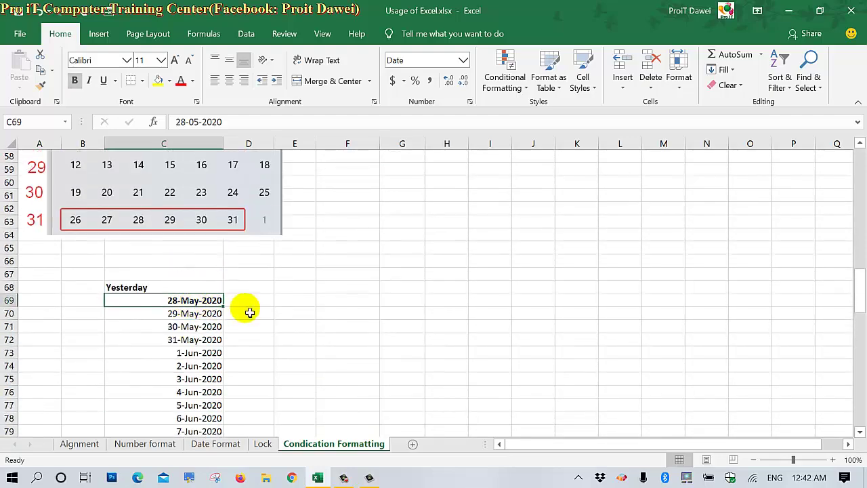
{"action": "scroll", "coordinate": [199, 362], "scroll_direction": "down", "scroll_amount": 4}
{"action": "scroll", "coordinate": [200, 362], "scroll_direction": "down", "scroll_amount": 5}
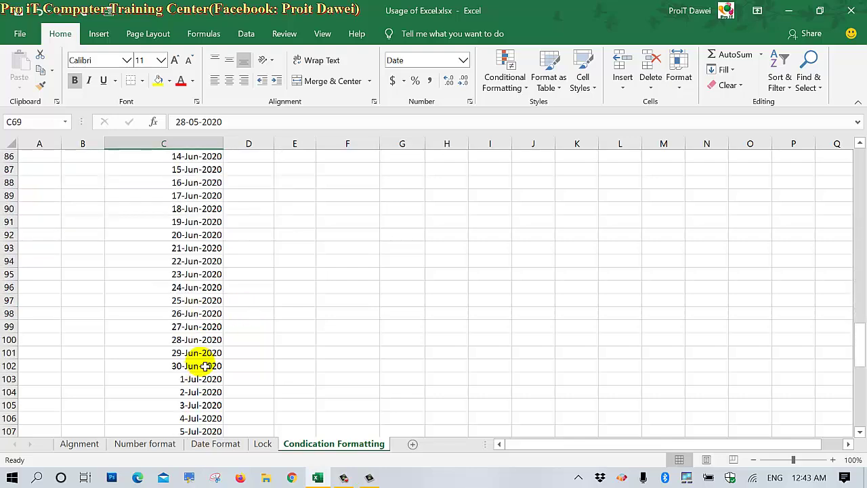
{"action": "scroll", "coordinate": [204, 363], "scroll_direction": "down", "scroll_amount": 5}
{"action": "scroll", "coordinate": [204, 364], "scroll_direction": "down", "scroll_amount": 3}
{"action": "scroll", "coordinate": [204, 366], "scroll_direction": "down", "scroll_amount": 2}
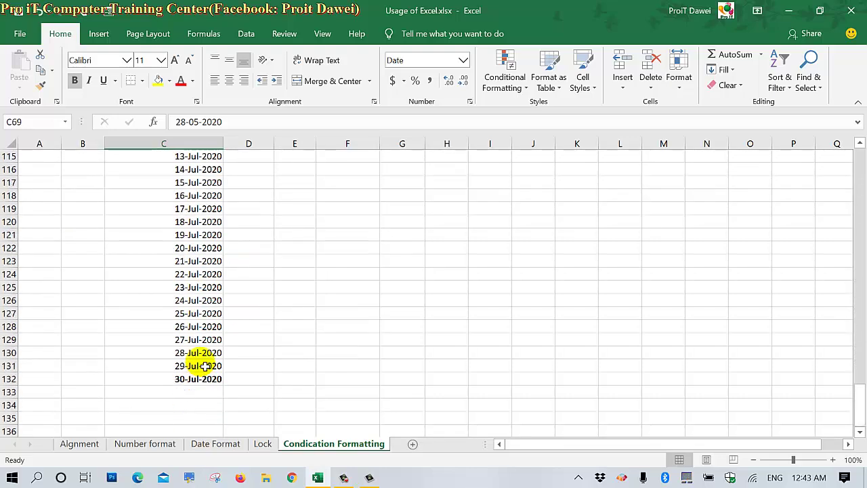
{"action": "left_click", "coordinate": [200, 380]}
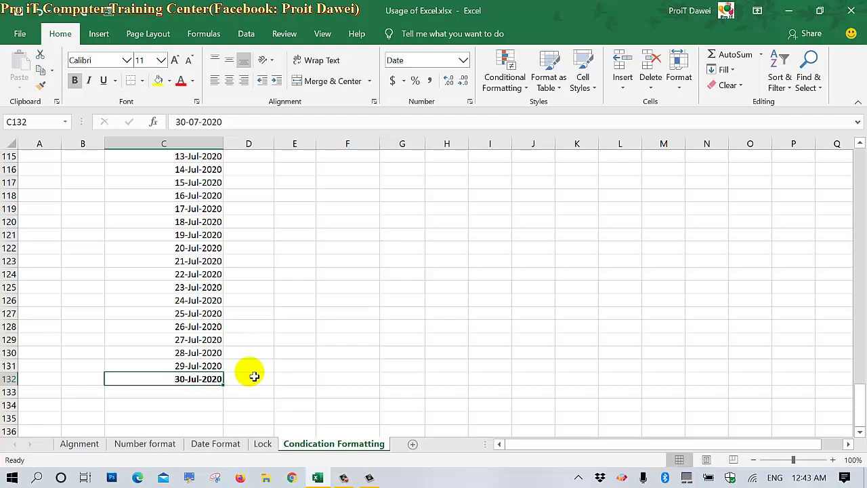
{"action": "scroll", "coordinate": [252, 375], "scroll_direction": "up", "scroll_amount": 3}
{"action": "scroll", "coordinate": [252, 374], "scroll_direction": "up", "scroll_amount": 3}
{"action": "scroll", "coordinate": [254, 376], "scroll_direction": "up", "scroll_amount": 2}
{"action": "scroll", "coordinate": [254, 376], "scroll_direction": "up", "scroll_amount": 3}
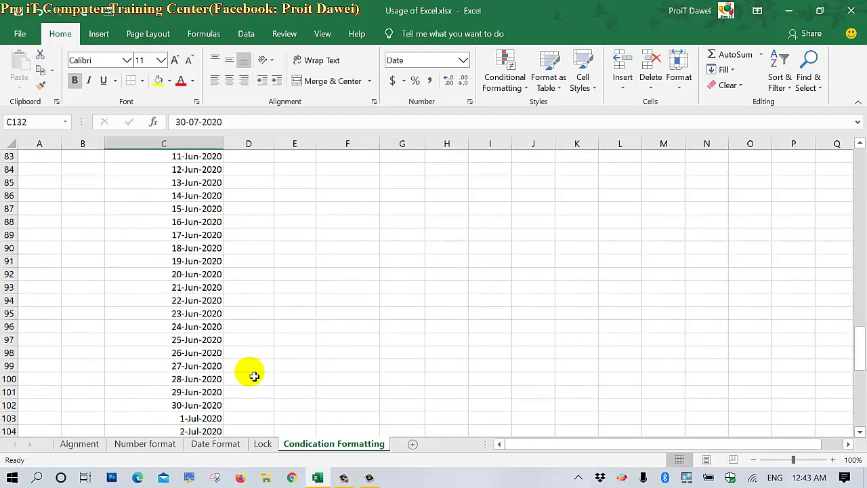
{"action": "scroll", "coordinate": [254, 376], "scroll_direction": "up", "scroll_amount": 2}
{"action": "scroll", "coordinate": [254, 376], "scroll_direction": "up", "scroll_amount": 1}
{"action": "scroll", "coordinate": [254, 376], "scroll_direction": "up", "scroll_amount": 1}
{"action": "scroll", "coordinate": [254, 376], "scroll_direction": "up", "scroll_amount": 2}
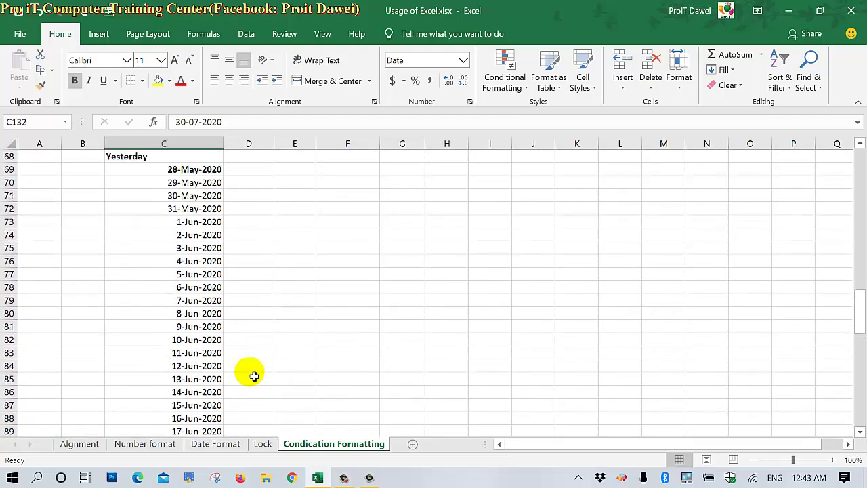
{"action": "left_click", "coordinate": [174, 182]}
Apply a Yesterday date-occurring rule with Light Red Fill and Dark Red Text to C69:C132
{"action": "left_click_drag", "start_coordinate": [174, 182], "coordinate": [186, 479]}
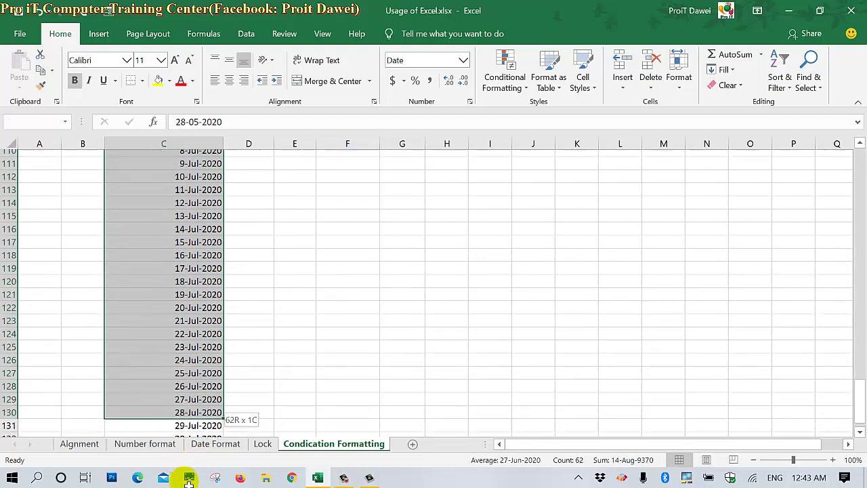
{"action": "left_click_drag", "start_coordinate": [186, 480], "coordinate": [189, 406]}
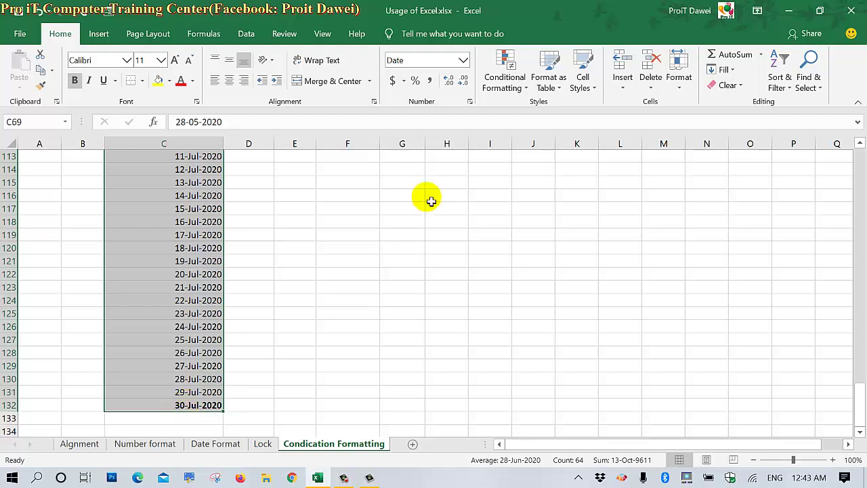
{"action": "left_click", "coordinate": [504, 78]}
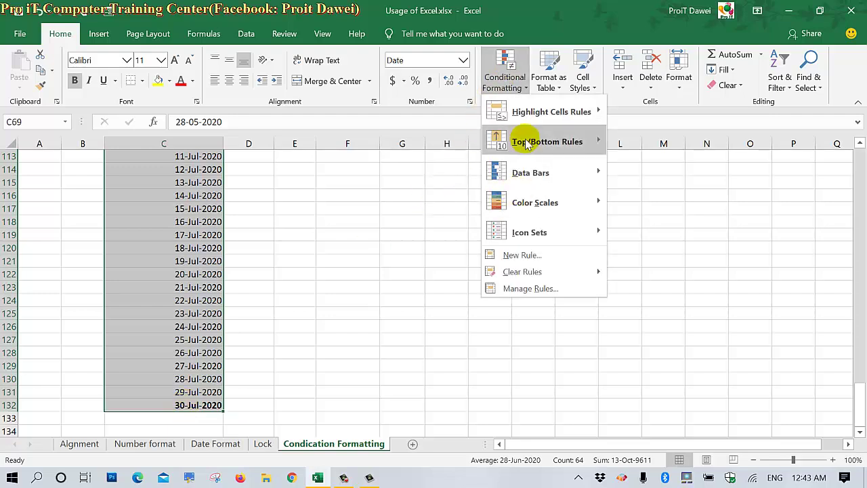
{"action": "mouse_move", "coordinate": [520, 112]}
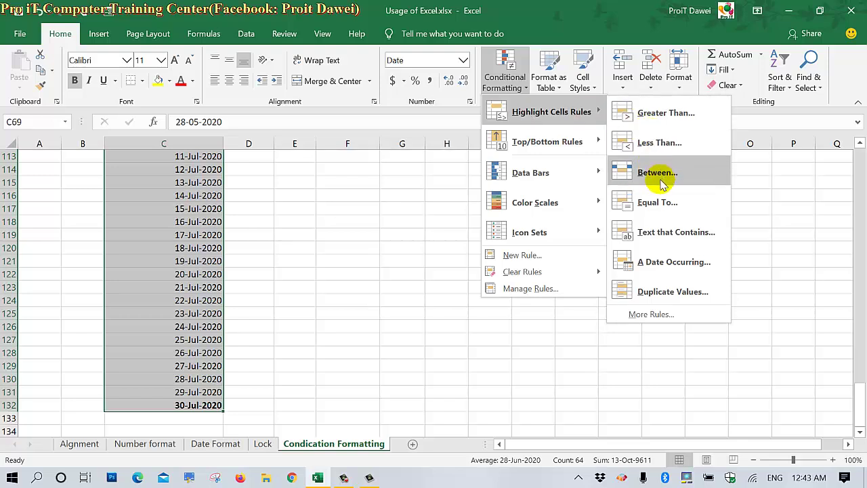
{"action": "left_click", "coordinate": [655, 266]}
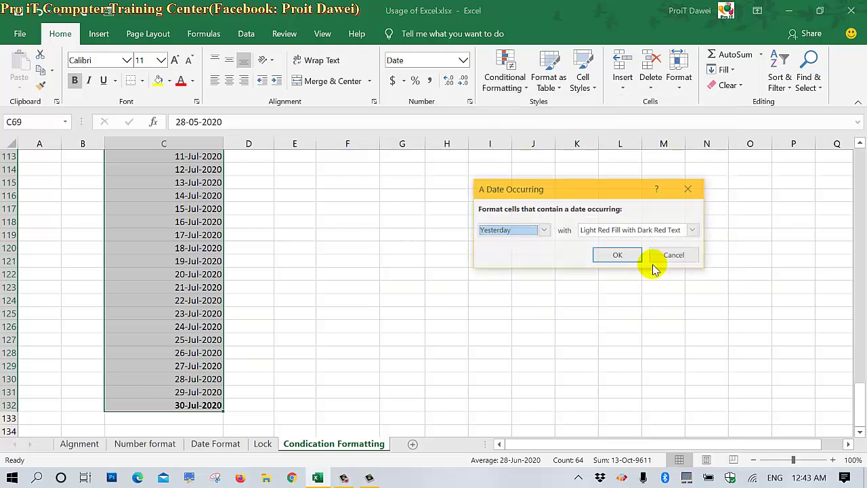
{"action": "left_click", "coordinate": [544, 230]}
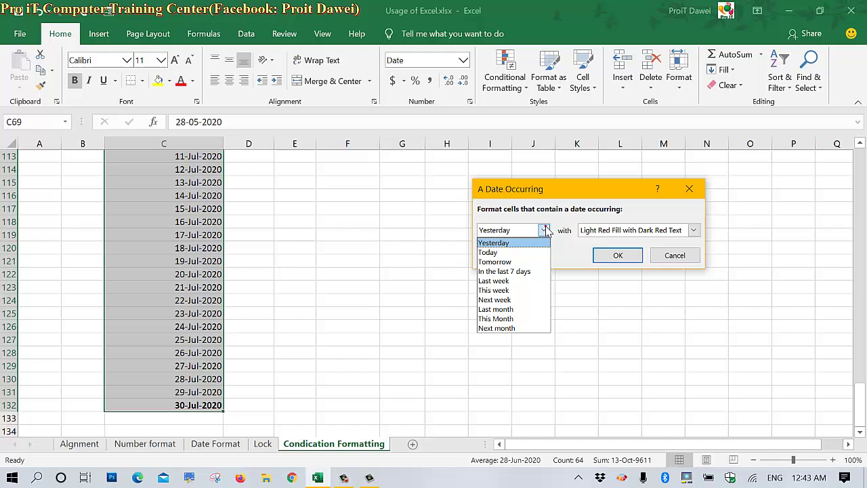
{"action": "left_click", "coordinate": [504, 243]}
{"action": "left_click", "coordinate": [604, 228]}
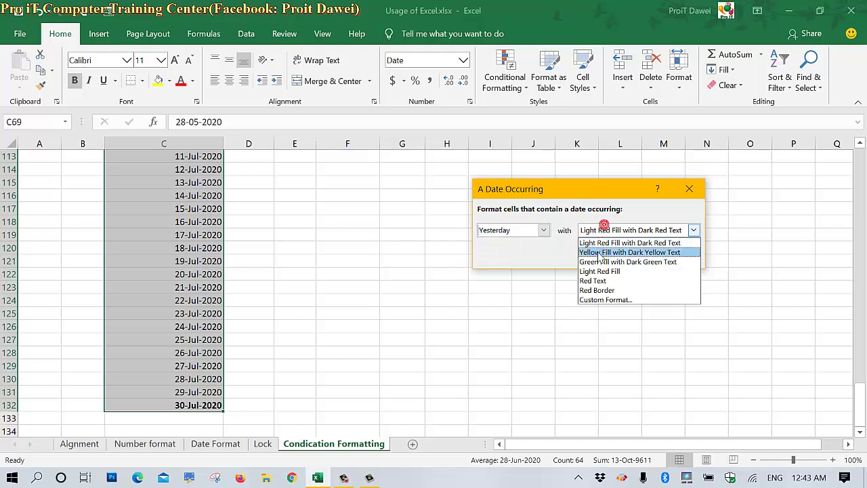
{"action": "left_click", "coordinate": [593, 234]}
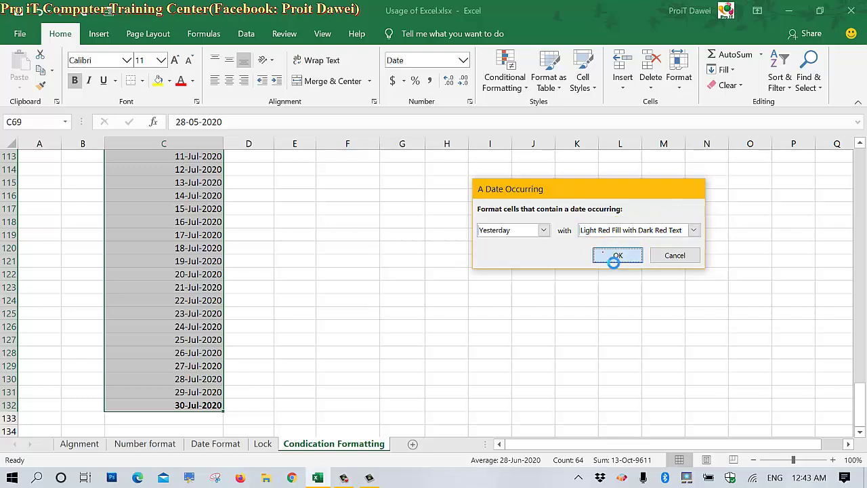
{"action": "left_click", "coordinate": [613, 255]}
{"action": "scroll", "coordinate": [441, 219], "scroll_direction": "up", "scroll_amount": 4}
{"action": "scroll", "coordinate": [441, 219], "scroll_direction": "up", "scroll_amount": 2}
{"action": "scroll", "coordinate": [441, 219], "scroll_direction": "up", "scroll_amount": 4}
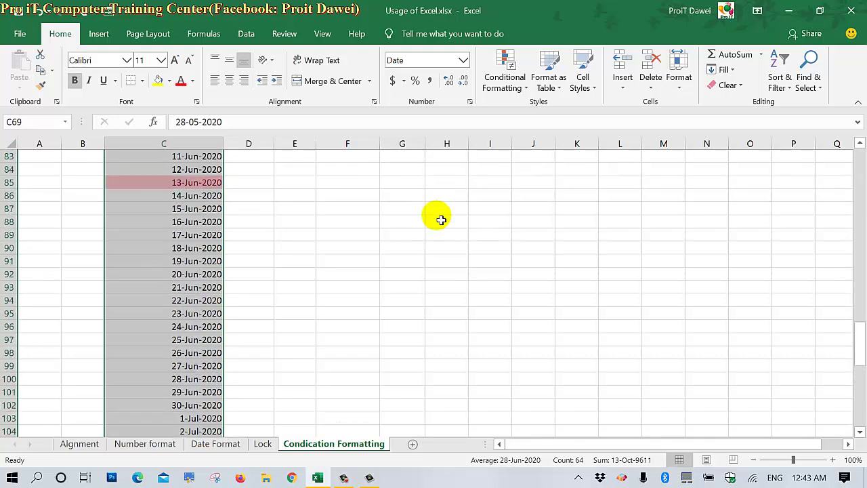
{"action": "scroll", "coordinate": [441, 218], "scroll_direction": "up", "scroll_amount": 2}
{"action": "left_click", "coordinate": [215, 249]}
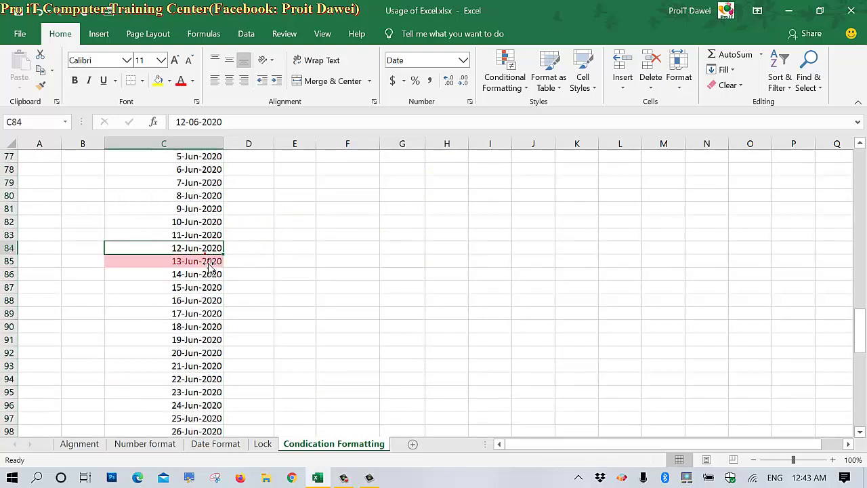
{"action": "left_click", "coordinate": [189, 260]}
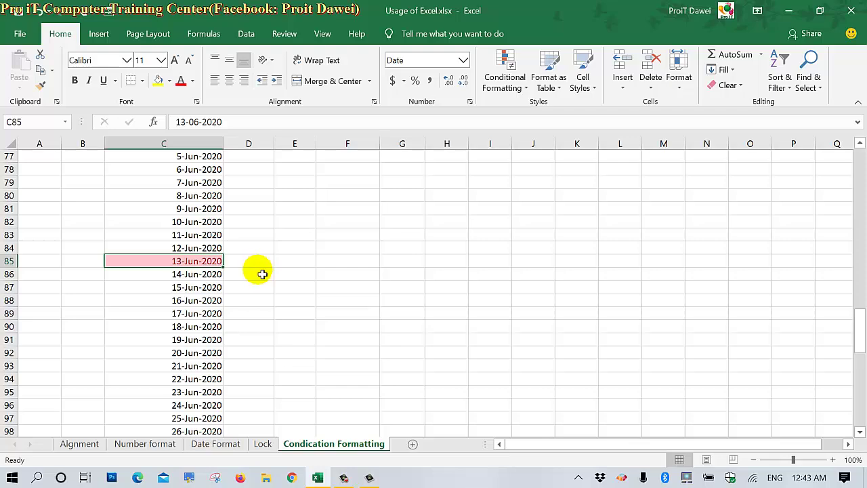
{"action": "left_click", "coordinate": [199, 180]}
{"action": "scroll", "coordinate": [199, 178], "scroll_direction": "up", "scroll_amount": 2}
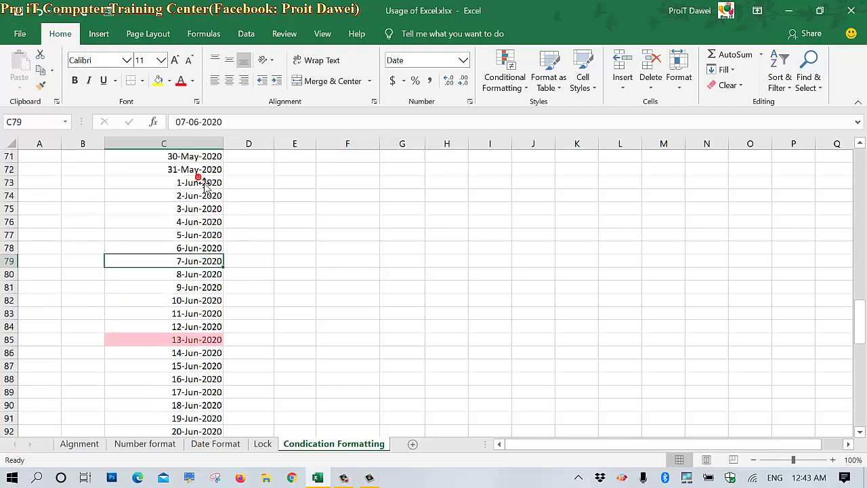
{"action": "scroll", "coordinate": [199, 178], "scroll_direction": "up", "scroll_amount": 2}
{"action": "left_click_drag", "start_coordinate": [179, 215], "coordinate": [159, 425]}
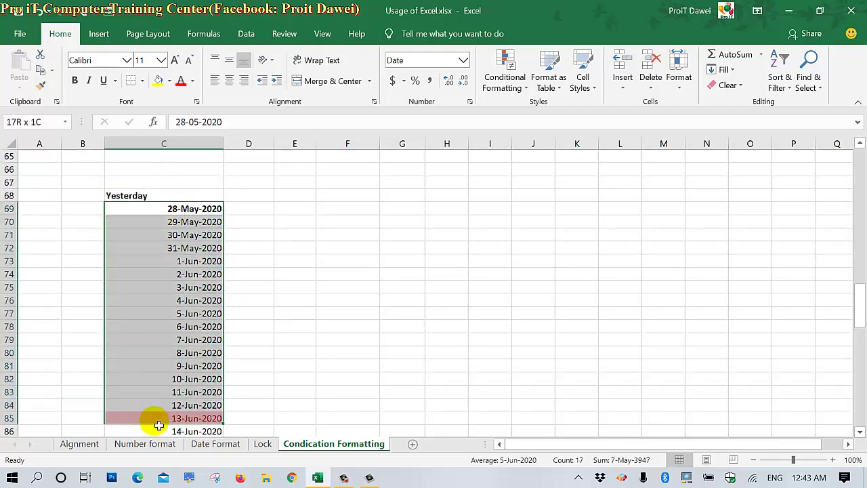
{"action": "left_click", "coordinate": [250, 198]}
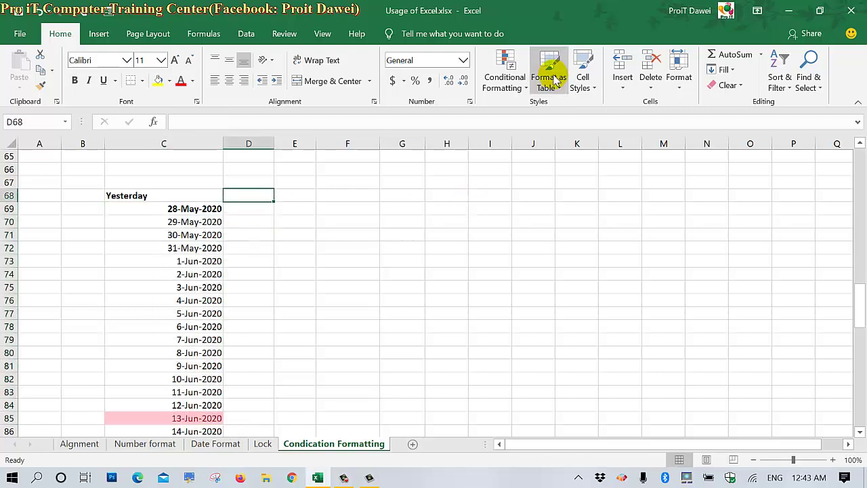
Enter the Today heading in D68 and paste 28-May-2020 into D69
{"action": "type", "text": "Today"}
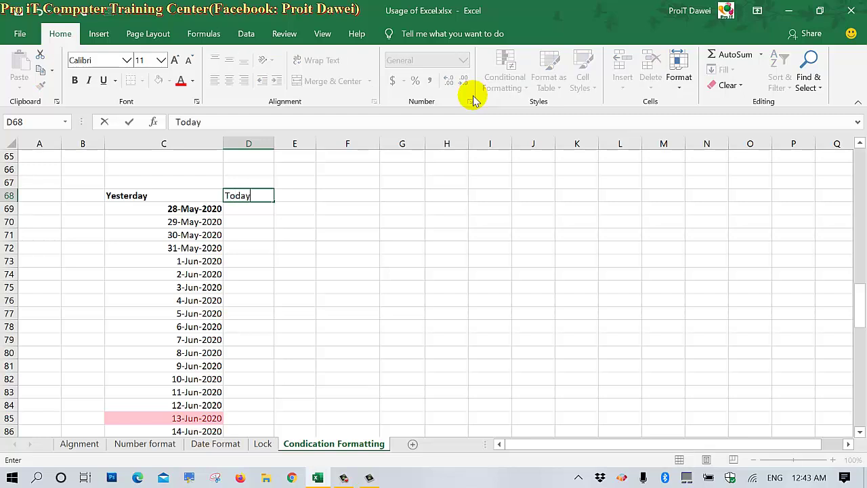
{"action": "left_click", "coordinate": [464, 218]}
{"action": "left_click", "coordinate": [245, 211]}
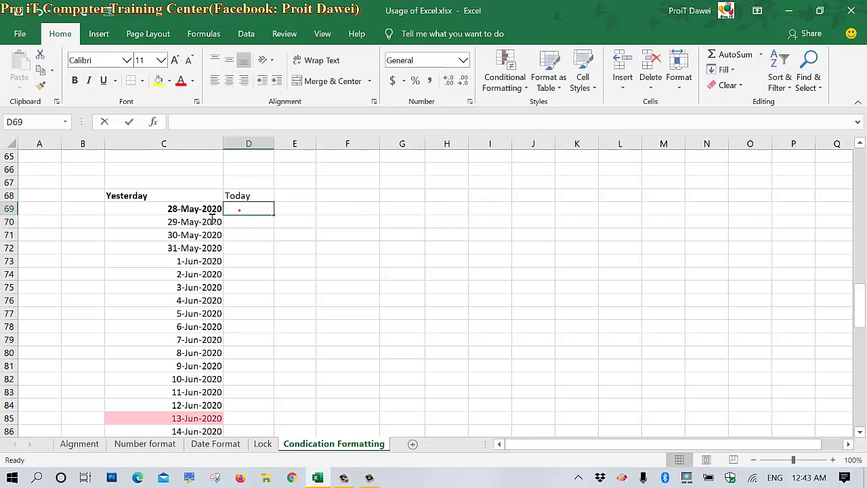
{"action": "left_click", "coordinate": [204, 211]}
{"action": "left_click_drag", "start_coordinate": [227, 221], "coordinate": [265, 219]}
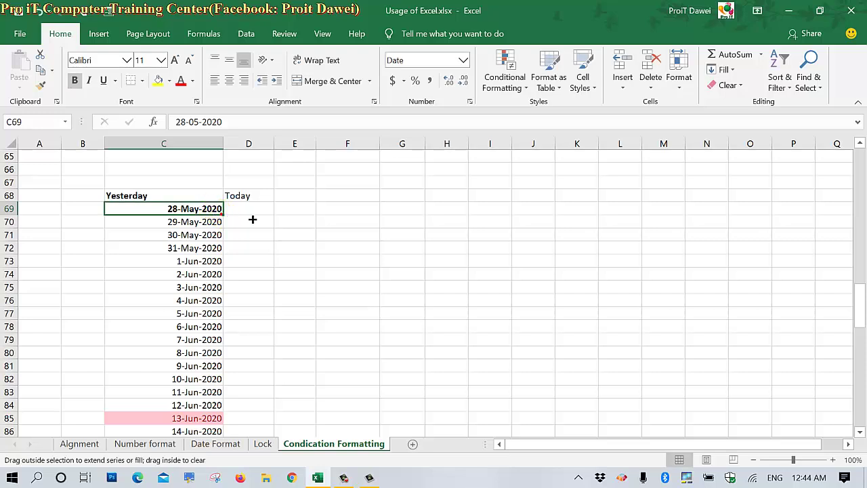
{"action": "left_click", "coordinate": [257, 209]}
{"action": "left_click", "coordinate": [208, 208]}
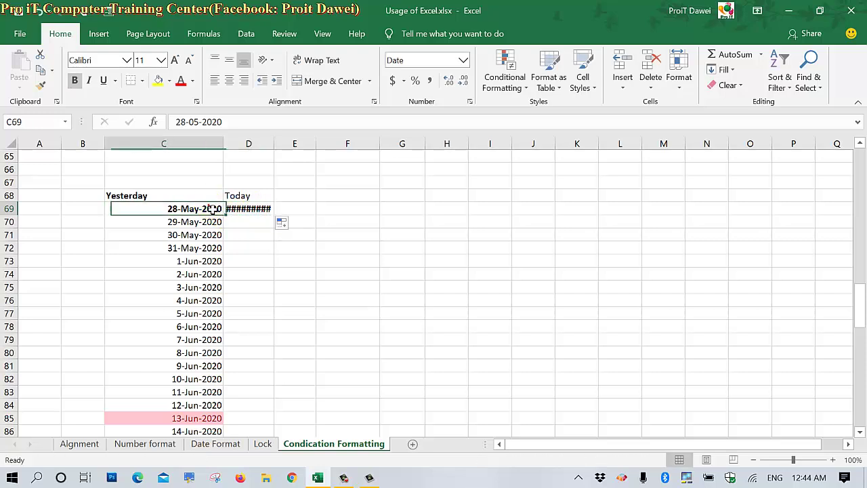
{"action": "left_click", "coordinate": [233, 127]}
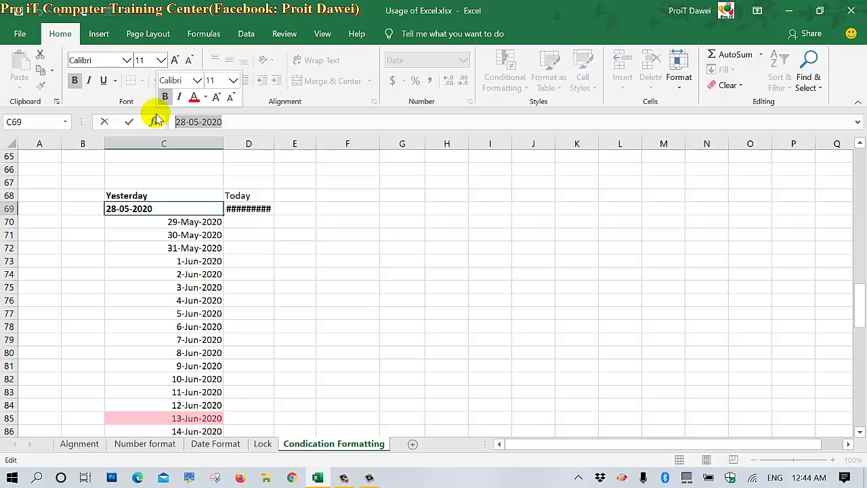
{"action": "left_click_drag", "start_coordinate": [163, 122], "coordinate": [240, 204]}
{"action": "key", "text": "ctrl+c"}
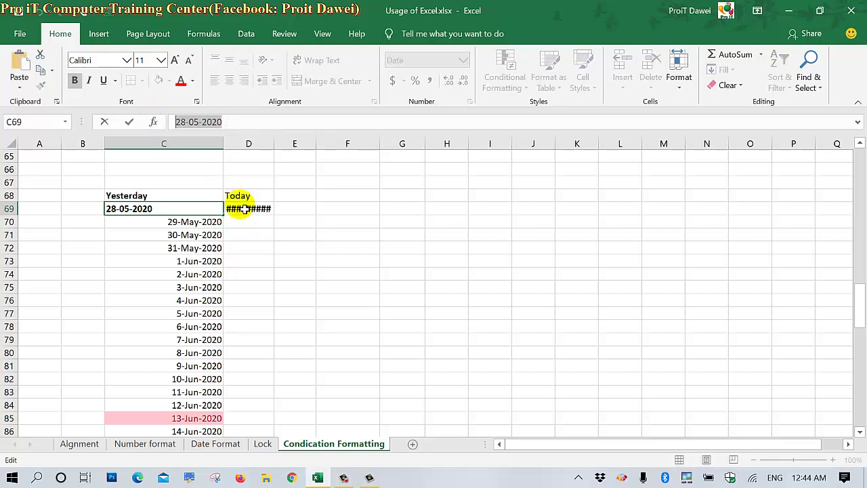
{"action": "left_click", "coordinate": [245, 209]}
{"action": "key", "text": "ctrl+v"}
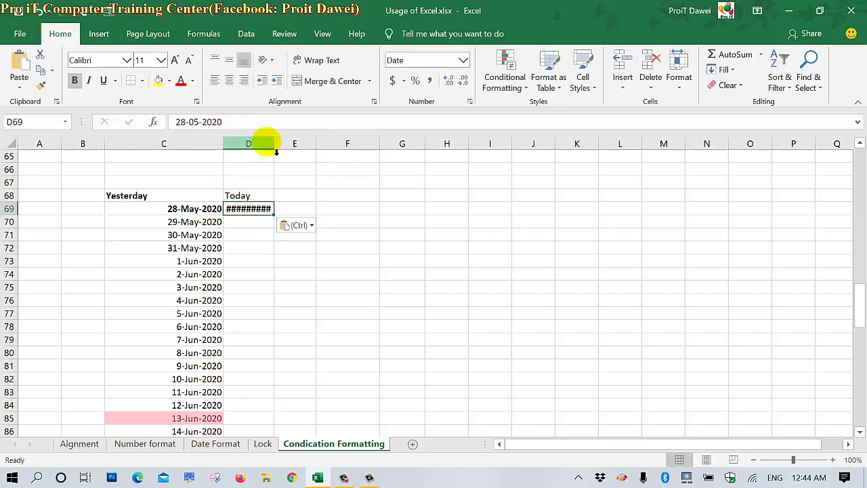
Widen column D and fill 28-May-2020 across row 69 through column N
{"action": "left_click_drag", "start_coordinate": [276, 151], "coordinate": [304, 152]}
{"action": "left_click", "coordinate": [316, 180]}
{"action": "left_click", "coordinate": [292, 212]}
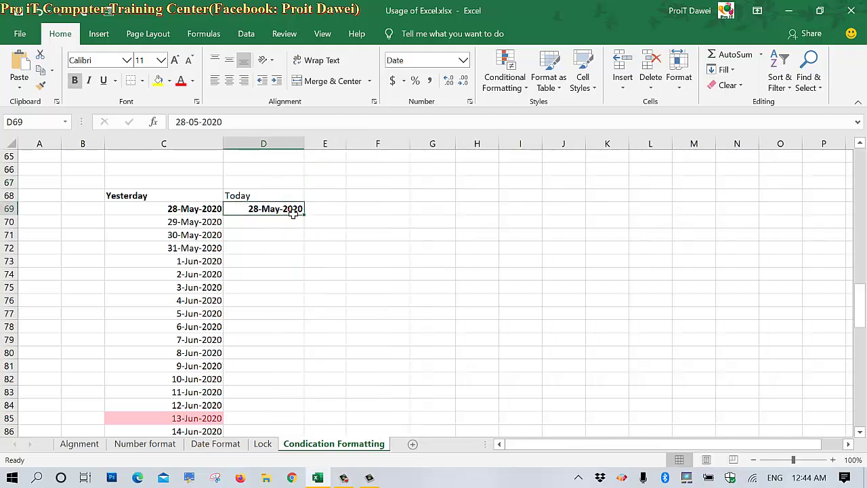
{"action": "left_click_drag", "start_coordinate": [304, 215], "coordinate": [732, 269]}
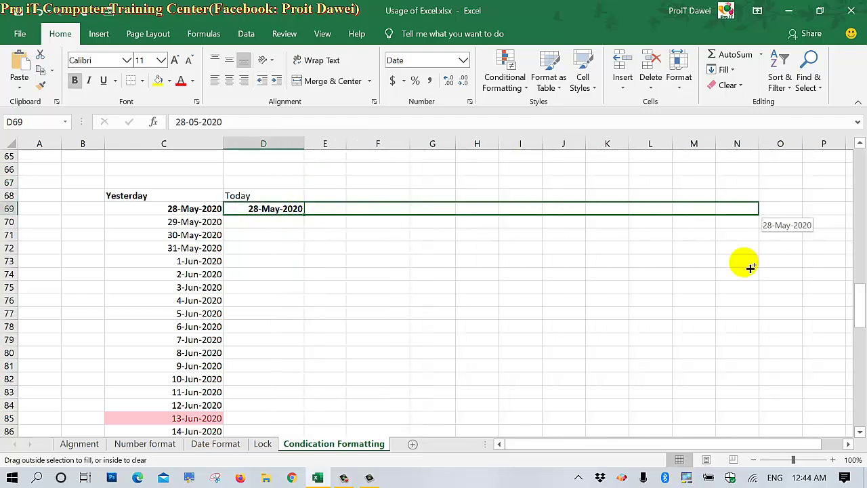
{"action": "left_click", "coordinate": [437, 273]}
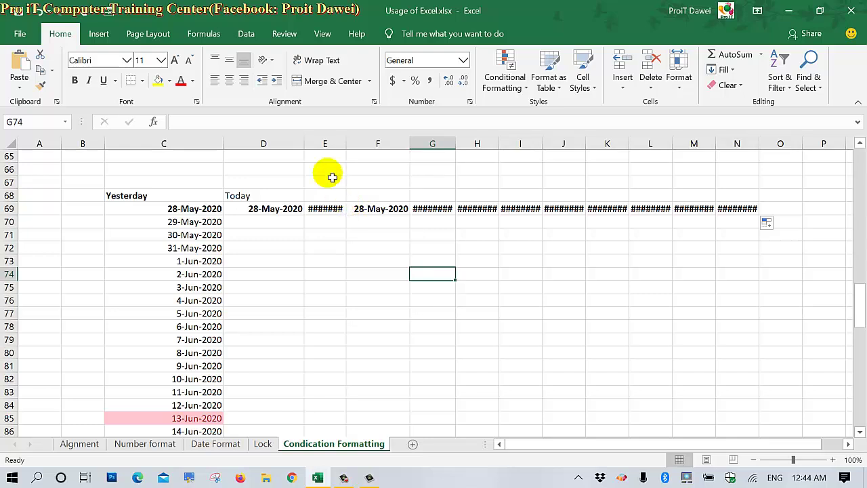
Widen columns D through N so every date in row 69 is visible
{"action": "left_click_drag", "start_coordinate": [348, 153], "coordinate": [362, 153]}
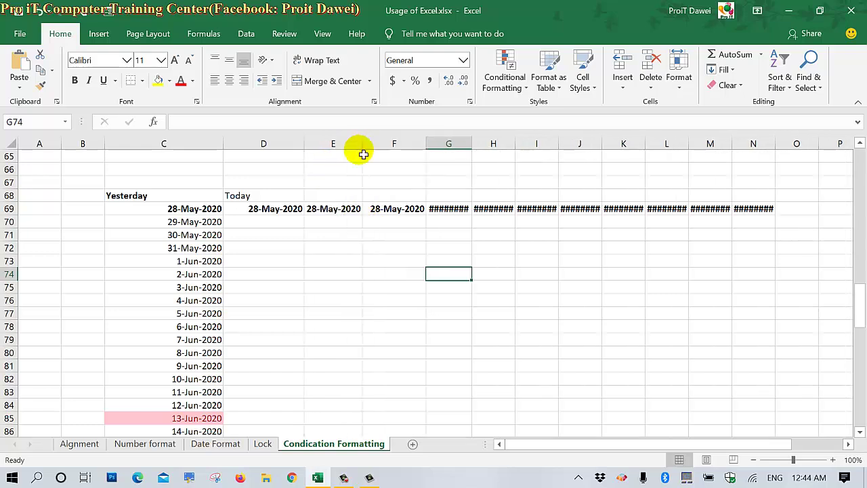
{"action": "left_click", "coordinate": [333, 209]}
{"action": "left_click", "coordinate": [394, 209]}
{"action": "left_click", "coordinate": [435, 209]}
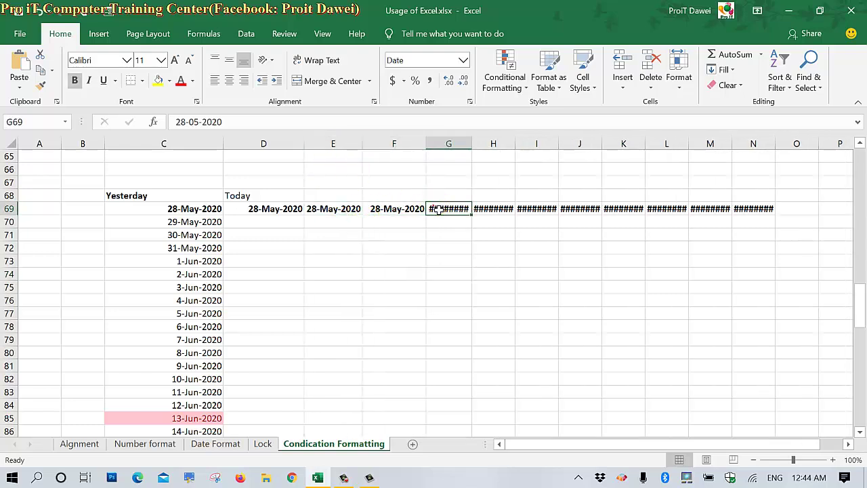
{"action": "left_click", "coordinate": [289, 143]}
{"action": "left_click_drag", "start_coordinate": [289, 143], "coordinate": [781, 143]}
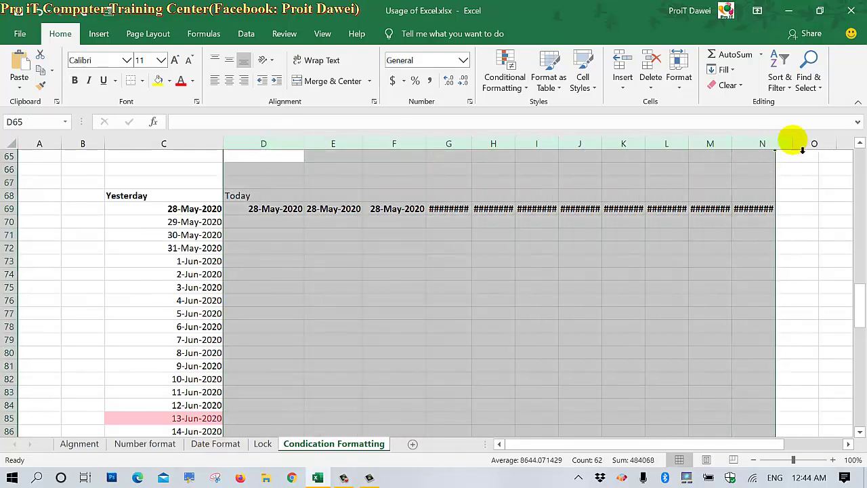
{"action": "left_click_drag", "start_coordinate": [782, 144], "coordinate": [793, 144]}
{"action": "left_click", "coordinate": [703, 247]}
Delete the extra 29–31-May-2020 dates that were filled below D69
{"action": "left_click", "coordinate": [281, 217]}
{"action": "key", "text": "ctrl+Right"}
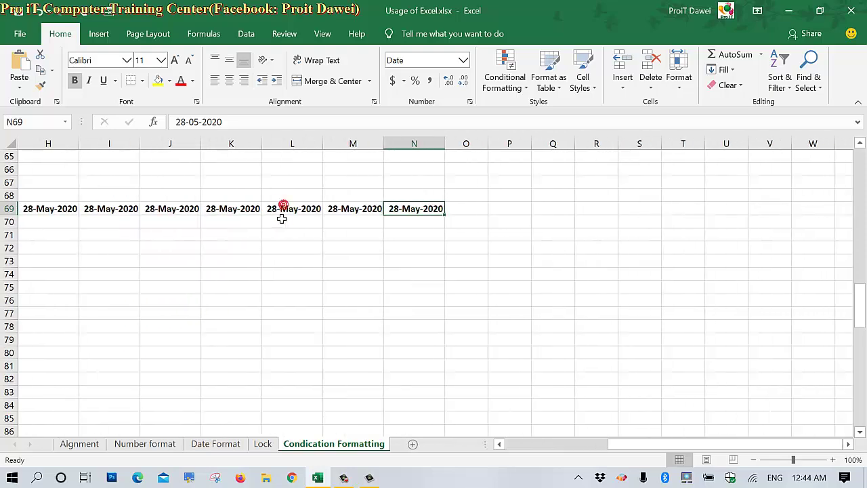
{"action": "scroll", "coordinate": [283, 219], "scroll_direction": "left", "scroll_amount": 3}
{"action": "left_click", "coordinate": [271, 211]}
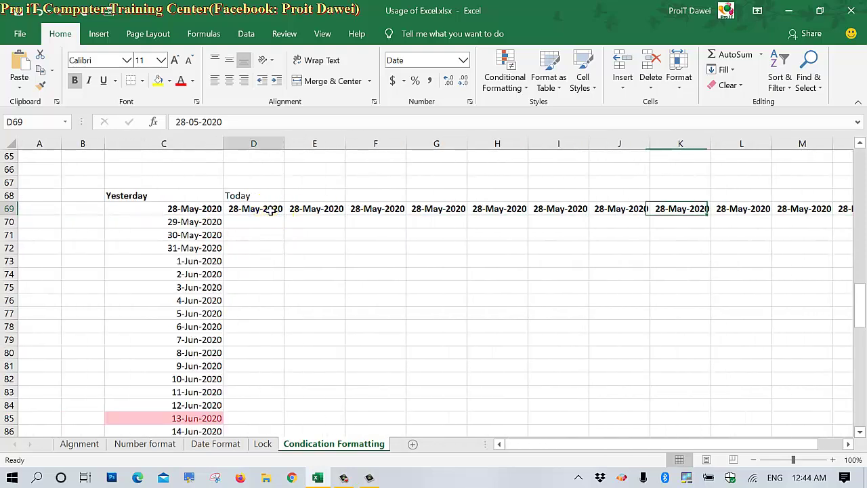
{"action": "left_click_drag", "start_coordinate": [291, 220], "coordinate": [287, 251]}
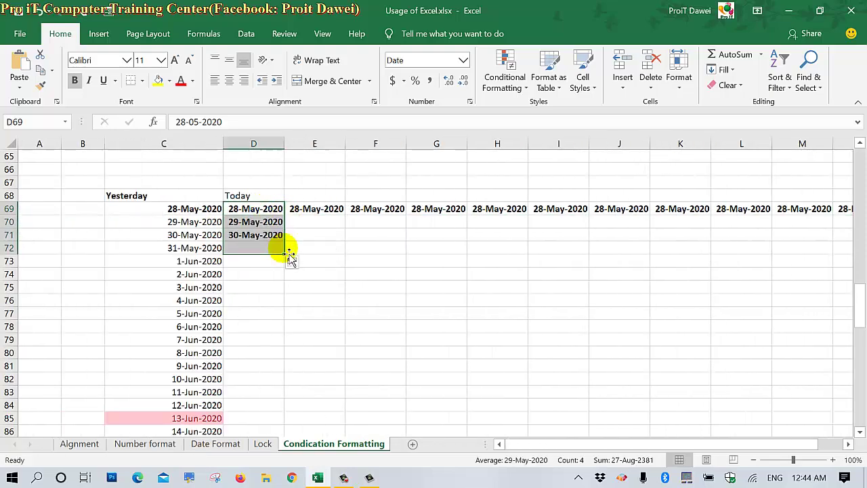
{"action": "left_click", "coordinate": [268, 225]}
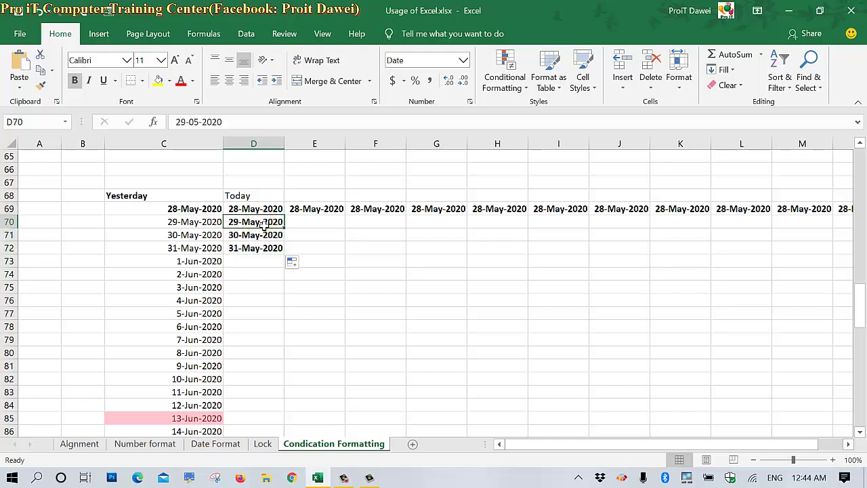
{"action": "left_click_drag", "start_coordinate": [262, 226], "coordinate": [263, 248]}
{"action": "key", "text": "Delete"}
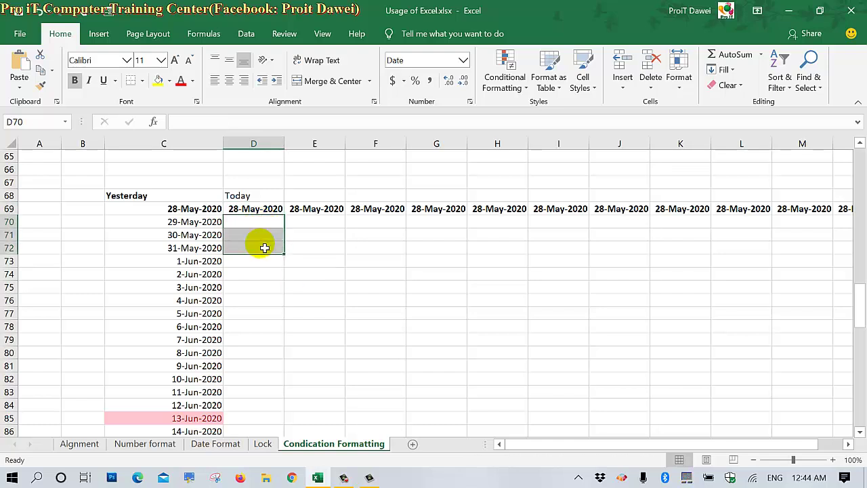
{"action": "left_click_drag", "start_coordinate": [238, 212], "coordinate": [860, 210]}
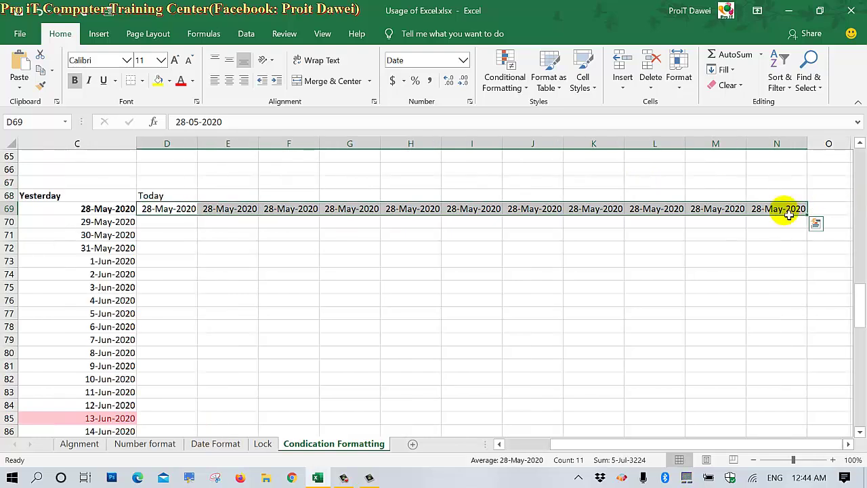
{"action": "left_click_drag", "start_coordinate": [536, 313], "coordinate": [718, 417]}
{"action": "left_click", "coordinate": [594, 405]}
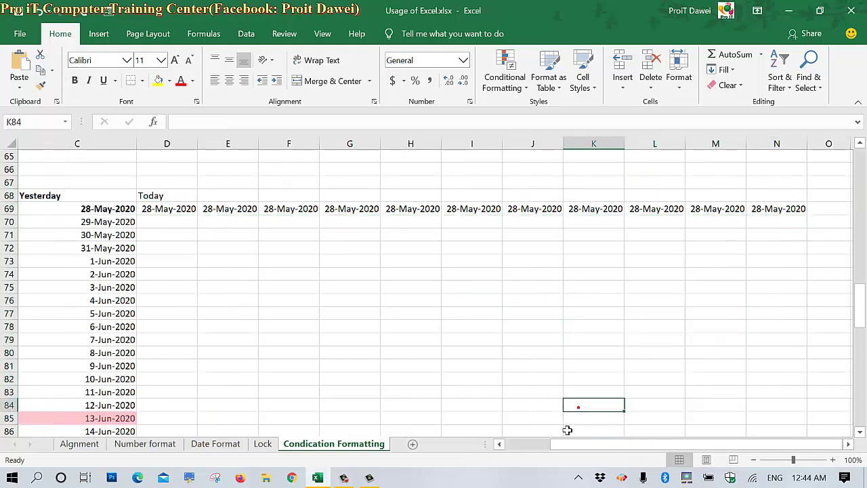
{"action": "left_click_drag", "start_coordinate": [560, 444], "coordinate": [535, 443]}
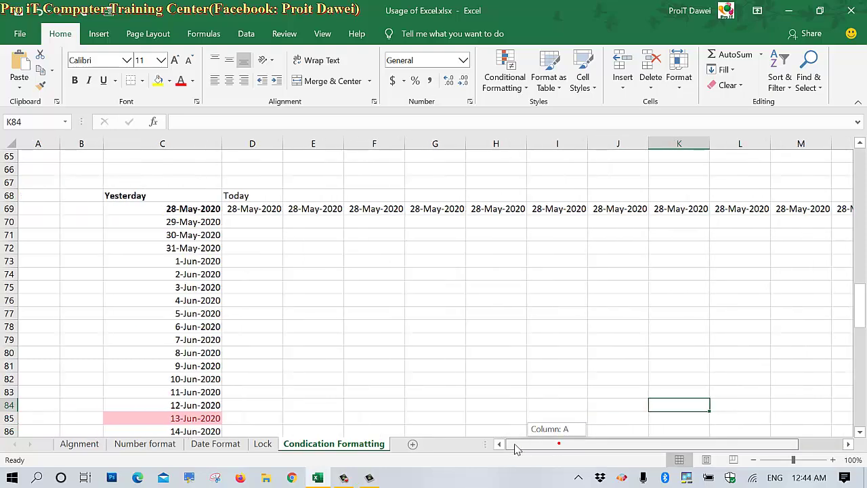
Fill column D with daily dates from 28-May-2020 down to row 132
{"action": "left_click", "coordinate": [253, 211]}
{"action": "left_click_drag", "start_coordinate": [285, 223], "coordinate": [262, 457]}
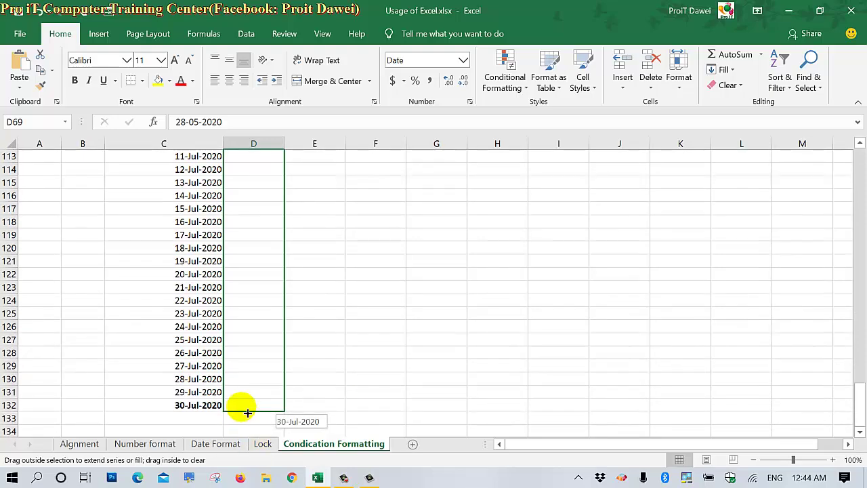
{"action": "left_click_drag", "start_coordinate": [262, 458], "coordinate": [242, 404]}
{"action": "left_click", "coordinate": [397, 285]}
{"action": "scroll", "coordinate": [397, 285], "scroll_direction": "up", "scroll_amount": 7}
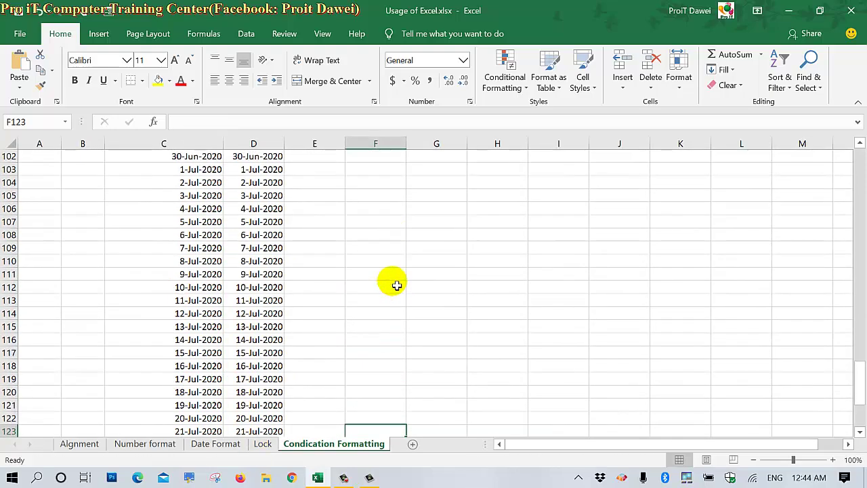
{"action": "scroll", "coordinate": [397, 285], "scroll_direction": "up", "scroll_amount": 5}
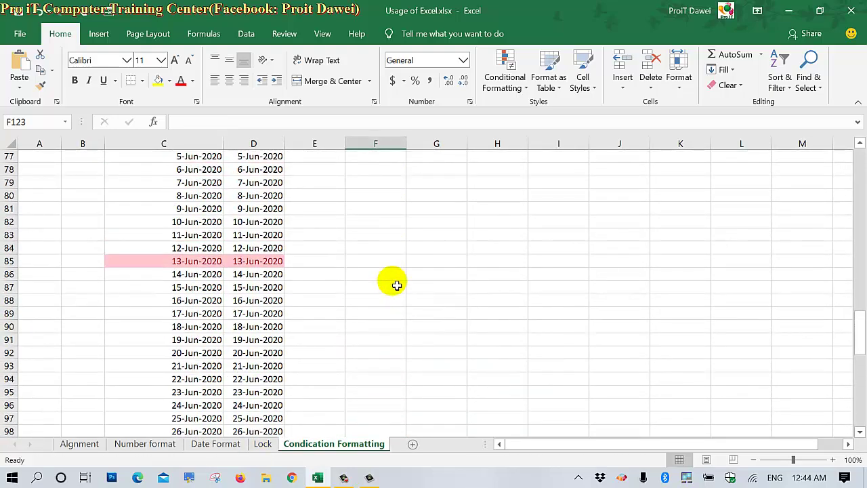
{"action": "scroll", "coordinate": [398, 285], "scroll_direction": "up", "scroll_amount": 4}
Undo the accidental row fill and extend column E's dates down to row 132
{"action": "mouse_move", "coordinate": [339, 228]}
{"action": "left_mouse_down"}
{"action": "mouse_move", "coordinate": [572, 228]}
{"action": "mouse_move", "coordinate": [589, 253]}
{"action": "left_mouse_up"}
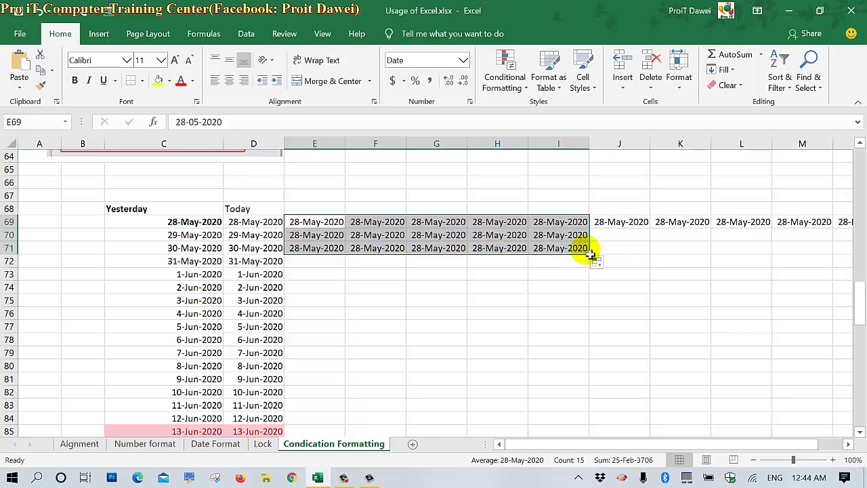
{"action": "key", "text": "ctrl+z"}
{"action": "left_click", "coordinate": [320, 222]}
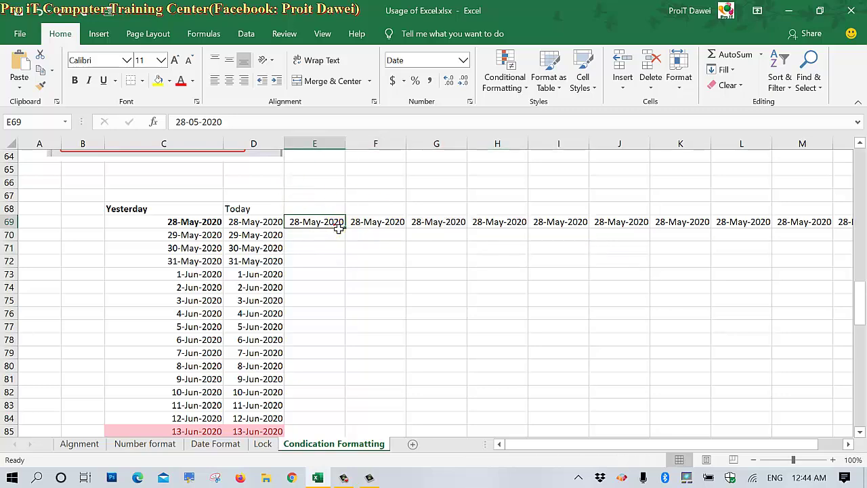
{"action": "mouse_move", "coordinate": [344, 227]}
{"action": "left_mouse_down"}
{"action": "mouse_move", "coordinate": [351, 234]}
{"action": "mouse_move", "coordinate": [327, 430]}
{"action": "left_mouse_up"}
Review the column D dates, including the copied pink 13-Jun-2020
{"action": "left_click", "coordinate": [349, 368]}
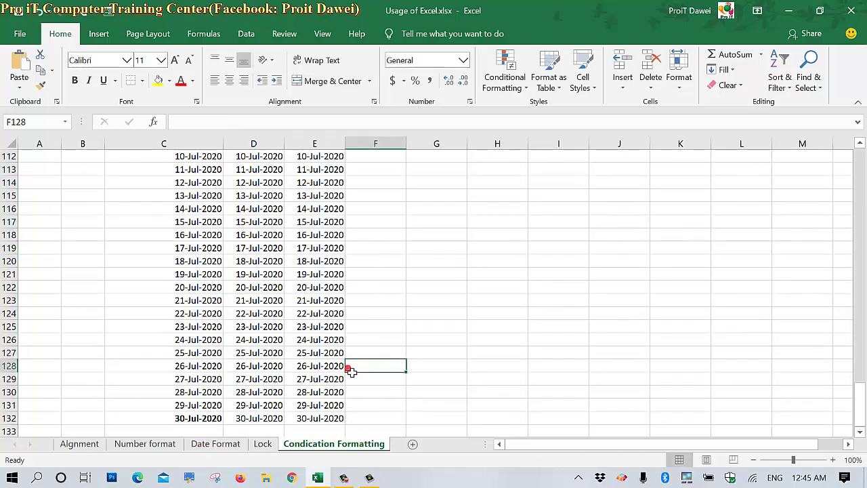
{"action": "scroll", "coordinate": [349, 370], "scroll_direction": "up", "scroll_amount": 6}
{"action": "scroll", "coordinate": [352, 372], "scroll_direction": "up", "scroll_amount": 3}
{"action": "scroll", "coordinate": [352, 372], "scroll_direction": "up", "scroll_amount": 1}
{"action": "left_click", "coordinate": [240, 189]}
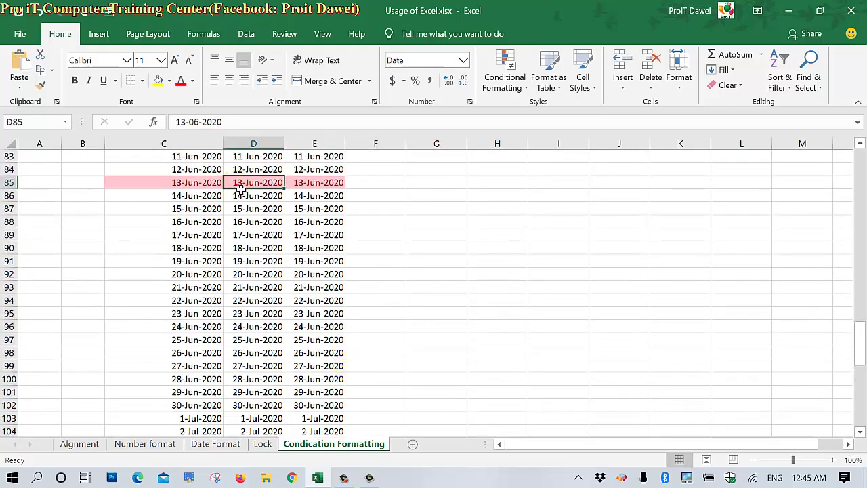
{"action": "scroll", "coordinate": [241, 191], "scroll_direction": "up", "scroll_amount": 5}
{"action": "scroll", "coordinate": [243, 193], "scroll_direction": "up", "scroll_amount": 2}
{"action": "left_click", "coordinate": [251, 235]}
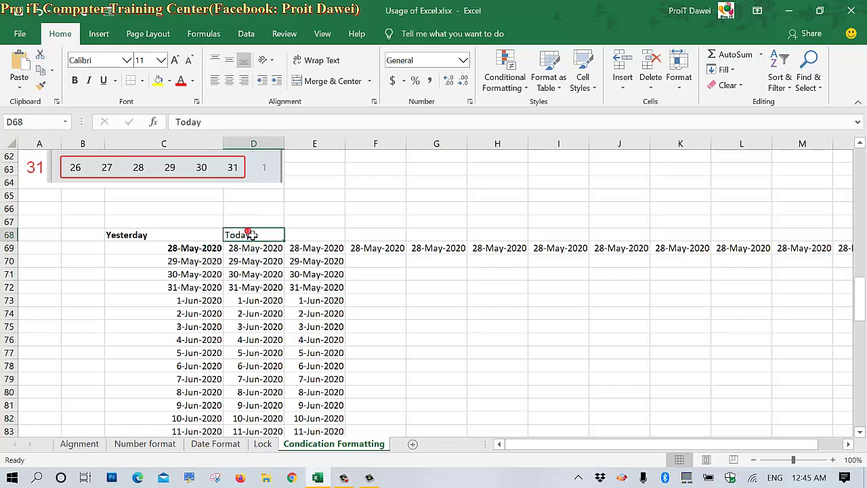
{"action": "left_click", "coordinate": [258, 249]}
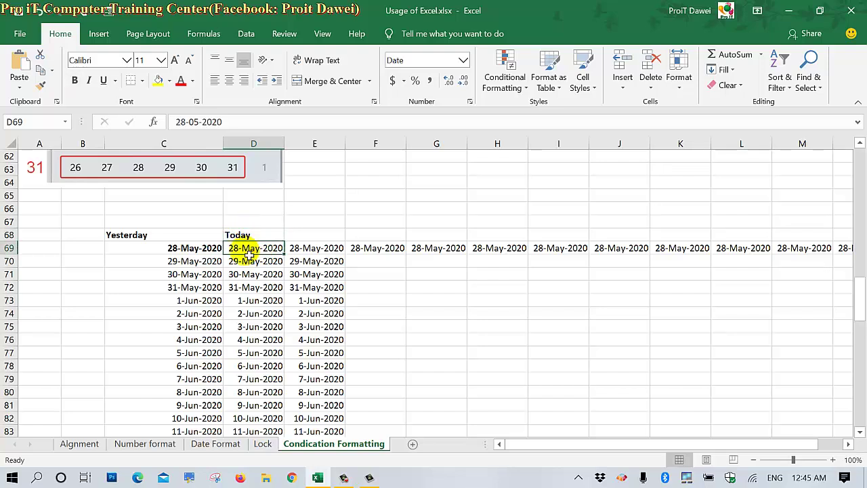
{"action": "left_click_drag", "start_coordinate": [251, 252], "coordinate": [252, 419]}
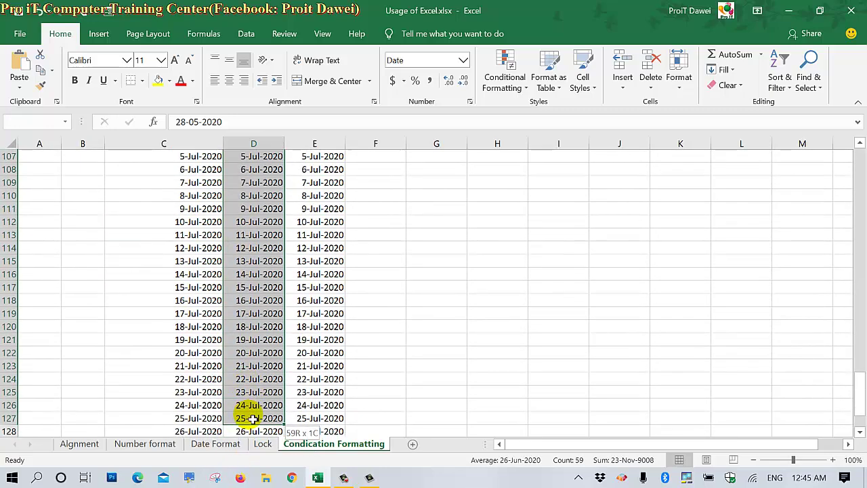
{"action": "left_click", "coordinate": [318, 262]}
{"action": "scroll", "coordinate": [332, 262], "scroll_direction": "up", "scroll_amount": 8}
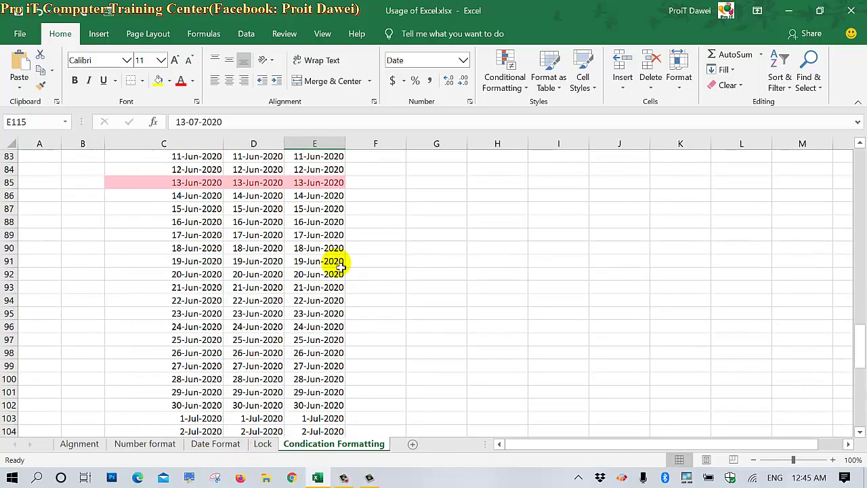
{"action": "scroll", "coordinate": [338, 266], "scroll_direction": "up", "scroll_amount": 2}
Clear the conditional formatting rules from D85:E85
{"action": "left_click_drag", "start_coordinate": [270, 248], "coordinate": [328, 251]}
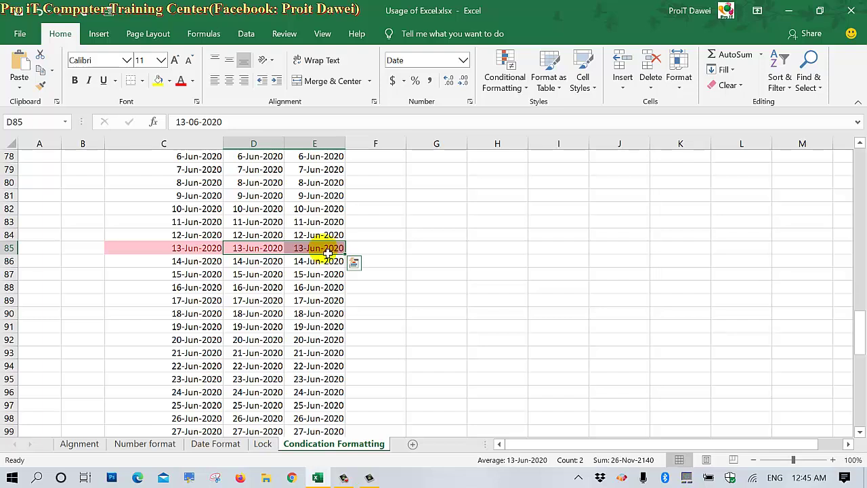
{"action": "left_click", "coordinate": [505, 78]}
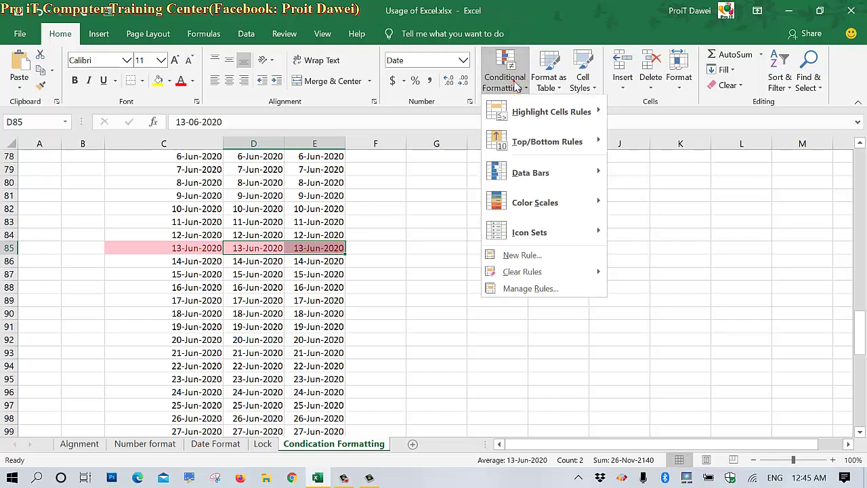
{"action": "left_click", "coordinate": [525, 264]}
{"action": "left_click", "coordinate": [633, 272]}
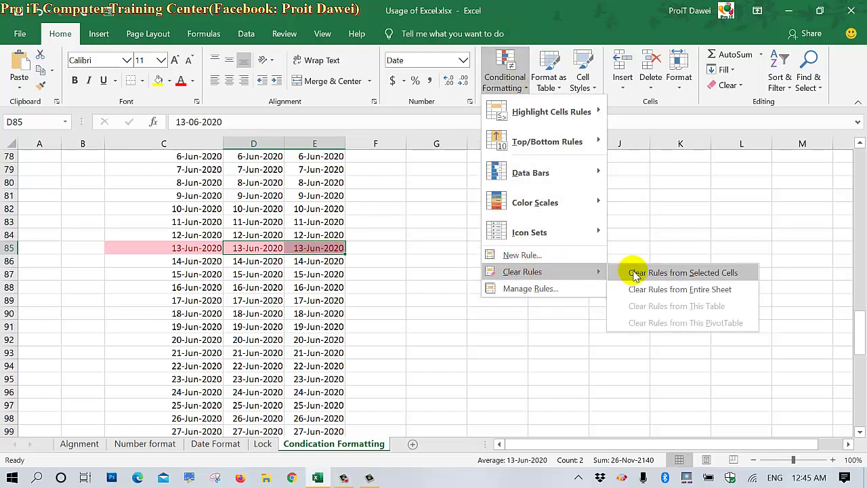
{"action": "left_click", "coordinate": [473, 258]}
{"action": "left_click", "coordinate": [252, 249]}
{"action": "scroll", "coordinate": [252, 251], "scroll_direction": "up", "scroll_amount": 4}
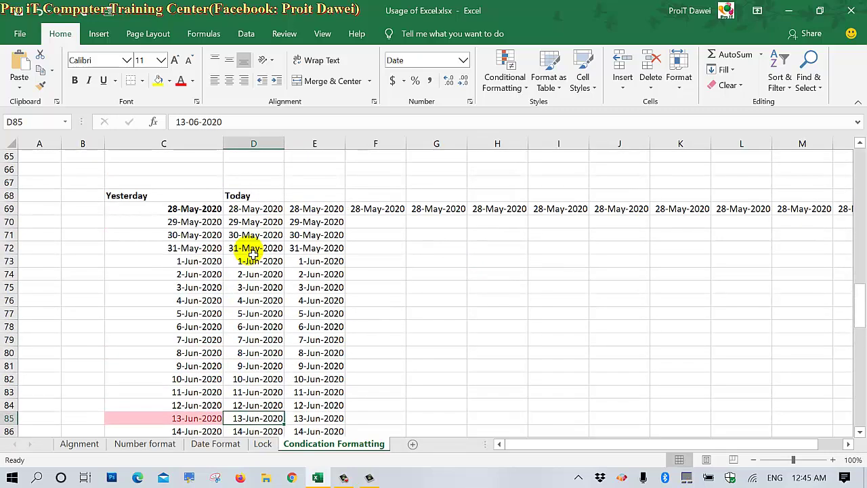
Fill column F with daily dates from 28-May-2020 down to row 132
{"action": "left_click", "coordinate": [371, 210]}
{"action": "double_click", "coordinate": [371, 207]}
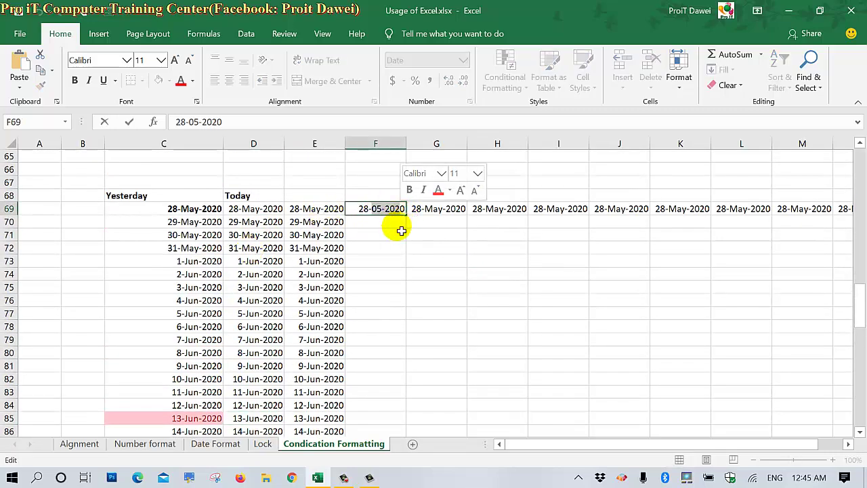
{"action": "key", "text": "Return"}
{"action": "left_click", "coordinate": [402, 211]}
{"action": "left_click_drag", "start_coordinate": [411, 219], "coordinate": [397, 392]}
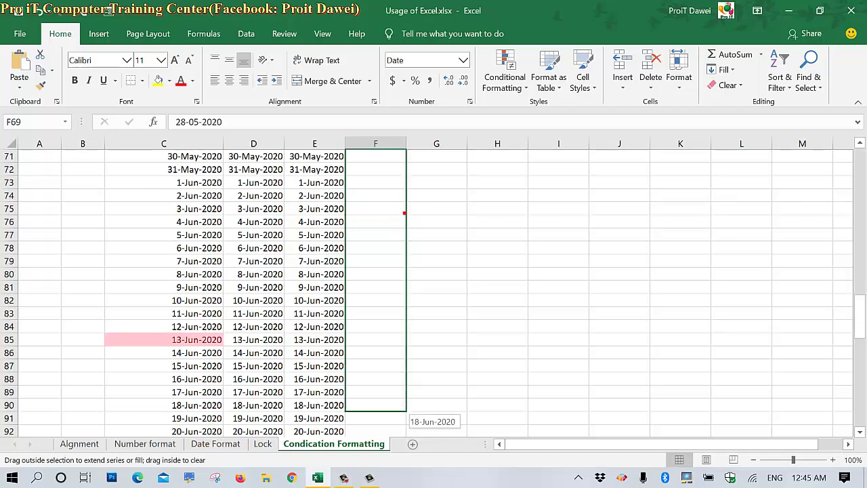
{"action": "left_click", "coordinate": [437, 303]}
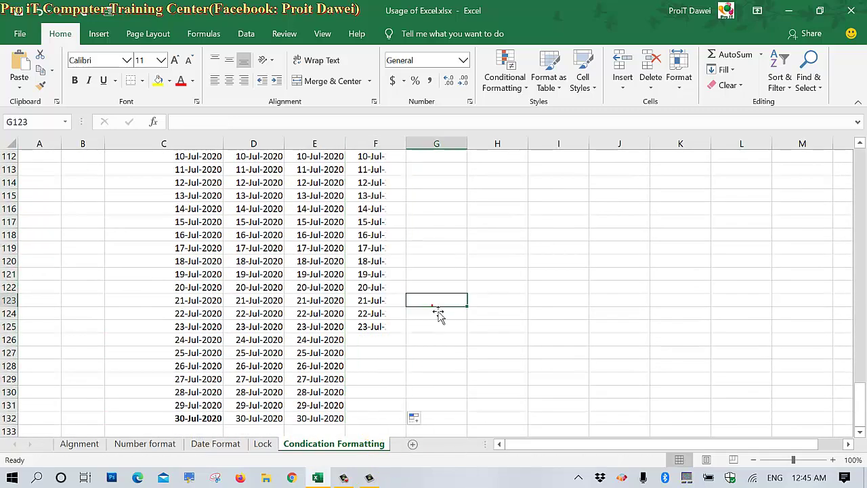
{"action": "scroll", "coordinate": [437, 308], "scroll_direction": "up", "scroll_amount": 5}
{"action": "scroll", "coordinate": [437, 310], "scroll_direction": "up", "scroll_amount": 4}
{"action": "scroll", "coordinate": [436, 309], "scroll_direction": "up", "scroll_amount": 2}
{"action": "scroll", "coordinate": [436, 309], "scroll_direction": "up", "scroll_amount": 4}
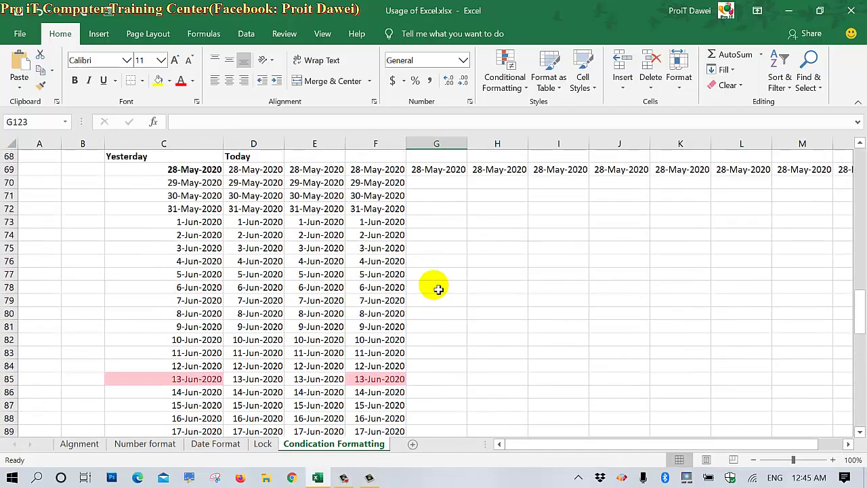
Copy E85's plain 13-Jun-2020 across row 85 through column K
{"action": "left_click", "coordinate": [437, 169]}
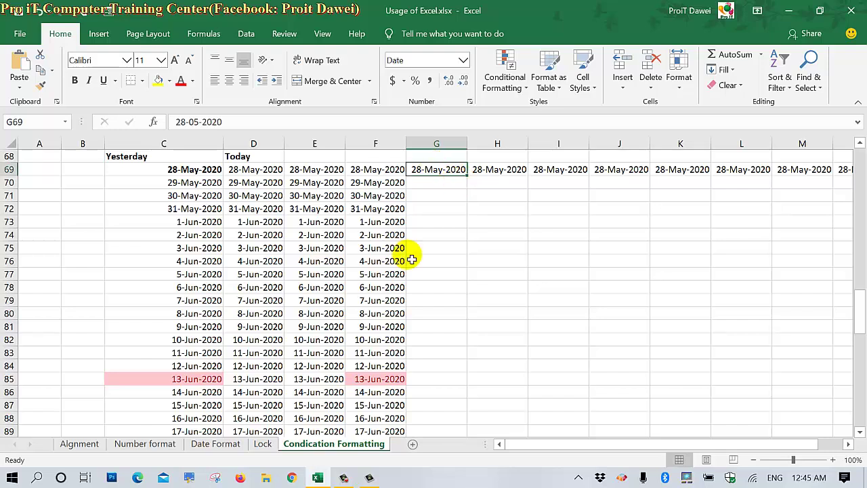
{"action": "left_click", "coordinate": [315, 381]}
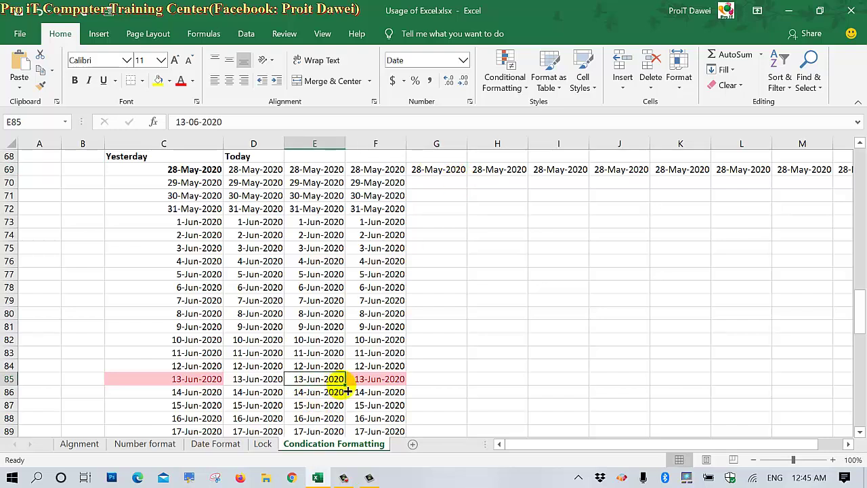
{"action": "left_click_drag", "start_coordinate": [346, 387], "coordinate": [715, 392]}
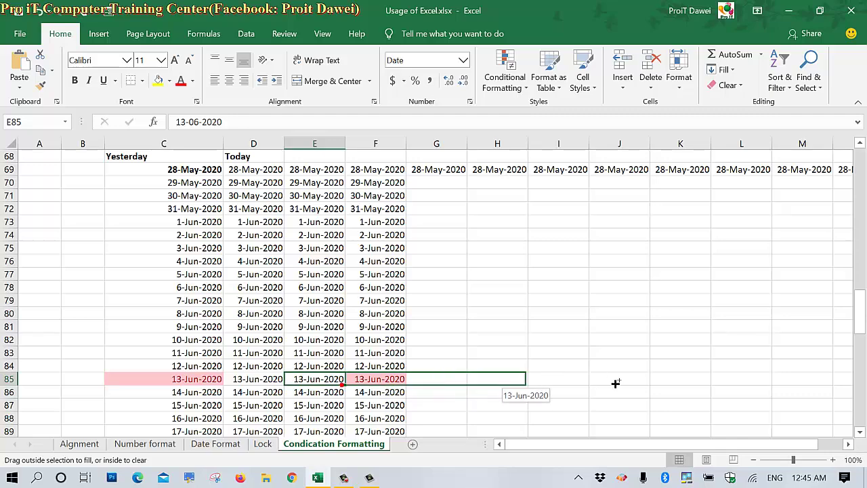
{"action": "left_click", "coordinate": [584, 324]}
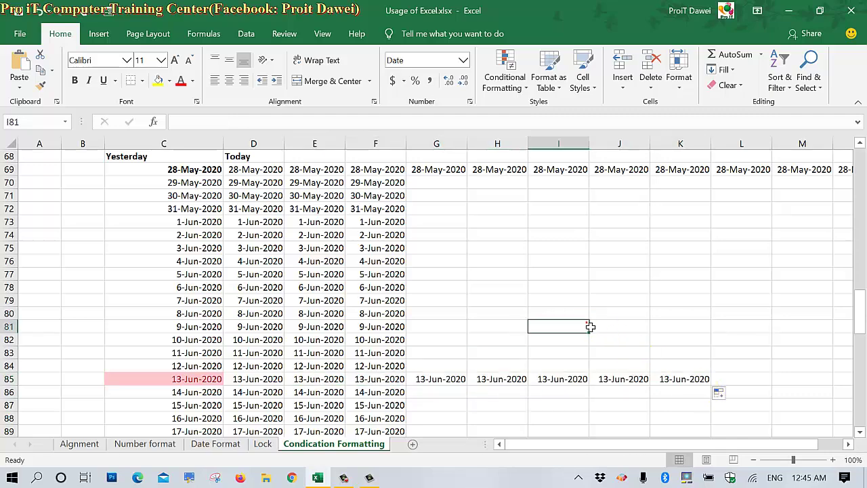
{"action": "left_click", "coordinate": [432, 174]}
{"action": "left_click_drag", "start_coordinate": [472, 178], "coordinate": [472, 178]}
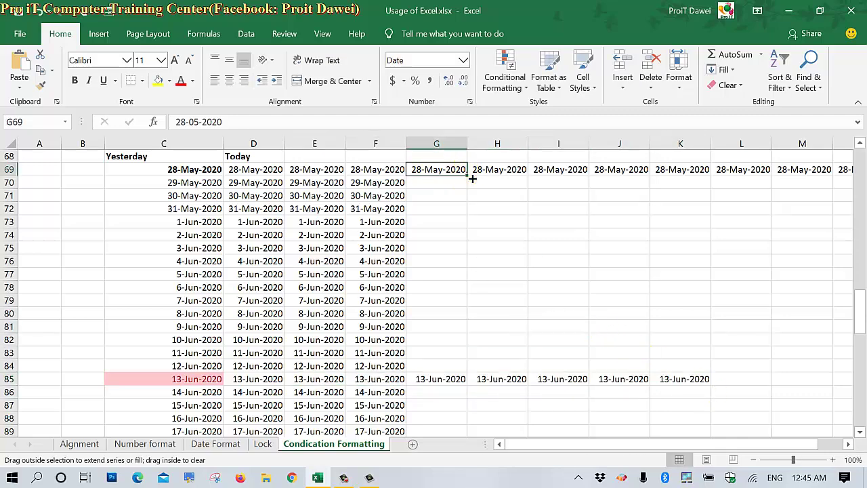
Copy the F69:F132 date series right into columns G through L
{"action": "left_click_drag", "start_coordinate": [398, 173], "coordinate": [393, 251]}
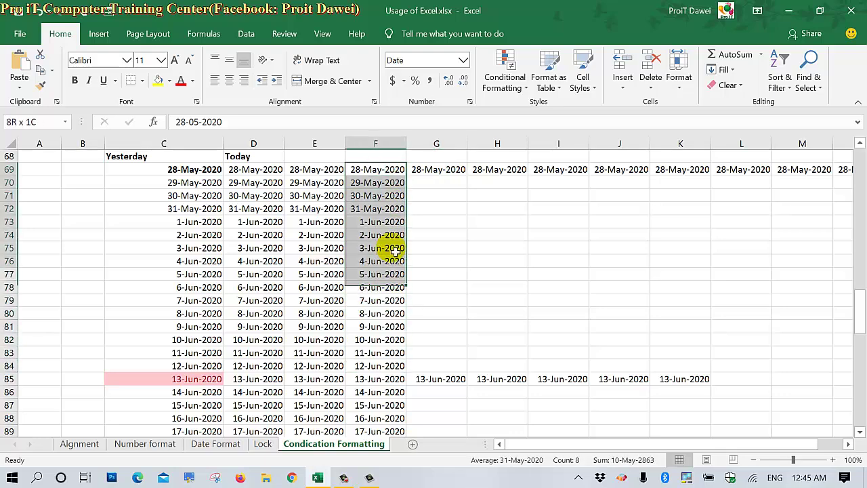
{"action": "left_click", "coordinate": [383, 248]}
{"action": "mouse_move", "coordinate": [380, 169]}
{"action": "left_mouse_down"}
{"action": "mouse_move", "coordinate": [381, 458]}
{"action": "mouse_move", "coordinate": [381, 406]}
{"action": "mouse_move", "coordinate": [451, 422]}
{"action": "mouse_move", "coordinate": [752, 397]}
{"action": "left_mouse_up"}
{"action": "left_click", "coordinate": [372, 185]}
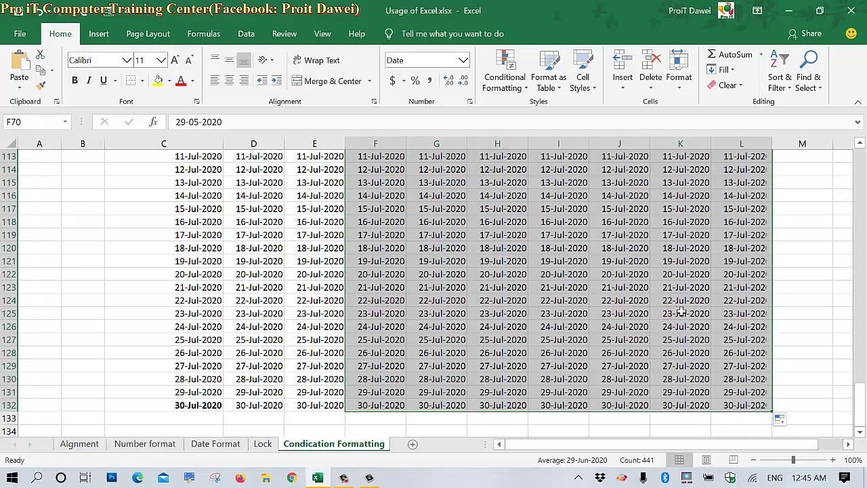
{"action": "left_click", "coordinate": [681, 311]}
{"action": "scroll", "coordinate": [681, 311], "scroll_direction": "up", "scroll_amount": 5}
{"action": "scroll", "coordinate": [681, 311], "scroll_direction": "up", "scroll_amount": 3}
{"action": "scroll", "coordinate": [681, 311], "scroll_direction": "up", "scroll_amount": 2}
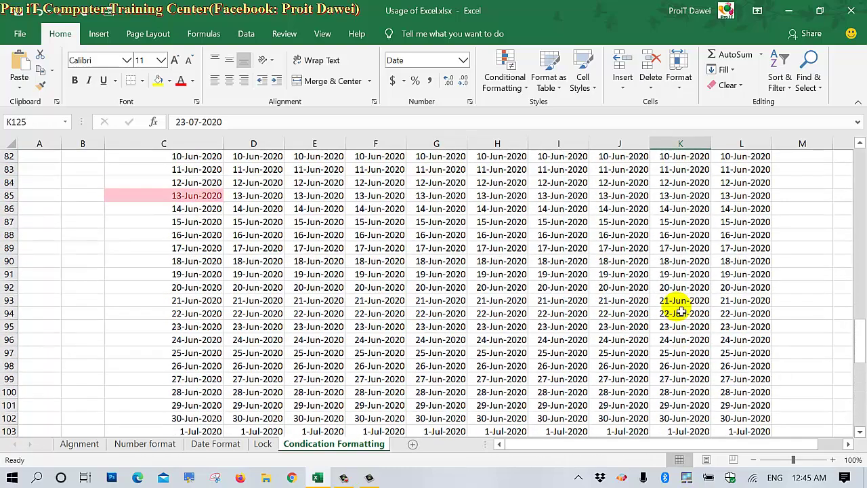
{"action": "scroll", "coordinate": [681, 311], "scroll_direction": "up", "scroll_amount": 2}
{"action": "scroll", "coordinate": [681, 311], "scroll_direction": "up", "scroll_amount": 1}
{"action": "scroll", "coordinate": [681, 311], "scroll_direction": "down", "scroll_amount": 3}
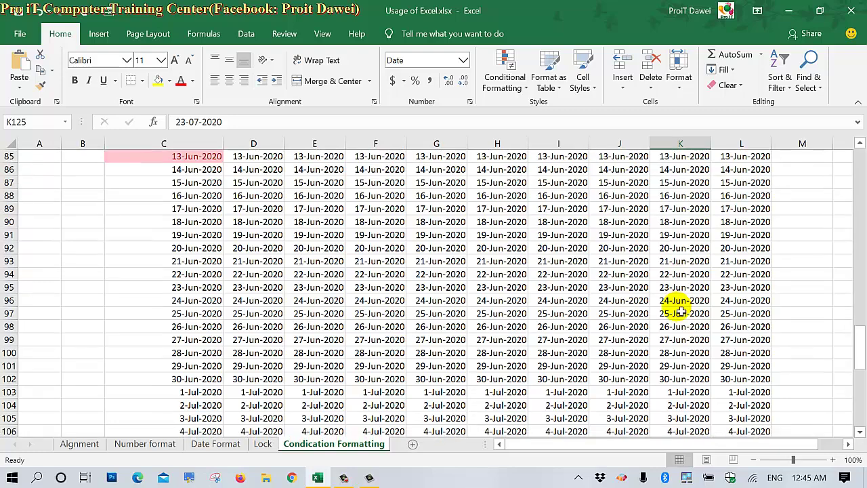
Select the Today column dates D69:D132
{"action": "scroll", "coordinate": [681, 311], "scroll_direction": "up", "scroll_amount": 4}
{"action": "scroll", "coordinate": [681, 311], "scroll_direction": "up", "scroll_amount": 3}
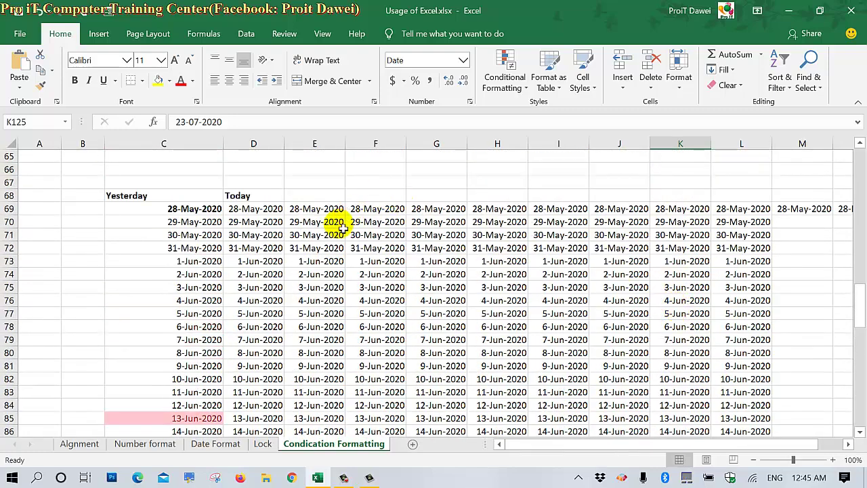
{"action": "left_click_drag", "start_coordinate": [270, 209], "coordinate": [255, 453]}
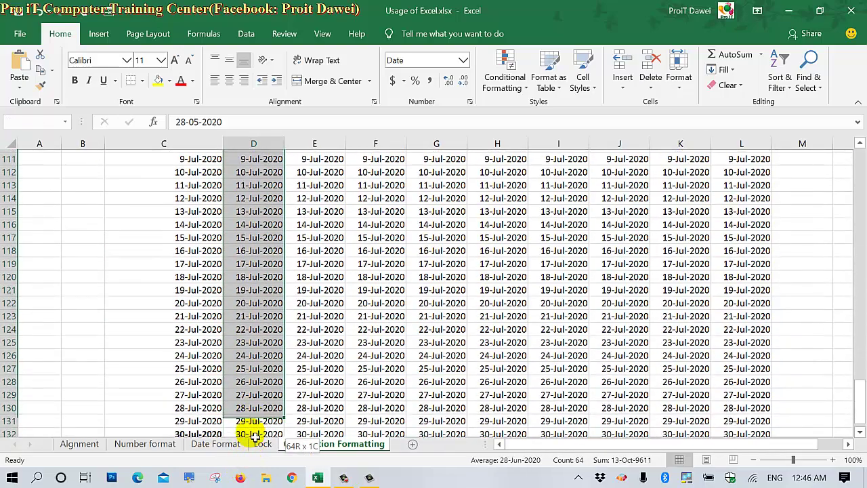
{"action": "left_click_drag", "start_coordinate": [255, 452], "coordinate": [246, 354]}
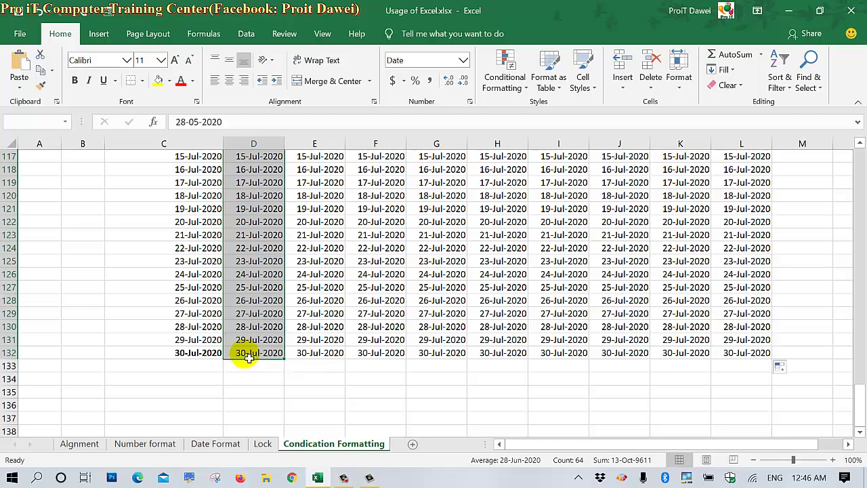
{"action": "scroll", "coordinate": [374, 305], "scroll_direction": "up", "scroll_amount": 6}
{"action": "scroll", "coordinate": [375, 305], "scroll_direction": "up", "scroll_amount": 2}
{"action": "scroll", "coordinate": [375, 305], "scroll_direction": "up", "scroll_amount": 4}
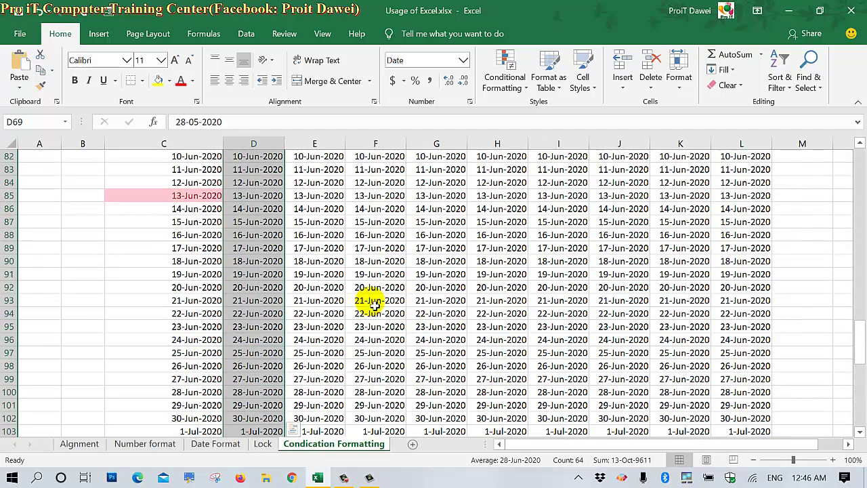
{"action": "scroll", "coordinate": [374, 305], "scroll_direction": "up", "scroll_amount": 2}
{"action": "scroll", "coordinate": [375, 305], "scroll_direction": "up", "scroll_amount": 5}
{"action": "scroll", "coordinate": [374, 305], "scroll_direction": "up", "scroll_amount": 1}
{"action": "scroll", "coordinate": [374, 305], "scroll_direction": "down", "scroll_amount": 1}
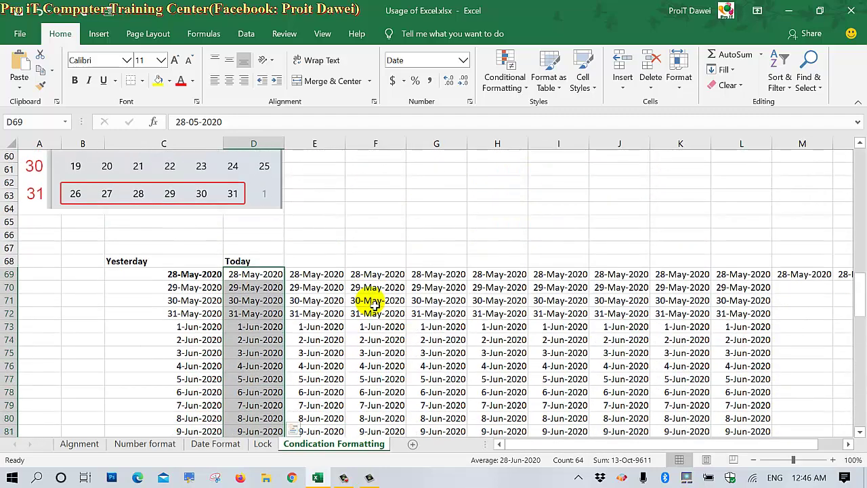
Apply an A Date Occurring rule: Today with Yellow Fill with Dark Yellow Text
{"action": "left_click", "coordinate": [516, 70]}
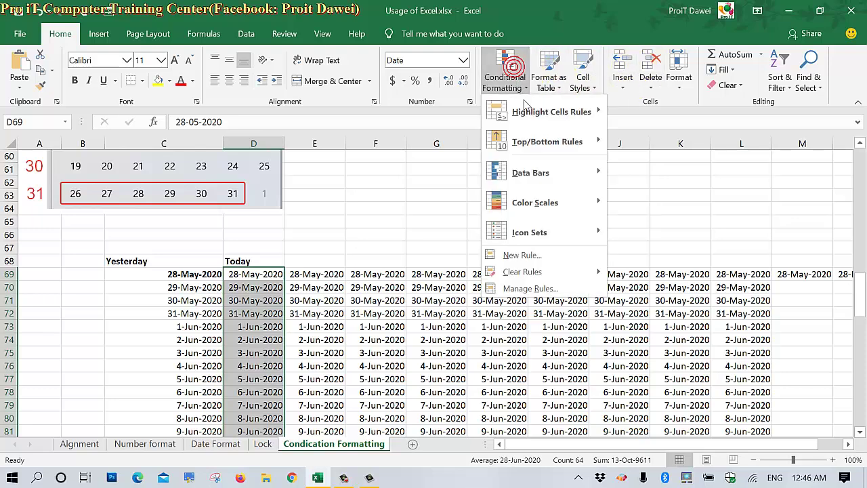
{"action": "mouse_move", "coordinate": [525, 122]}
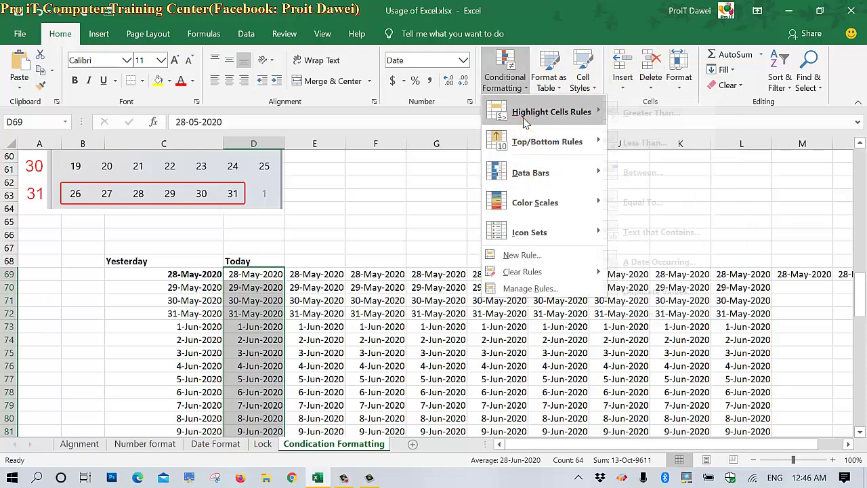
{"action": "left_click", "coordinate": [649, 264]}
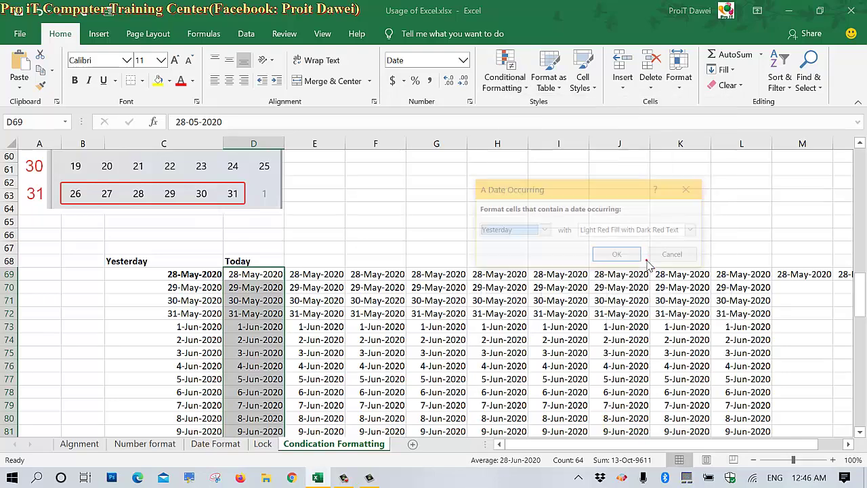
{"action": "left_click", "coordinate": [540, 231]}
{"action": "left_click", "coordinate": [499, 244]}
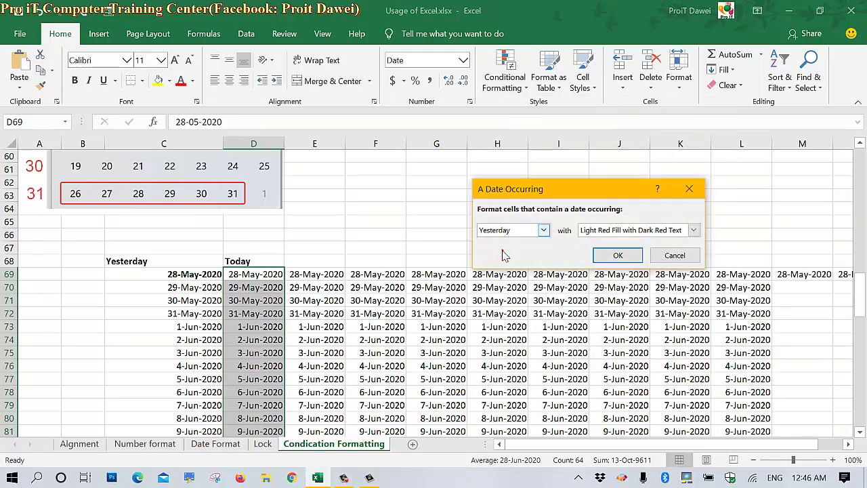
{"action": "left_click", "coordinate": [591, 232]}
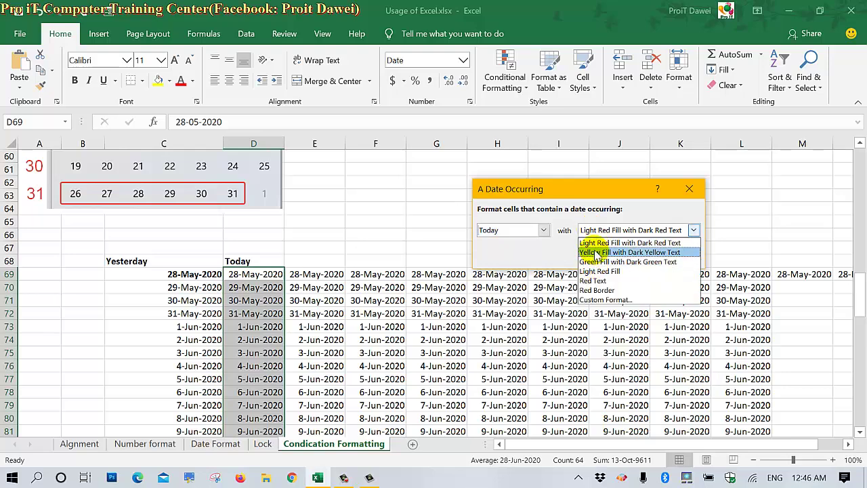
{"action": "left_click", "coordinate": [596, 253]}
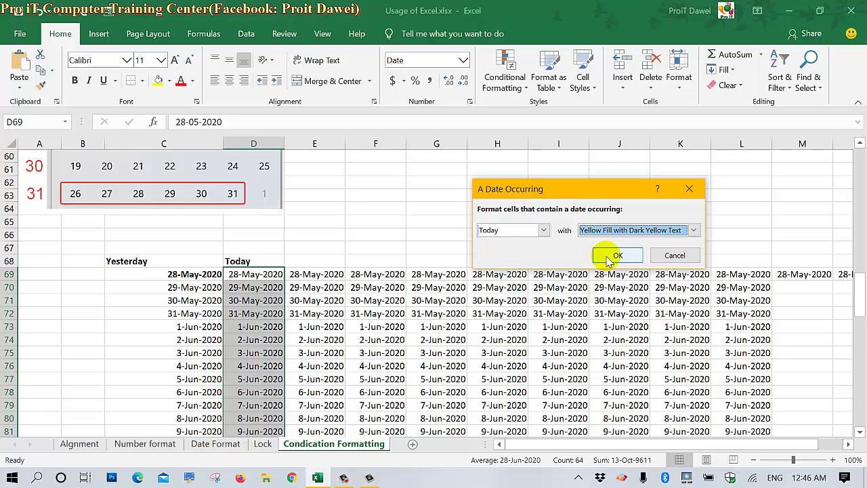
{"action": "left_click", "coordinate": [609, 258]}
{"action": "left_click", "coordinate": [440, 340]}
{"action": "scroll", "coordinate": [442, 342], "scroll_direction": "down", "scroll_amount": 4}
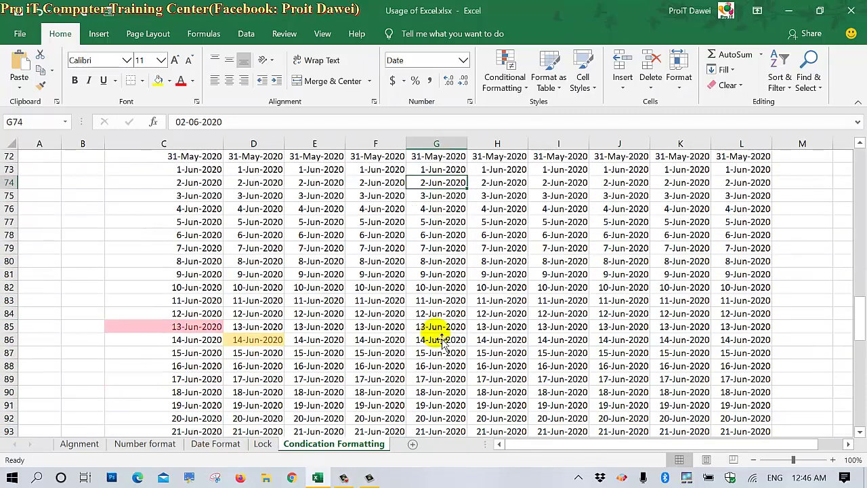
{"action": "scroll", "coordinate": [442, 342], "scroll_direction": "down", "scroll_amount": 1}
{"action": "left_click", "coordinate": [279, 306]}
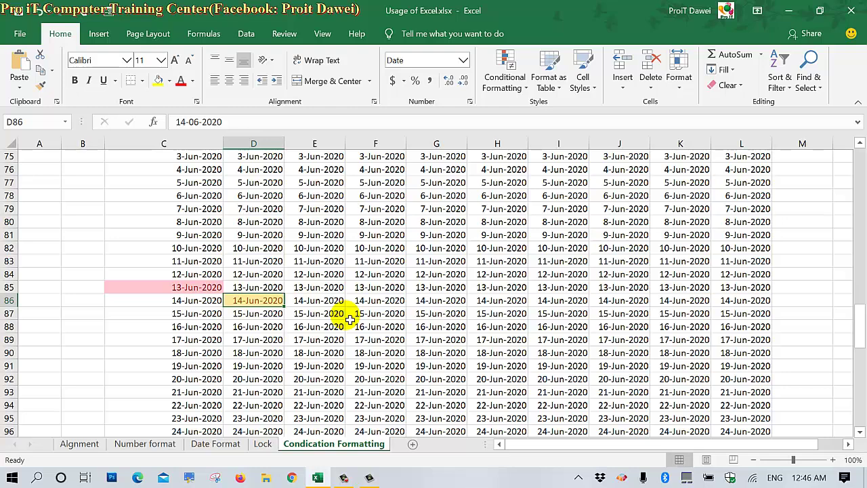
{"action": "scroll", "coordinate": [349, 319], "scroll_direction": "up", "scroll_amount": 5}
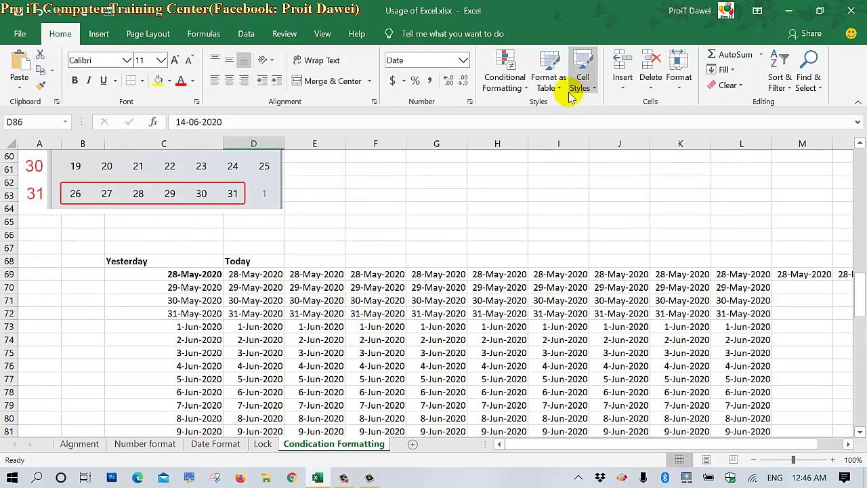
{"action": "left_click", "coordinate": [505, 78]}
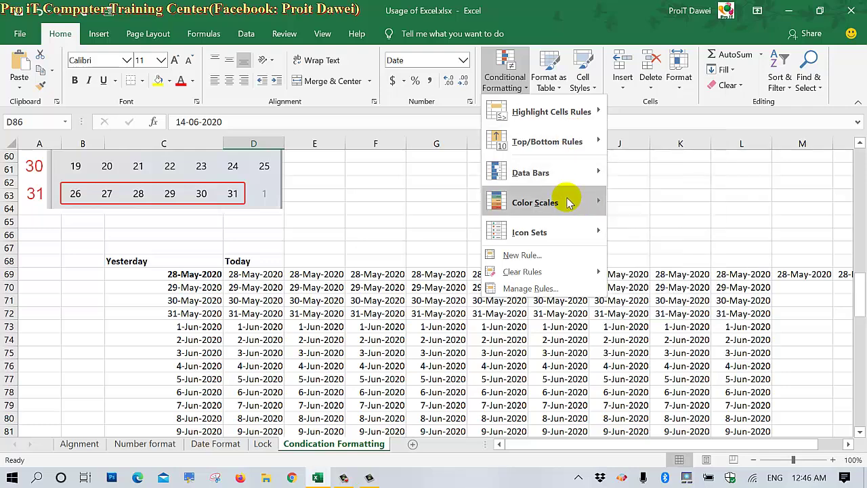
{"action": "mouse_move", "coordinate": [548, 219]}
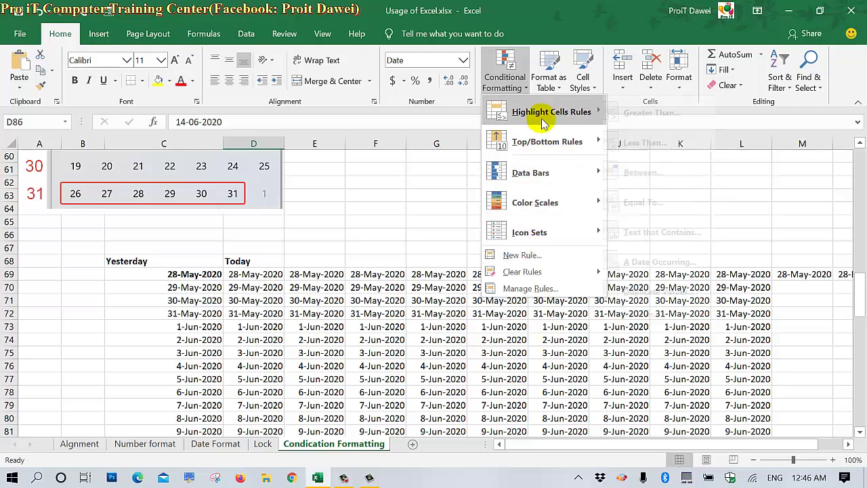
{"action": "mouse_move", "coordinate": [545, 121]}
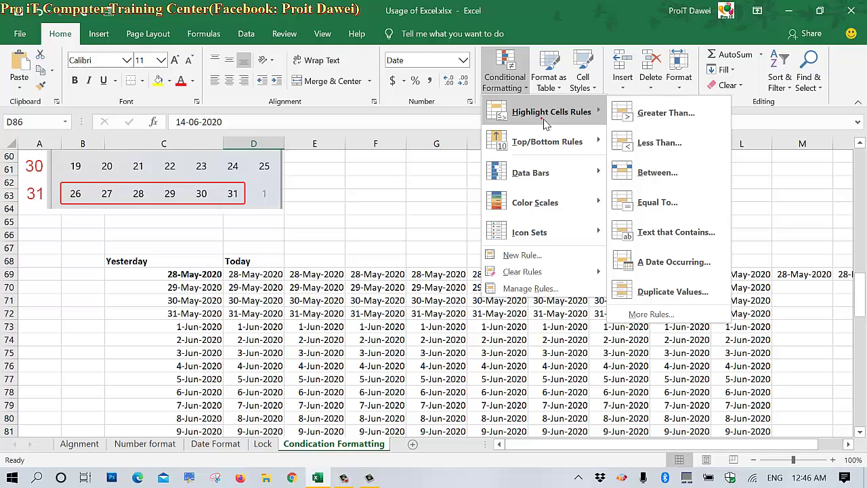
{"action": "left_click", "coordinate": [673, 263]}
{"action": "left_click", "coordinate": [544, 231]}
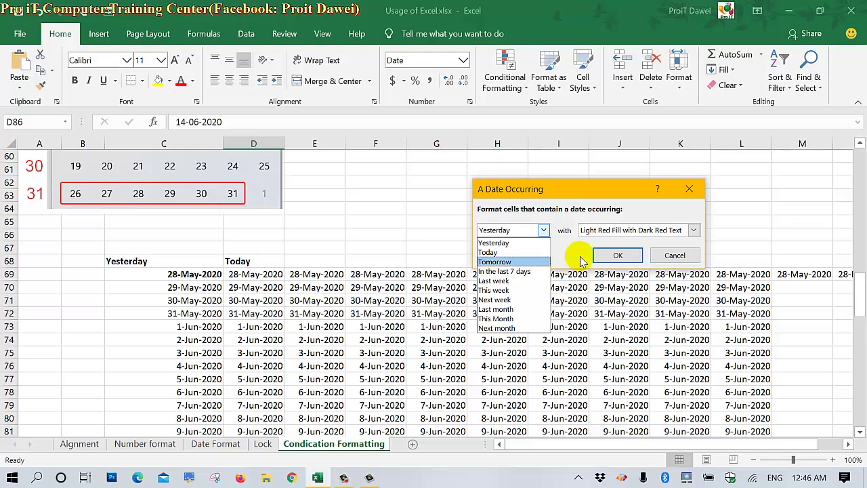
{"action": "left_click", "coordinate": [664, 257]}
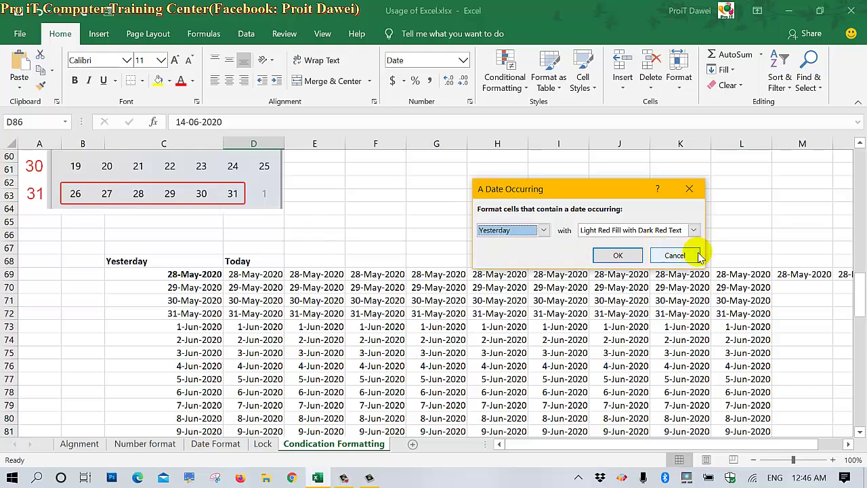
{"action": "left_click", "coordinate": [691, 255]}
{"action": "left_click", "coordinate": [328, 249]}
Type Tomorrow in E68 and In the Lest 7 Day in F68, widening column F
{"action": "left_click", "coordinate": [325, 264]}
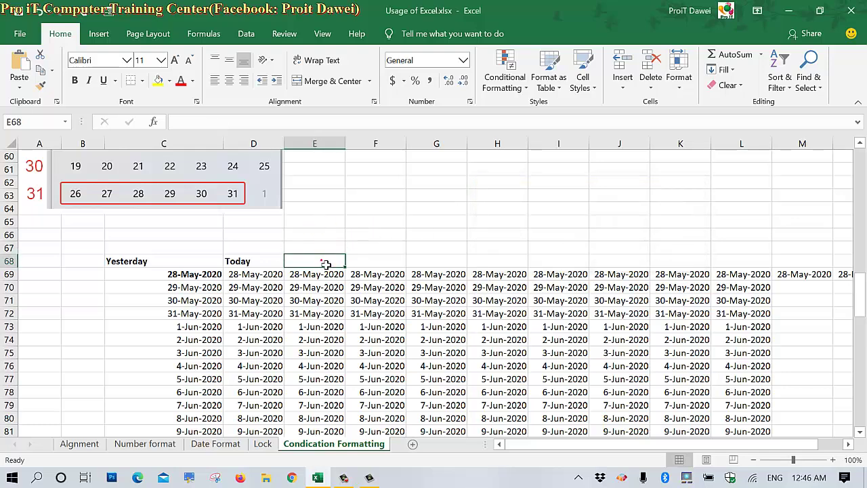
{"action": "type", "text": "Tomorrow"}
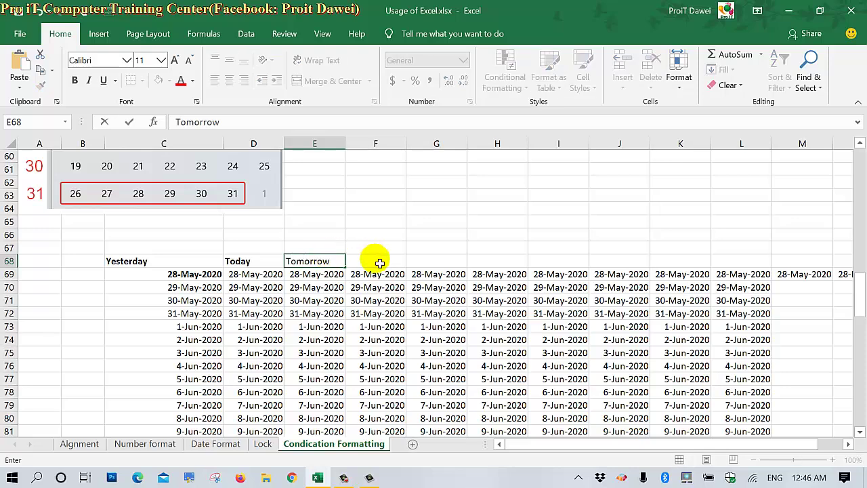
{"action": "left_click", "coordinate": [376, 261]}
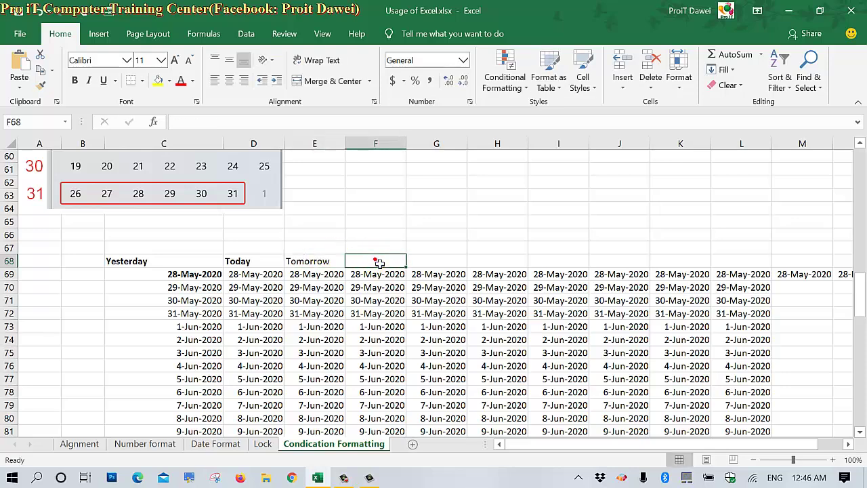
{"action": "type", "text": "In the Lest 7 Day"}
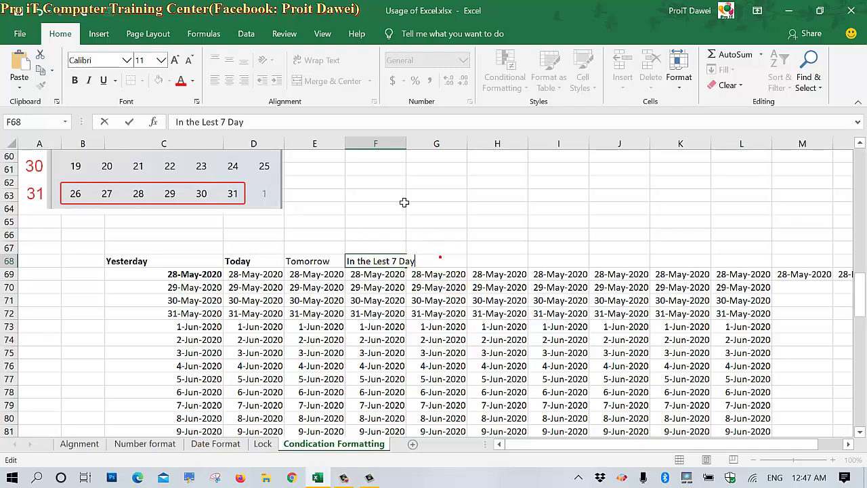
{"action": "left_click", "coordinate": [409, 150]}
{"action": "left_click_drag", "start_coordinate": [407, 145], "coordinate": [450, 164]}
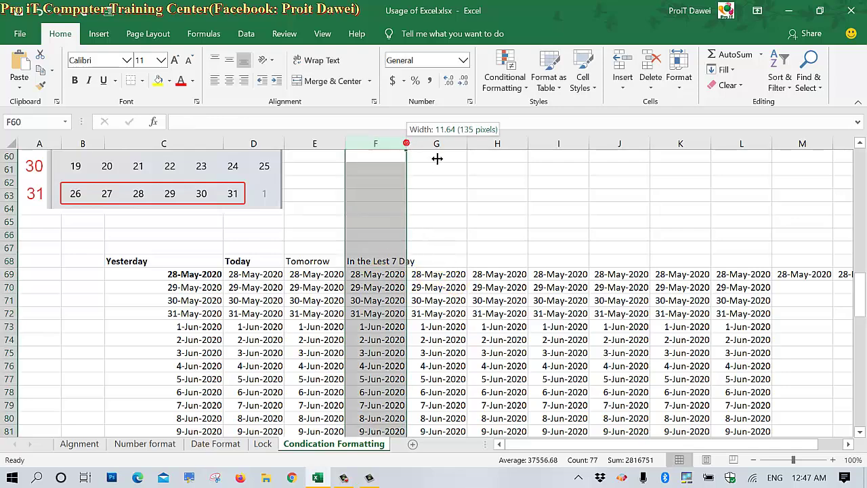
Bold the two new headers and select the Tomorrow dates E69:E132
{"action": "left_click", "coordinate": [374, 210]}
{"action": "left_click_drag", "start_coordinate": [305, 260], "coordinate": [369, 264]}
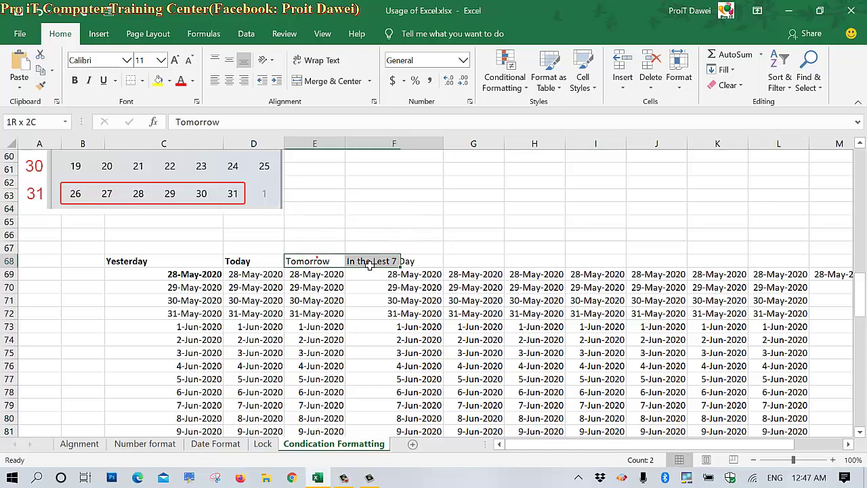
{"action": "left_click", "coordinate": [410, 316]}
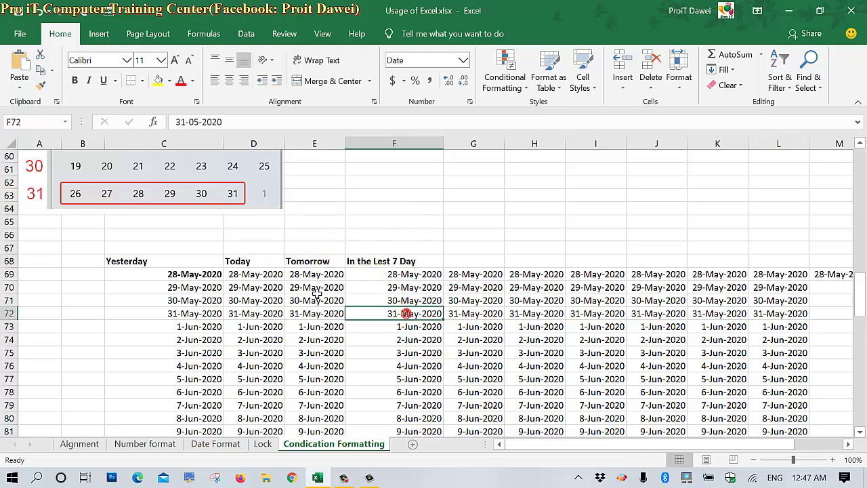
{"action": "left_click", "coordinate": [313, 276]}
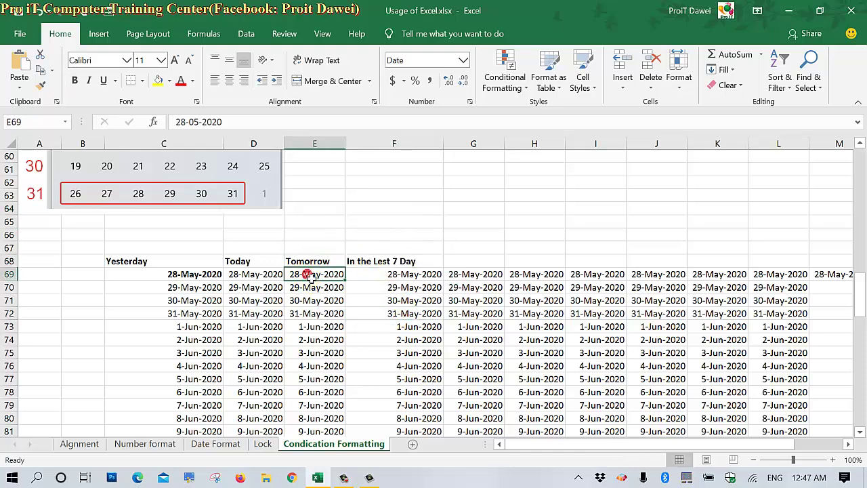
{"action": "mouse_move", "coordinate": [311, 277]}
{"action": "left_mouse_down"}
{"action": "mouse_move", "coordinate": [318, 447]}
{"action": "mouse_move", "coordinate": [318, 406]}
{"action": "left_mouse_up"}
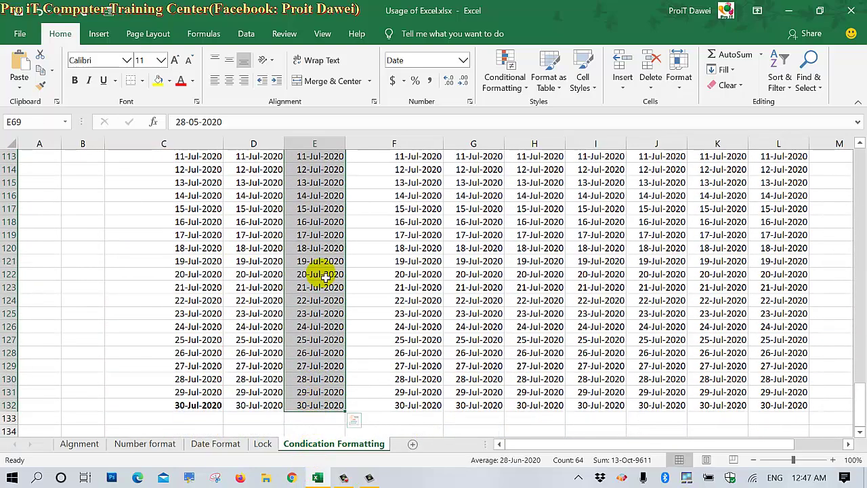
Start a date-occurring highlight rule on column E with Tomorrow as the condition
{"action": "scroll", "coordinate": [325, 277], "scroll_direction": "up", "scroll_amount": 4}
{"action": "scroll", "coordinate": [325, 277], "scroll_direction": "up", "scroll_amount": 2}
{"action": "scroll", "coordinate": [326, 277], "scroll_direction": "up", "scroll_amount": 4}
{"action": "scroll", "coordinate": [326, 276], "scroll_direction": "up", "scroll_amount": 3}
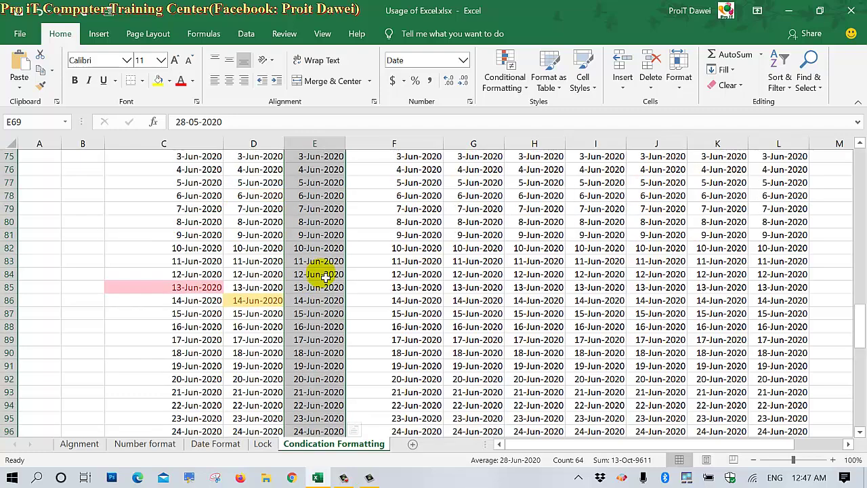
{"action": "scroll", "coordinate": [325, 277], "scroll_direction": "up", "scroll_amount": 3}
{"action": "scroll", "coordinate": [325, 277], "scroll_direction": "up", "scroll_amount": 2}
{"action": "scroll", "coordinate": [325, 277], "scroll_direction": "down", "scroll_amount": 4}
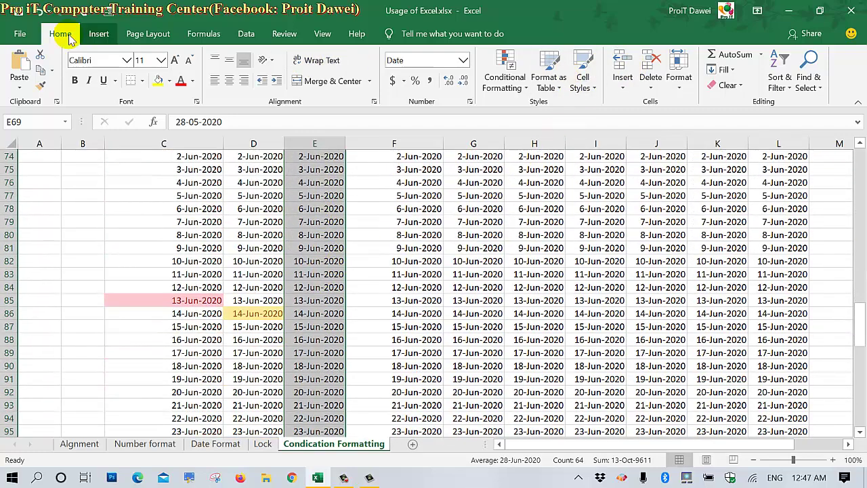
{"action": "left_click", "coordinate": [516, 78]}
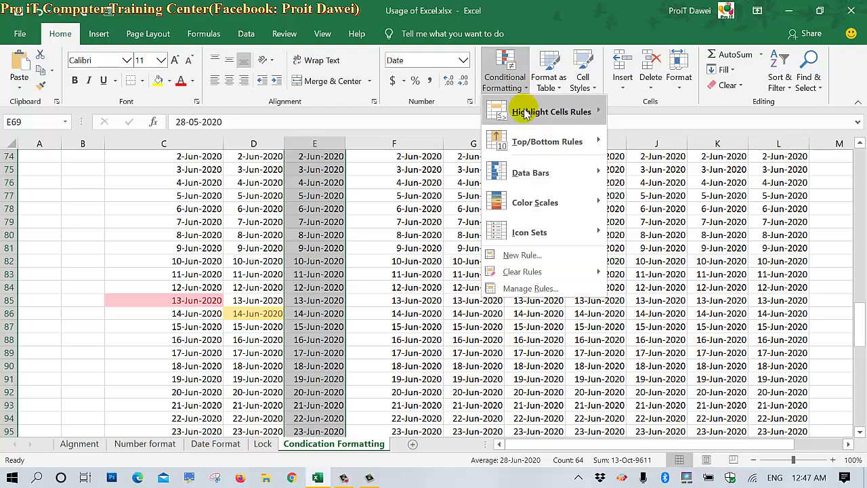
{"action": "mouse_move", "coordinate": [530, 117]}
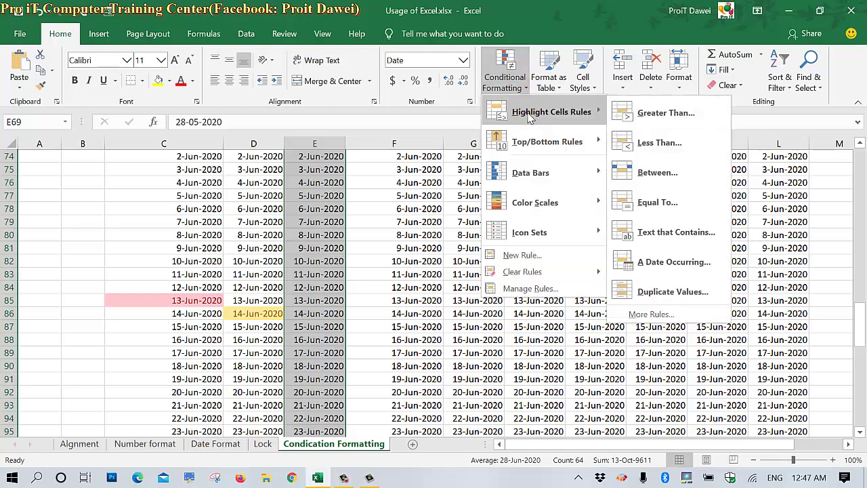
{"action": "left_click", "coordinate": [654, 263]}
{"action": "left_click", "coordinate": [518, 230]}
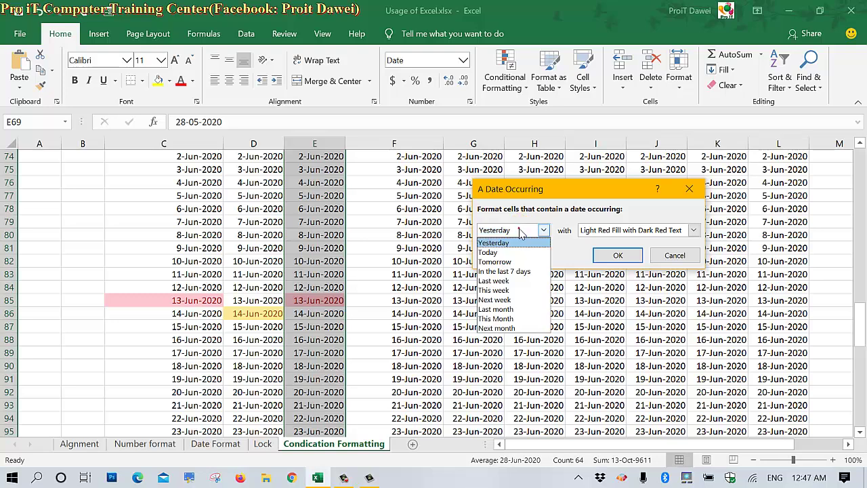
{"action": "left_click", "coordinate": [508, 261]}
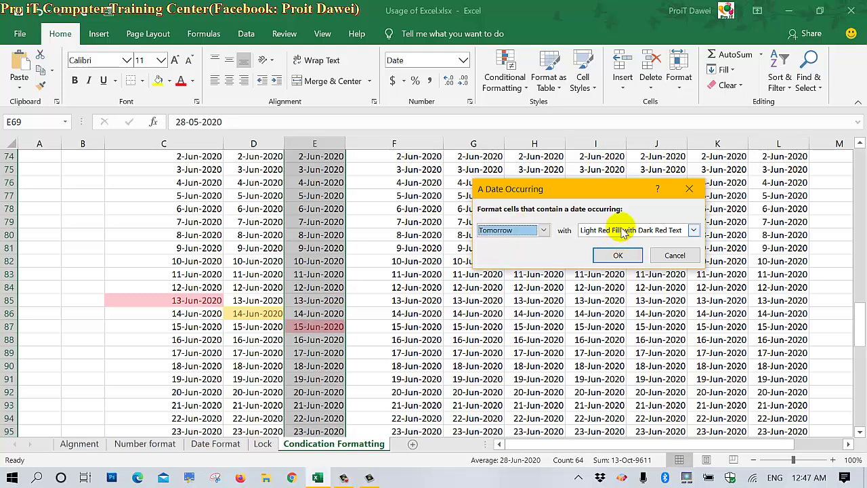
Format it Green Fill with Dark Green Text and apply, highlighting 15-Jun-2020 in E87
{"action": "left_click", "coordinate": [624, 231]}
{"action": "left_click", "coordinate": [613, 259]}
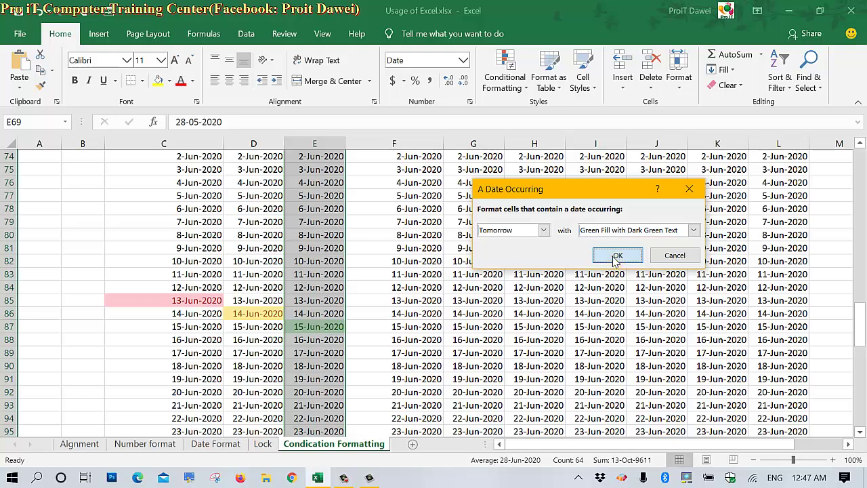
{"action": "left_click", "coordinate": [616, 256]}
{"action": "left_click", "coordinate": [300, 328]}
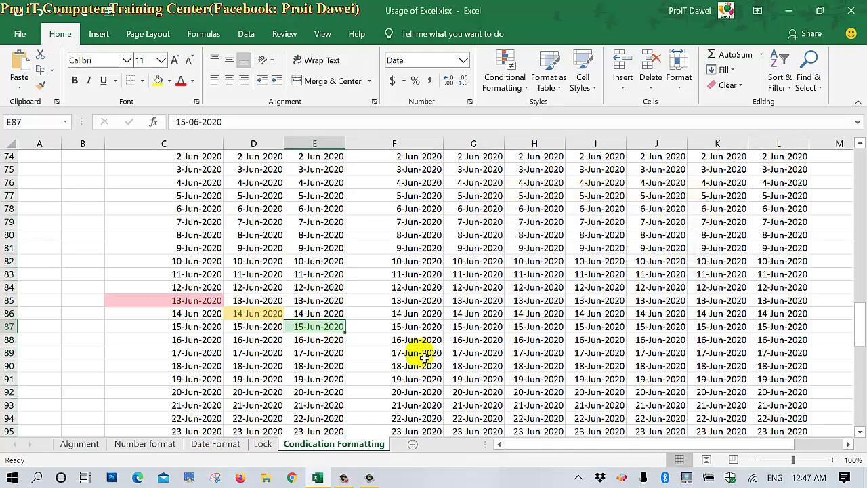
{"action": "mouse_move", "coordinate": [798, 480]}
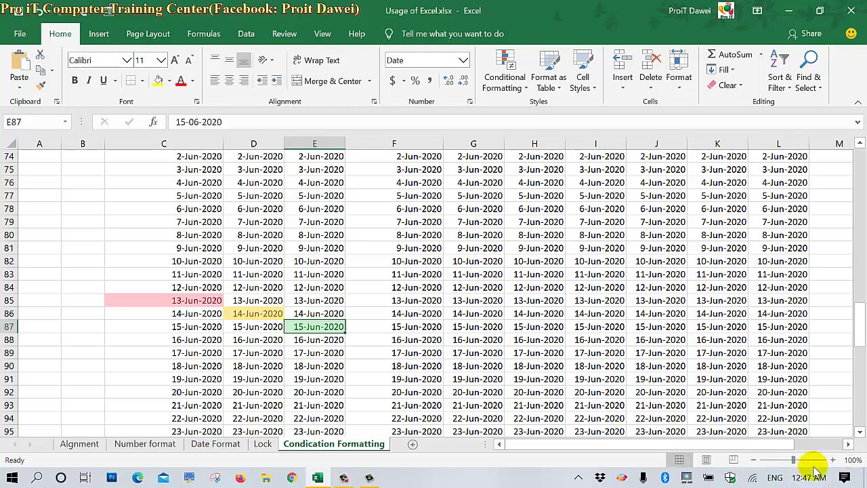
{"action": "left_click", "coordinate": [812, 478]}
{"action": "left_click", "coordinate": [814, 479]}
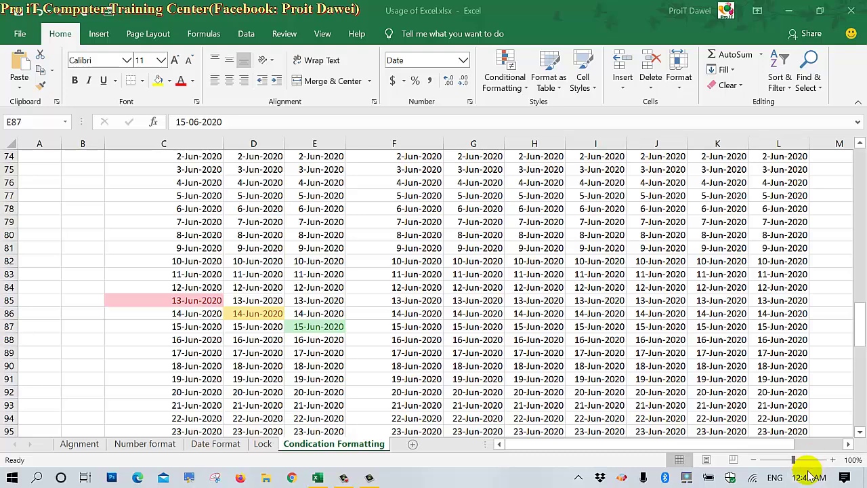
{"action": "mouse_move", "coordinate": [804, 473]}
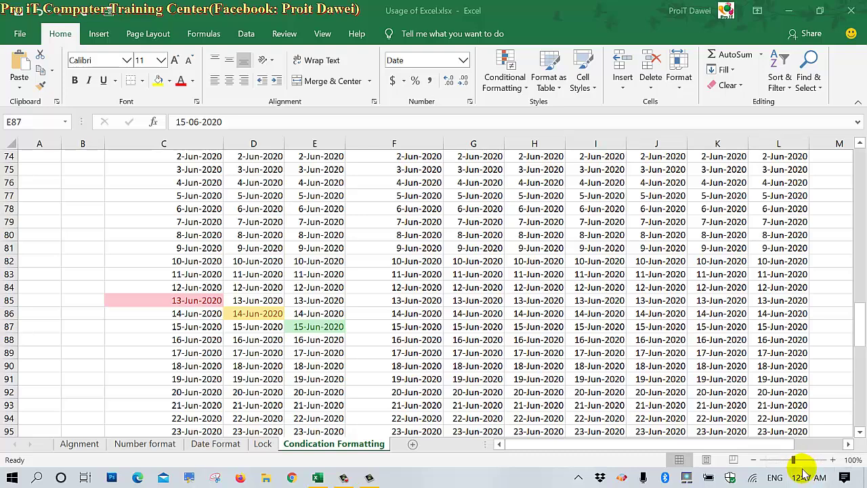
{"action": "left_click", "coordinate": [802, 476]}
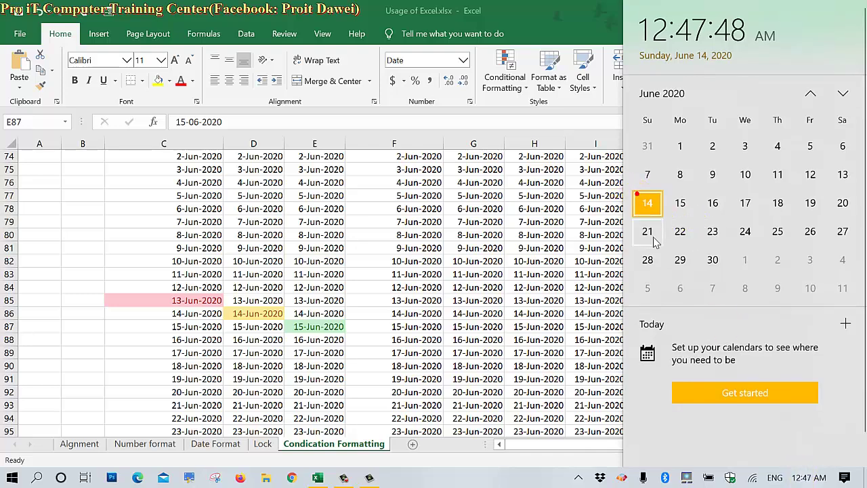
{"action": "left_click", "coordinate": [300, 296]}
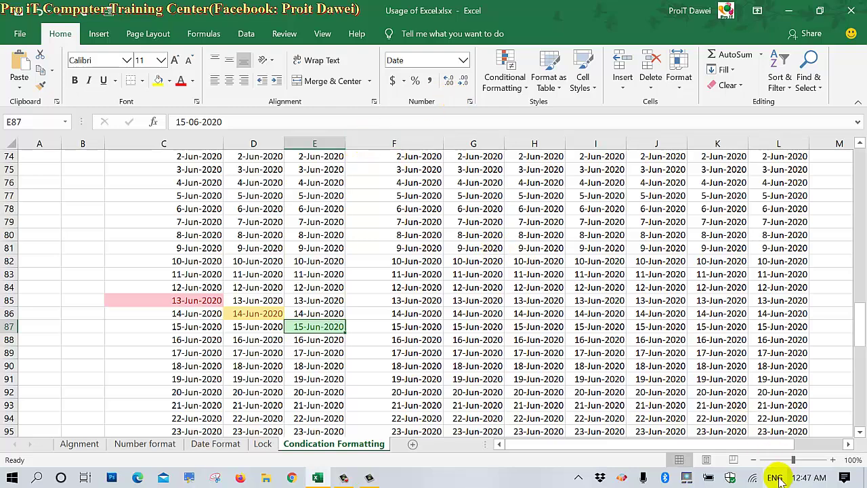
{"action": "left_click", "coordinate": [809, 477]}
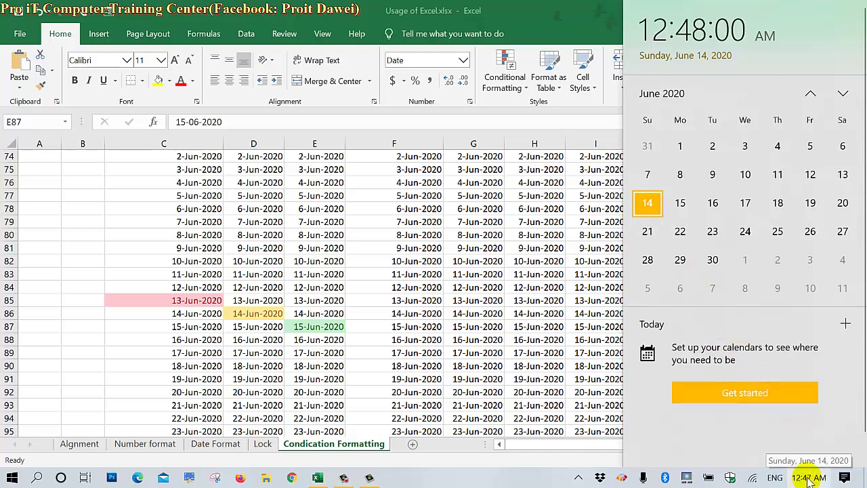
{"action": "left_click", "coordinate": [313, 271]}
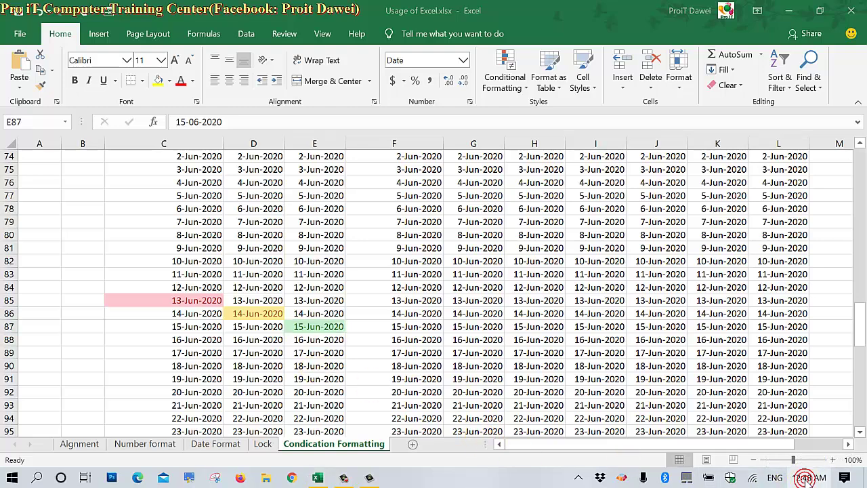
{"action": "left_click", "coordinate": [808, 477]}
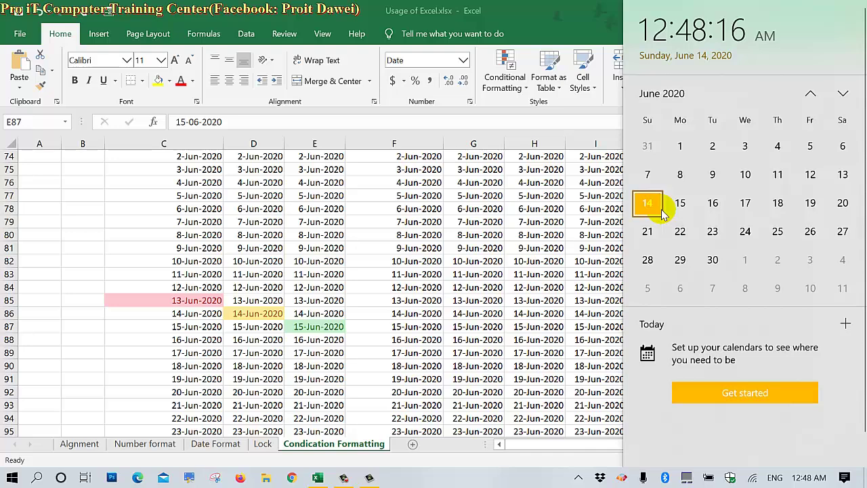
{"action": "left_click", "coordinate": [467, 255]}
{"action": "mouse_move", "coordinate": [801, 476]}
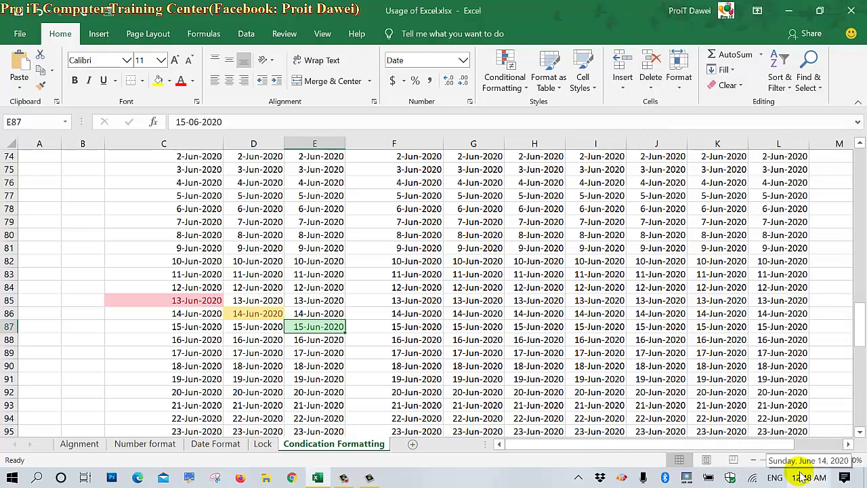
Select the column F dates from F69 down to F132
{"action": "left_click", "coordinate": [326, 288]}
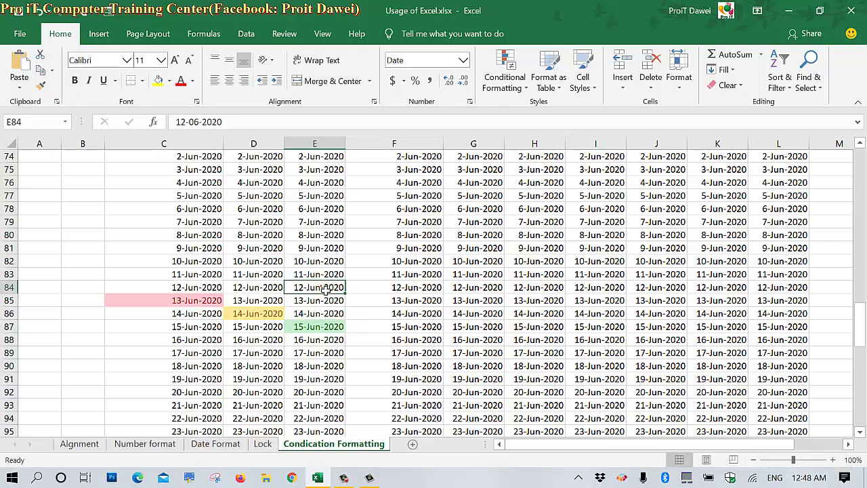
{"action": "scroll", "coordinate": [325, 287], "scroll_direction": "up", "scroll_amount": 2}
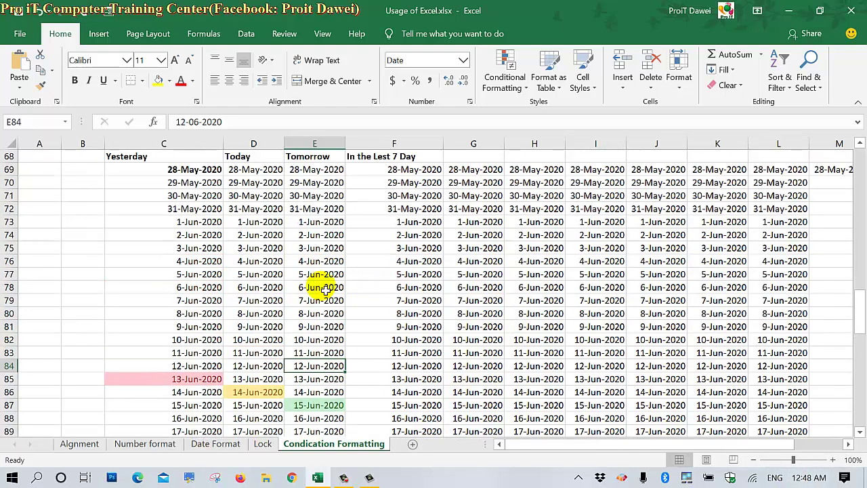
{"action": "scroll", "coordinate": [325, 288], "scroll_direction": "down", "scroll_amount": 1}
{"action": "scroll", "coordinate": [325, 290], "scroll_direction": "up", "scroll_amount": 1}
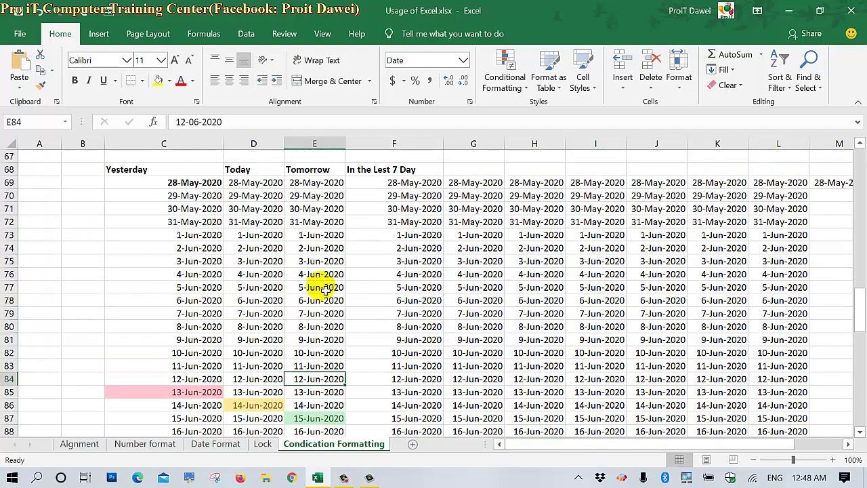
{"action": "scroll", "coordinate": [325, 290], "scroll_direction": "up", "scroll_amount": 2}
{"action": "scroll", "coordinate": [325, 288], "scroll_direction": "down", "scroll_amount": 1}
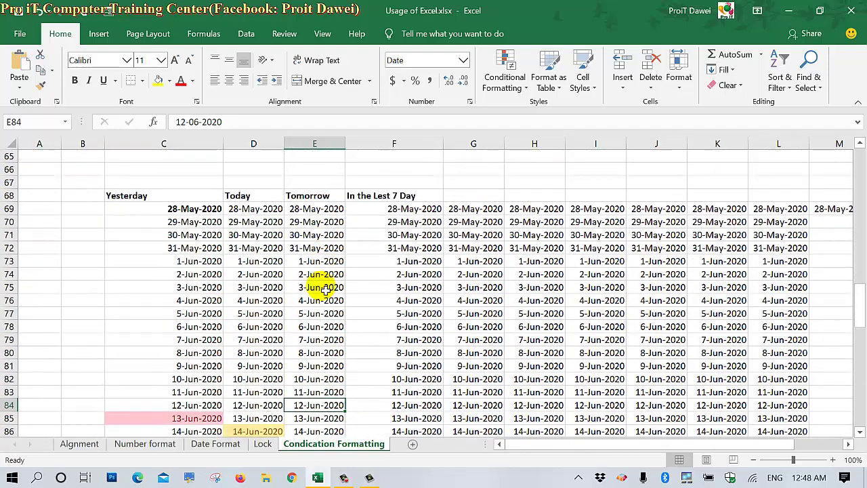
{"action": "scroll", "coordinate": [326, 290], "scroll_direction": "down", "scroll_amount": 1}
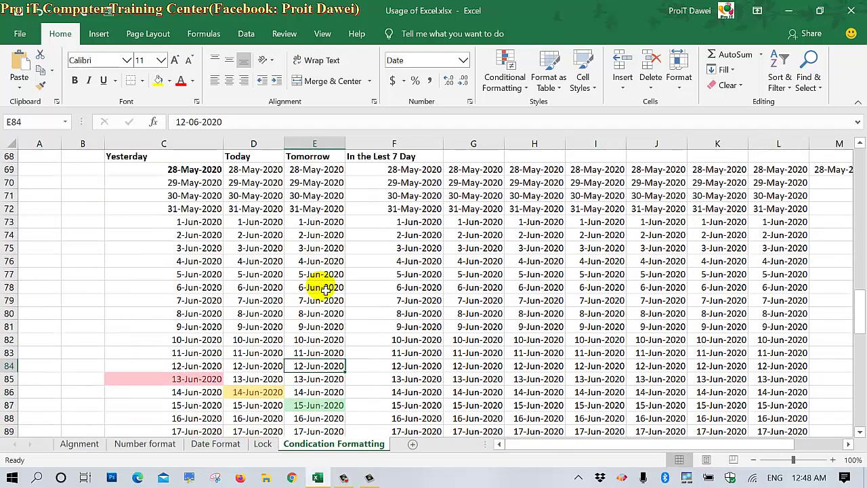
{"action": "scroll", "coordinate": [326, 290], "scroll_direction": "up", "scroll_amount": 1}
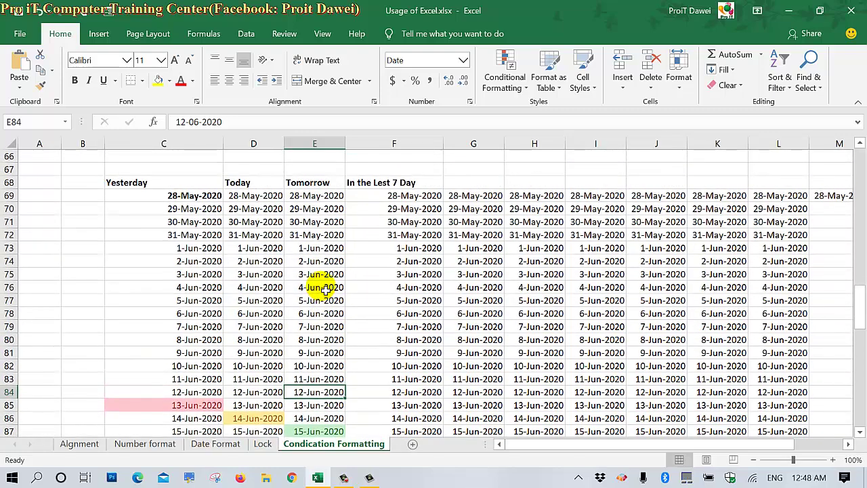
{"action": "left_click", "coordinate": [395, 186]}
{"action": "left_click_drag", "start_coordinate": [393, 198], "coordinate": [398, 442]}
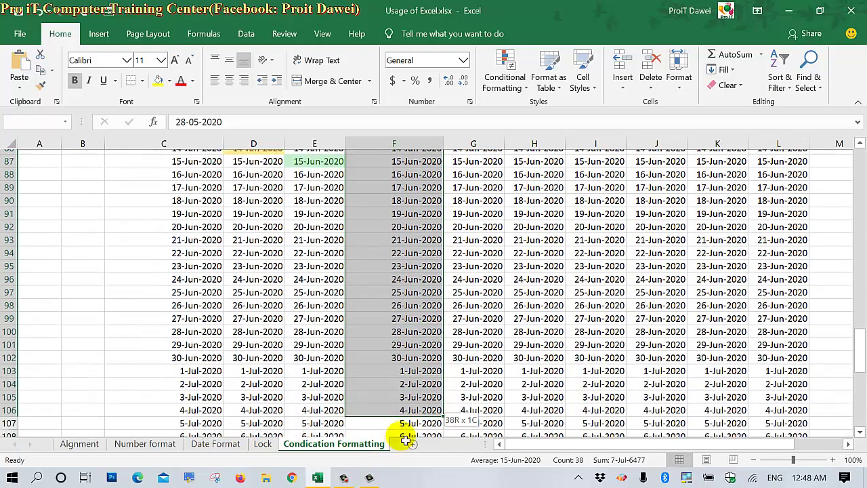
{"action": "mouse_move", "coordinate": [398, 442]}
{"action": "left_mouse_down"}
{"action": "mouse_move", "coordinate": [407, 435]}
{"action": "mouse_move", "coordinate": [407, 450]}
{"action": "left_mouse_up"}
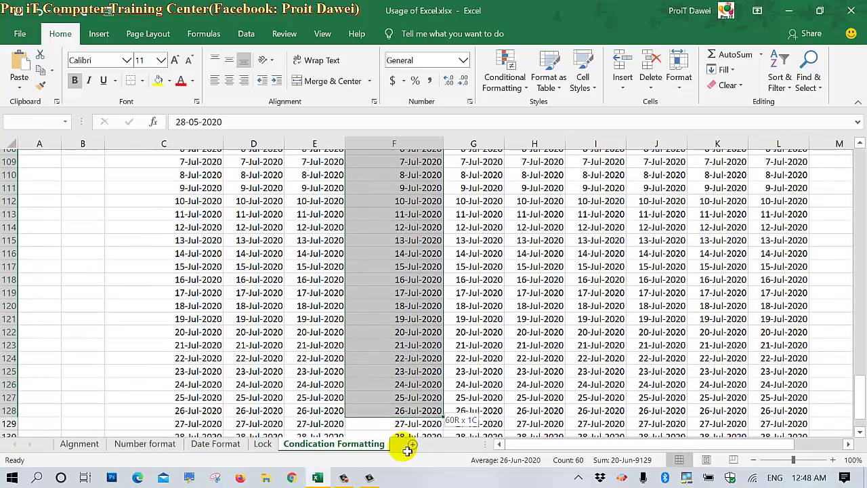
{"action": "left_click_drag", "start_coordinate": [407, 450], "coordinate": [403, 405]}
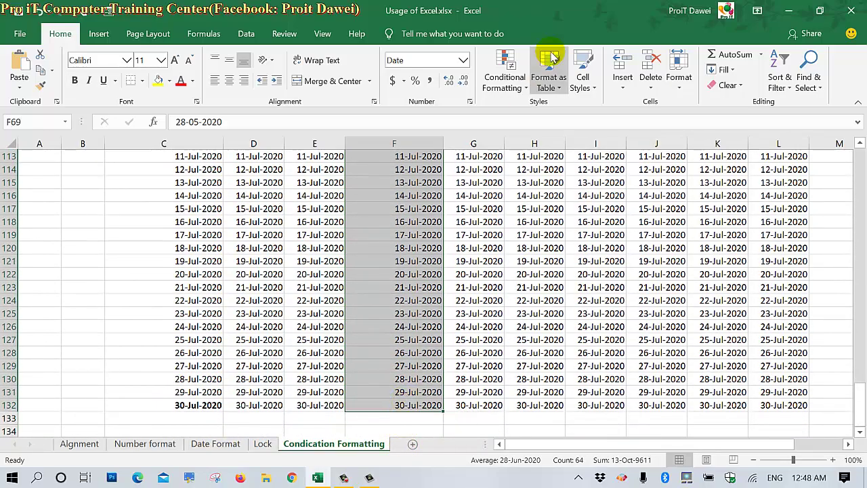
Add an In the last 7 days date-occurring rule, shading 8-Jun to 14-Jun-2020 light red
{"action": "left_click", "coordinate": [518, 64]}
{"action": "mouse_move", "coordinate": [519, 114]}
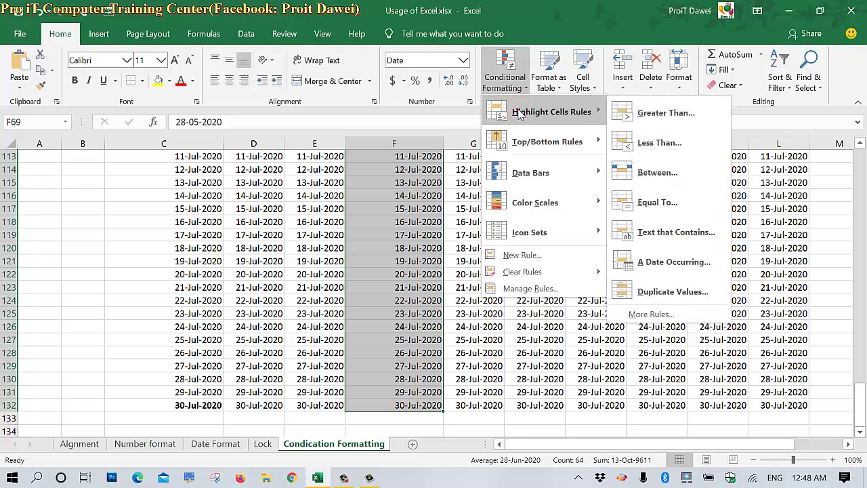
{"action": "left_click", "coordinate": [671, 261]}
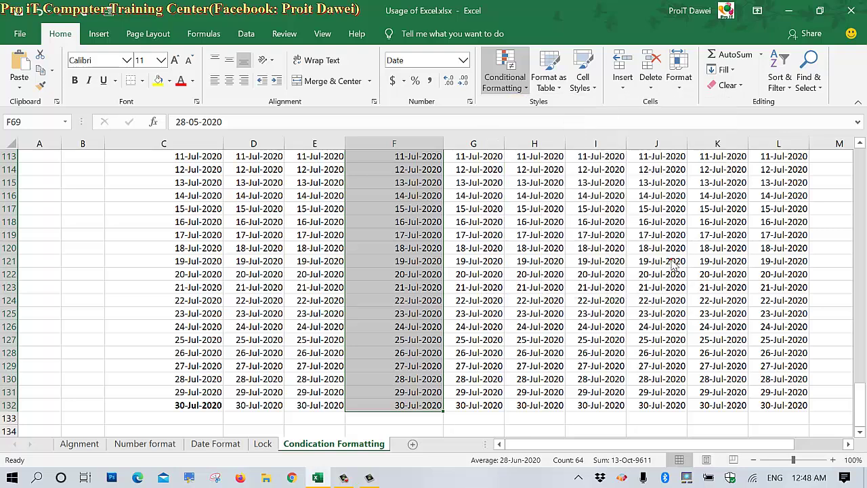
{"action": "left_click", "coordinate": [520, 231]}
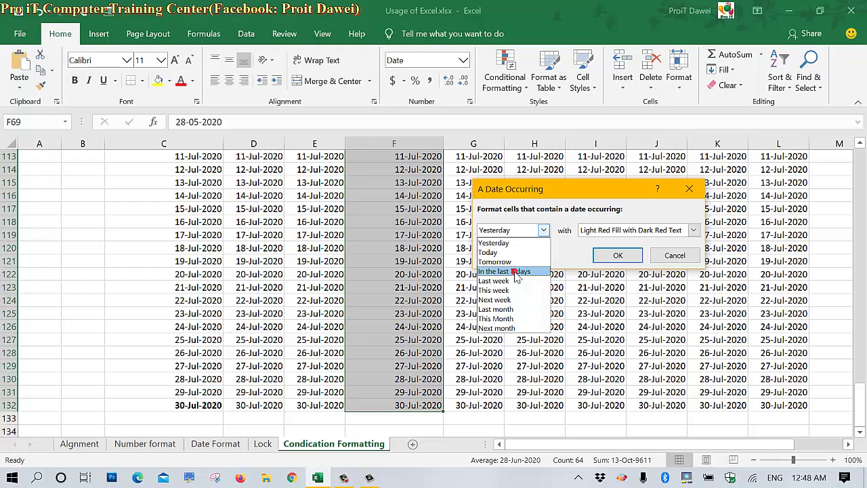
{"action": "left_click", "coordinate": [515, 272]}
{"action": "left_click", "coordinate": [605, 252]}
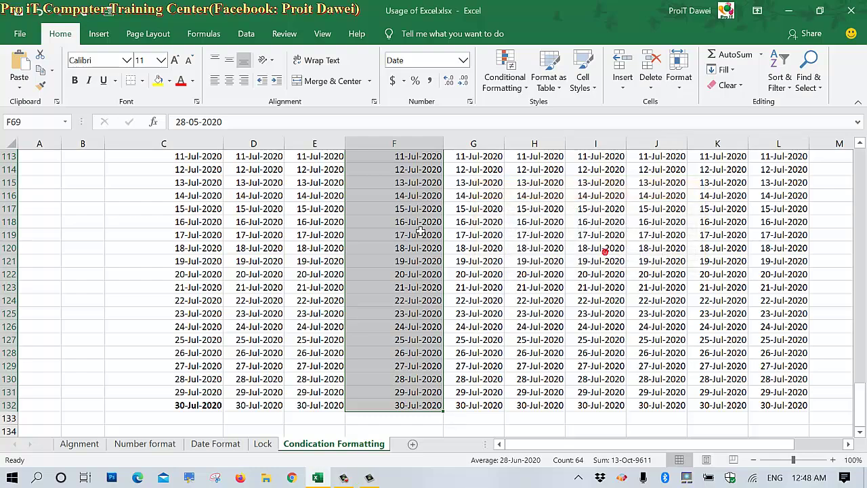
{"action": "scroll", "coordinate": [386, 224], "scroll_direction": "up", "scroll_amount": 5}
{"action": "scroll", "coordinate": [387, 223], "scroll_direction": "up", "scroll_amount": 3}
{"action": "scroll", "coordinate": [387, 223], "scroll_direction": "up", "scroll_amount": 4}
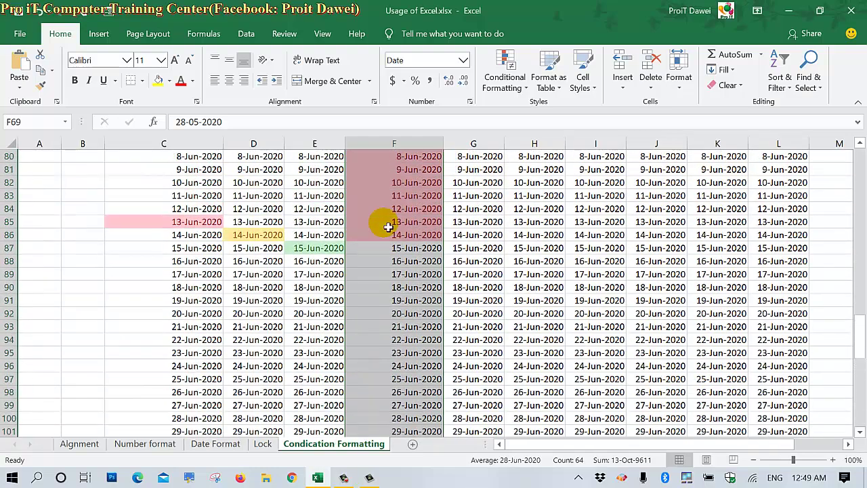
{"action": "scroll", "coordinate": [387, 227], "scroll_direction": "up", "scroll_amount": 1}
{"action": "scroll", "coordinate": [387, 227], "scroll_direction": "up", "scroll_amount": 2}
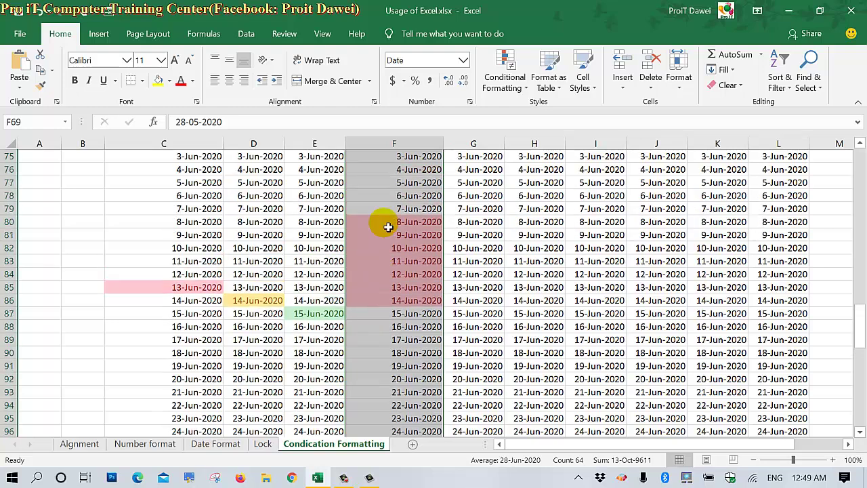
{"action": "left_click", "coordinate": [411, 305]}
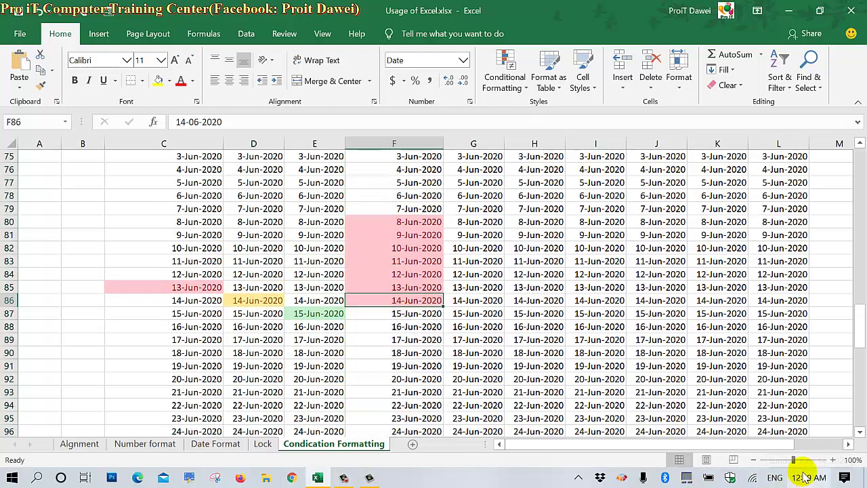
{"action": "mouse_move", "coordinate": [803, 476]}
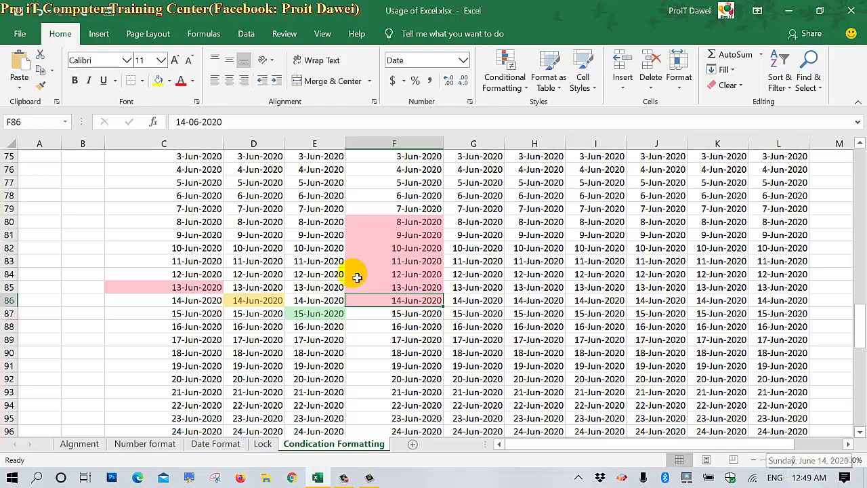
{"action": "left_click", "coordinate": [407, 226]}
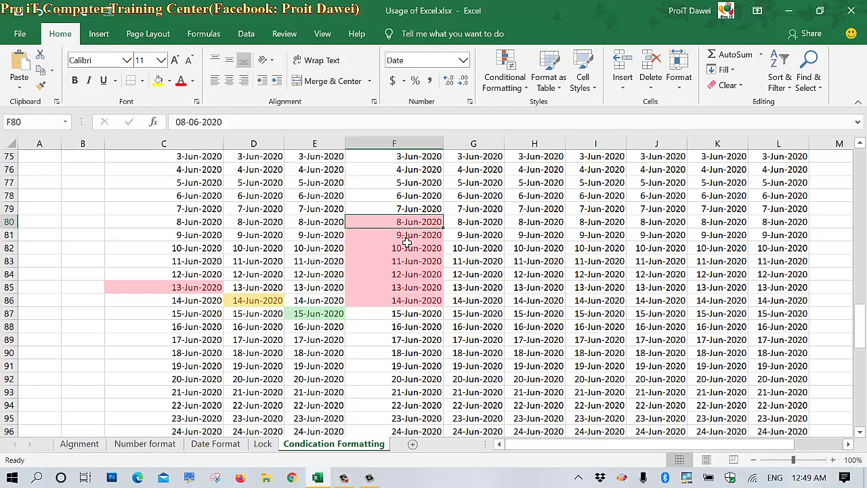
{"action": "left_click", "coordinate": [406, 248]}
{"action": "left_click", "coordinate": [406, 261]}
{"action": "left_click", "coordinate": [402, 272]}
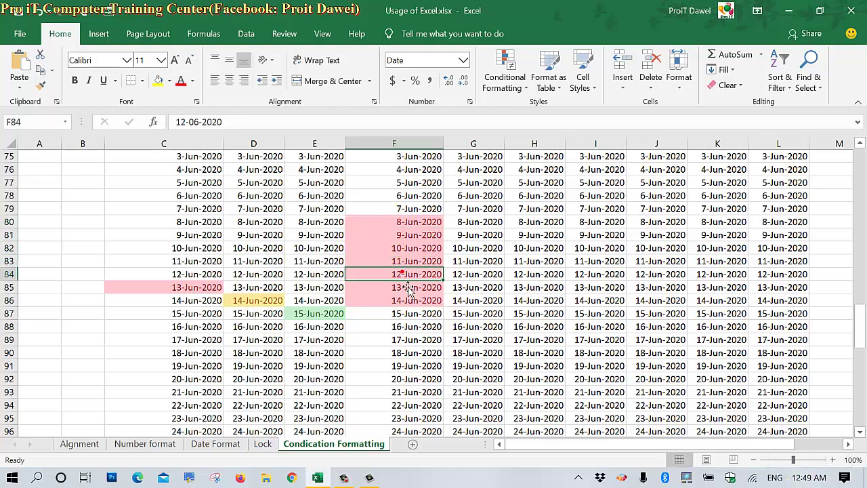
{"action": "left_click", "coordinate": [407, 288]}
{"action": "left_click", "coordinate": [404, 300]}
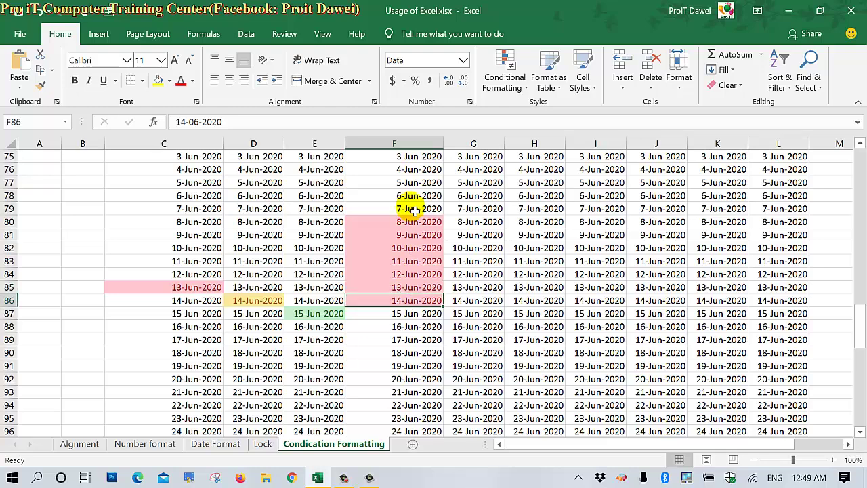
{"action": "left_click_drag", "start_coordinate": [412, 223], "coordinate": [404, 300]}
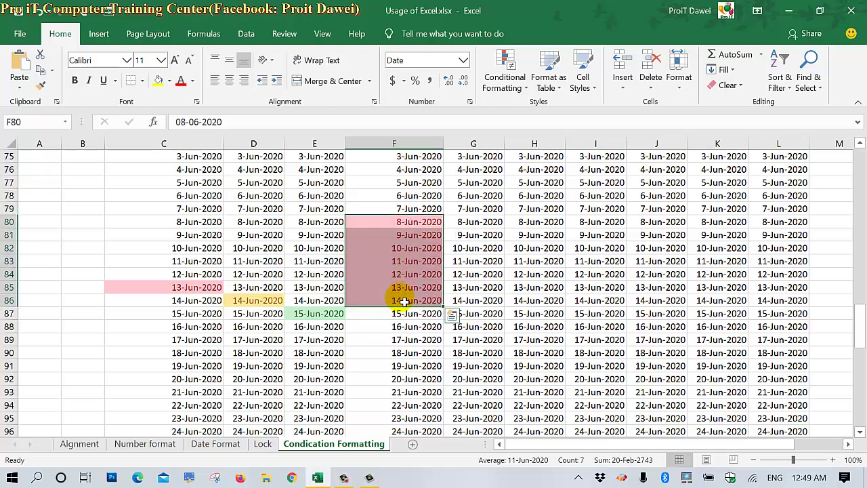
{"action": "left_click", "coordinate": [469, 288]}
{"action": "scroll", "coordinate": [492, 229], "scroll_direction": "up", "scroll_amount": 1}
{"action": "scroll", "coordinate": [497, 217], "scroll_direction": "up", "scroll_amount": 1}
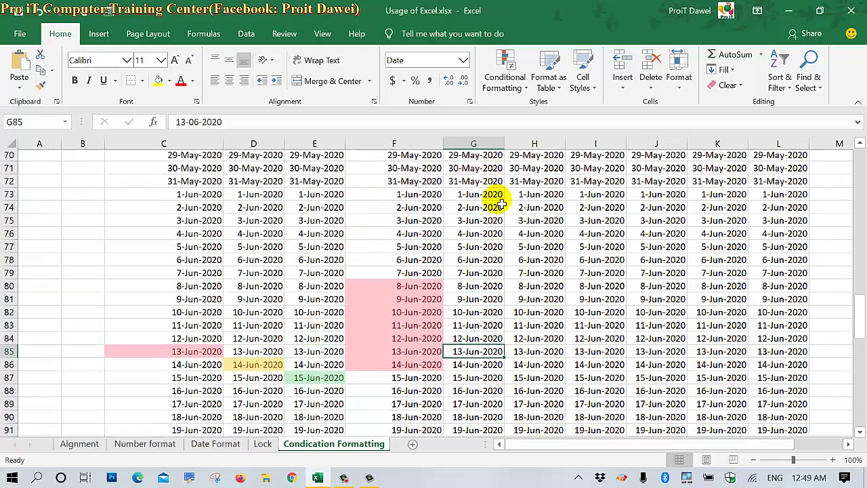
{"action": "scroll", "coordinate": [500, 206], "scroll_direction": "up", "scroll_amount": 4}
{"action": "scroll", "coordinate": [501, 203], "scroll_direction": "down", "scroll_amount": 1}
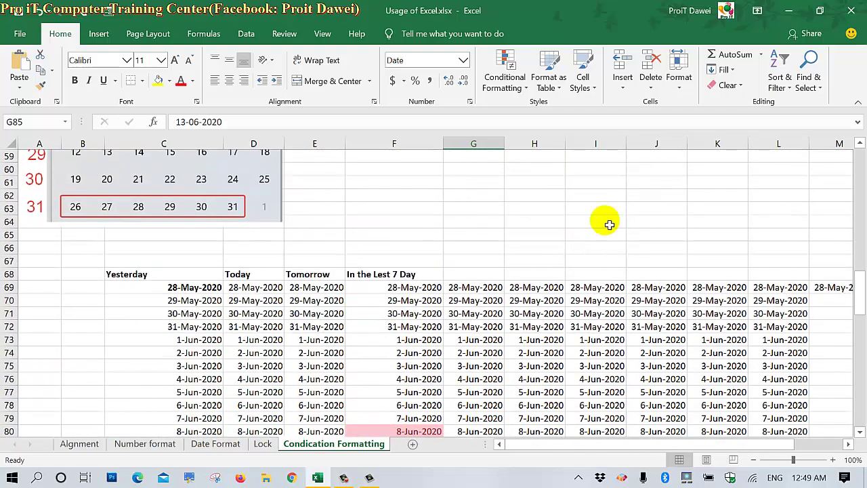
{"action": "left_click", "coordinate": [509, 88]}
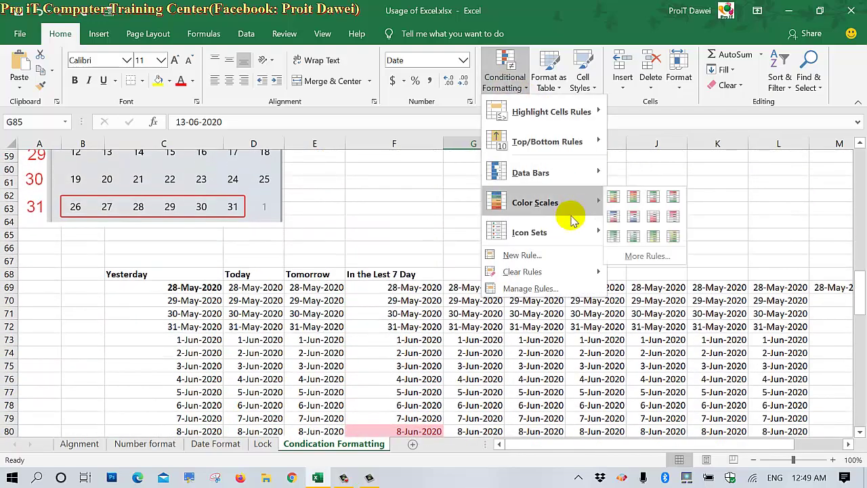
{"action": "mouse_move", "coordinate": [544, 109]}
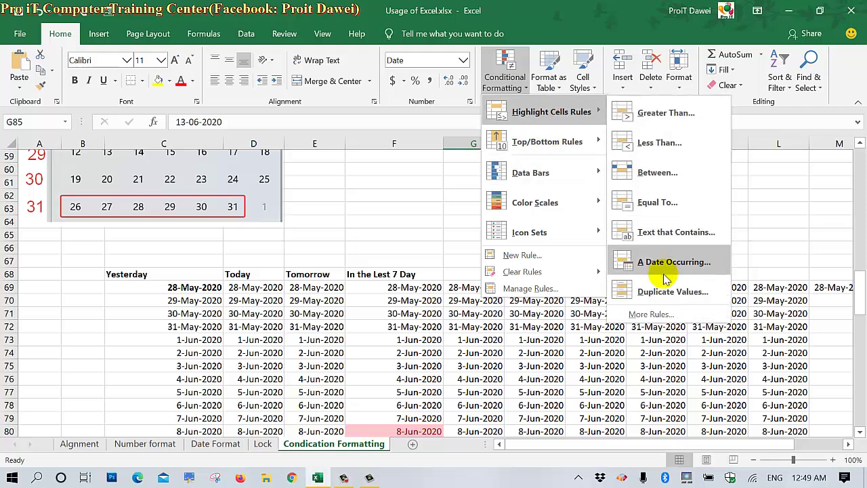
{"action": "left_click", "coordinate": [663, 232]}
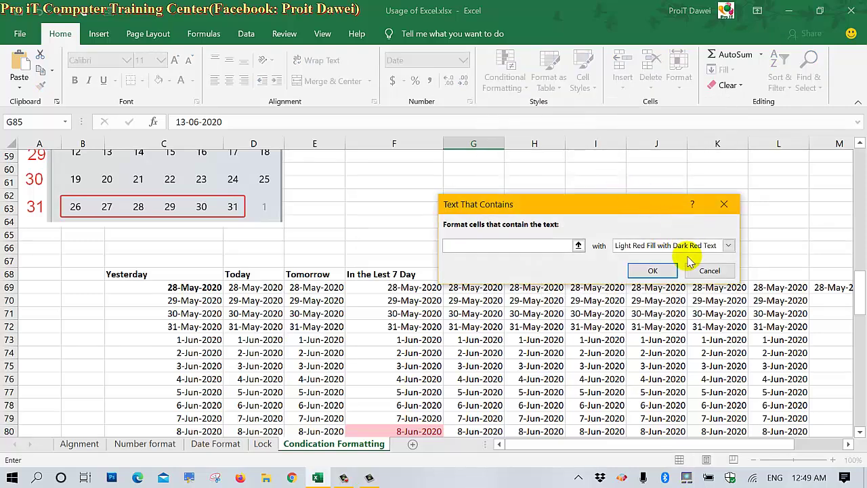
{"action": "left_click", "coordinate": [710, 270]}
{"action": "left_click", "coordinate": [505, 75]}
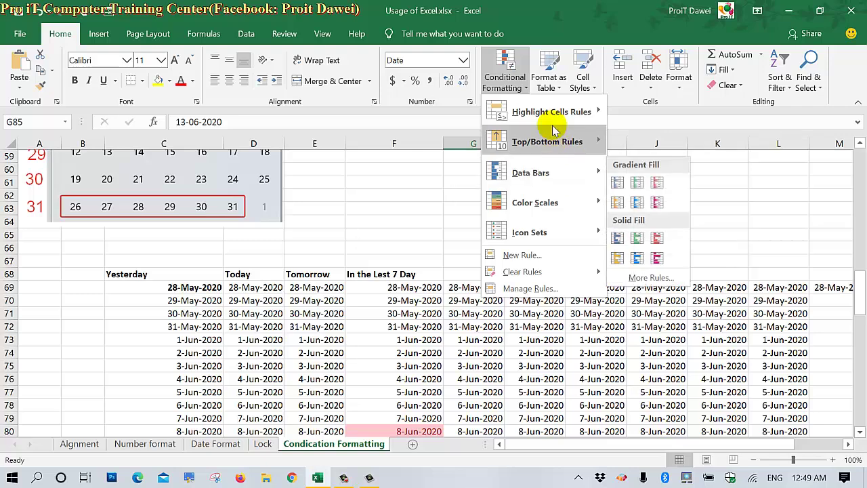
{"action": "mouse_move", "coordinate": [552, 112]}
{"action": "left_click", "coordinate": [659, 258]}
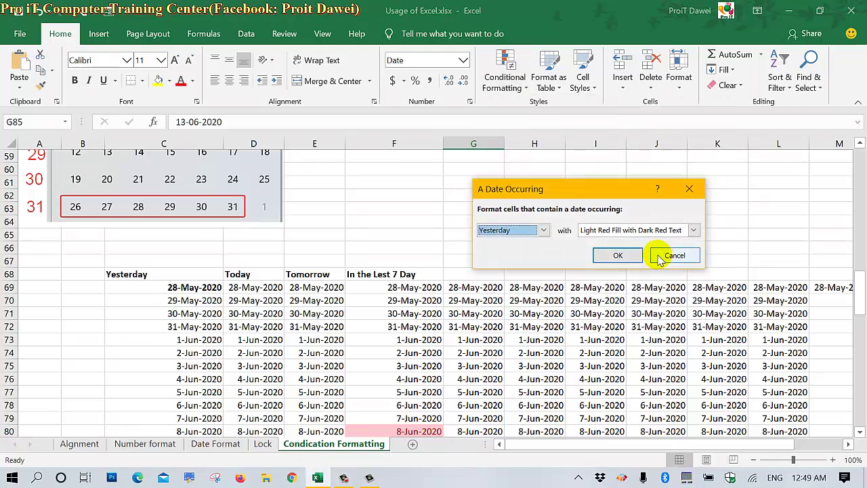
{"action": "left_click", "coordinate": [533, 232]}
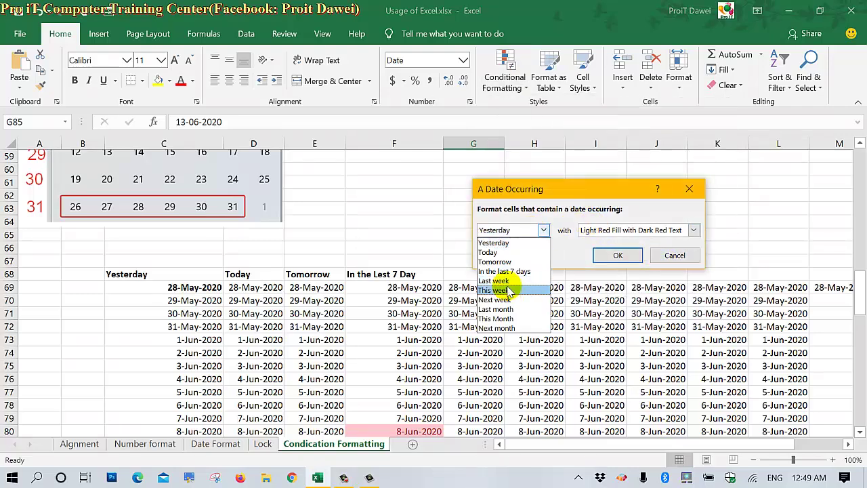
{"action": "left_click", "coordinate": [657, 260]}
{"action": "left_click", "coordinate": [669, 256]}
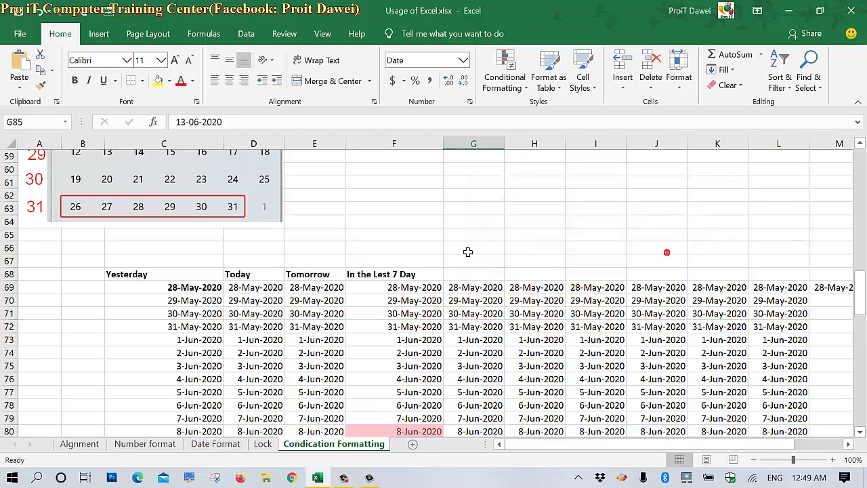
Enter the headings 'Last Week' in G68 and 'This Week' in H68
{"action": "left_click", "coordinate": [496, 275]}
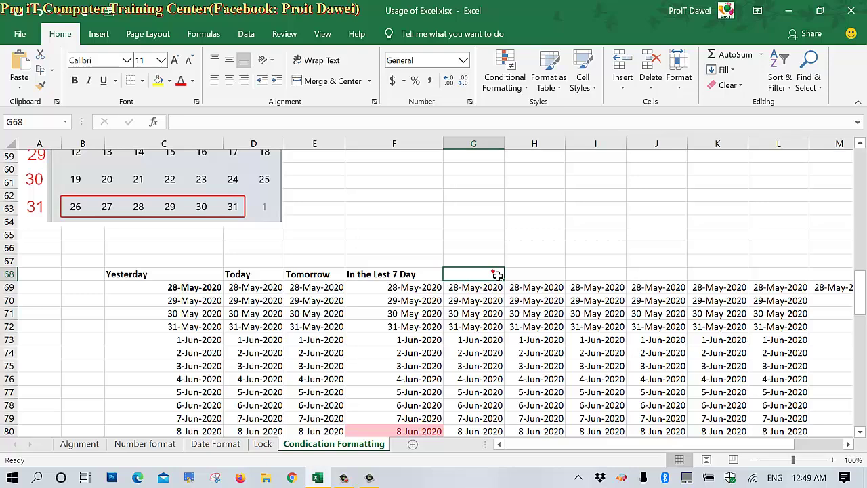
{"action": "type", "text": "Last Week"}
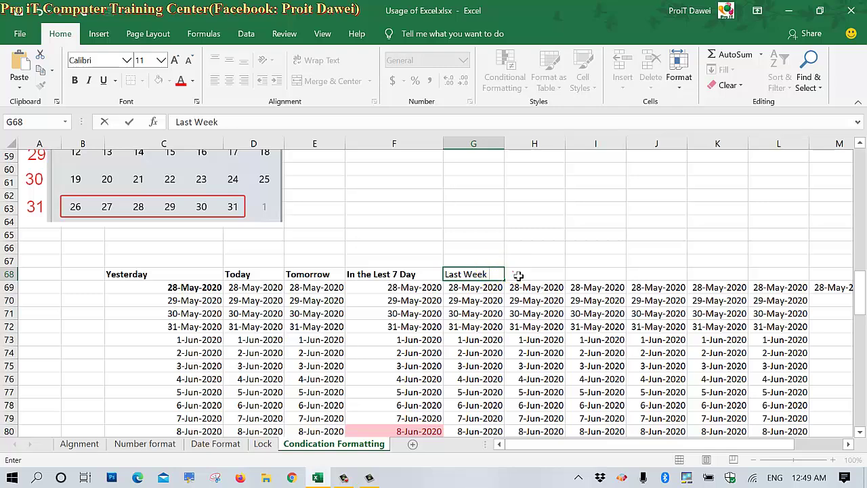
{"action": "left_click", "coordinate": [514, 272]}
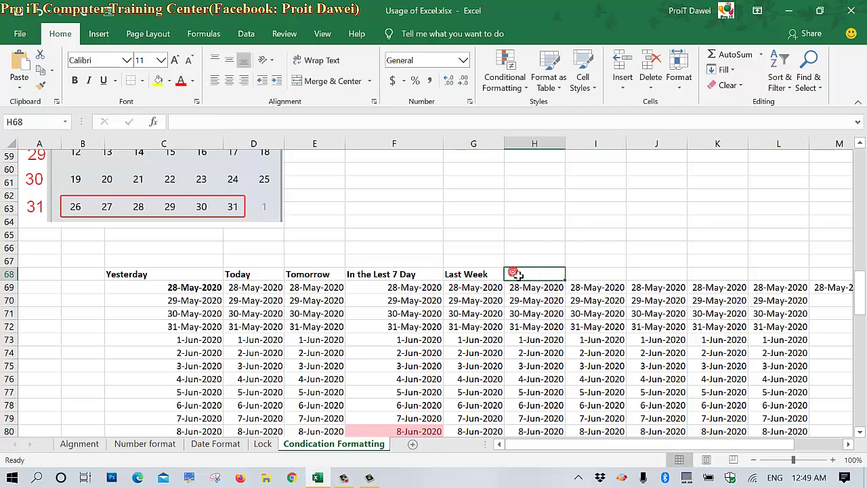
{"action": "type", "text": "This Week"}
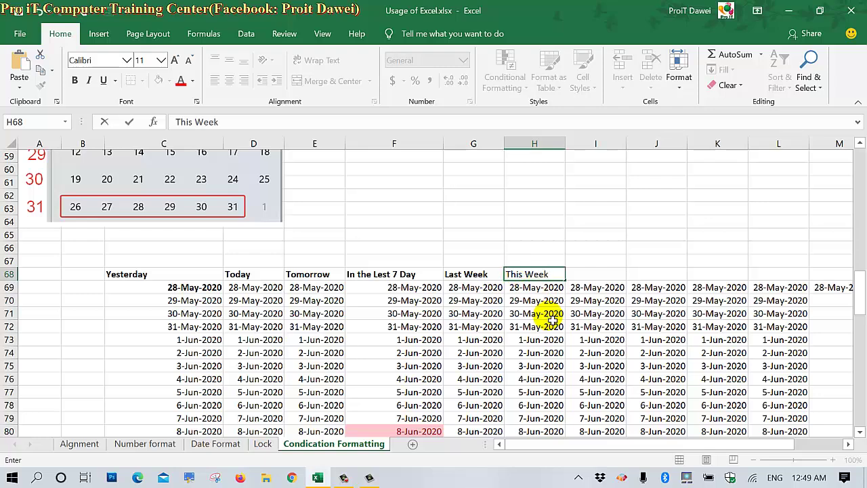
{"action": "left_click", "coordinate": [546, 301]}
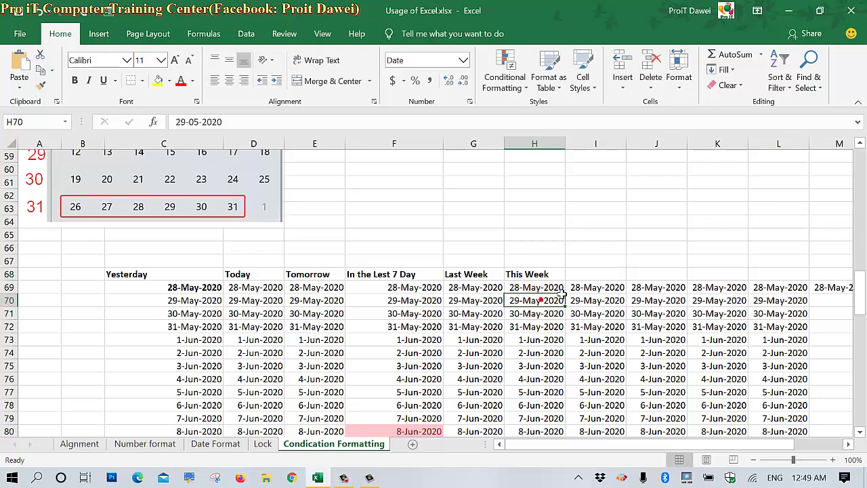
Bring up the A Date Occurring highlight rule, backing out of a mistaken Text Contains rule
{"action": "left_click", "coordinate": [502, 68]}
{"action": "mouse_move", "coordinate": [553, 196]}
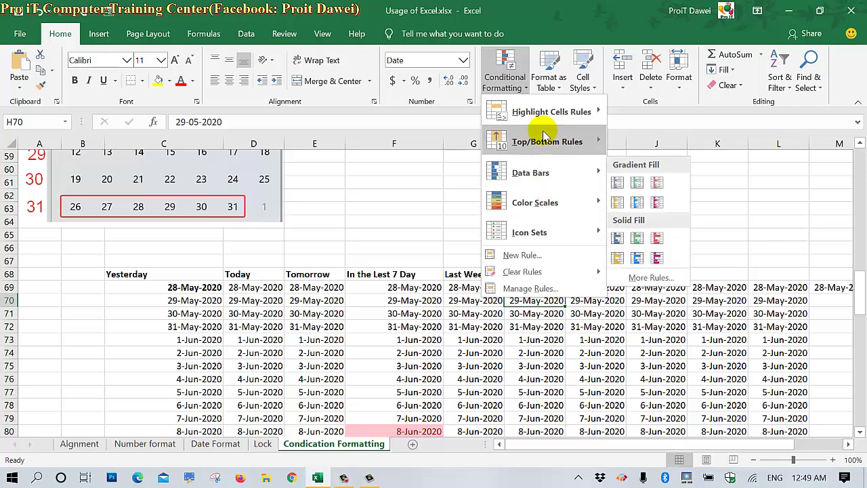
{"action": "mouse_move", "coordinate": [561, 114]}
{"action": "left_click", "coordinate": [674, 285]}
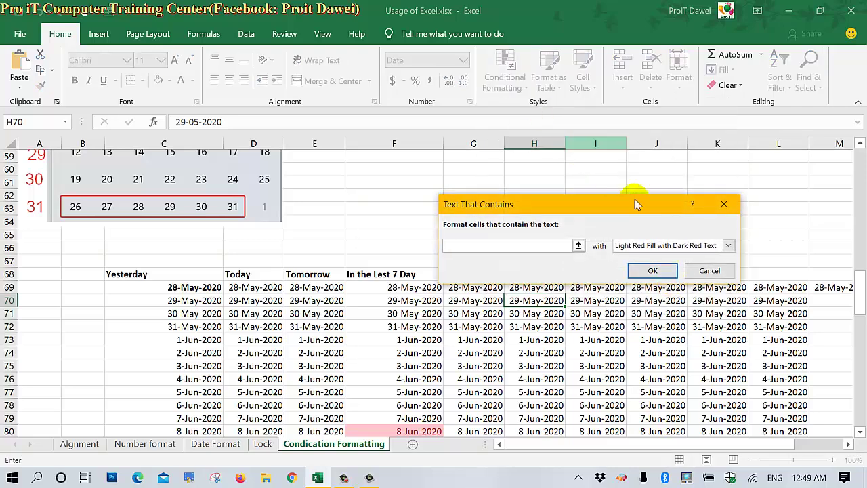
{"action": "left_click", "coordinate": [708, 270]}
{"action": "left_click", "coordinate": [494, 81]}
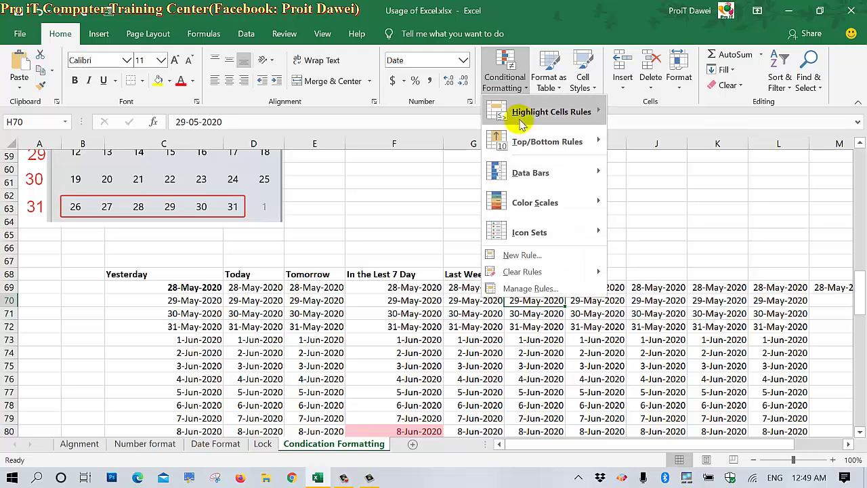
{"action": "mouse_move", "coordinate": [573, 112]}
{"action": "left_click", "coordinate": [656, 260]}
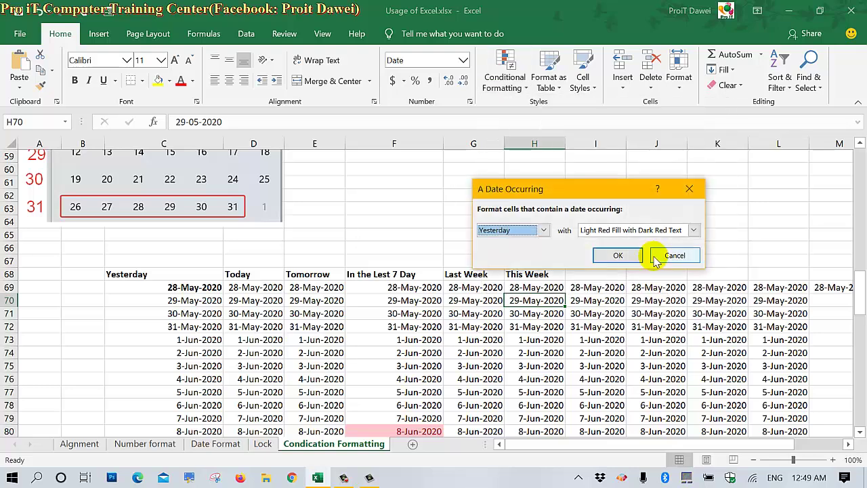
Cancel the A Date Occurring dialog without adding a rule
{"action": "left_click", "coordinate": [542, 230]}
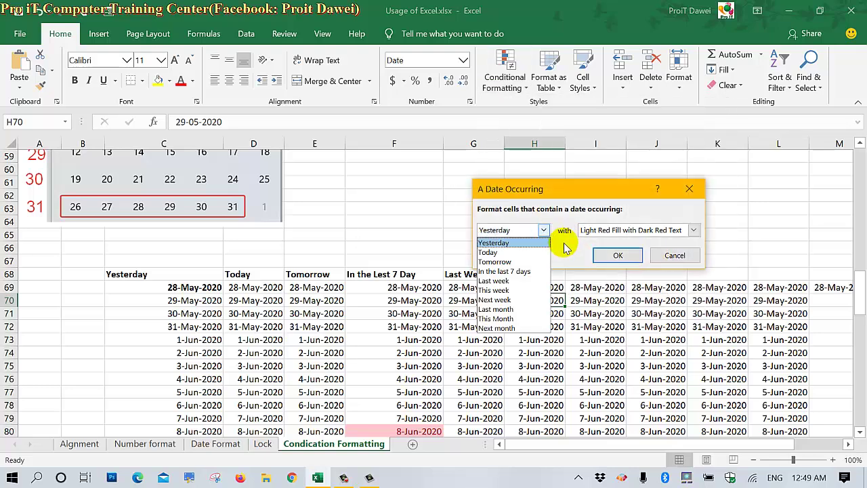
{"action": "left_click", "coordinate": [664, 261]}
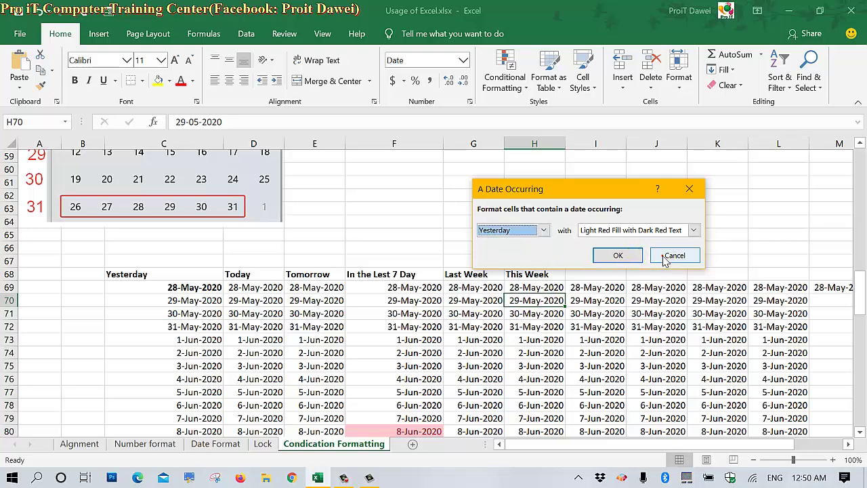
{"action": "left_click", "coordinate": [675, 256]}
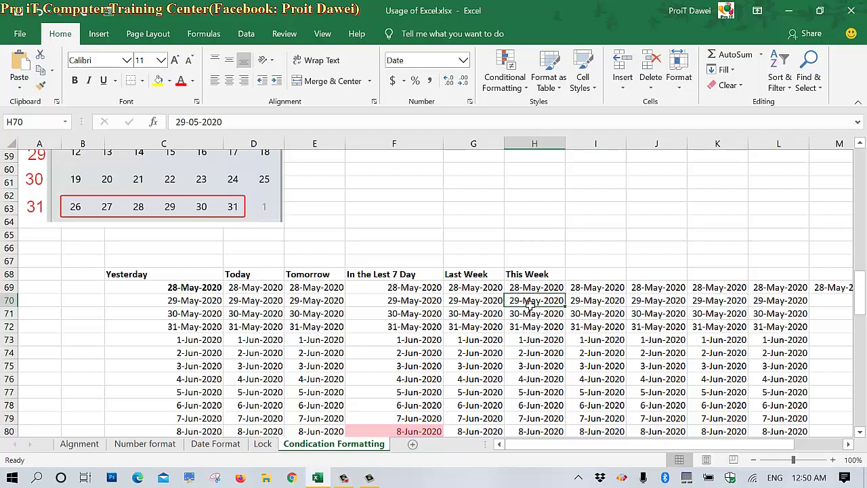
Select the Last Week dates from G69 to G132
{"action": "mouse_move", "coordinate": [467, 288]}
{"action": "left_mouse_down"}
{"action": "mouse_move", "coordinate": [469, 482]}
{"action": "mouse_move", "coordinate": [480, 406]}
{"action": "left_mouse_up"}
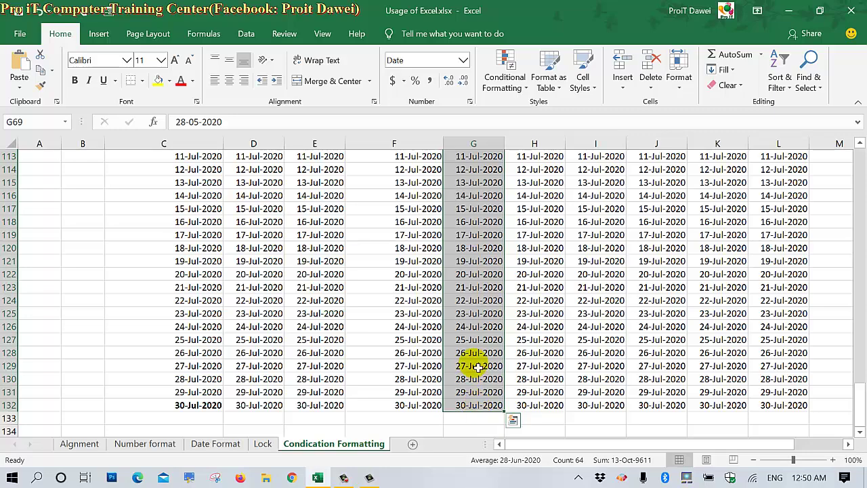
{"action": "scroll", "coordinate": [479, 365], "scroll_direction": "up", "scroll_amount": 4}
{"action": "scroll", "coordinate": [478, 365], "scroll_direction": "up", "scroll_amount": 2}
{"action": "scroll", "coordinate": [479, 365], "scroll_direction": "up", "scroll_amount": 1}
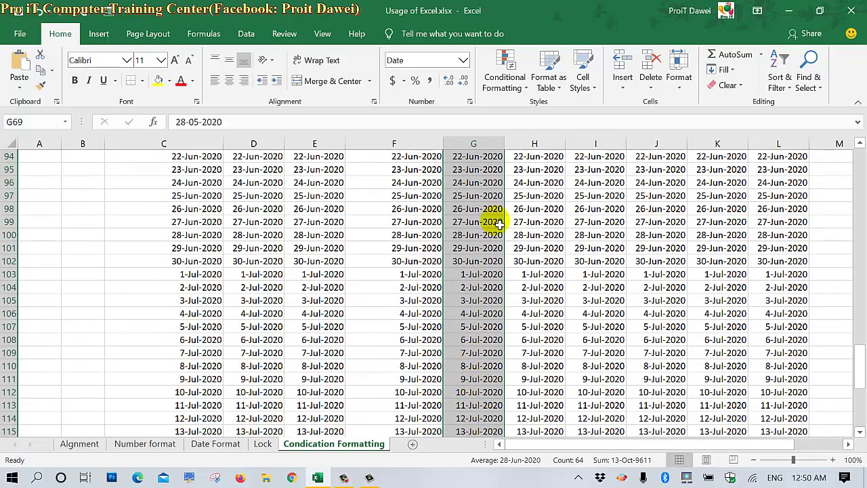
Start a date-occurring rule for the Last Week dates with Last week as the period
{"action": "left_click", "coordinate": [501, 78]}
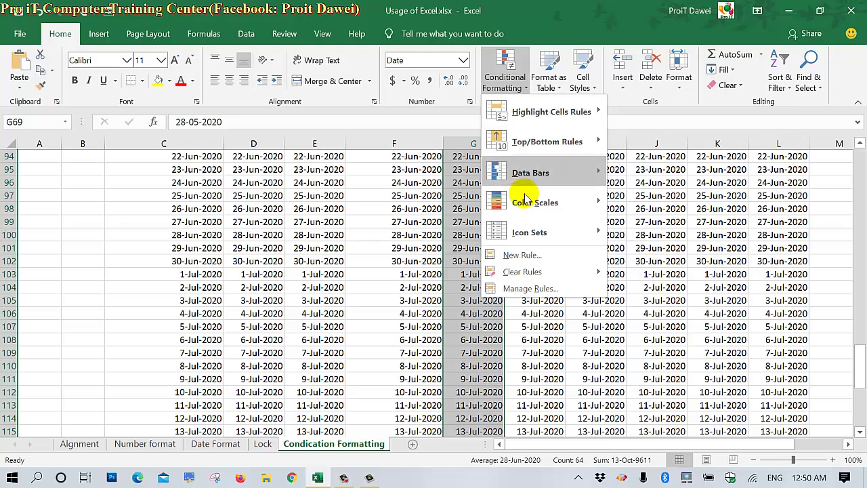
{"action": "mouse_move", "coordinate": [528, 115]}
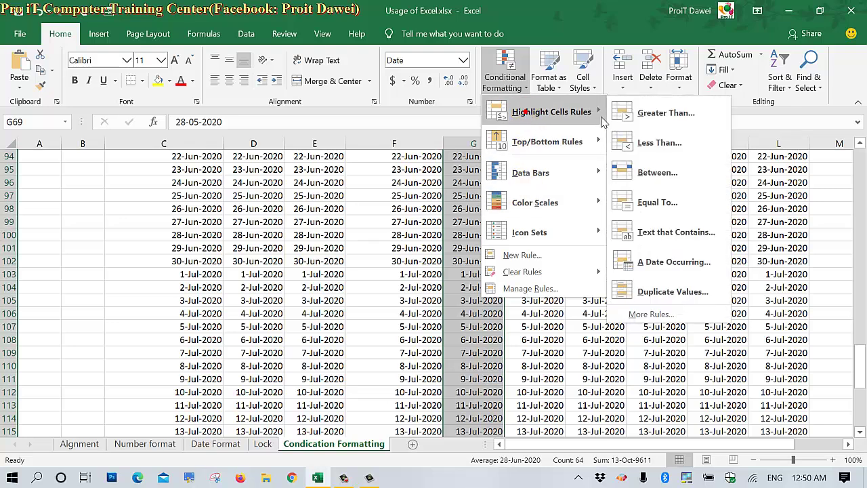
{"action": "left_click", "coordinate": [656, 264]}
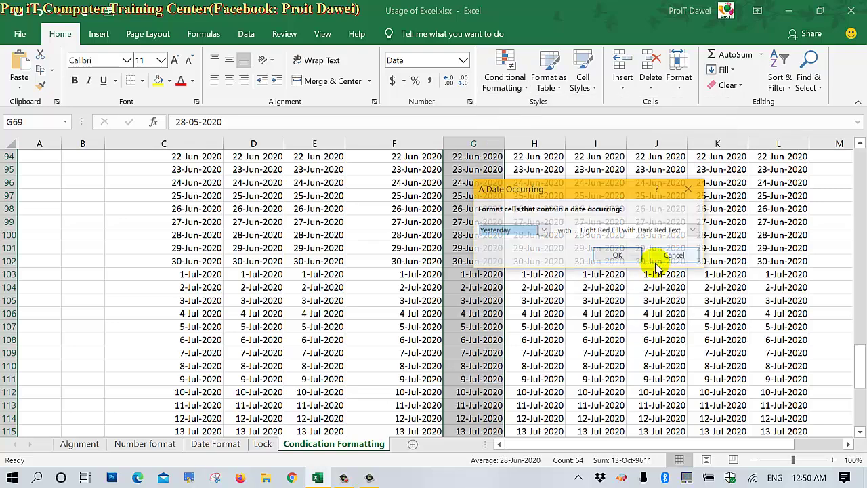
{"action": "left_click", "coordinate": [530, 229]}
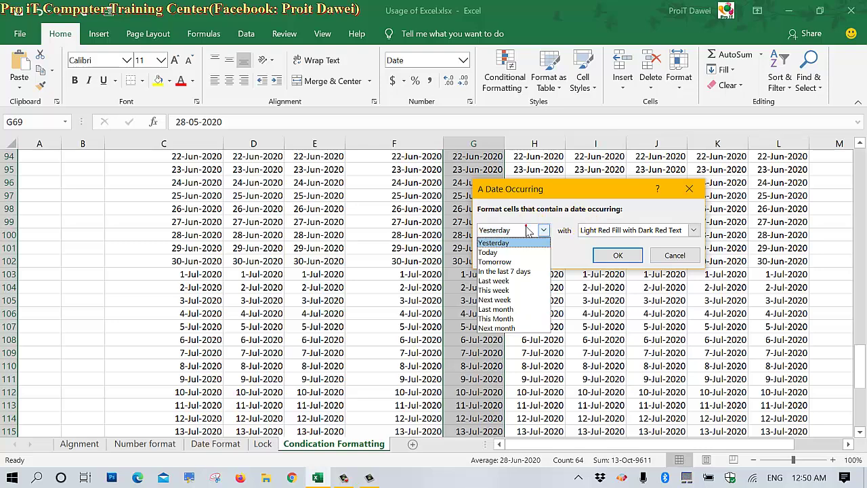
{"action": "key", "text": "Escape"}
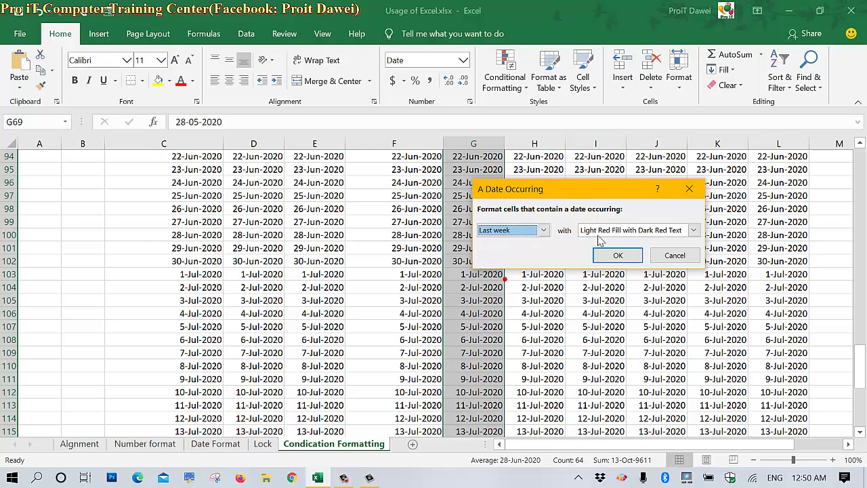
Give the rule a custom format: red fill with bold white text
{"action": "left_click", "coordinate": [622, 231]}
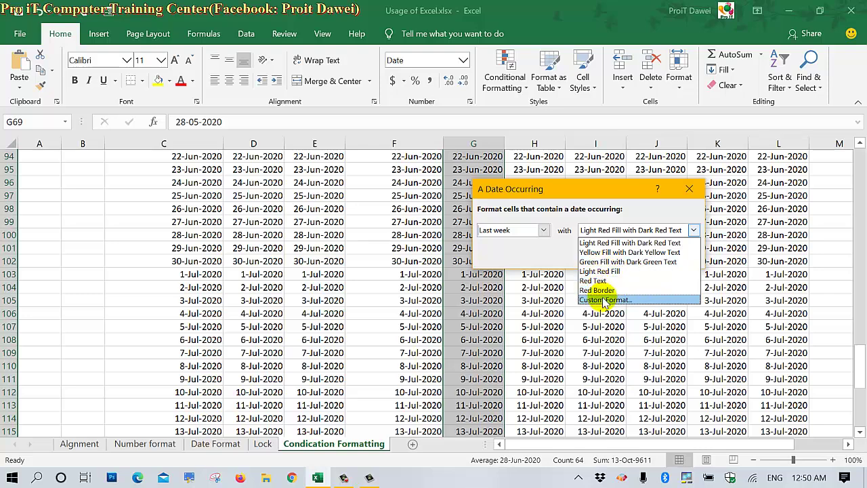
{"action": "left_click", "coordinate": [603, 301]}
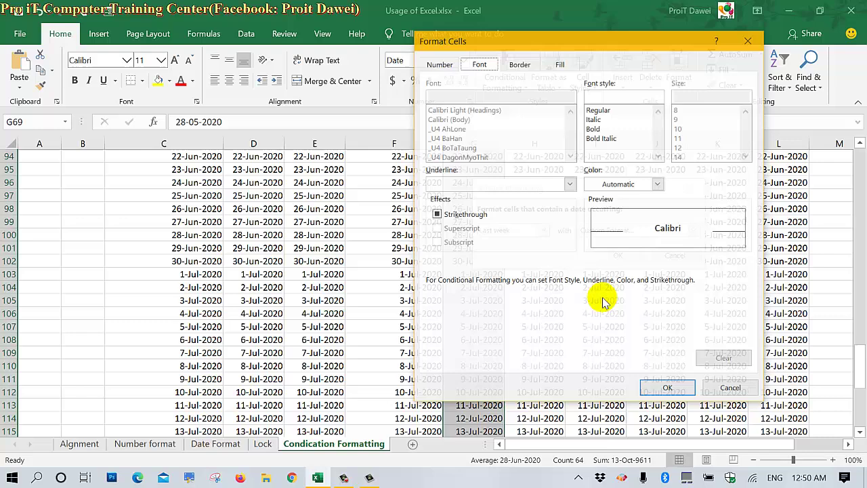
{"action": "left_click", "coordinate": [562, 65]}
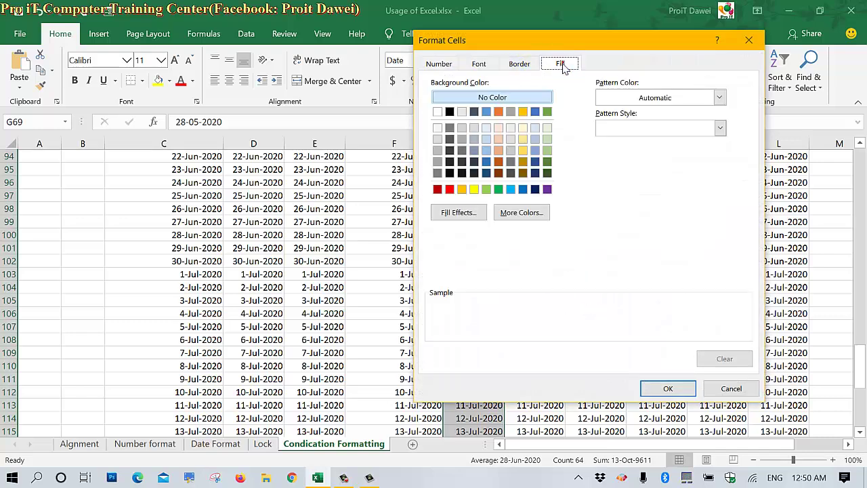
{"action": "left_click", "coordinate": [450, 189]}
{"action": "left_click", "coordinate": [479, 64]}
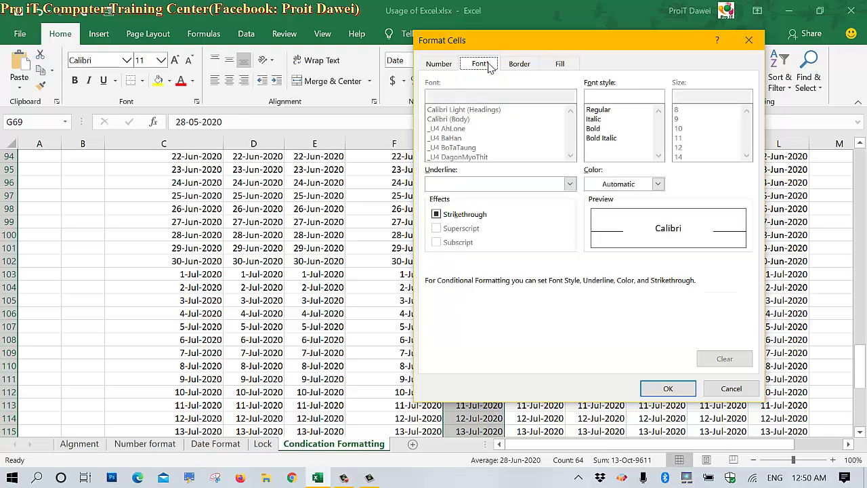
{"action": "left_click", "coordinate": [596, 128]}
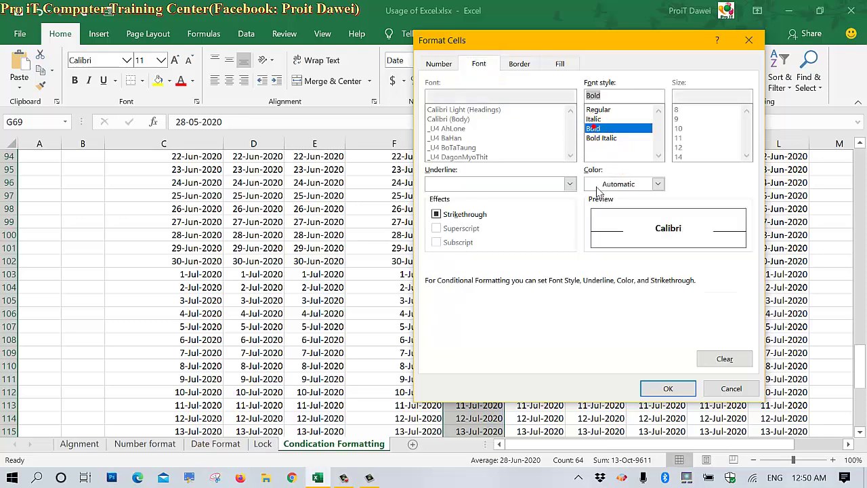
{"action": "left_click", "coordinate": [618, 187]}
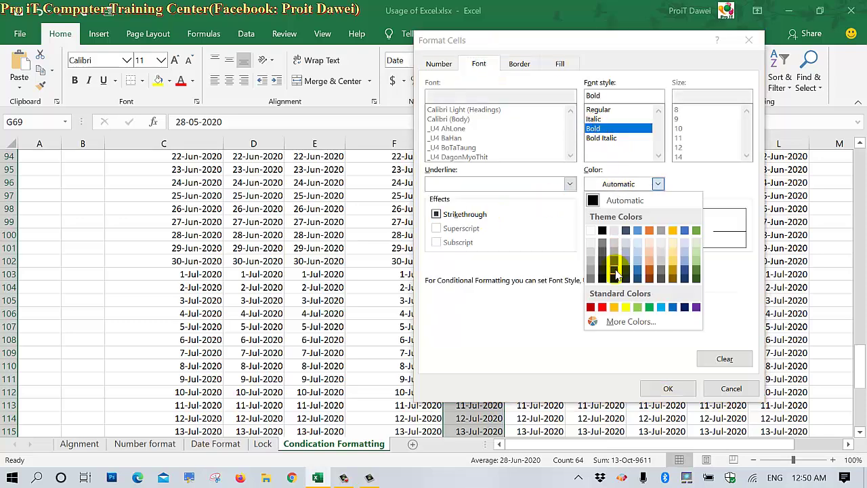
{"action": "left_click", "coordinate": [589, 230]}
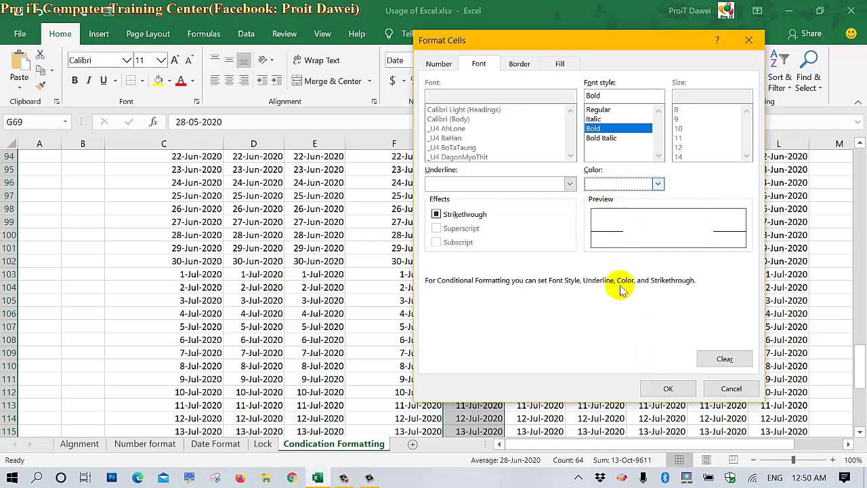
{"action": "left_click", "coordinate": [659, 388]}
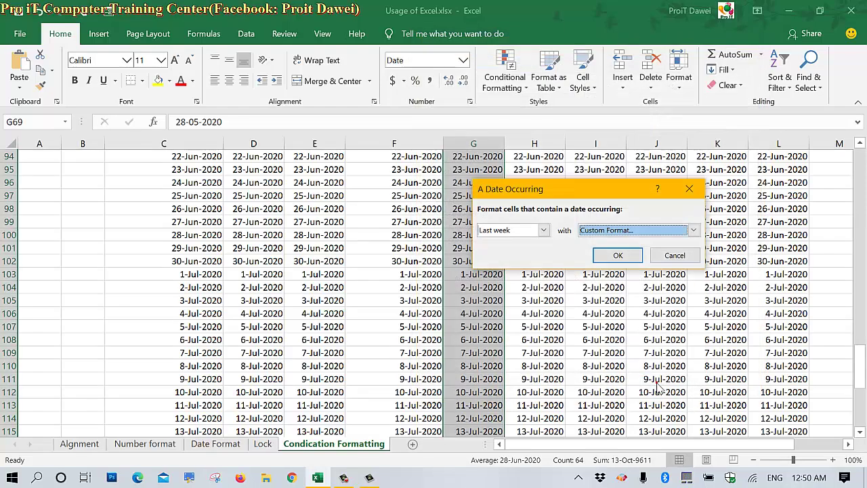
Apply the Last week rule and check 7-Jun-2020 through 13-Jun-2020 show bold white on red
{"action": "left_click", "coordinate": [617, 256]}
{"action": "scroll", "coordinate": [502, 254], "scroll_direction": "up", "scroll_amount": 4}
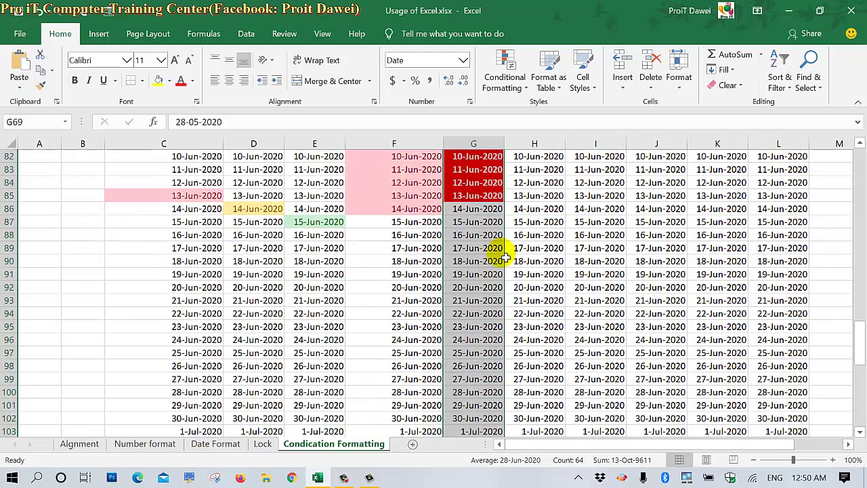
{"action": "scroll", "coordinate": [500, 249], "scroll_direction": "up", "scroll_amount": 2}
{"action": "left_click", "coordinate": [477, 210]}
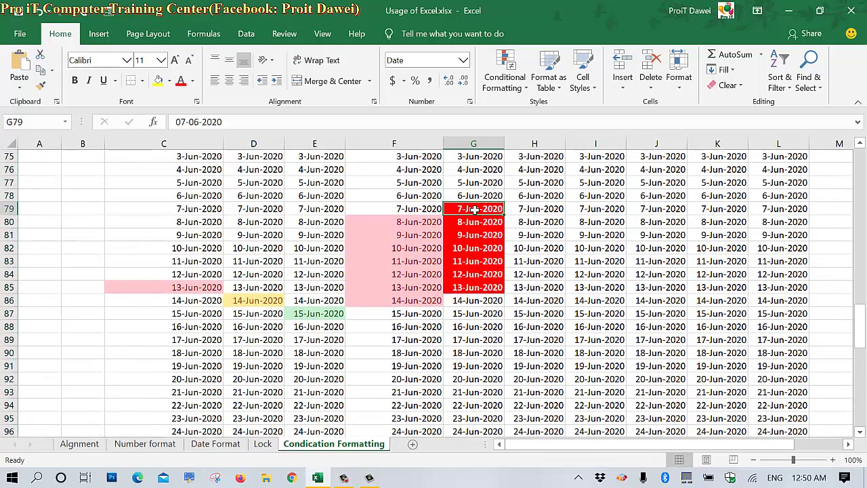
{"action": "scroll", "coordinate": [475, 209], "scroll_direction": "up", "scroll_amount": 2}
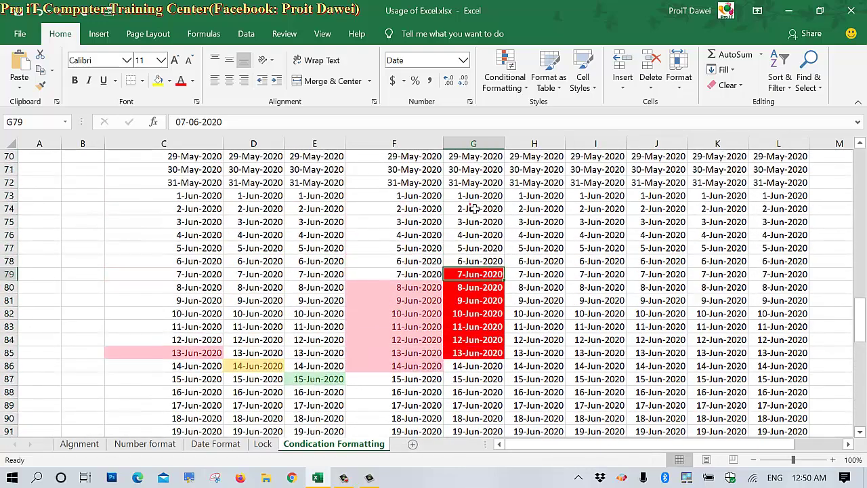
{"action": "scroll", "coordinate": [475, 208], "scroll_direction": "up", "scroll_amount": 1}
{"action": "scroll", "coordinate": [475, 209], "scroll_direction": "down", "scroll_amount": 1}
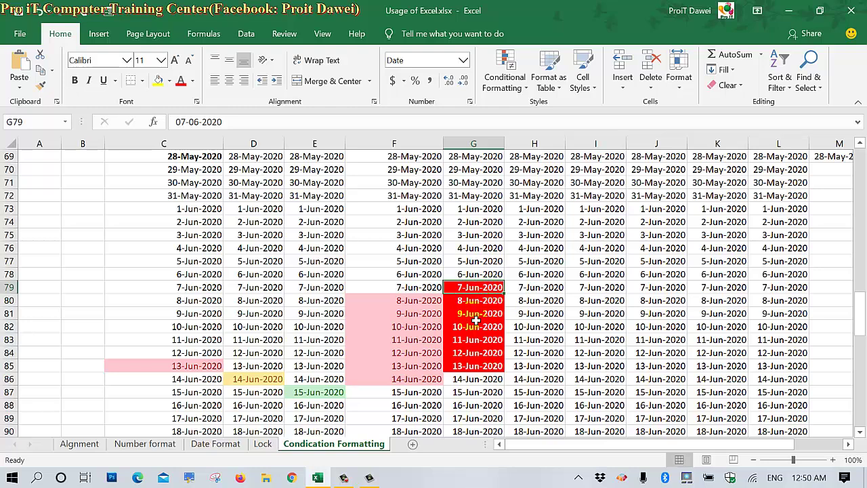
{"action": "left_click", "coordinate": [471, 367]}
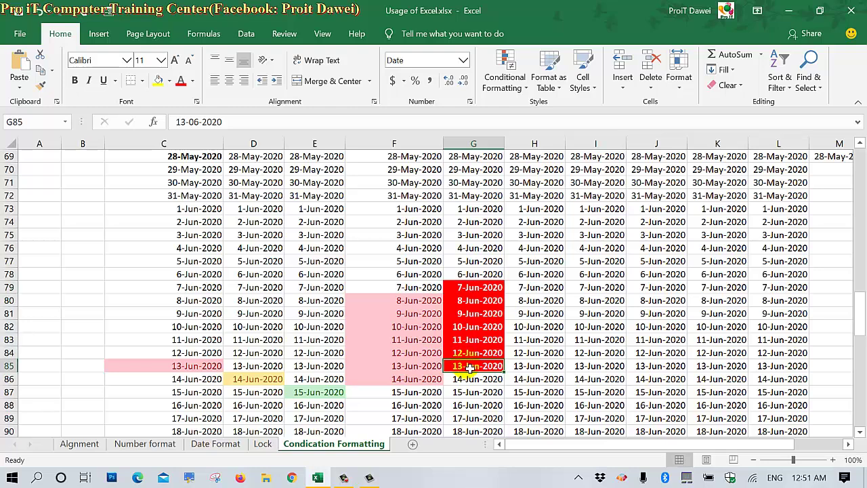
Move the June 2020 calendar picture left and down at the top of the sheet
{"action": "scroll", "coordinate": [471, 367], "scroll_direction": "down", "scroll_amount": 1}
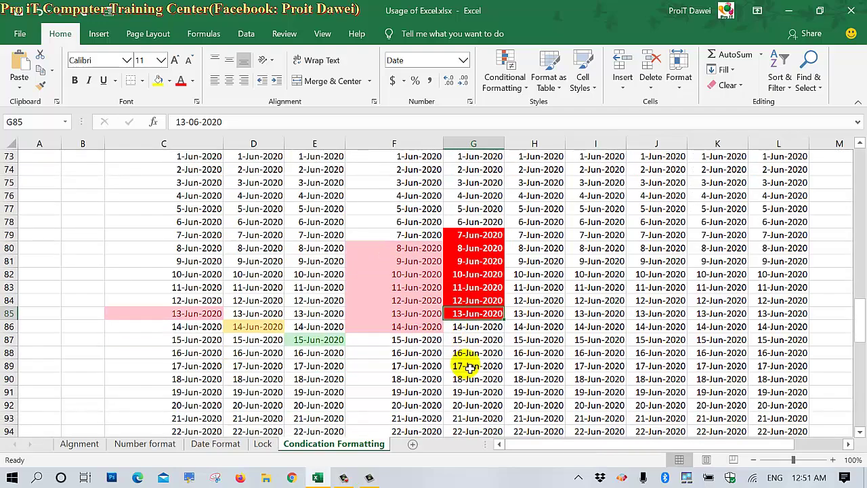
{"action": "scroll", "coordinate": [470, 366], "scroll_direction": "down", "scroll_amount": 1}
{"action": "scroll", "coordinate": [470, 367], "scroll_direction": "down", "scroll_amount": 3}
{"action": "scroll", "coordinate": [470, 367], "scroll_direction": "down", "scroll_amount": 2}
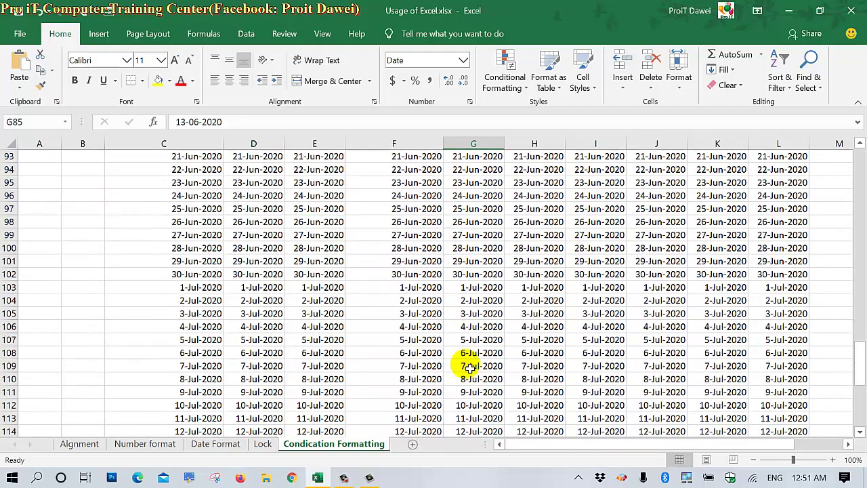
{"action": "scroll", "coordinate": [471, 366], "scroll_direction": "down", "scroll_amount": 3}
{"action": "scroll", "coordinate": [470, 366], "scroll_direction": "down", "scroll_amount": 5}
{"action": "scroll", "coordinate": [470, 366], "scroll_direction": "down", "scroll_amount": 6}
{"action": "scroll", "coordinate": [470, 367], "scroll_direction": "down", "scroll_amount": 3}
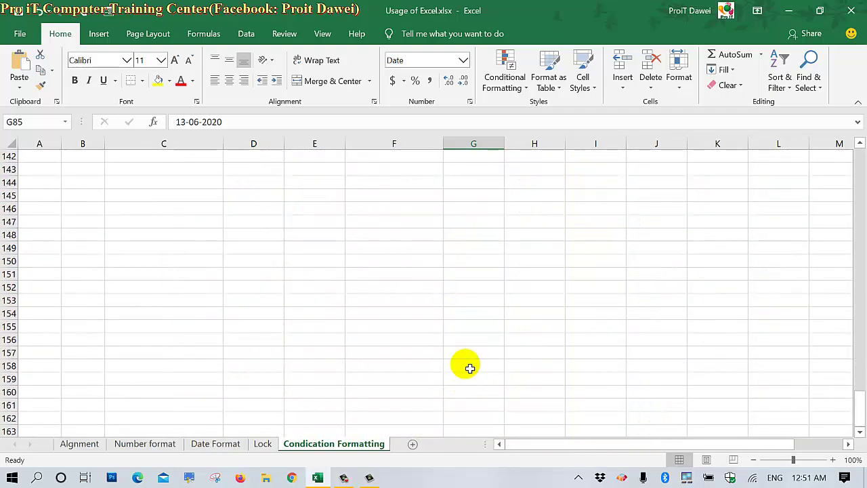
{"action": "scroll", "coordinate": [470, 368], "scroll_direction": "up", "scroll_amount": 7}
{"action": "scroll", "coordinate": [470, 368], "scroll_direction": "up", "scroll_amount": 7}
{"action": "scroll", "coordinate": [470, 368], "scroll_direction": "up", "scroll_amount": 7}
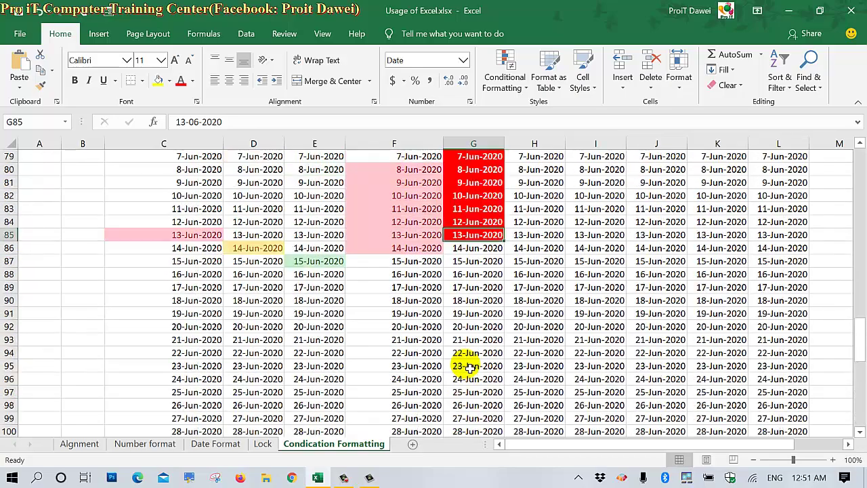
{"action": "scroll", "coordinate": [470, 368], "scroll_direction": "up", "scroll_amount": 4}
{"action": "scroll", "coordinate": [470, 368], "scroll_direction": "up", "scroll_amount": 3}
{"action": "scroll", "coordinate": [470, 368], "scroll_direction": "up", "scroll_amount": 3}
{"action": "scroll", "coordinate": [471, 368], "scroll_direction": "up", "scroll_amount": 3}
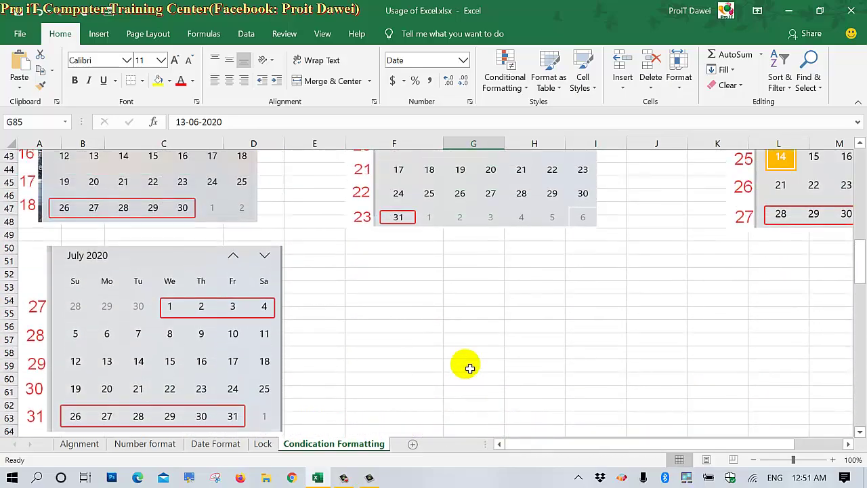
{"action": "scroll", "coordinate": [470, 368], "scroll_direction": "up", "scroll_amount": 1}
{"action": "scroll", "coordinate": [470, 368], "scroll_direction": "up", "scroll_amount": 2}
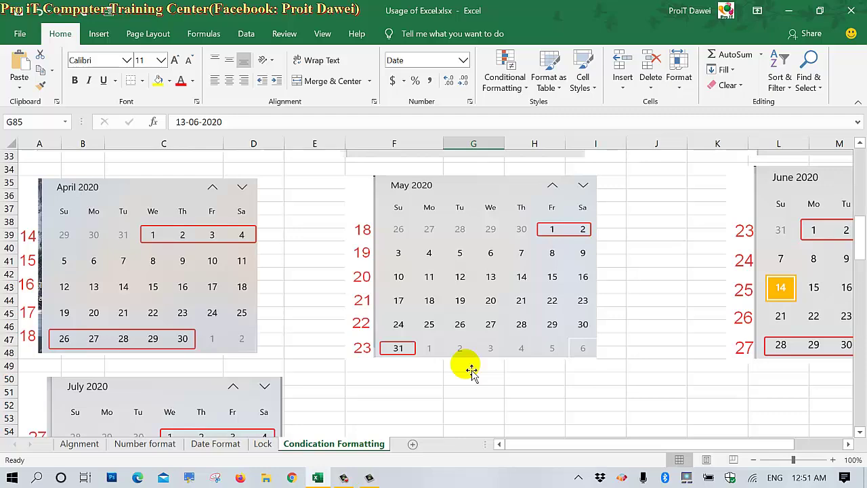
{"action": "left_click_drag", "start_coordinate": [555, 445], "coordinate": [667, 441]}
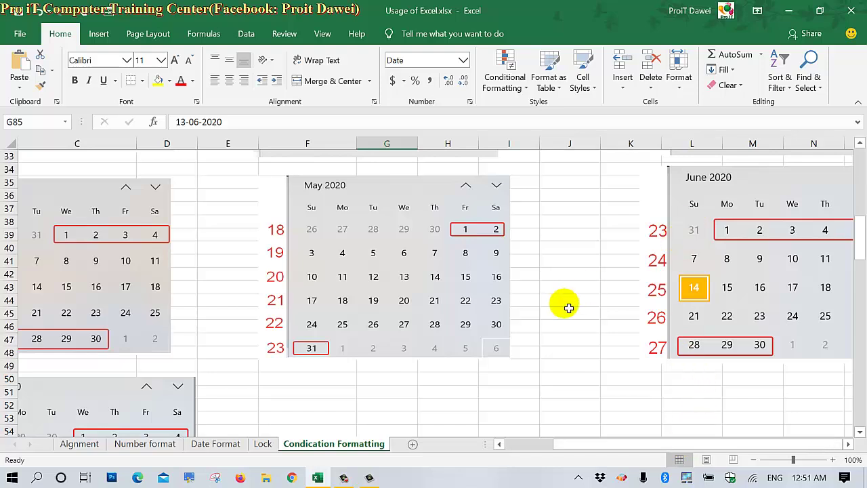
{"action": "mouse_move", "coordinate": [698, 206]}
{"action": "left_mouse_down"}
{"action": "mouse_move", "coordinate": [605, 219]}
{"action": "mouse_move", "coordinate": [689, 229]}
{"action": "left_mouse_up"}
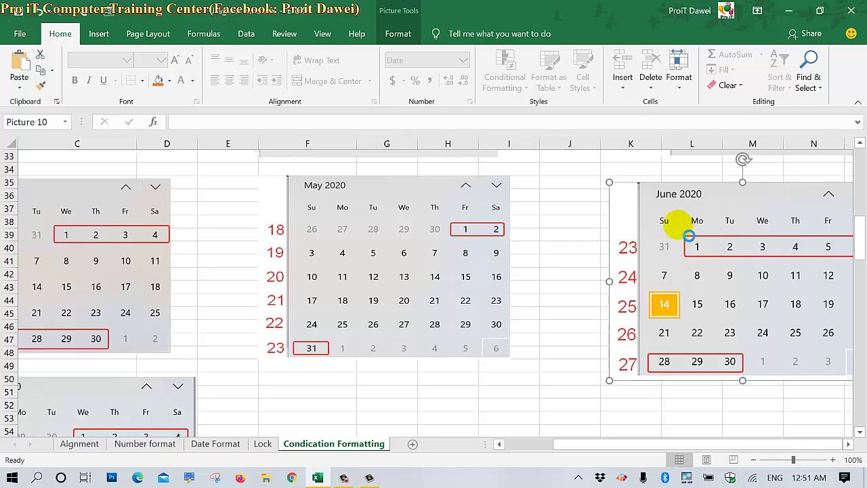
Nudge the June 2020 picture slightly left so it sits fully visible beside May 2020
{"action": "scroll", "coordinate": [684, 230], "scroll_direction": "down", "scroll_amount": 3}
{"action": "scroll", "coordinate": [689, 238], "scroll_direction": "up", "scroll_amount": 2}
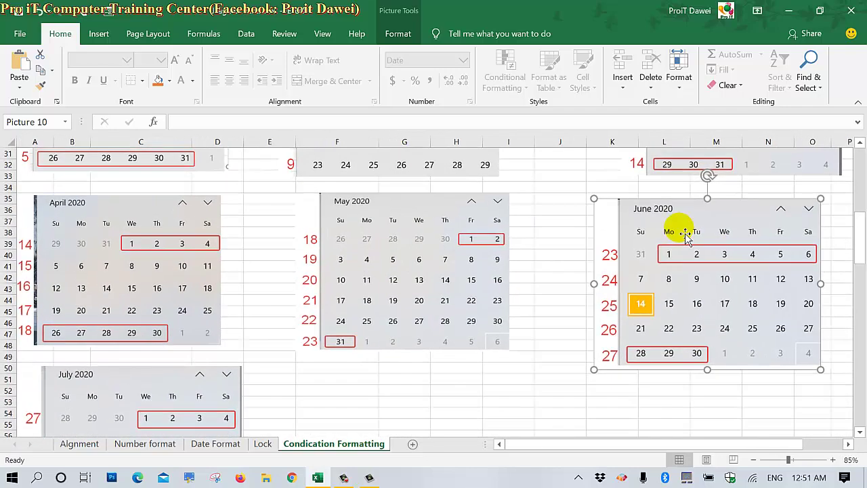
{"action": "left_click_drag", "start_coordinate": [699, 327], "coordinate": [714, 319]}
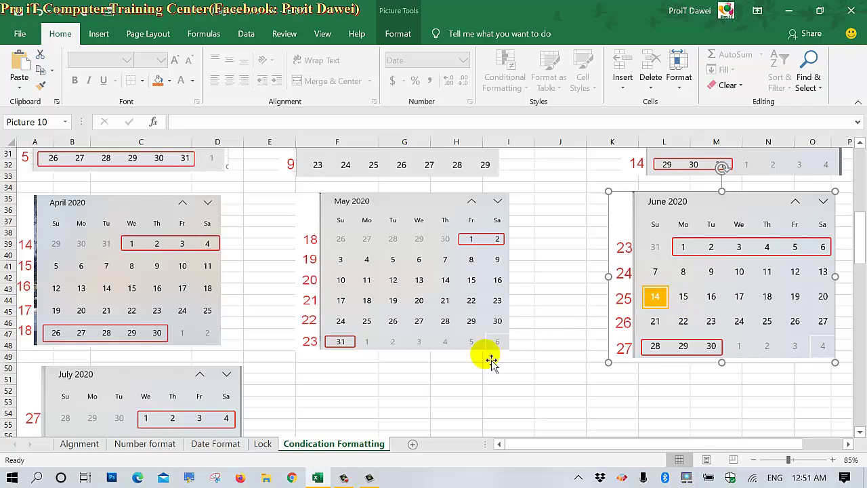
{"action": "left_click", "coordinate": [339, 424]}
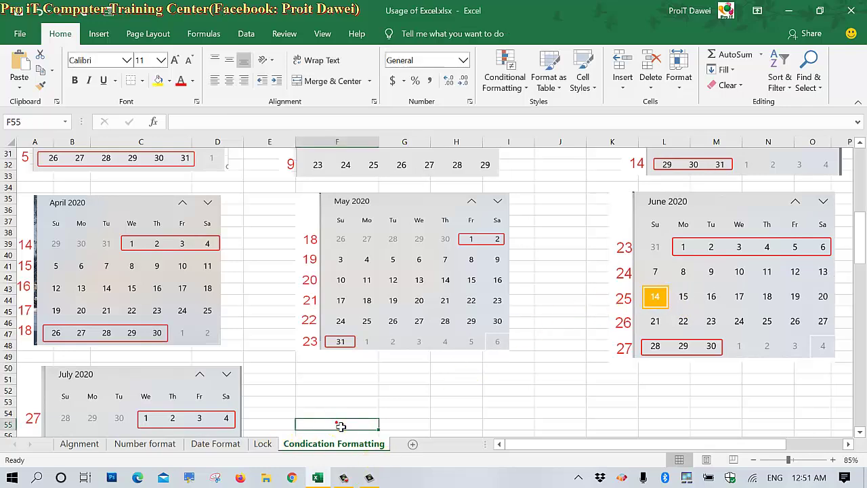
{"action": "scroll", "coordinate": [341, 426], "scroll_direction": "down", "scroll_amount": 4}
{"action": "scroll", "coordinate": [341, 425], "scroll_direction": "down", "scroll_amount": 4}
{"action": "scroll", "coordinate": [341, 425], "scroll_direction": "down", "scroll_amount": 1}
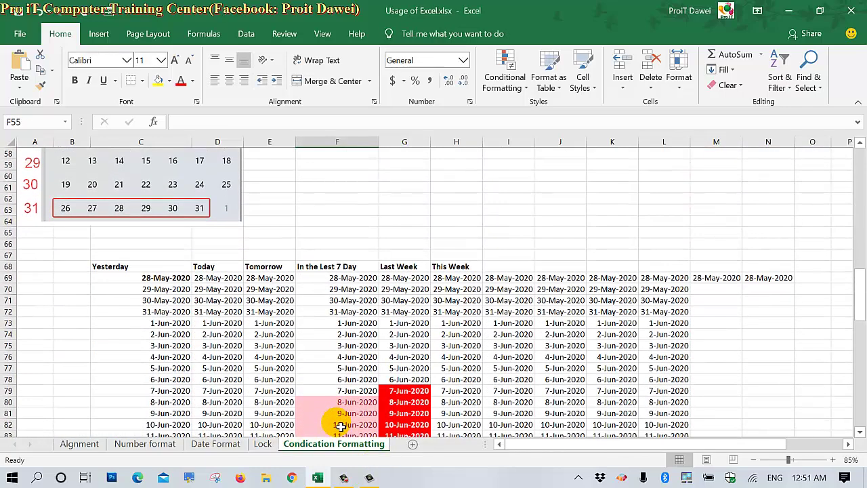
{"action": "left_click", "coordinate": [399, 268]}
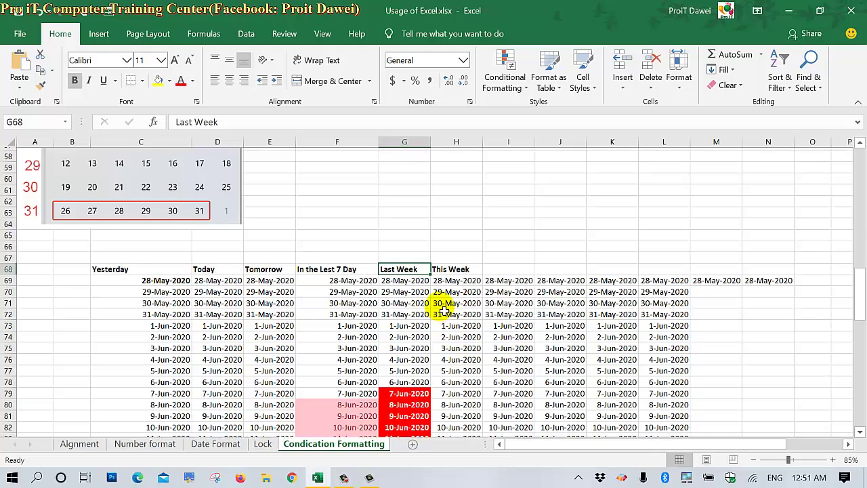
{"action": "scroll", "coordinate": [442, 306], "scroll_direction": "up", "scroll_amount": 2}
{"action": "scroll", "coordinate": [444, 310], "scroll_direction": "down", "scroll_amount": 4}
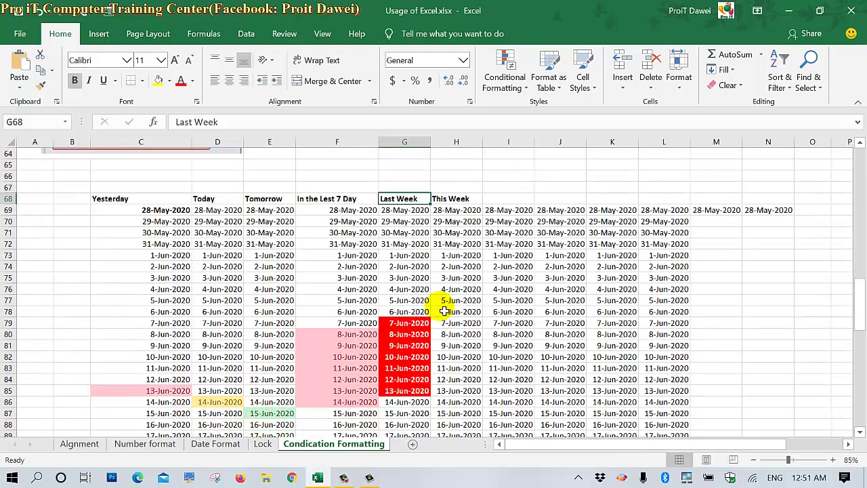
{"action": "left_click", "coordinate": [401, 324]}
{"action": "left_click_drag", "start_coordinate": [402, 337], "coordinate": [402, 348]}
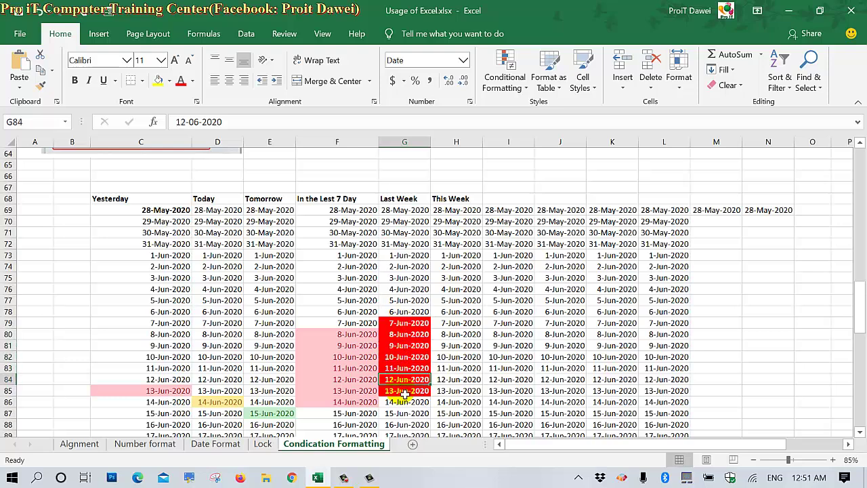
{"action": "left_click", "coordinate": [404, 392]}
{"action": "scroll", "coordinate": [527, 267], "scroll_direction": "up", "scroll_amount": 10}
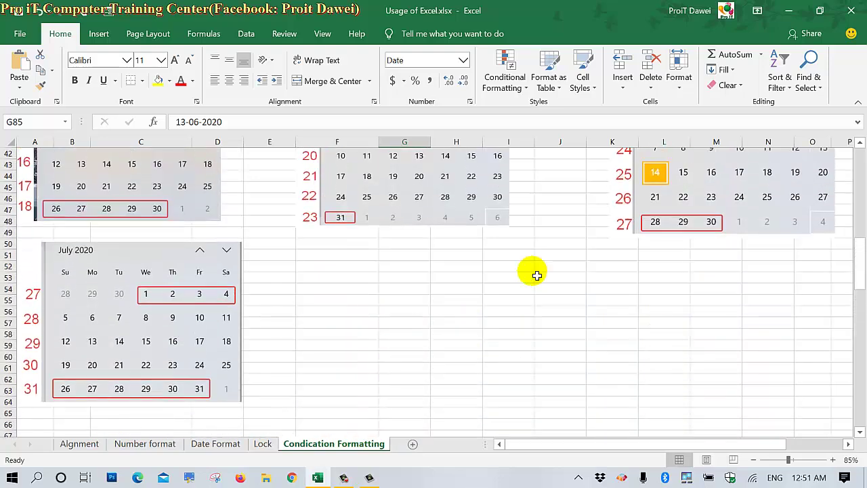
{"action": "scroll", "coordinate": [537, 275], "scroll_direction": "up", "scroll_amount": 1}
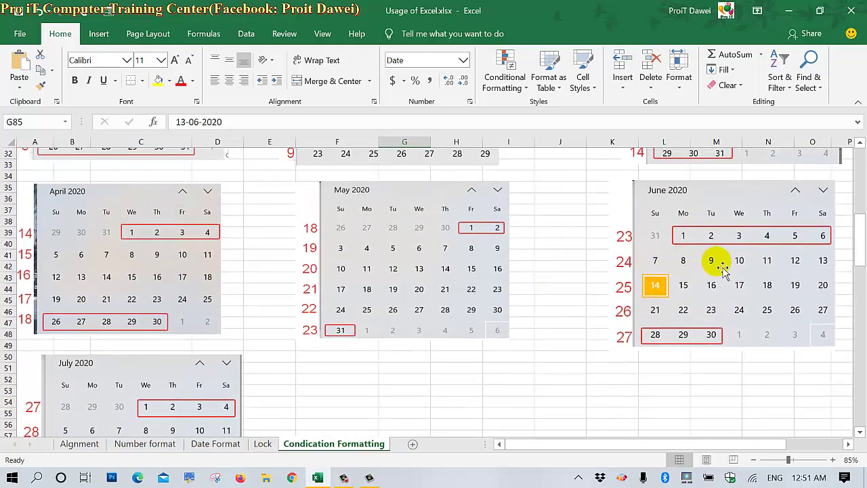
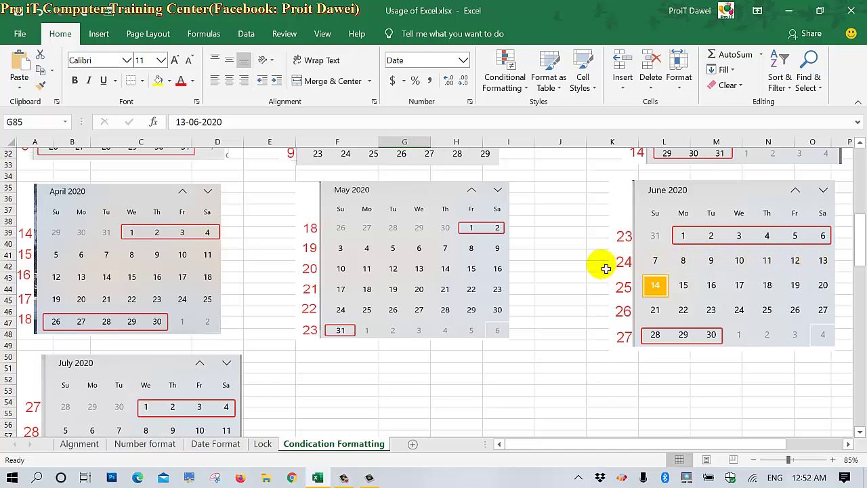
Select the This Week column's dates in H69:H132
{"action": "scroll", "coordinate": [563, 363], "scroll_direction": "down", "scroll_amount": 2}
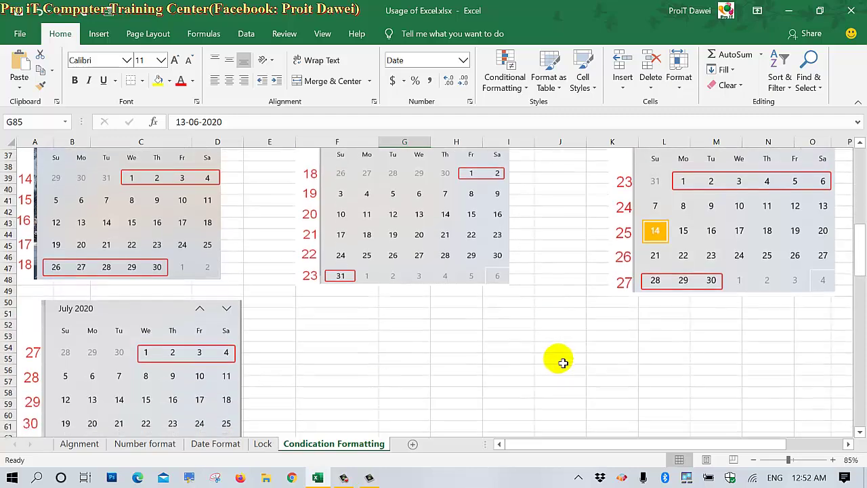
{"action": "scroll", "coordinate": [563, 363], "scroll_direction": "up", "scroll_amount": 2}
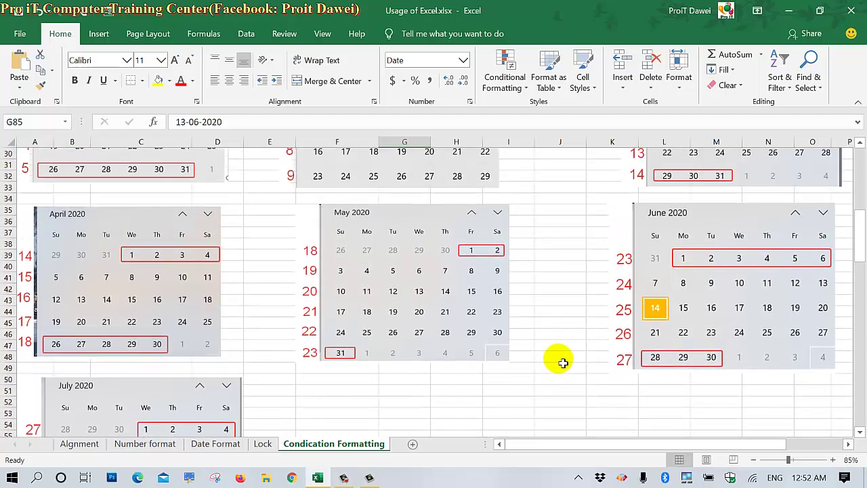
{"action": "scroll", "coordinate": [563, 363], "scroll_direction": "down", "scroll_amount": 3}
{"action": "scroll", "coordinate": [563, 363], "scroll_direction": "down", "scroll_amount": 1}
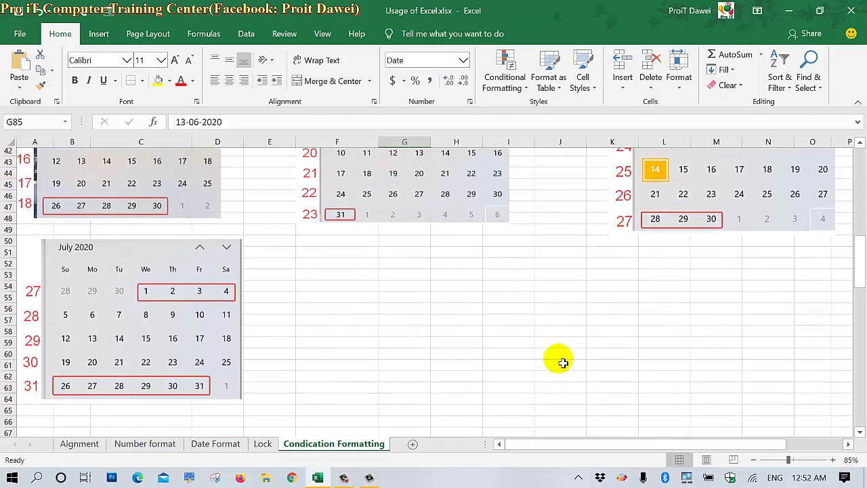
{"action": "scroll", "coordinate": [563, 363], "scroll_direction": "up", "scroll_amount": 1}
{"action": "scroll", "coordinate": [563, 363], "scroll_direction": "down", "scroll_amount": 2}
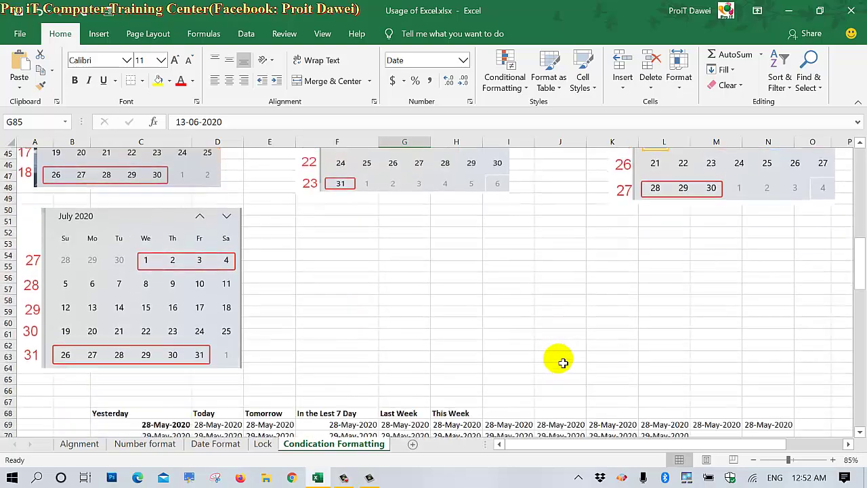
{"action": "scroll", "coordinate": [563, 364], "scroll_direction": "down", "scroll_amount": 6}
{"action": "left_click", "coordinate": [469, 212]}
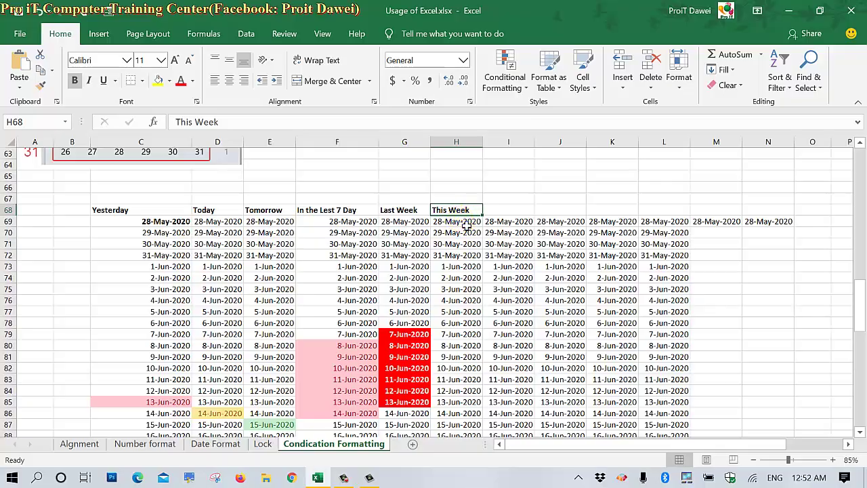
{"action": "mouse_move", "coordinate": [466, 226]}
{"action": "left_mouse_down"}
{"action": "mouse_move", "coordinate": [468, 451]}
{"action": "mouse_move", "coordinate": [460, 408]}
{"action": "left_mouse_up"}
Start an A Date Occurring highlight rule set to This week
{"action": "left_click", "coordinate": [506, 80]}
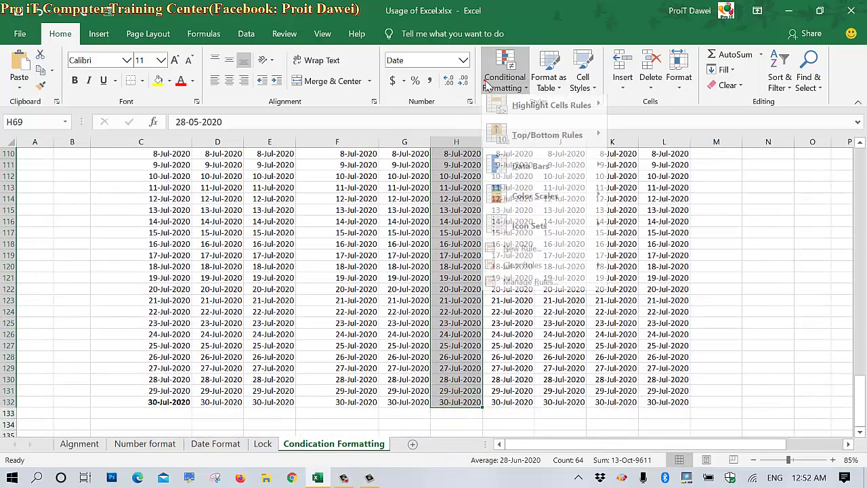
{"action": "mouse_move", "coordinate": [527, 112]}
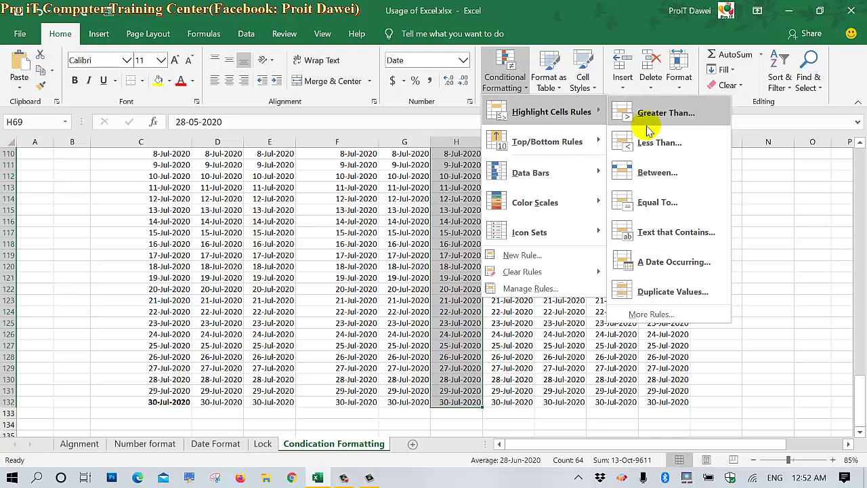
{"action": "left_click", "coordinate": [667, 262]}
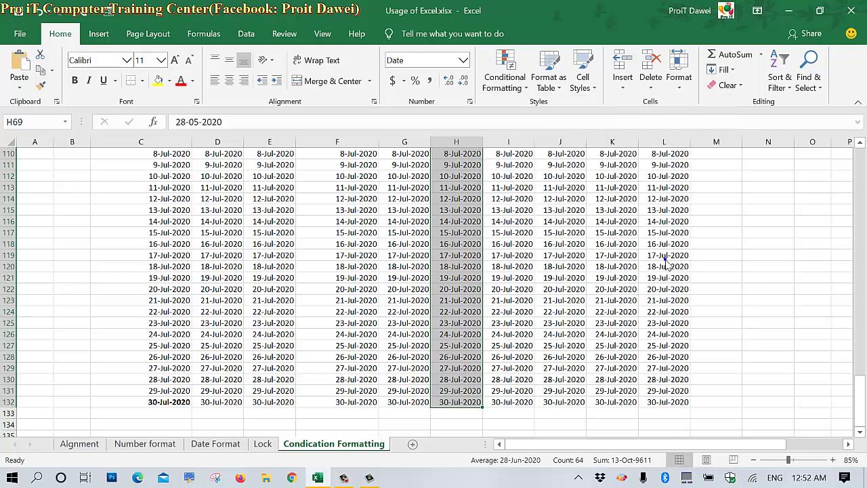
{"action": "left_click", "coordinate": [542, 231]}
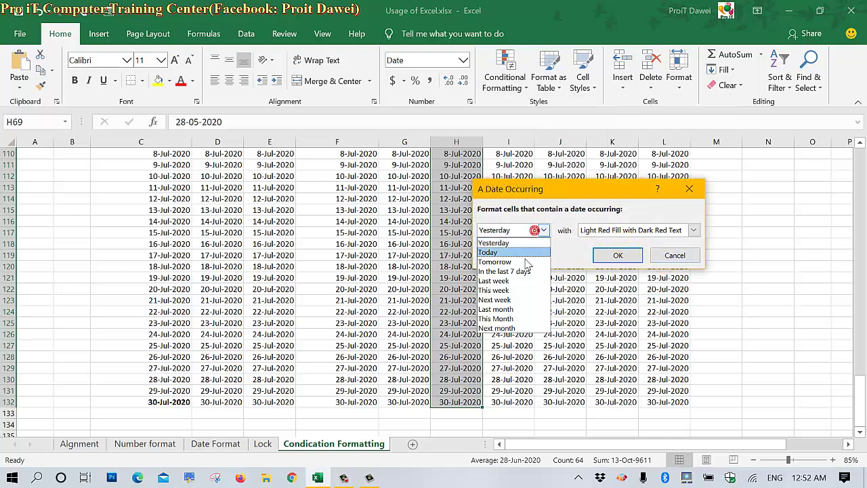
{"action": "left_click", "coordinate": [513, 290]}
Give the rule a custom yellow fill with red font and apply it
{"action": "left_click", "coordinate": [684, 231]}
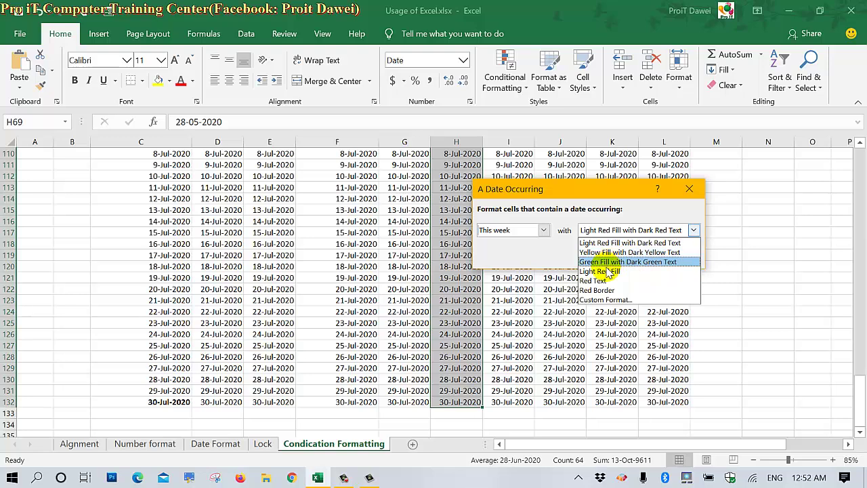
{"action": "left_click", "coordinate": [605, 300]}
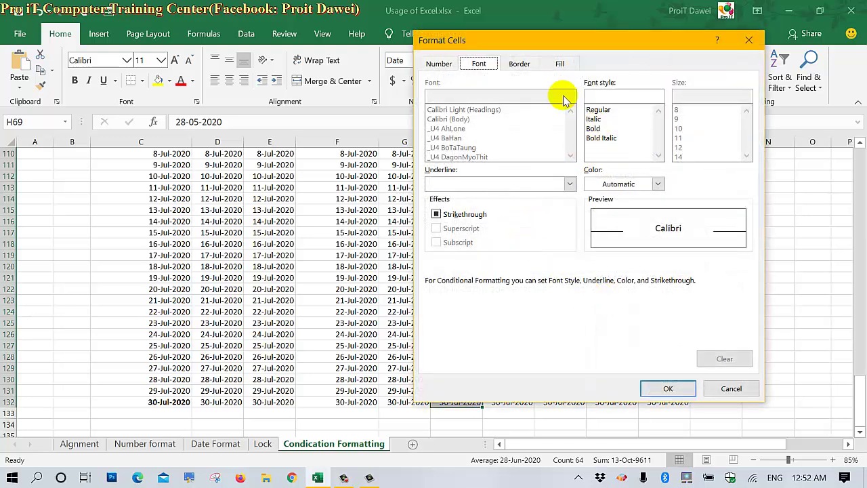
{"action": "left_click", "coordinate": [560, 63]}
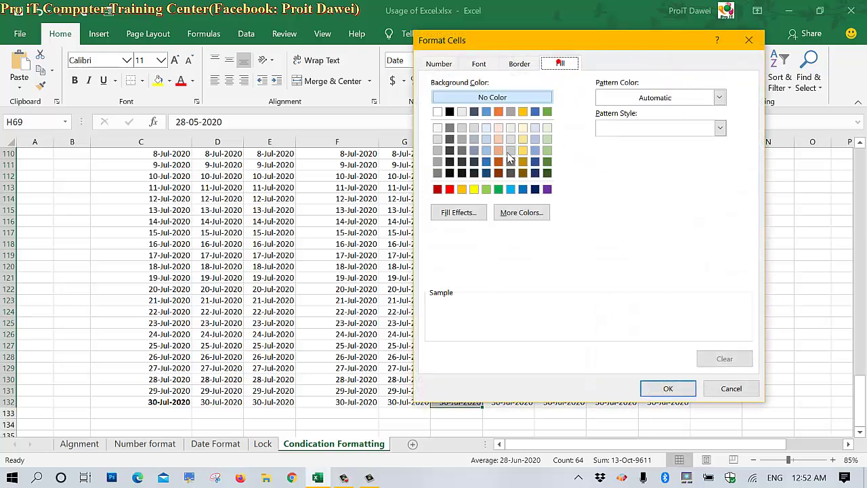
{"action": "left_click", "coordinate": [474, 189]}
{"action": "left_click", "coordinate": [479, 63]}
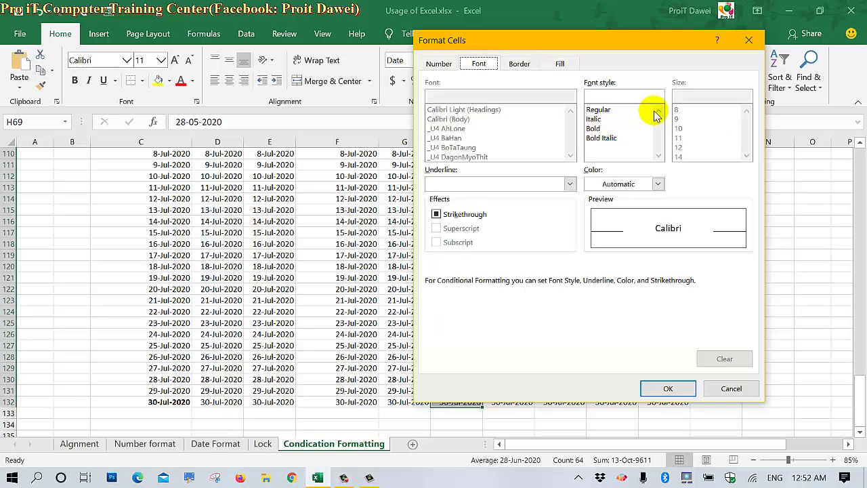
{"action": "left_click", "coordinate": [613, 184]}
{"action": "left_click", "coordinate": [602, 307]}
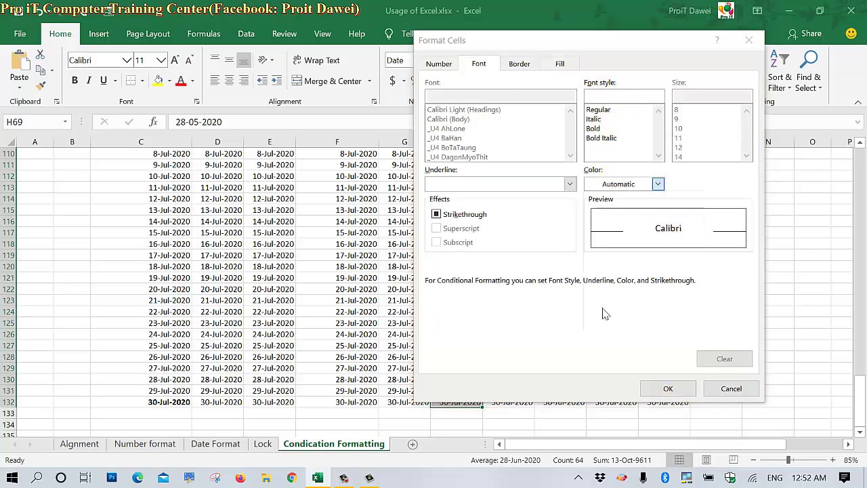
{"action": "left_click", "coordinate": [666, 392]}
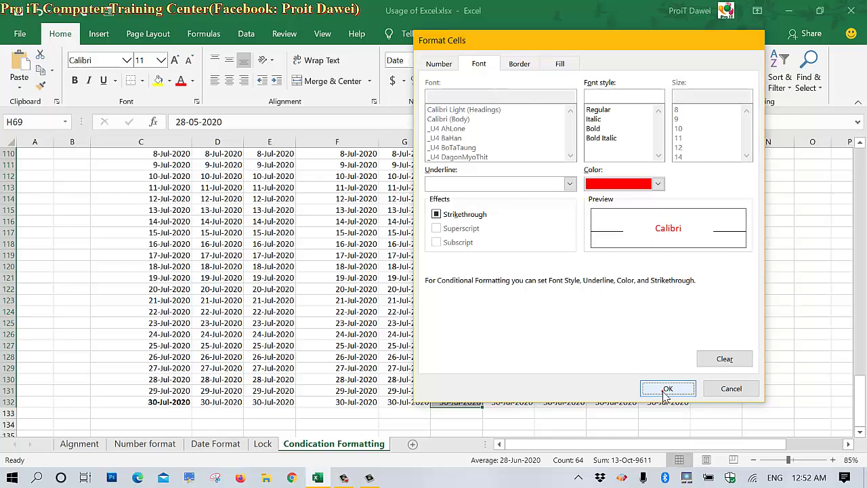
{"action": "left_click", "coordinate": [623, 253]}
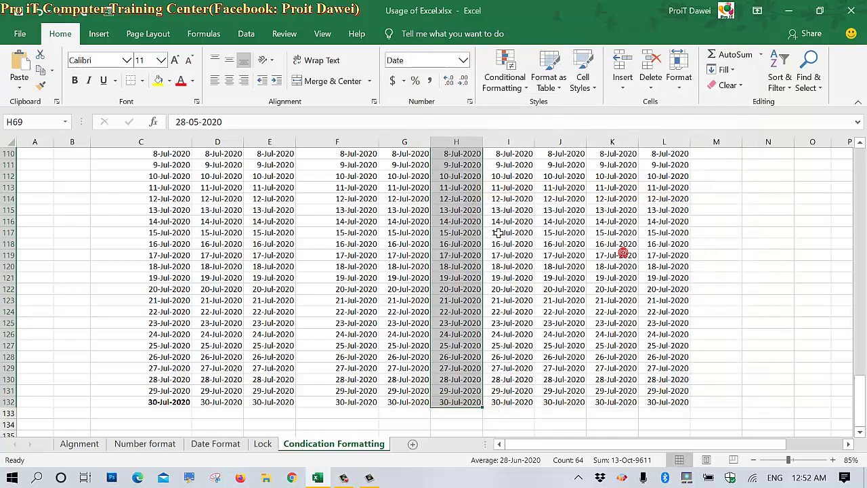
{"action": "scroll", "coordinate": [497, 228], "scroll_direction": "up", "scroll_amount": 2}
{"action": "scroll", "coordinate": [496, 223], "scroll_direction": "up", "scroll_amount": 5}
{"action": "scroll", "coordinate": [495, 223], "scroll_direction": "up", "scroll_amount": 4}
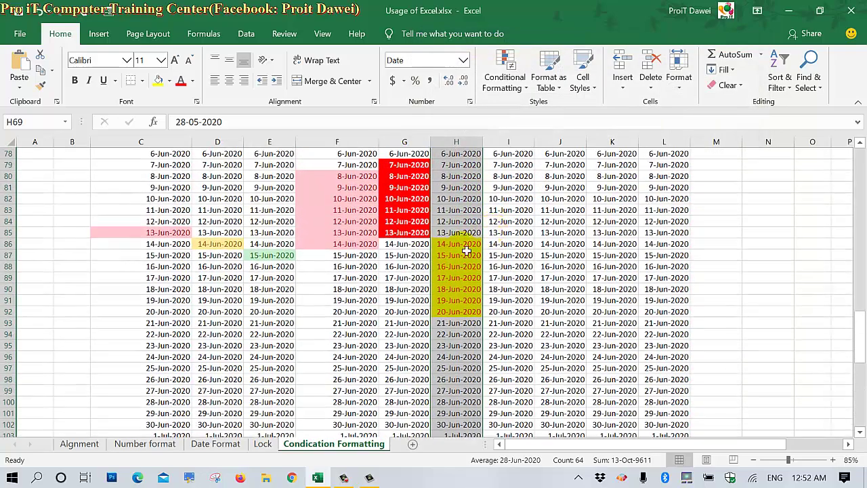
{"action": "left_click", "coordinate": [466, 251]}
{"action": "left_click", "coordinate": [458, 313]}
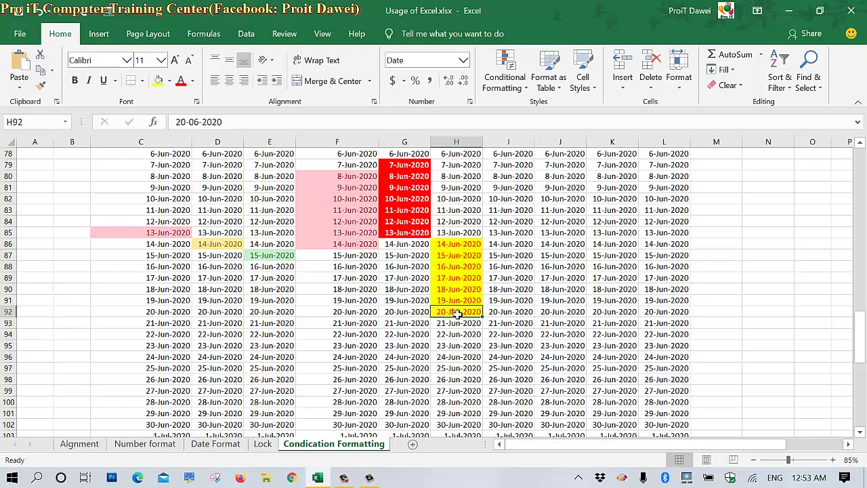
{"action": "left_click", "coordinate": [347, 391]}
{"action": "scroll", "coordinate": [352, 392], "scroll_direction": "down", "scroll_amount": 7}
{"action": "scroll", "coordinate": [354, 392], "scroll_direction": "down", "scroll_amount": 8}
{"action": "scroll", "coordinate": [353, 392], "scroll_direction": "down", "scroll_amount": 7}
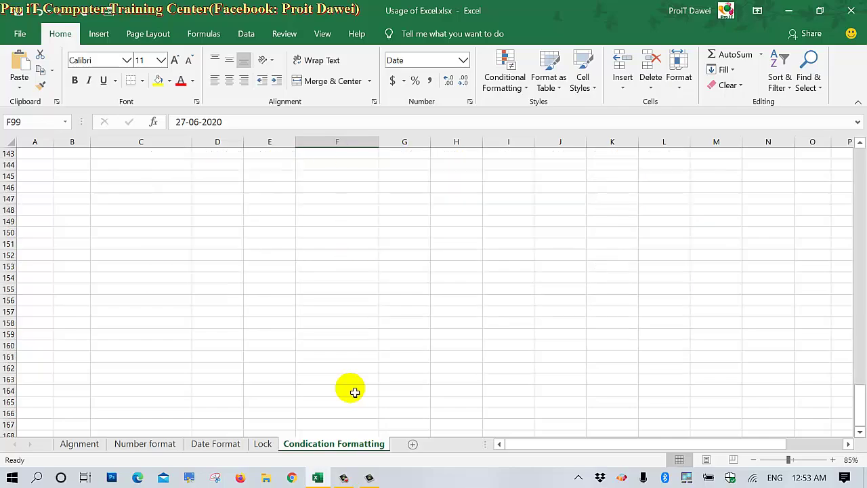
{"action": "scroll", "coordinate": [354, 392], "scroll_direction": "down", "scroll_amount": 4}
{"action": "scroll", "coordinate": [354, 392], "scroll_direction": "down", "scroll_amount": 9}
{"action": "scroll", "coordinate": [353, 391], "scroll_direction": "up", "scroll_amount": 12}
{"action": "scroll", "coordinate": [353, 391], "scroll_direction": "up", "scroll_amount": 8}
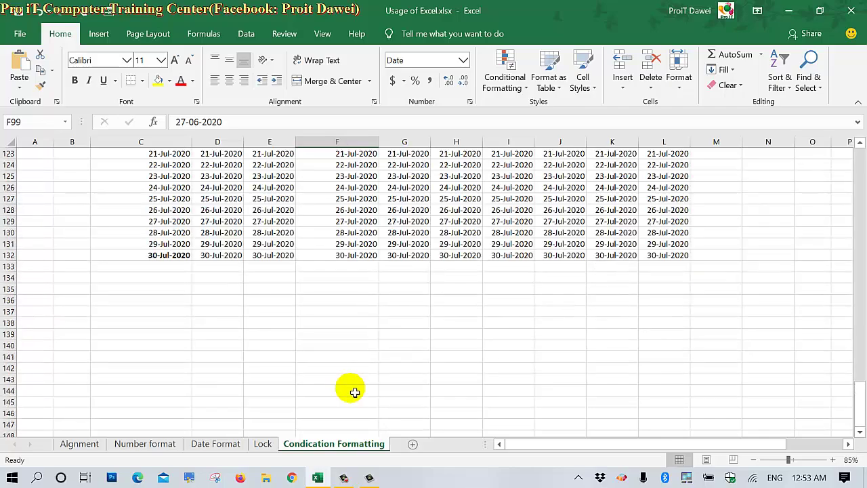
{"action": "scroll", "coordinate": [353, 392], "scroll_direction": "up", "scroll_amount": 2}
{"action": "scroll", "coordinate": [354, 392], "scroll_direction": "up", "scroll_amount": 11}
{"action": "scroll", "coordinate": [353, 391], "scroll_direction": "up", "scroll_amount": 6}
{"action": "scroll", "coordinate": [354, 392], "scroll_direction": "up", "scroll_amount": 9}
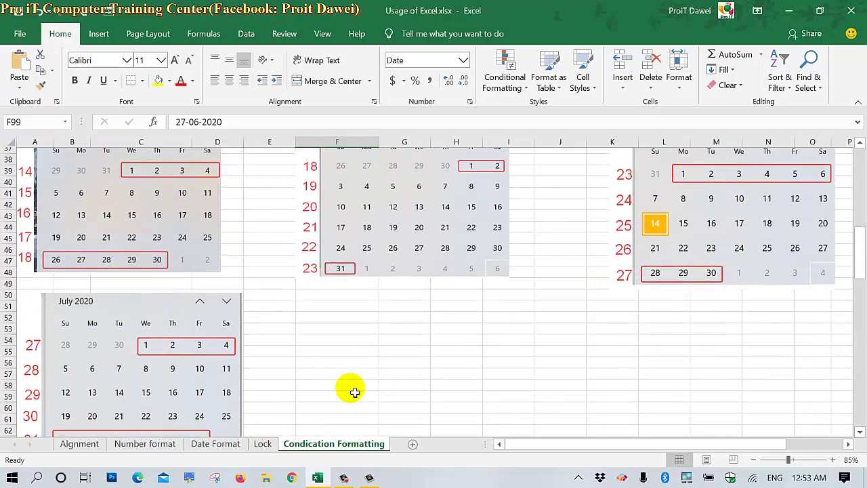
{"action": "scroll", "coordinate": [353, 391], "scroll_direction": "up", "scroll_amount": 1}
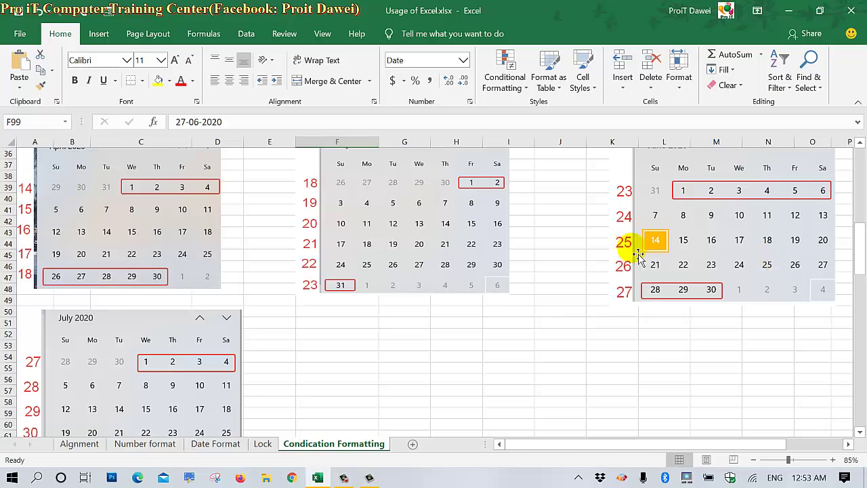
{"action": "left_click", "coordinate": [516, 389]}
{"action": "scroll", "coordinate": [512, 386], "scroll_direction": "down", "scroll_amount": 5}
{"action": "scroll", "coordinate": [510, 384], "scroll_direction": "down", "scroll_amount": 1}
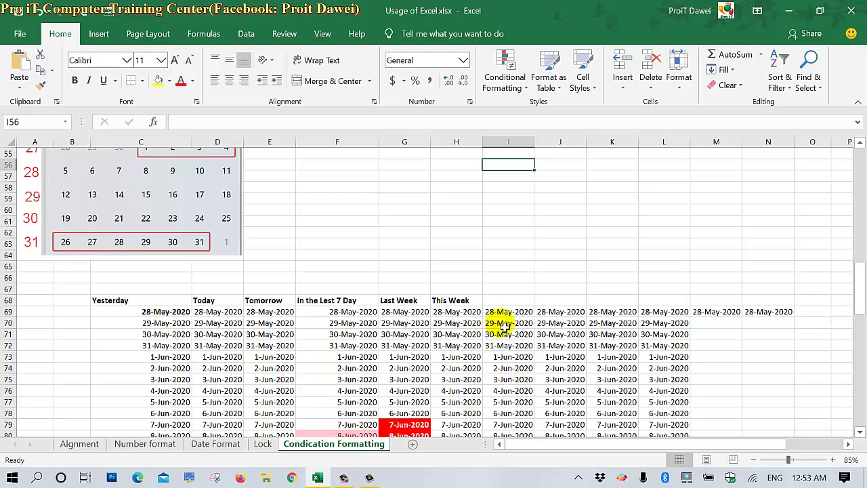
Enter the heading Next Week in I68 and select the dates I69:I132
{"action": "left_click", "coordinate": [509, 300]}
{"action": "type", "text": "Nr"}
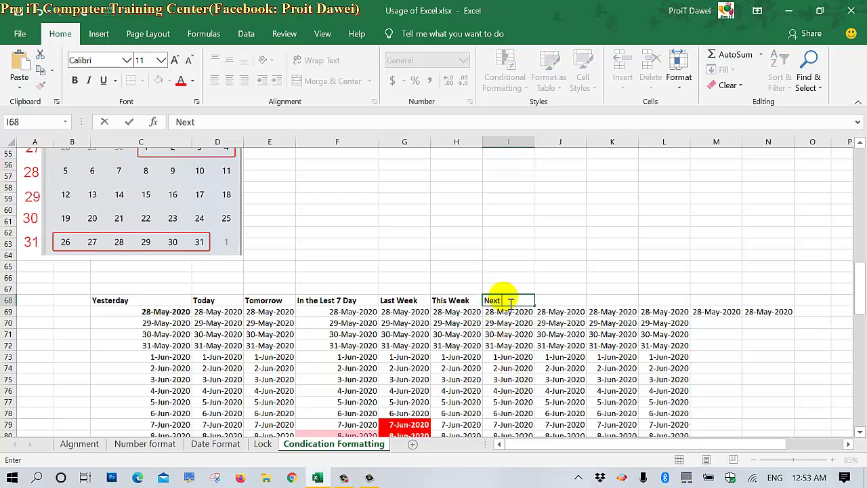
{"action": "left_click", "coordinate": [546, 304]}
{"action": "left_click", "coordinate": [509, 312]}
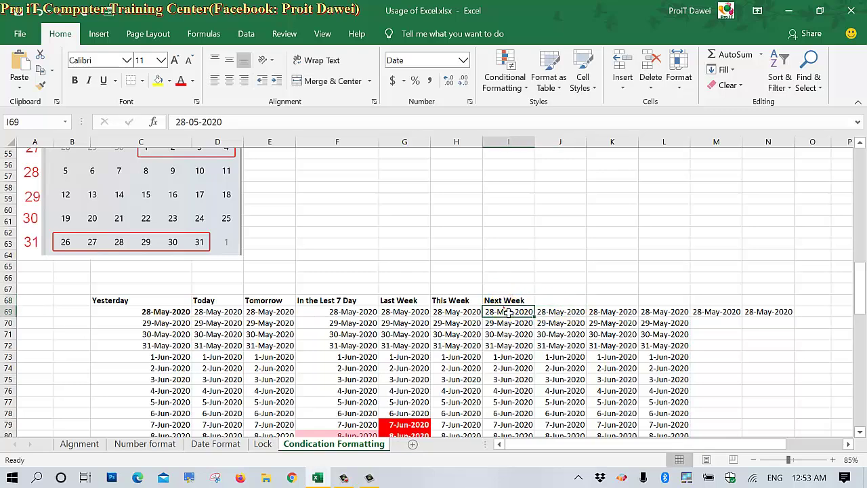
{"action": "mouse_move", "coordinate": [509, 312]}
{"action": "left_mouse_down"}
{"action": "mouse_move", "coordinate": [519, 433]}
{"action": "mouse_move", "coordinate": [518, 419]}
{"action": "left_mouse_up"}
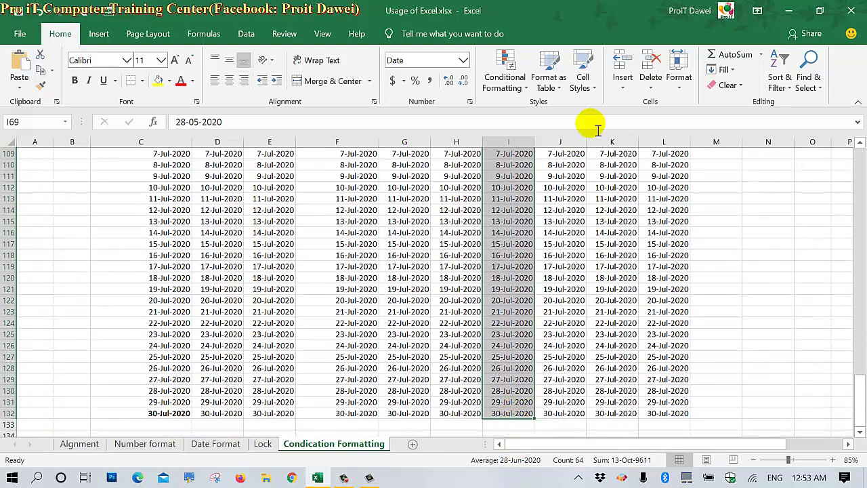
Start an A Date Occurring rule for column I set to Next week
{"action": "left_click", "coordinate": [503, 80]}
{"action": "mouse_move", "coordinate": [525, 114]}
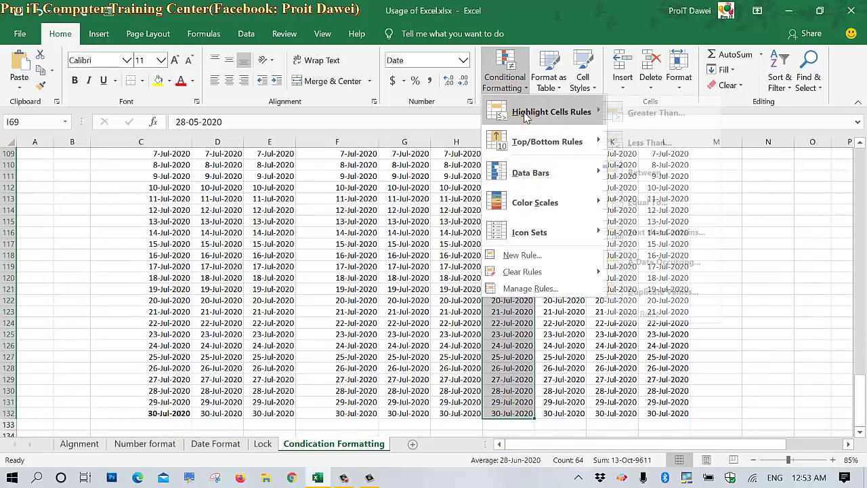
{"action": "left_click", "coordinate": [668, 262]}
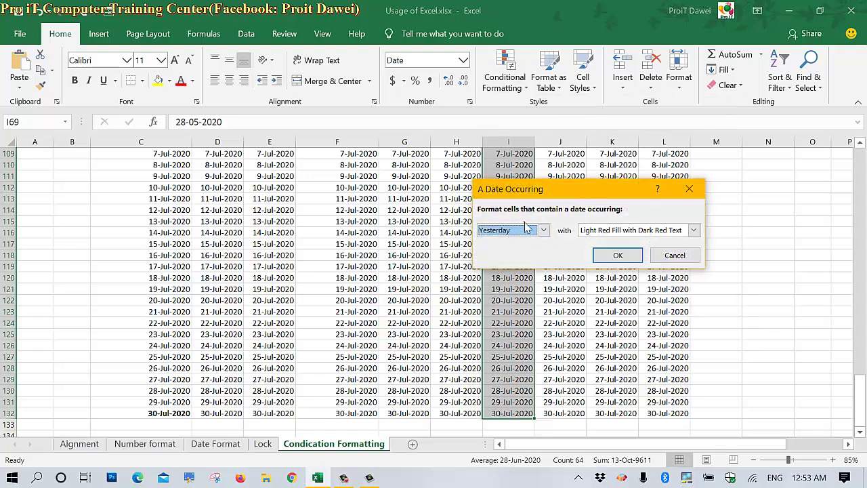
{"action": "left_click", "coordinate": [544, 231]}
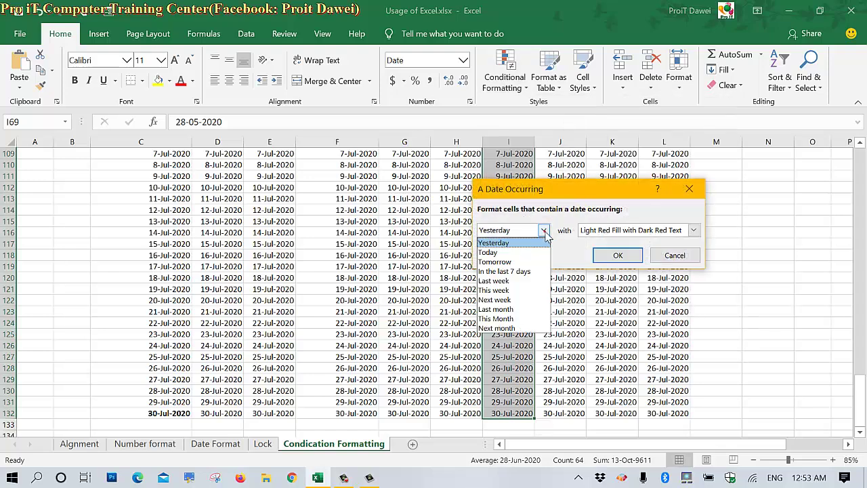
{"action": "left_click", "coordinate": [526, 302]}
Give the Next week rule a custom dark orange fill and contrasting font colour, then apply
{"action": "left_click", "coordinate": [608, 235]}
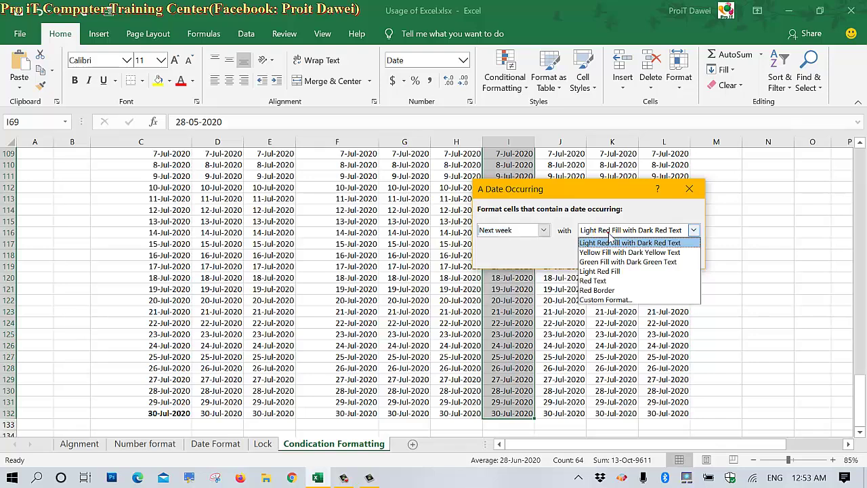
{"action": "left_click", "coordinate": [610, 241]}
{"action": "left_click", "coordinate": [616, 230]}
{"action": "left_click", "coordinate": [601, 303]}
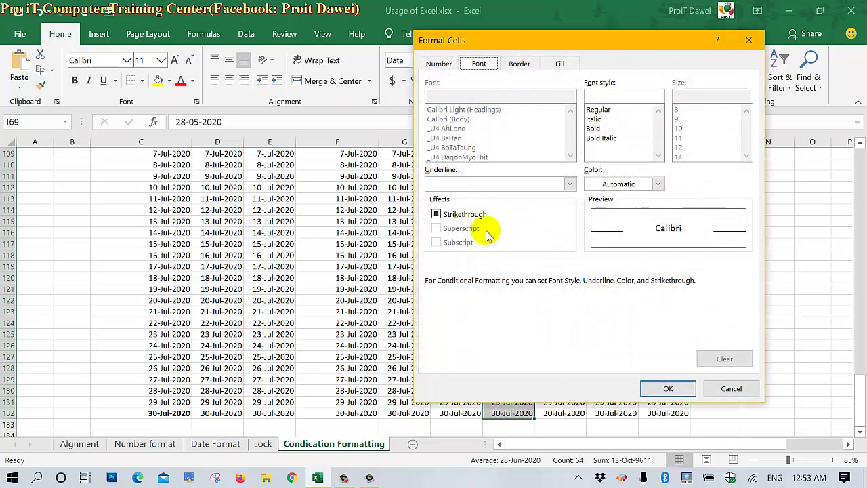
{"action": "left_click", "coordinate": [557, 64]}
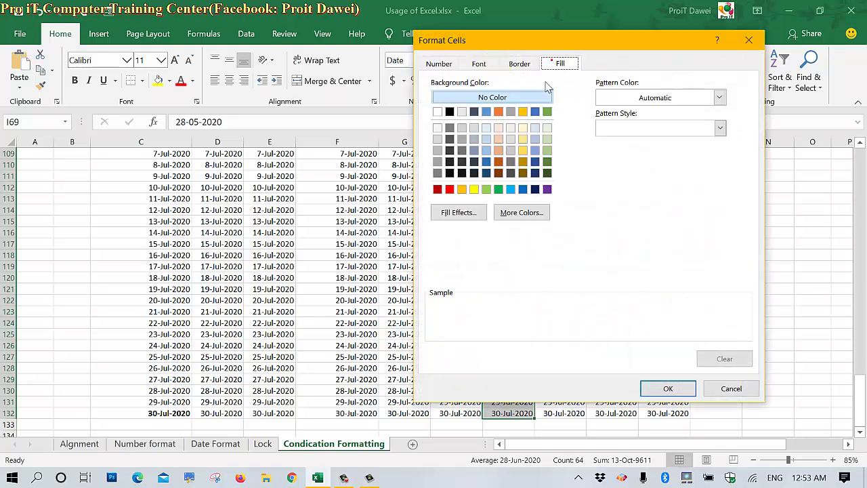
{"action": "left_click", "coordinate": [498, 173]}
{"action": "left_click", "coordinate": [481, 64]}
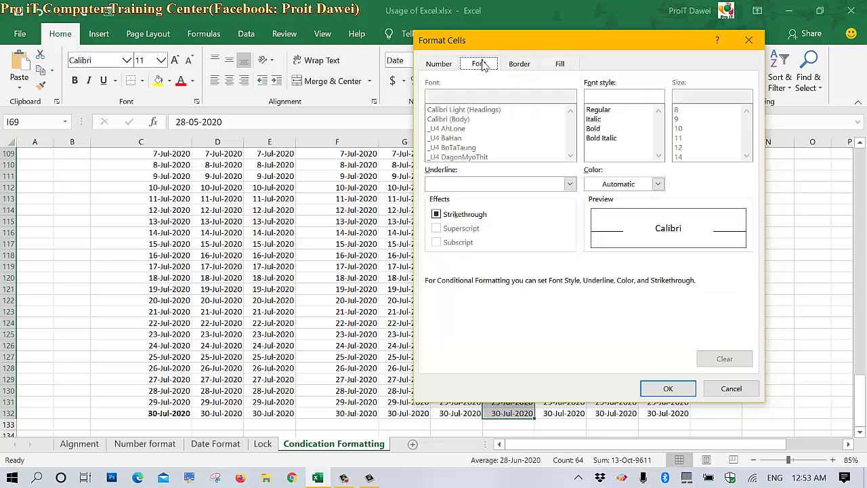
{"action": "left_click", "coordinate": [622, 183]}
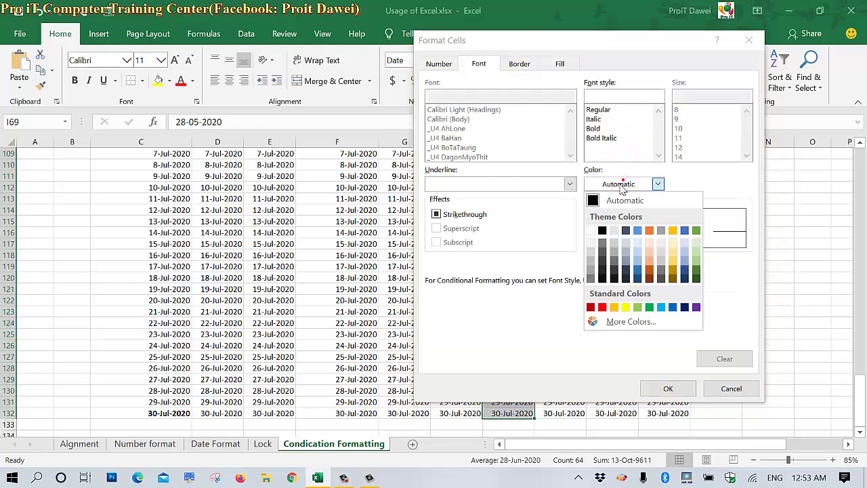
{"action": "left_click", "coordinate": [606, 189]}
{"action": "left_click", "coordinate": [603, 185]}
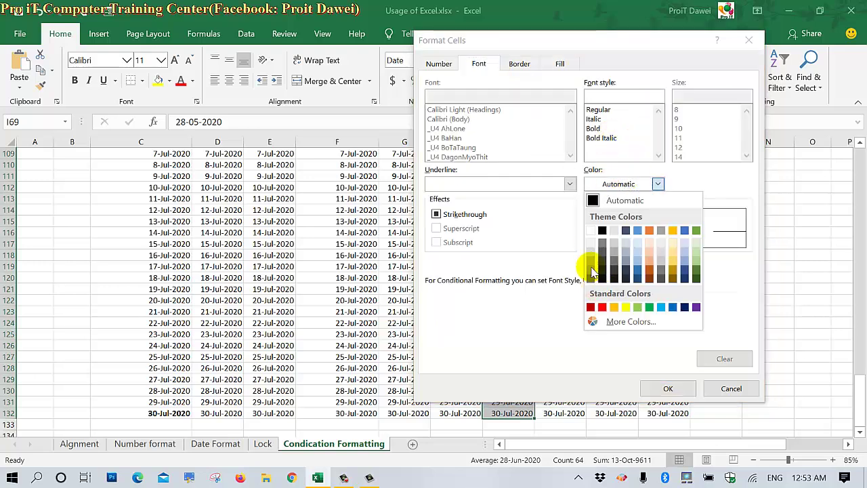
{"action": "left_click", "coordinate": [602, 242]}
{"action": "left_click", "coordinate": [668, 388]}
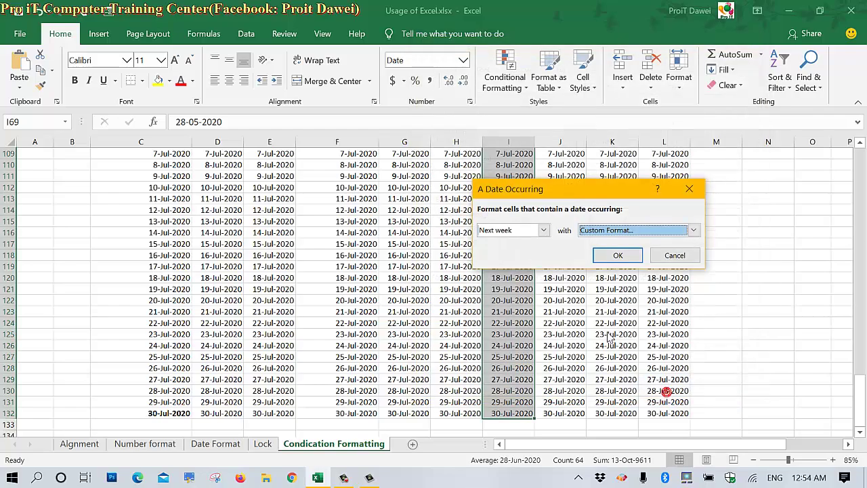
{"action": "left_click", "coordinate": [616, 255]}
{"action": "scroll", "coordinate": [532, 249], "scroll_direction": "up", "scroll_amount": 4}
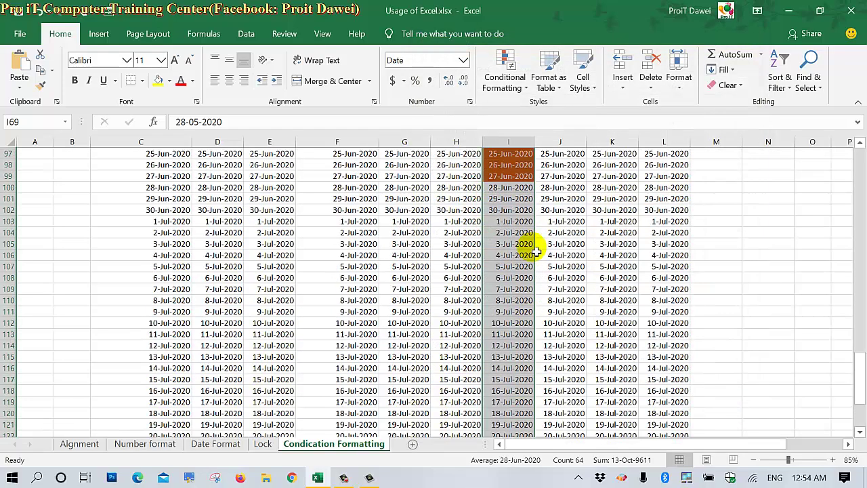
{"action": "scroll", "coordinate": [535, 251], "scroll_direction": "up", "scroll_amount": 5}
{"action": "left_click", "coordinate": [506, 279]}
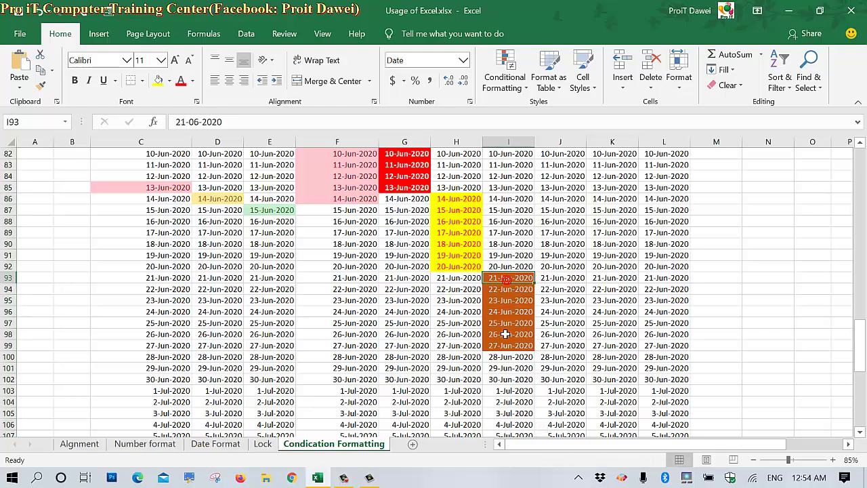
{"action": "left_click", "coordinate": [506, 348]}
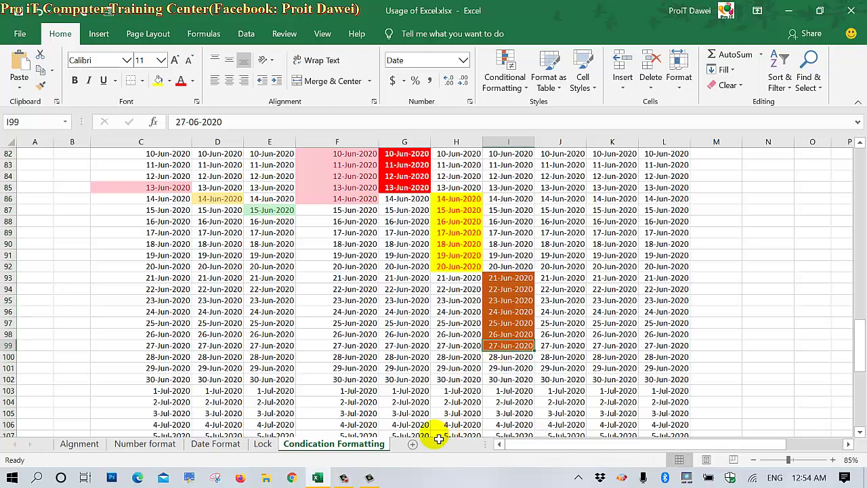
{"action": "left_click", "coordinate": [371, 324]}
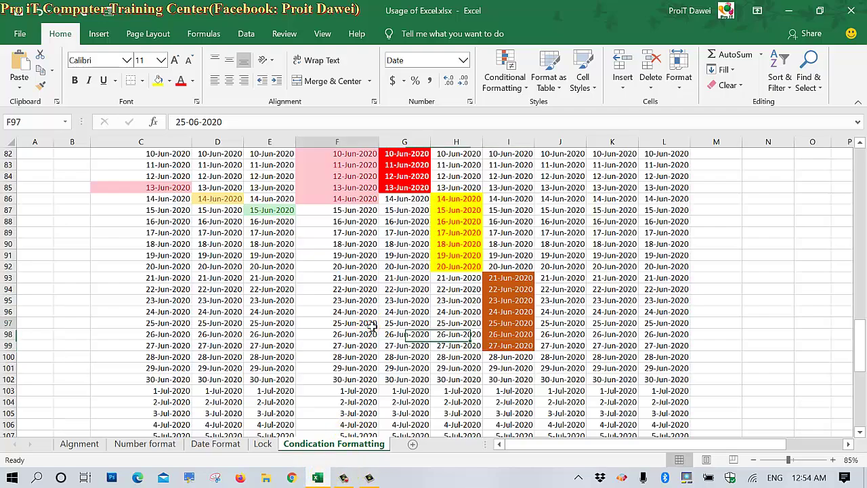
{"action": "scroll", "coordinate": [370, 325], "scroll_direction": "up", "scroll_amount": 2}
{"action": "scroll", "coordinate": [370, 325], "scroll_direction": "up", "scroll_amount": 6}
{"action": "scroll", "coordinate": [372, 325], "scroll_direction": "up", "scroll_amount": 1}
{"action": "scroll", "coordinate": [370, 324], "scroll_direction": "up", "scroll_amount": 2}
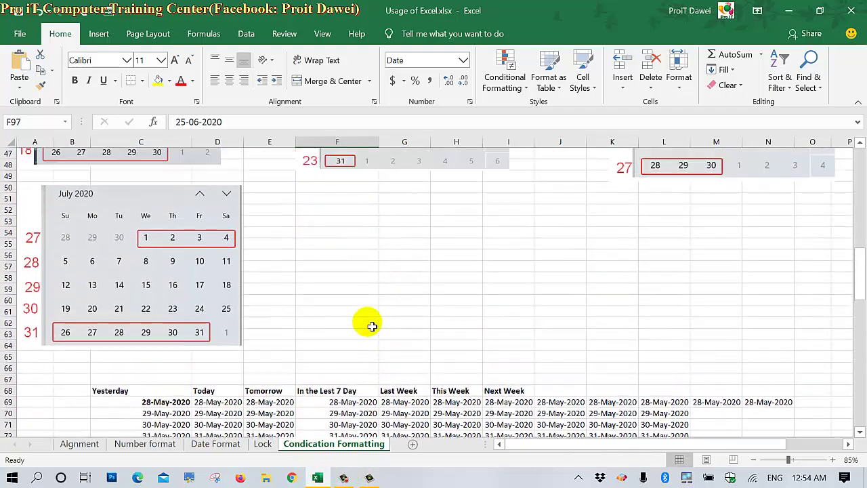
{"action": "scroll", "coordinate": [368, 324], "scroll_direction": "up", "scroll_amount": 3}
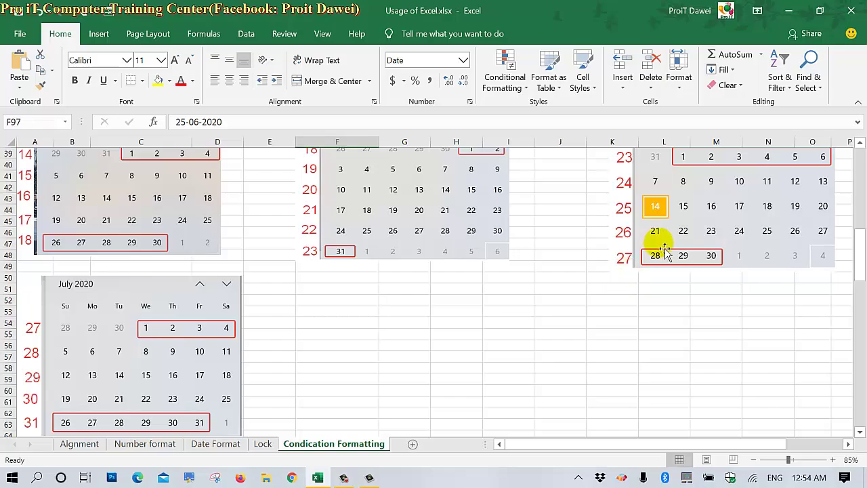
{"action": "left_click", "coordinate": [660, 358]}
{"action": "scroll", "coordinate": [659, 359], "scroll_direction": "down", "scroll_amount": 5}
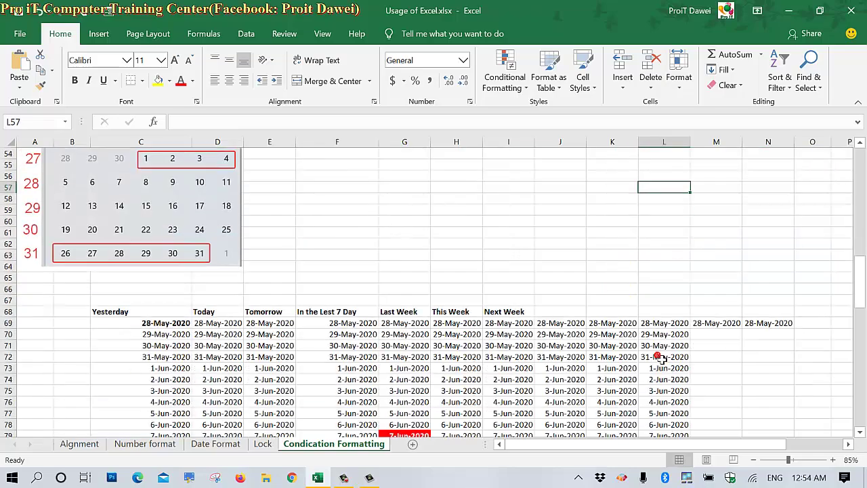
{"action": "scroll", "coordinate": [660, 359], "scroll_direction": "down", "scroll_amount": 5}
{"action": "scroll", "coordinate": [660, 359], "scroll_direction": "down", "scroll_amount": 4}
{"action": "scroll", "coordinate": [660, 358], "scroll_direction": "up", "scroll_amount": 2}
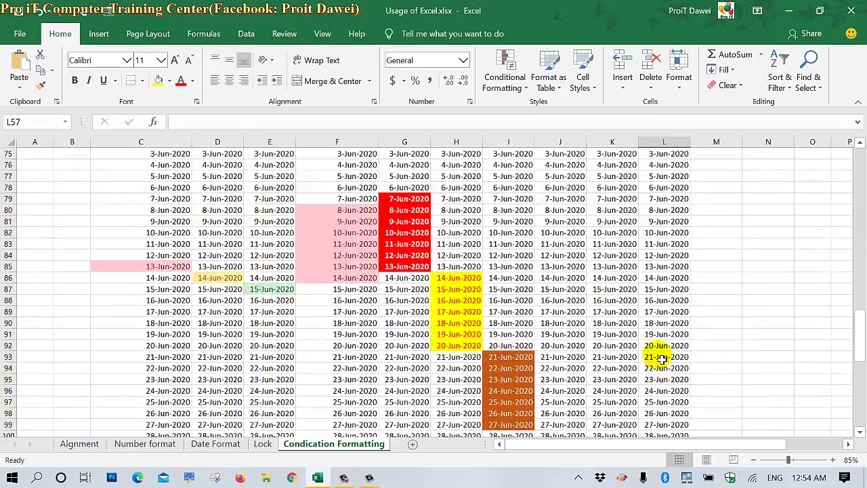
{"action": "scroll", "coordinate": [660, 359], "scroll_direction": "up", "scroll_amount": 1}
{"action": "scroll", "coordinate": [660, 359], "scroll_direction": "up", "scroll_amount": 3}
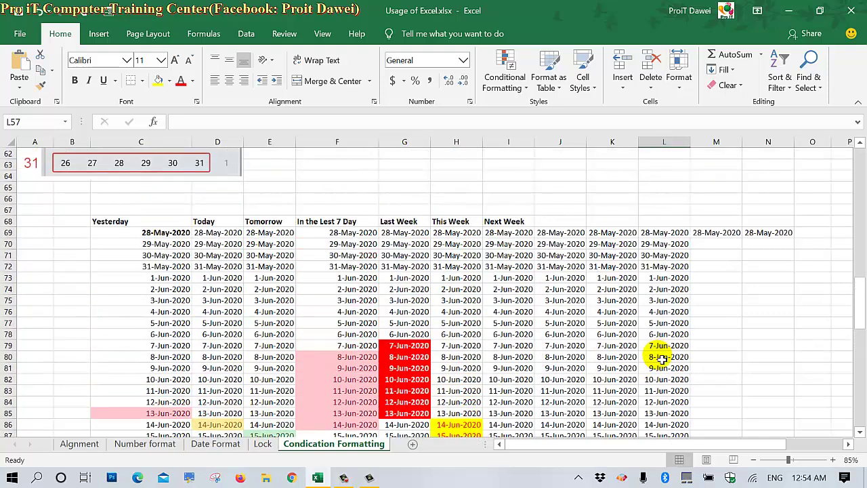
{"action": "left_click", "coordinate": [502, 224]}
{"action": "left_click", "coordinate": [408, 218]}
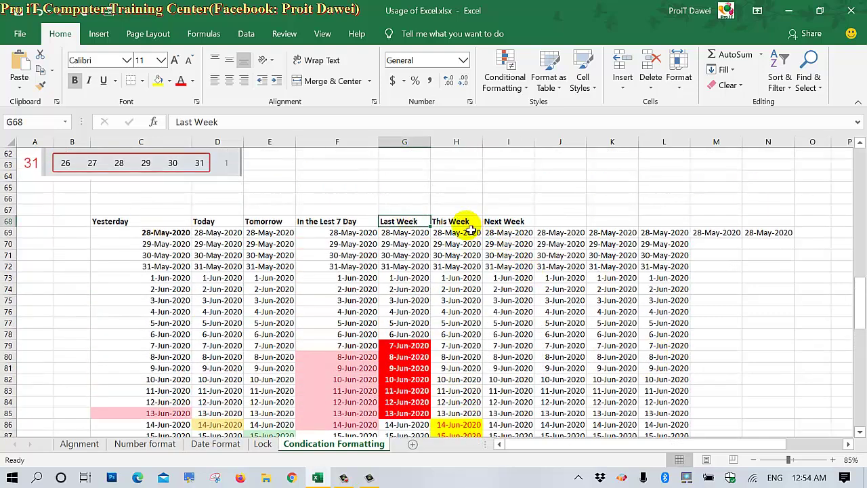
{"action": "left_click", "coordinate": [469, 223]}
{"action": "left_click_drag", "start_coordinate": [489, 223], "coordinate": [465, 221]}
{"action": "left_click", "coordinate": [422, 227]}
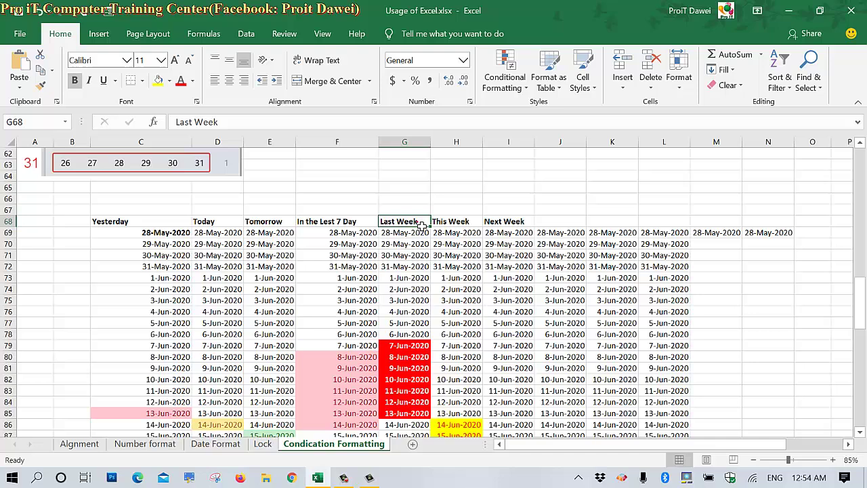
{"action": "left_click", "coordinate": [459, 225]}
{"action": "left_click", "coordinate": [501, 221]}
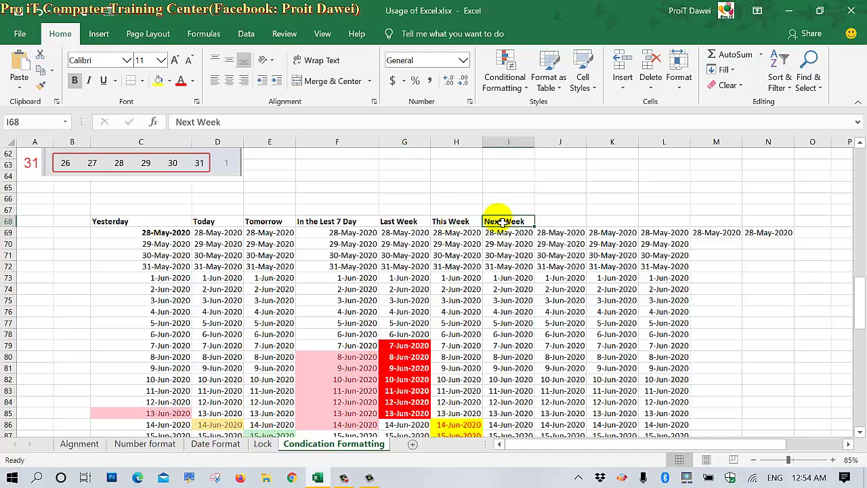
{"action": "scroll", "coordinate": [414, 209], "scroll_direction": "up", "scroll_amount": 13}
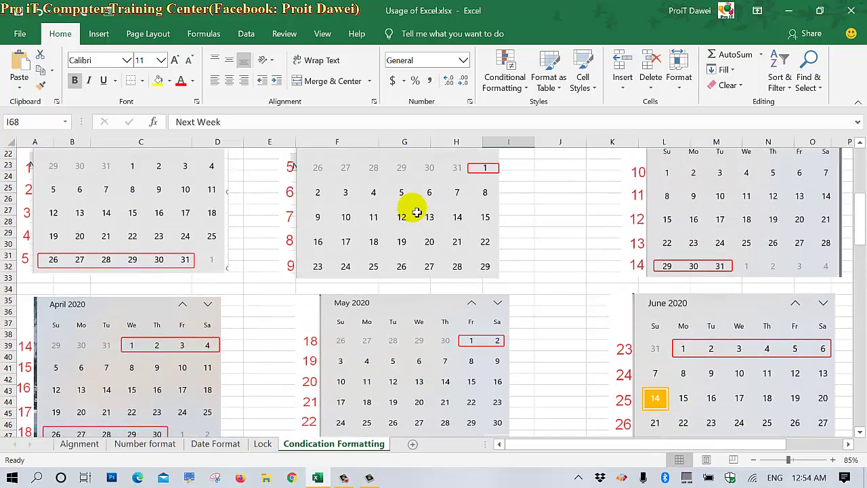
{"action": "scroll", "coordinate": [413, 209], "scroll_direction": "up", "scroll_amount": 4}
{"action": "scroll", "coordinate": [412, 208], "scroll_direction": "down", "scroll_amount": 2}
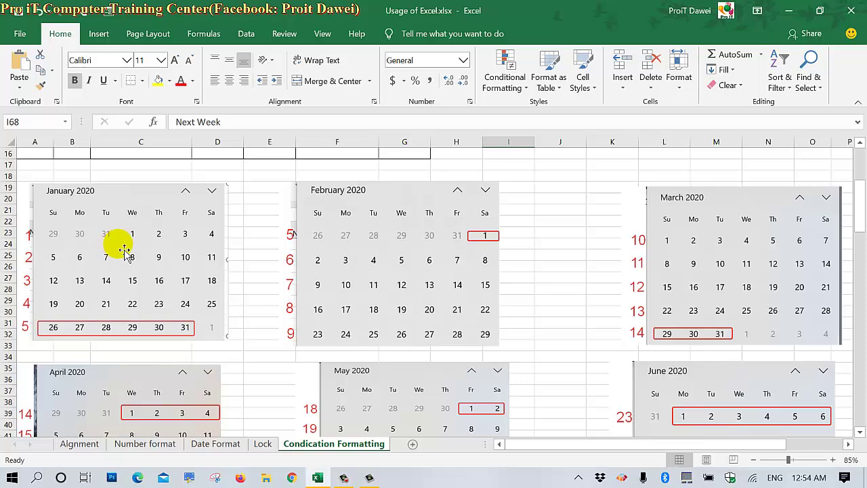
{"action": "scroll", "coordinate": [129, 254], "scroll_direction": "up", "scroll_amount": 3, "text": "ctrl"}
{"action": "scroll", "coordinate": [122, 248], "scroll_direction": "up", "scroll_amount": 2}
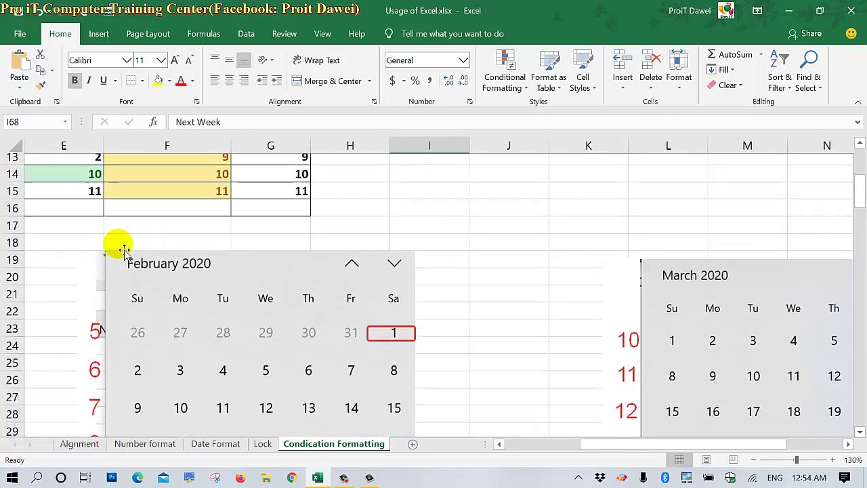
{"action": "scroll", "coordinate": [124, 251], "scroll_direction": "up", "scroll_amount": 1}
{"action": "scroll", "coordinate": [124, 251], "scroll_direction": "up", "scroll_amount": 3}
{"action": "scroll", "coordinate": [124, 251], "scroll_direction": "down", "scroll_amount": 4}
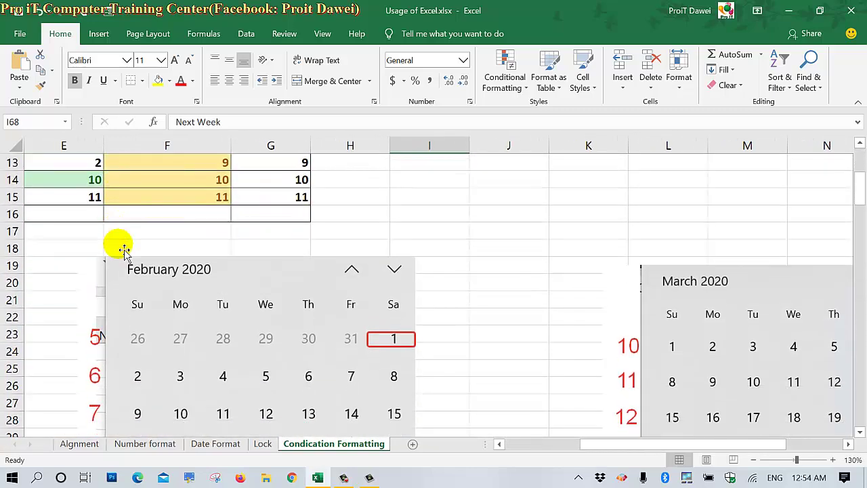
{"action": "scroll", "coordinate": [124, 250], "scroll_direction": "down", "scroll_amount": 1}
{"action": "scroll", "coordinate": [124, 251], "scroll_direction": "left", "scroll_amount": 3}
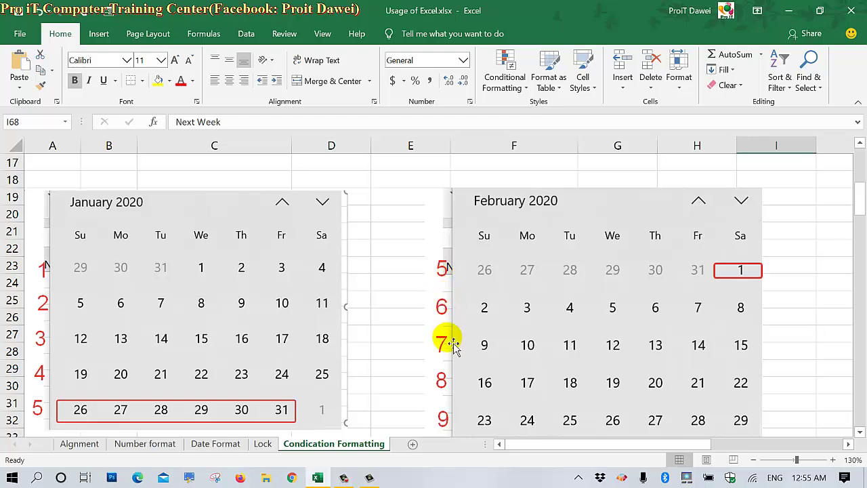
Zoom out from 130% to 85% to view the January–June 2020 calendars together
{"action": "scroll", "coordinate": [618, 352], "scroll_direction": "down", "scroll_amount": 2}
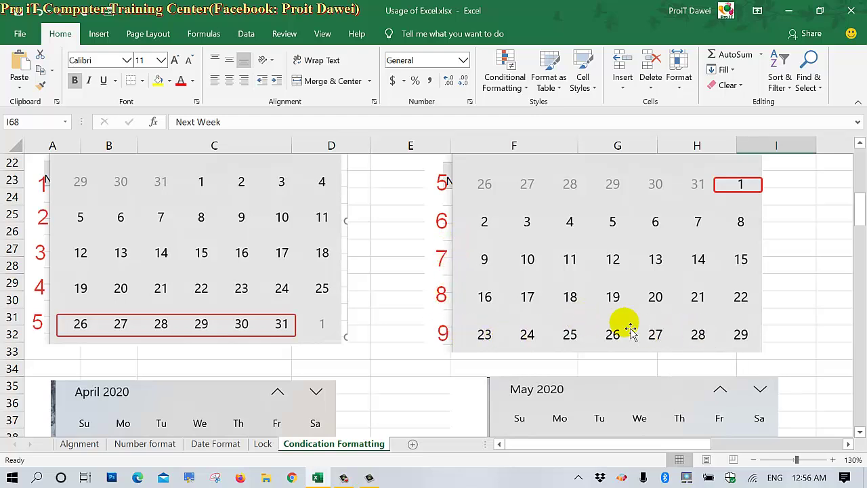
{"action": "scroll", "coordinate": [700, 332], "scroll_direction": "up", "scroll_amount": 2}
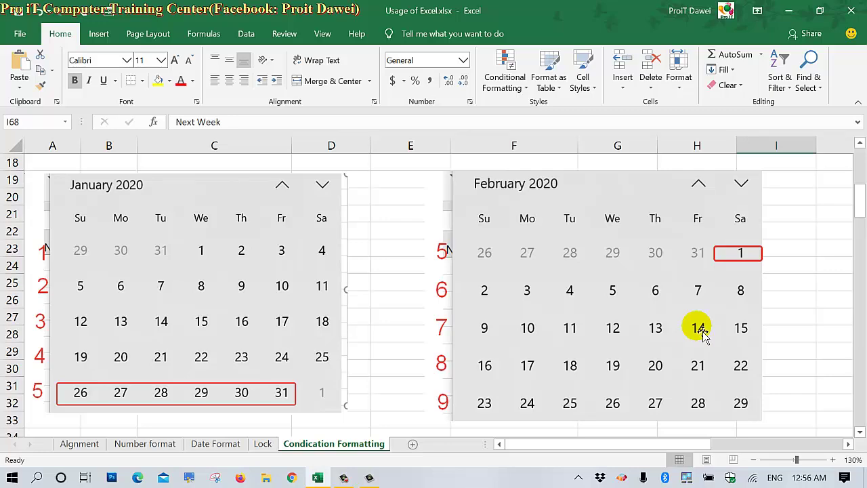
{"action": "left_click_drag", "start_coordinate": [602, 444], "coordinate": [716, 443]}
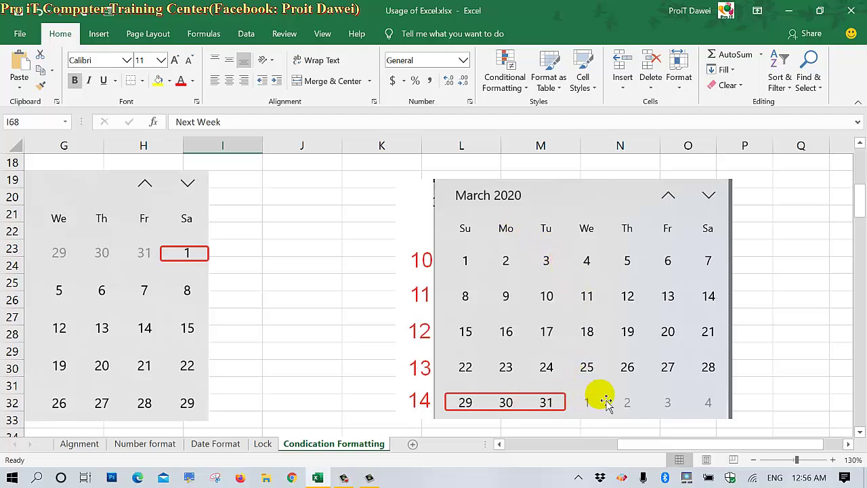
{"action": "left_click", "coordinate": [362, 341]}
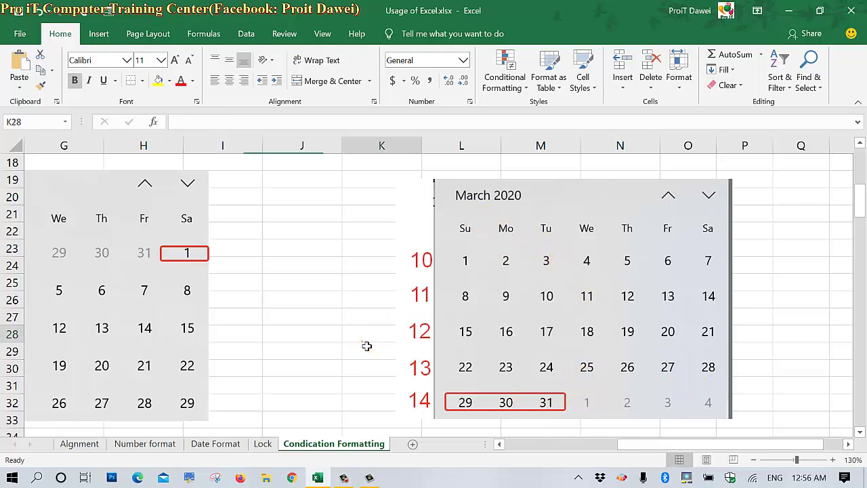
{"action": "left_click_drag", "start_coordinate": [861, 215], "coordinate": [858, 232]}
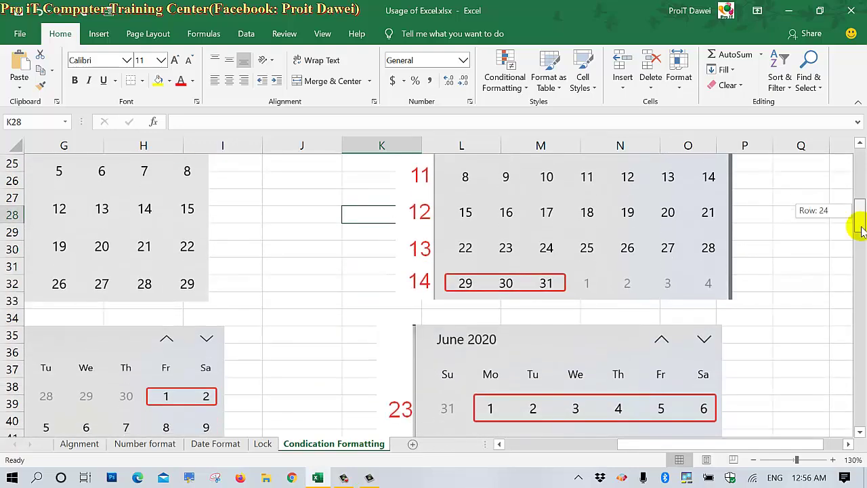
{"action": "left_click_drag", "start_coordinate": [648, 445], "coordinate": [538, 446]}
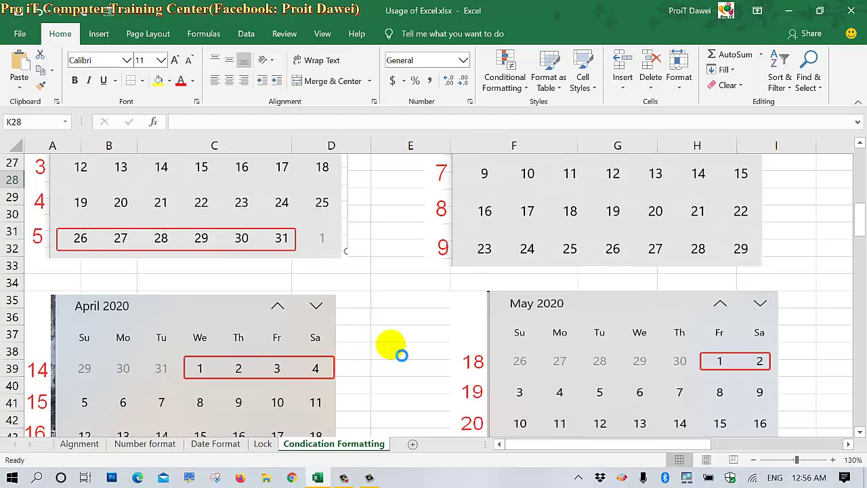
{"action": "scroll", "coordinate": [393, 350], "scroll_direction": "down", "scroll_amount": 3, "text": "ctrl"}
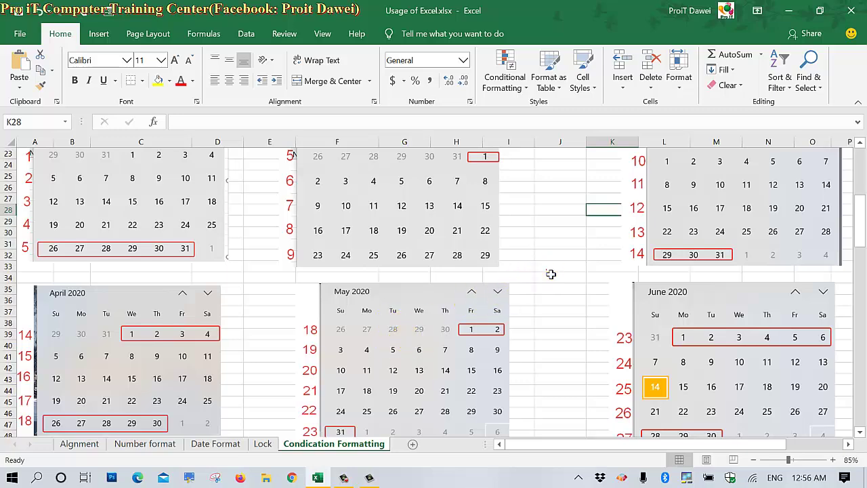
Select empty cell J31 and zoom back to 130% on the April and May calendars
{"action": "left_click_drag", "start_coordinate": [552, 270], "coordinate": [557, 250]}
{"action": "left_click", "coordinate": [557, 250]}
{"action": "scroll", "coordinate": [557, 250], "scroll_direction": "up", "scroll_amount": 2}
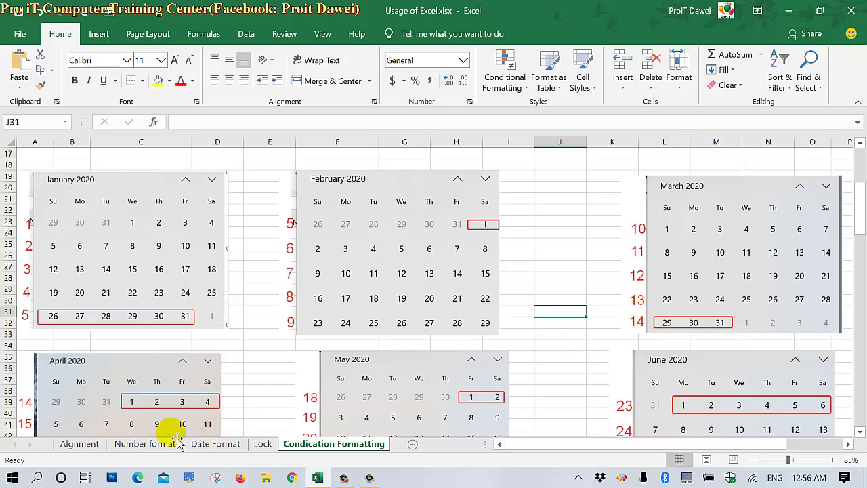
{"action": "scroll", "coordinate": [101, 407], "scroll_direction": "down", "scroll_amount": 1}
{"action": "scroll", "coordinate": [102, 406], "scroll_direction": "down", "scroll_amount": 3}
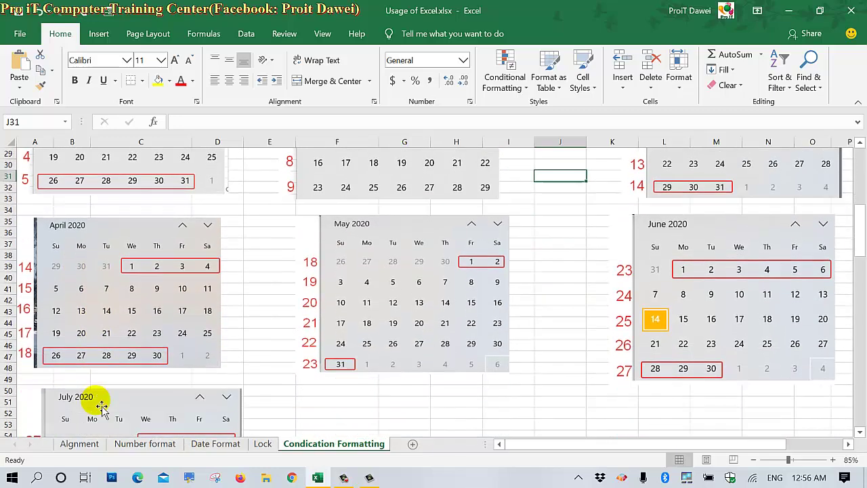
{"action": "scroll", "coordinate": [102, 407], "scroll_direction": "down", "scroll_amount": 1}
{"action": "scroll", "coordinate": [99, 404], "scroll_direction": "up", "scroll_amount": 2, "text": "ctrl"}
{"action": "scroll", "coordinate": [95, 402], "scroll_direction": "up", "scroll_amount": 1, "text": "ctrl"}
{"action": "scroll", "coordinate": [89, 400], "scroll_direction": "left", "scroll_amount": 3}
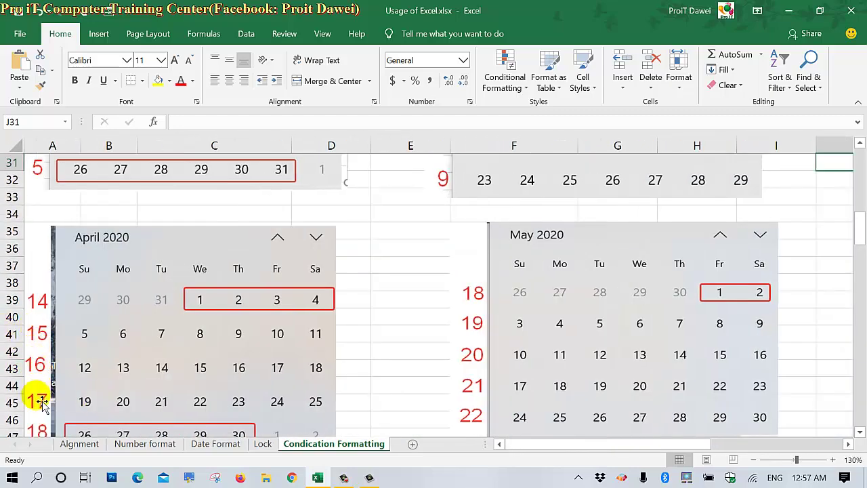
Drag the June 2020 calendar picture left and up beside the May 2020 calendar
{"action": "left_click", "coordinate": [85, 367]}
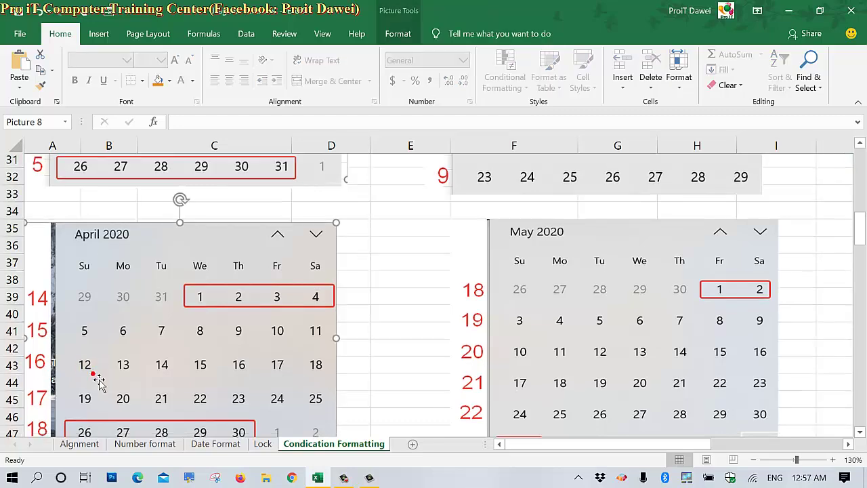
{"action": "scroll", "coordinate": [97, 380], "scroll_direction": "down", "scroll_amount": 2}
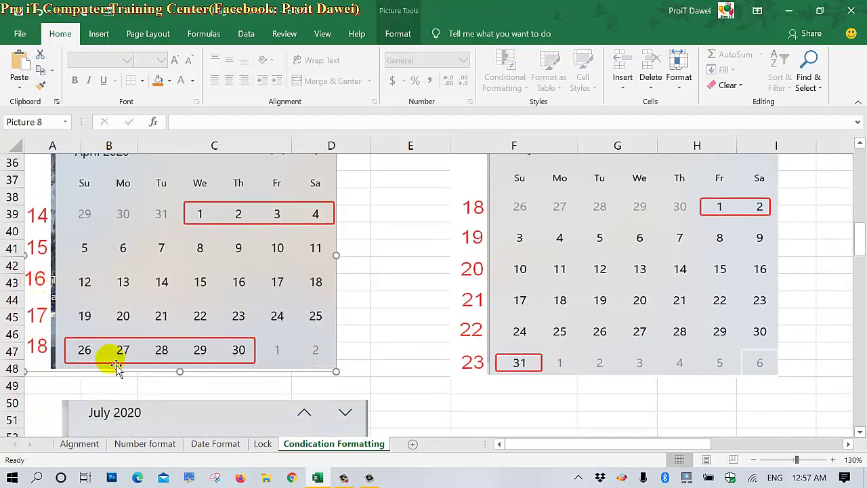
{"action": "scroll", "coordinate": [177, 309], "scroll_direction": "up", "scroll_amount": 1}
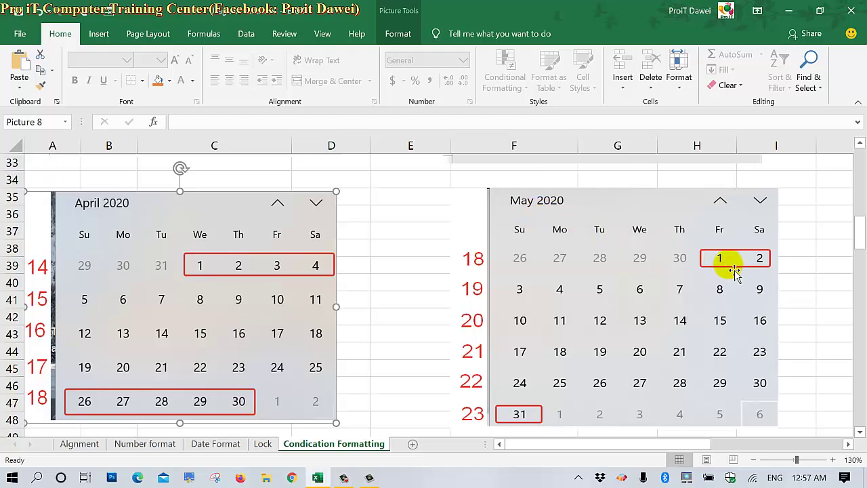
{"action": "left_click", "coordinate": [578, 260]}
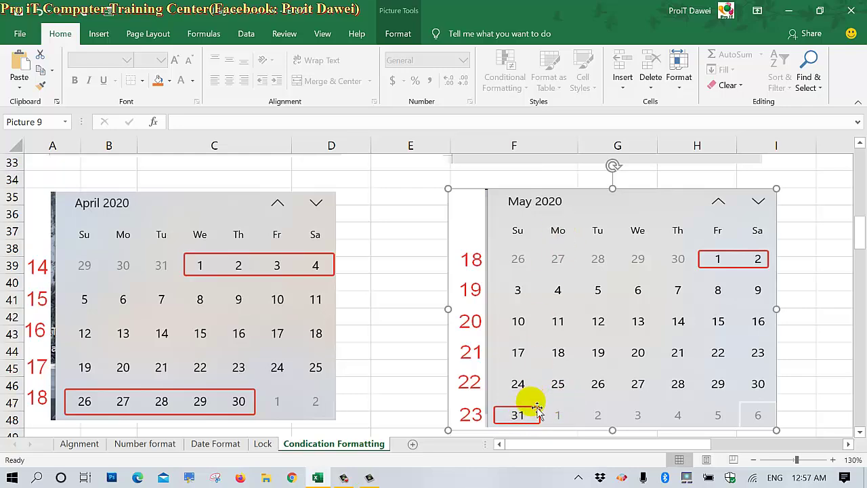
{"action": "left_click_drag", "start_coordinate": [531, 445], "coordinate": [623, 445]}
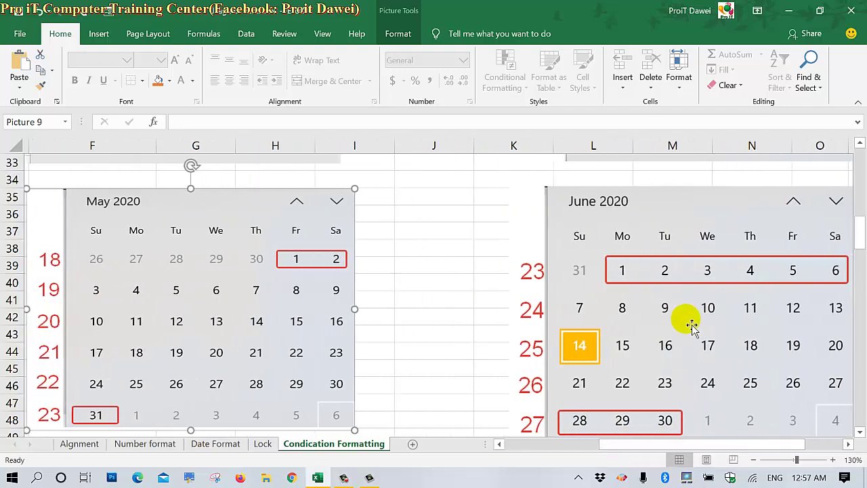
{"action": "left_click_drag", "start_coordinate": [693, 323], "coordinate": [582, 306]}
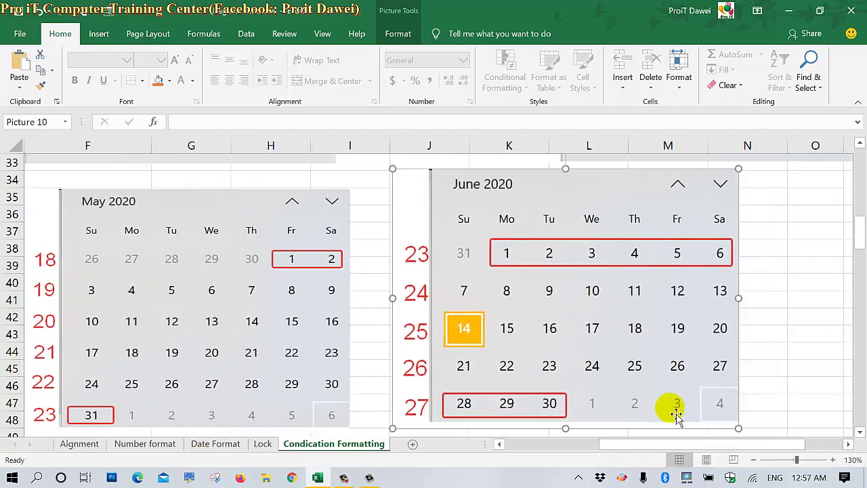
{"action": "left_click_drag", "start_coordinate": [637, 455], "coordinate": [618, 449]}
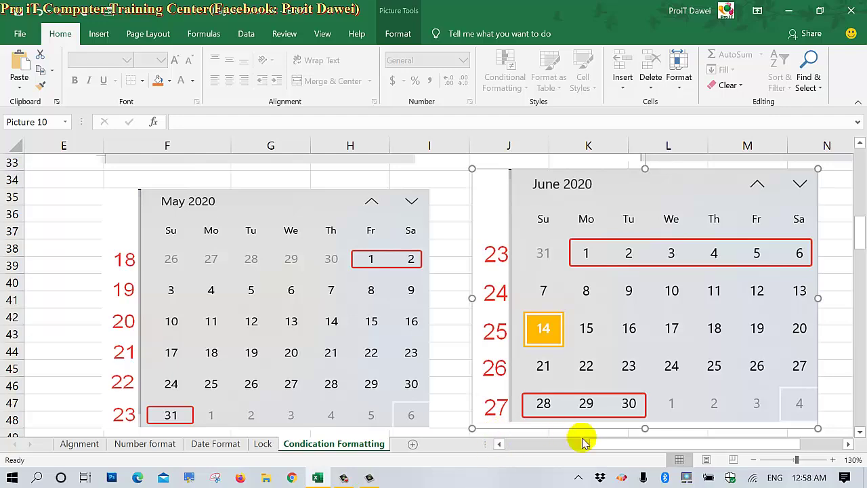
{"action": "mouse_move", "coordinate": [583, 442]}
{"action": "left_mouse_down"}
{"action": "mouse_move", "coordinate": [635, 452]}
{"action": "mouse_move", "coordinate": [623, 455]}
{"action": "left_mouse_up"}
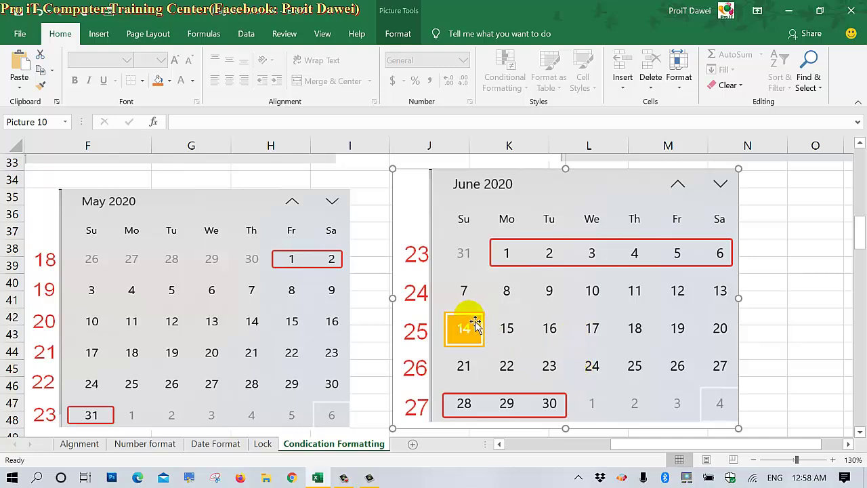
{"action": "left_click", "coordinate": [799, 478]}
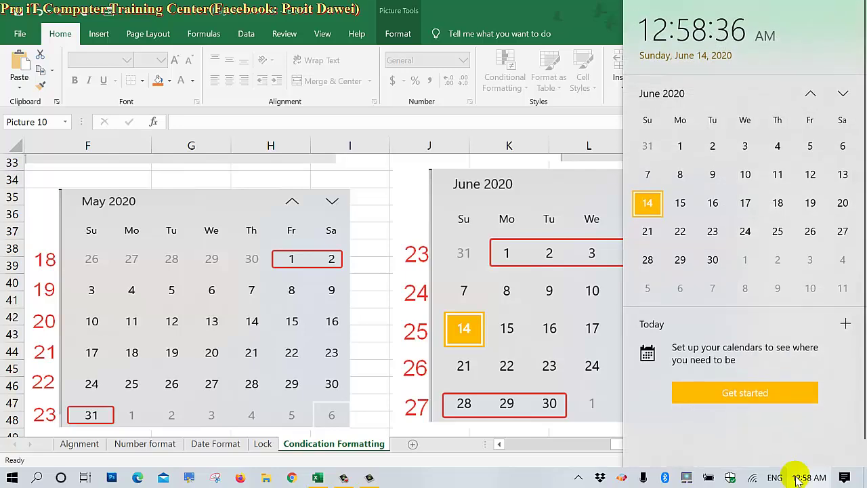
{"action": "left_click", "coordinate": [800, 479]}
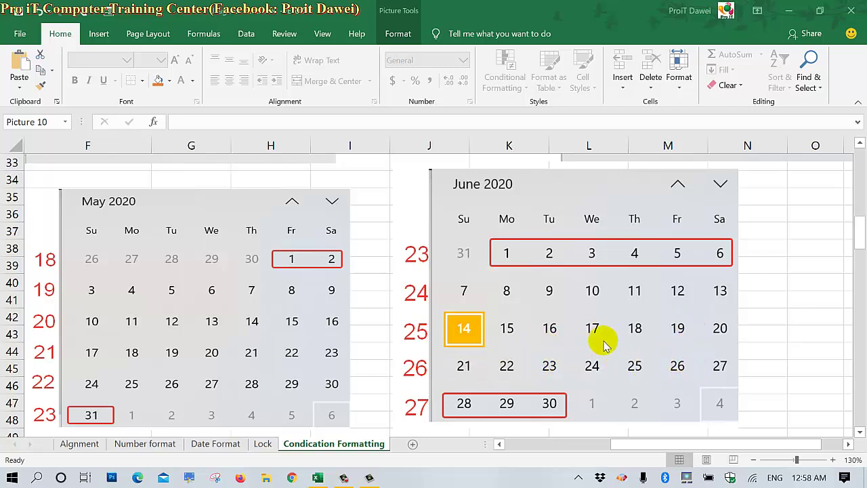
Drag the June 2020 calendar picture down-left next to the July 2020 calendar
{"action": "left_click", "coordinate": [407, 378]}
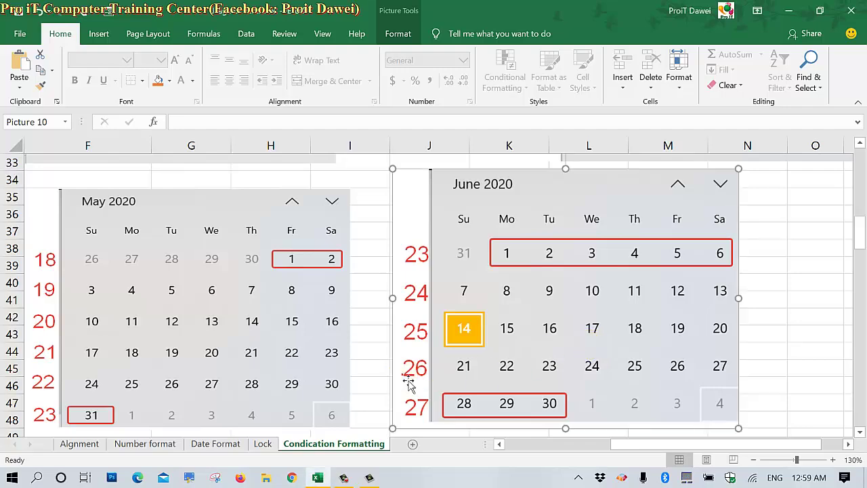
{"action": "scroll", "coordinate": [409, 381], "scroll_direction": "down", "scroll_amount": 4}
{"action": "scroll", "coordinate": [408, 378], "scroll_direction": "up", "scroll_amount": 4}
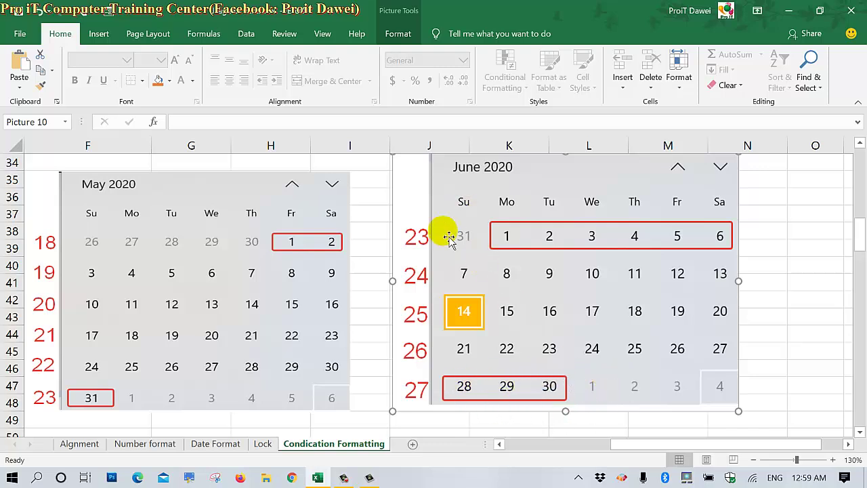
{"action": "scroll", "coordinate": [356, 332], "scroll_direction": "down", "scroll_amount": 3}
{"action": "left_click_drag", "start_coordinate": [640, 443], "coordinate": [418, 453]}
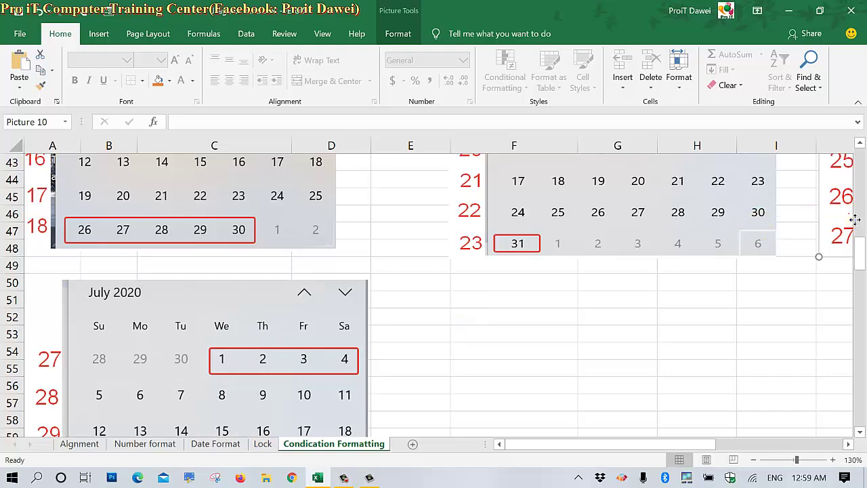
{"action": "left_click_drag", "start_coordinate": [855, 219], "coordinate": [511, 427]}
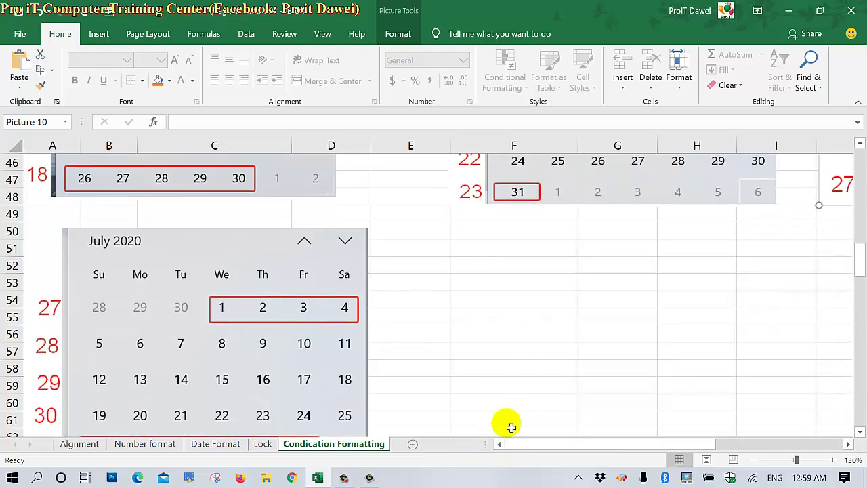
{"action": "left_click_drag", "start_coordinate": [820, 199], "coordinate": [542, 349]}
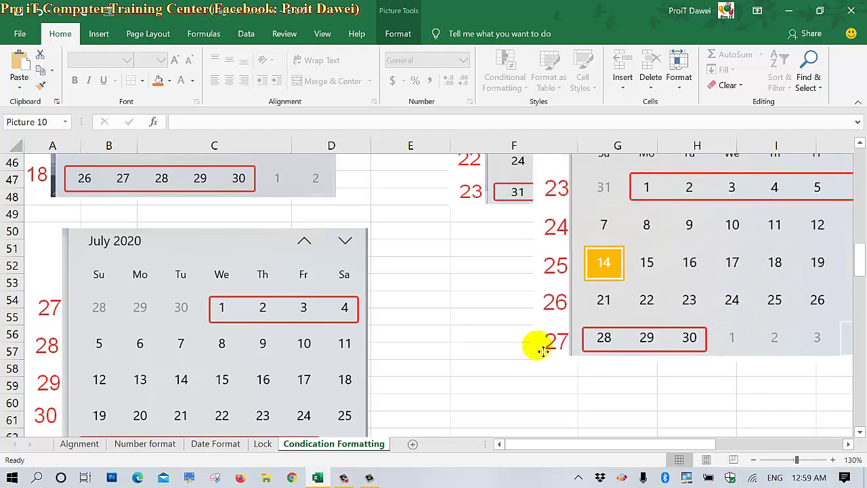
{"action": "left_click_drag", "start_coordinate": [624, 280], "coordinate": [472, 392]}
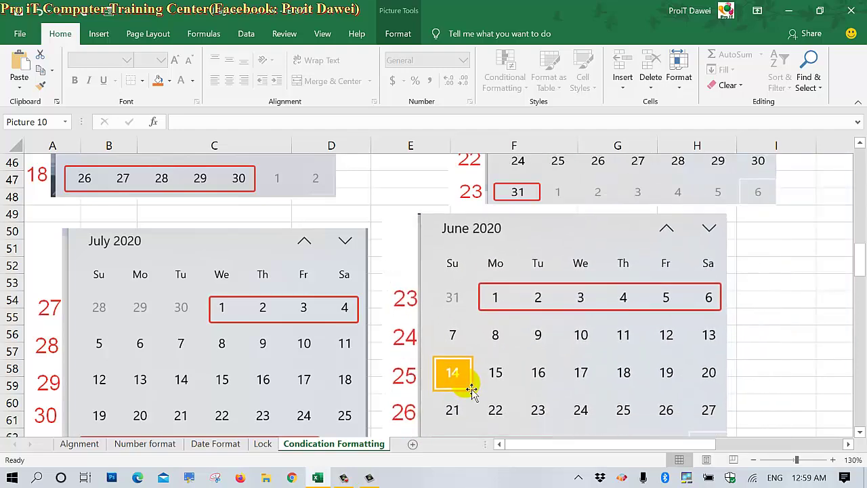
Scroll back up to the Equala to, Between, Grather thand and Less Than columns
{"action": "scroll", "coordinate": [472, 391], "scroll_direction": "down", "scroll_amount": 2}
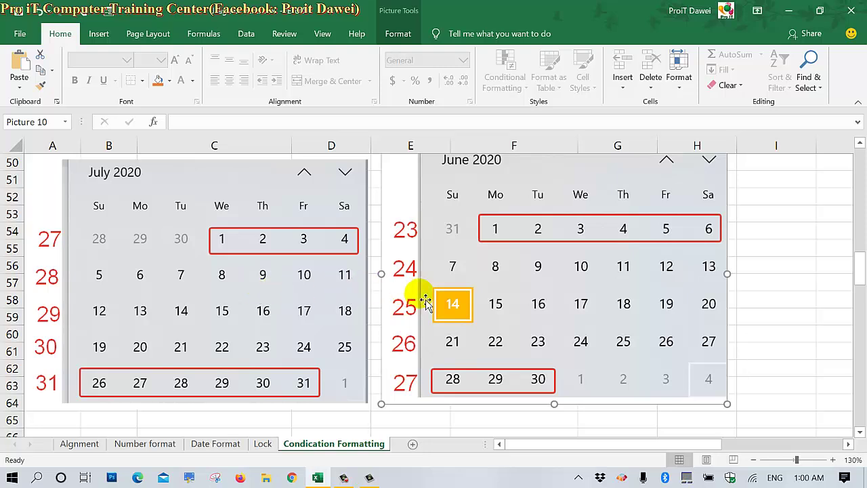
{"action": "scroll", "coordinate": [425, 300], "scroll_direction": "up", "scroll_amount": 1}
{"action": "scroll", "coordinate": [426, 300], "scroll_direction": "up", "scroll_amount": 2}
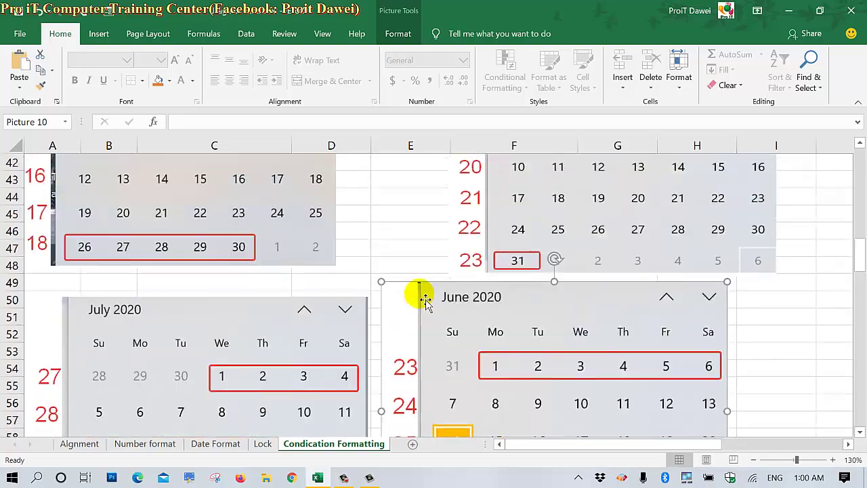
{"action": "scroll", "coordinate": [425, 300], "scroll_direction": "up", "scroll_amount": 5}
{"action": "scroll", "coordinate": [425, 300], "scroll_direction": "up", "scroll_amount": 5}
{"action": "scroll", "coordinate": [426, 300], "scroll_direction": "up", "scroll_amount": 1}
{"action": "scroll", "coordinate": [425, 300], "scroll_direction": "up", "scroll_amount": 3}
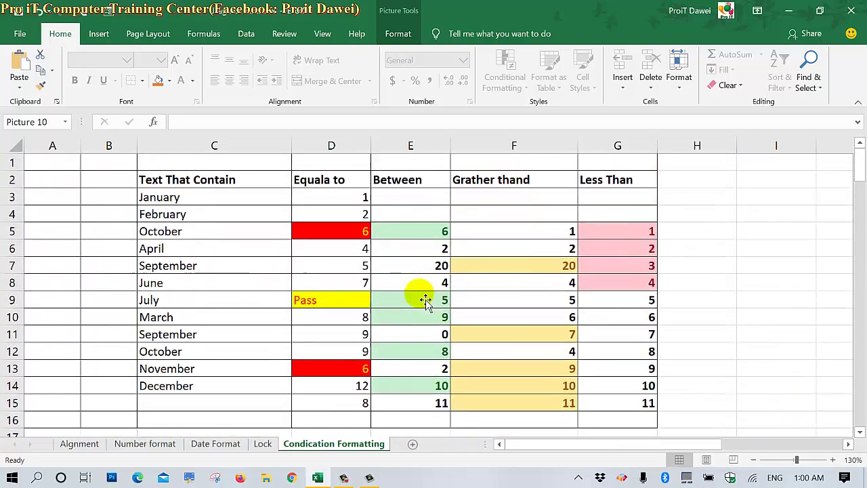
{"action": "scroll", "coordinate": [426, 300], "scroll_direction": "down", "scroll_amount": 6}
{"action": "scroll", "coordinate": [425, 300], "scroll_direction": "down", "scroll_amount": 8}
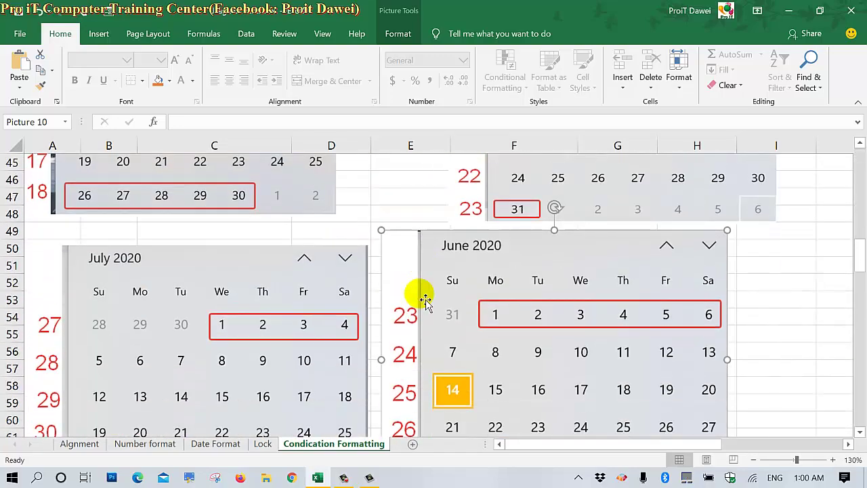
{"action": "scroll", "coordinate": [426, 300], "scroll_direction": "down", "scroll_amount": 8}
{"action": "scroll", "coordinate": [426, 300], "scroll_direction": "down", "scroll_amount": 3}
{"action": "scroll", "coordinate": [426, 300], "scroll_direction": "up", "scroll_amount": 2}
{"action": "scroll", "coordinate": [426, 300], "scroll_direction": "up", "scroll_amount": 1}
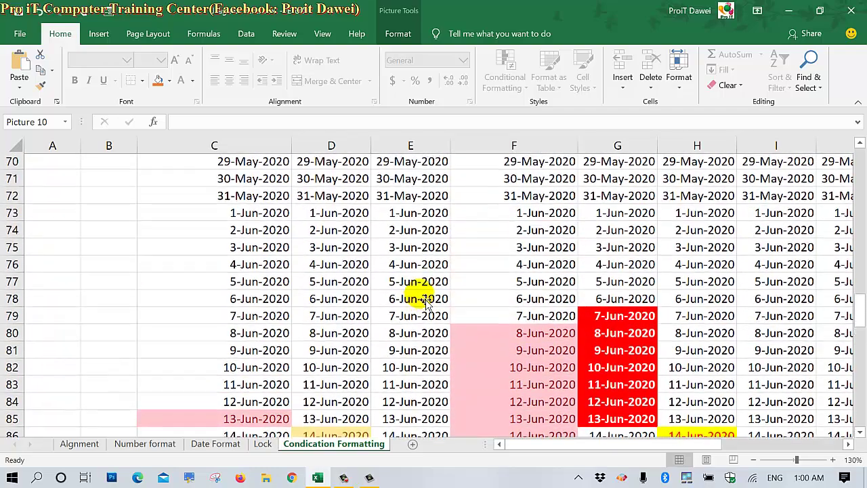
{"action": "scroll", "coordinate": [425, 300], "scroll_direction": "up", "scroll_amount": 2}
{"action": "scroll", "coordinate": [425, 300], "scroll_direction": "down", "scroll_amount": 2}
{"action": "scroll", "coordinate": [426, 301], "scroll_direction": "down", "scroll_amount": 2}
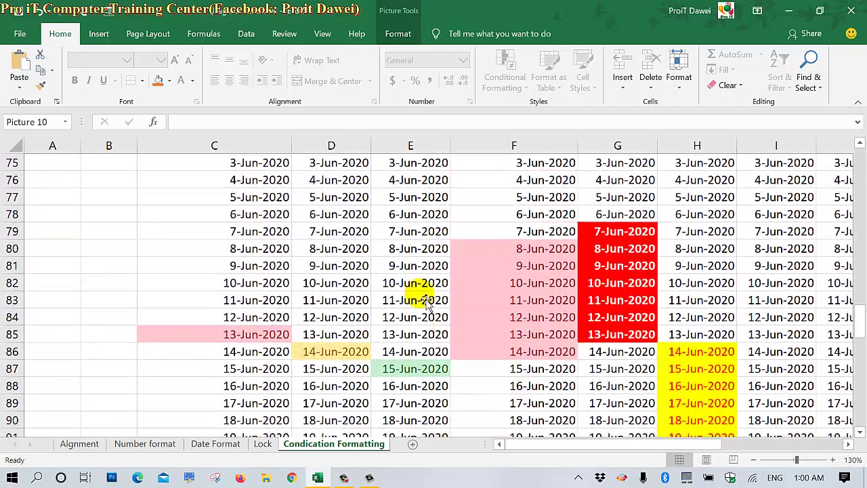
{"action": "left_click", "coordinate": [529, 250]}
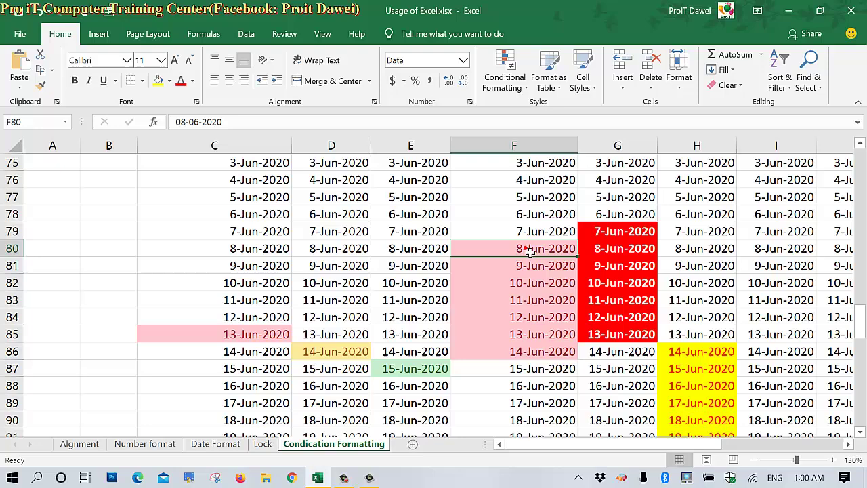
{"action": "left_click", "coordinate": [533, 355]}
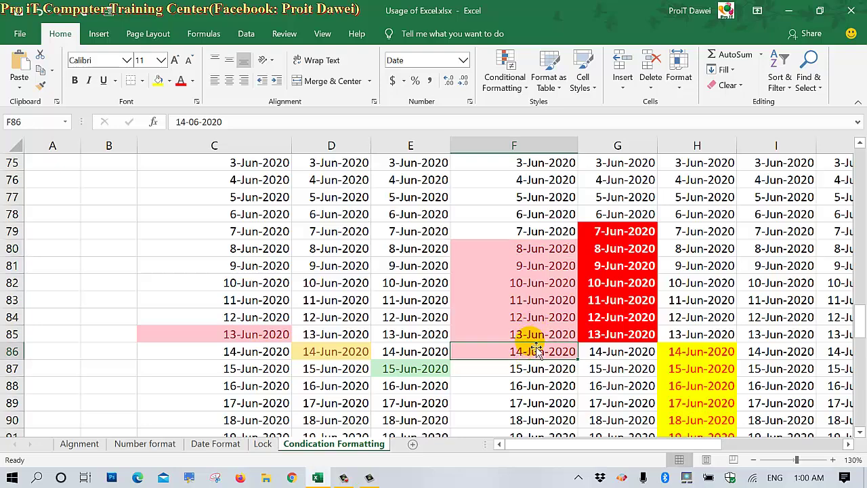
{"action": "left_click", "coordinate": [535, 337]}
{"action": "left_click", "coordinate": [534, 325]}
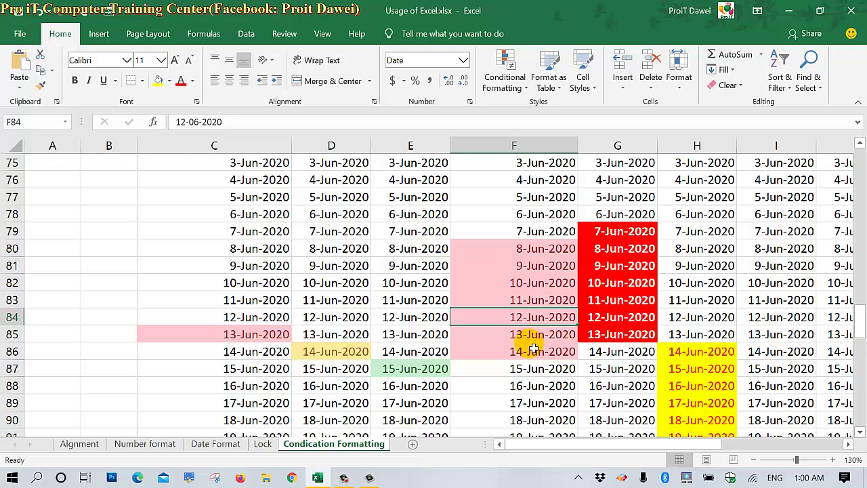
{"action": "left_click", "coordinate": [535, 349]}
{"action": "left_click", "coordinate": [533, 338]}
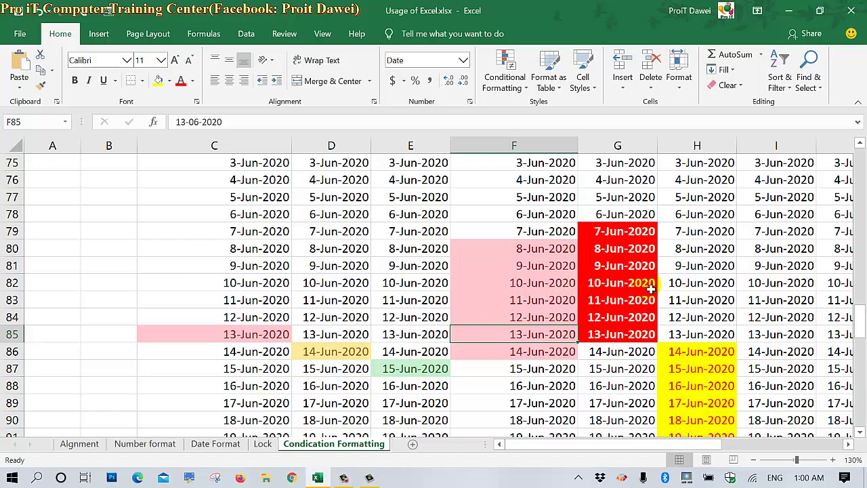
{"action": "scroll", "coordinate": [651, 288], "scroll_direction": "down", "scroll_amount": 1}
{"action": "scroll", "coordinate": [651, 288], "scroll_direction": "down", "scroll_amount": 1}
{"action": "scroll", "coordinate": [664, 323], "scroll_direction": "up", "scroll_amount": 2}
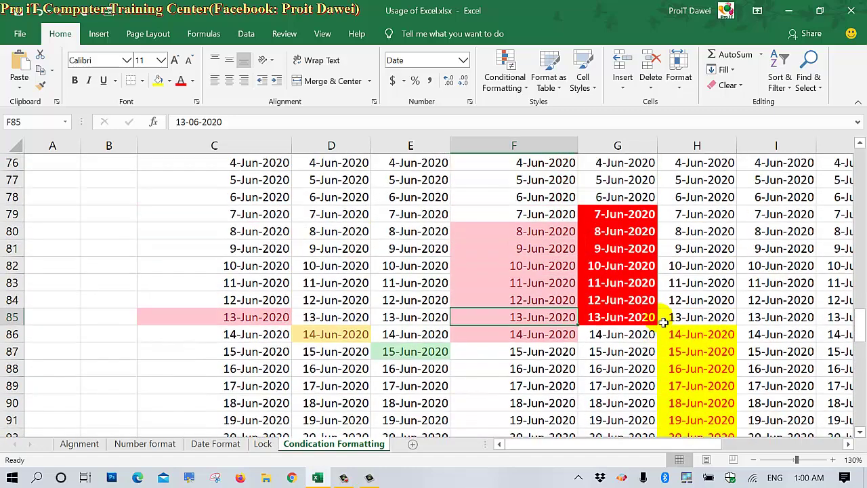
{"action": "left_click", "coordinate": [639, 271]}
{"action": "scroll", "coordinate": [639, 271], "scroll_direction": "up", "scroll_amount": 3}
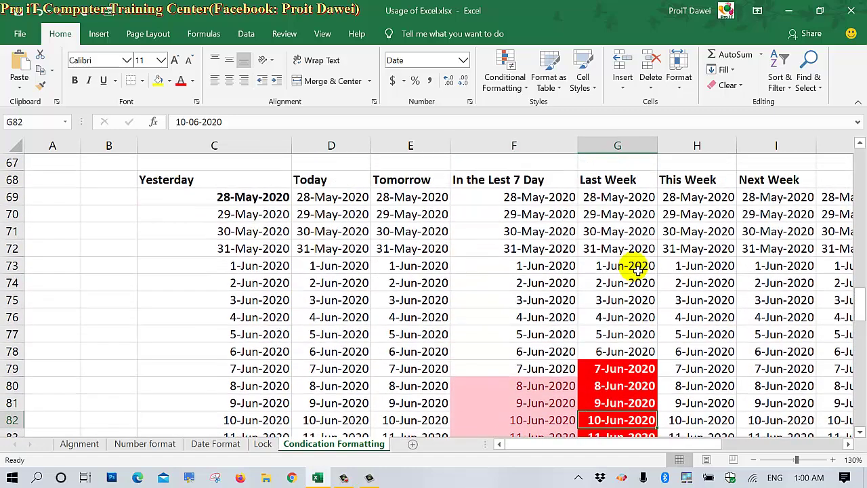
{"action": "scroll", "coordinate": [638, 270], "scroll_direction": "down", "scroll_amount": 1}
{"action": "scroll", "coordinate": [638, 270], "scroll_direction": "down", "scroll_amount": 1}
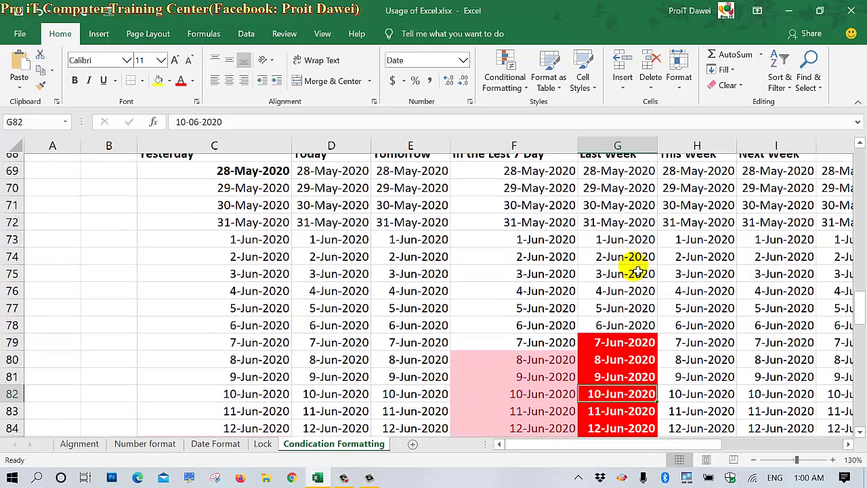
{"action": "scroll", "coordinate": [634, 266], "scroll_direction": "down", "scroll_amount": 1}
{"action": "scroll", "coordinate": [634, 265], "scroll_direction": "down", "scroll_amount": 3}
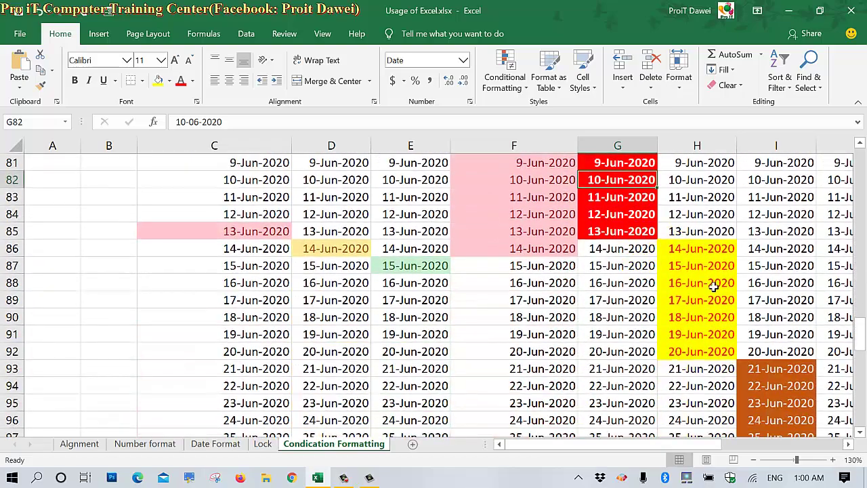
{"action": "scroll", "coordinate": [714, 287], "scroll_direction": "up", "scroll_amount": 1}
{"action": "scroll", "coordinate": [747, 281], "scroll_direction": "up", "scroll_amount": 3}
{"action": "scroll", "coordinate": [748, 283], "scroll_direction": "up", "scroll_amount": 2}
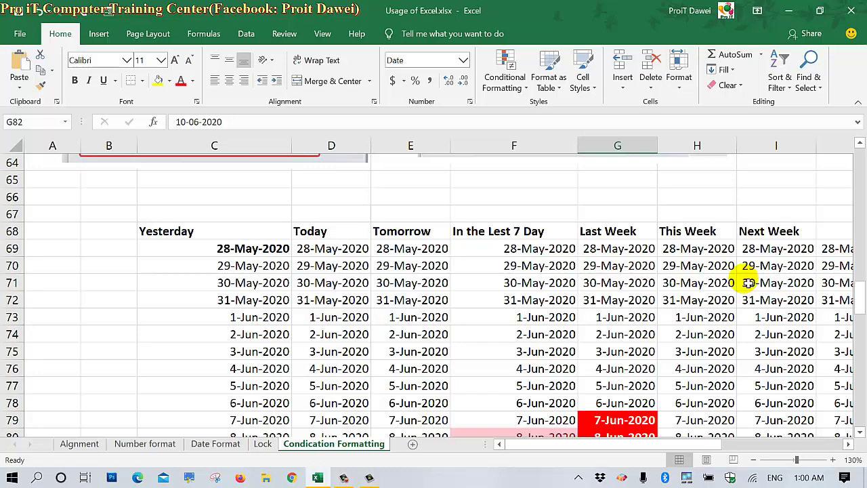
Enter the heading This Month in J68 and select the dates J69:J132
{"action": "left_click_drag", "start_coordinate": [637, 445], "coordinate": [701, 430]}
{"action": "left_click", "coordinate": [600, 229]}
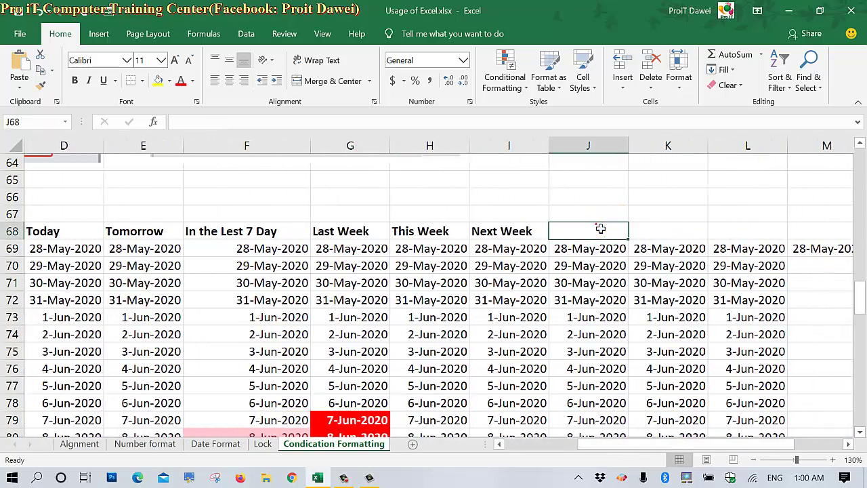
{"action": "type", "text": "This Mont"}
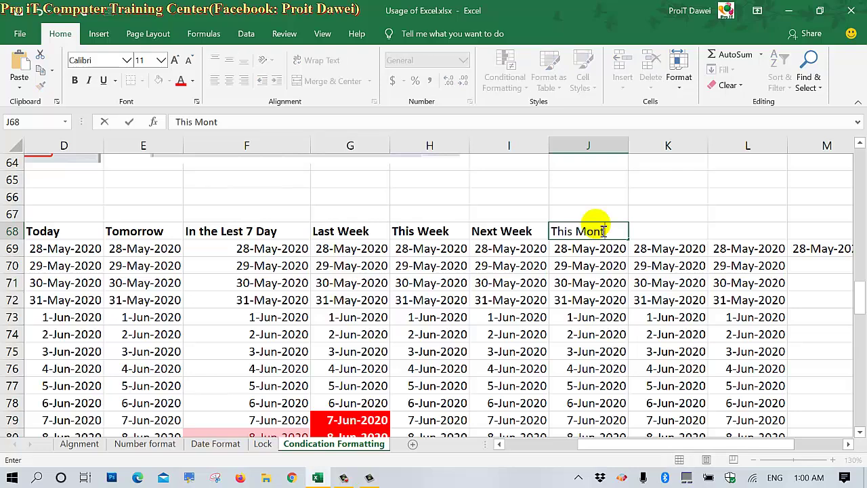
{"action": "left_click", "coordinate": [660, 256]}
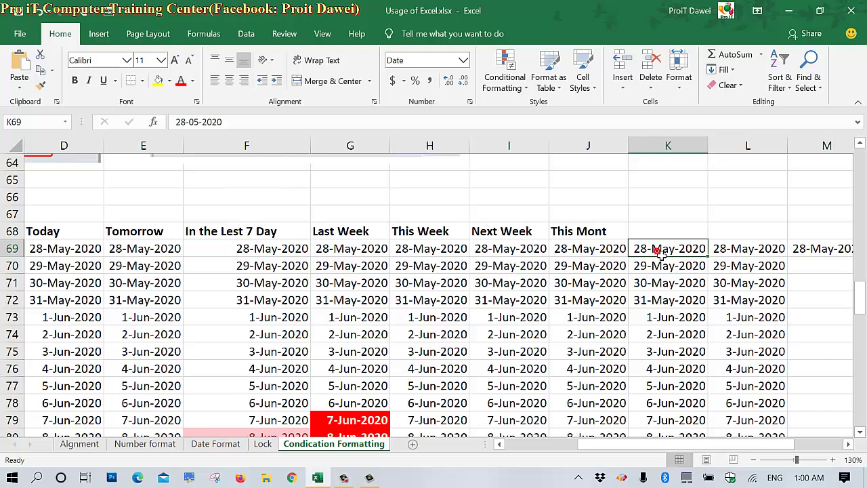
{"action": "double_click", "coordinate": [613, 231]}
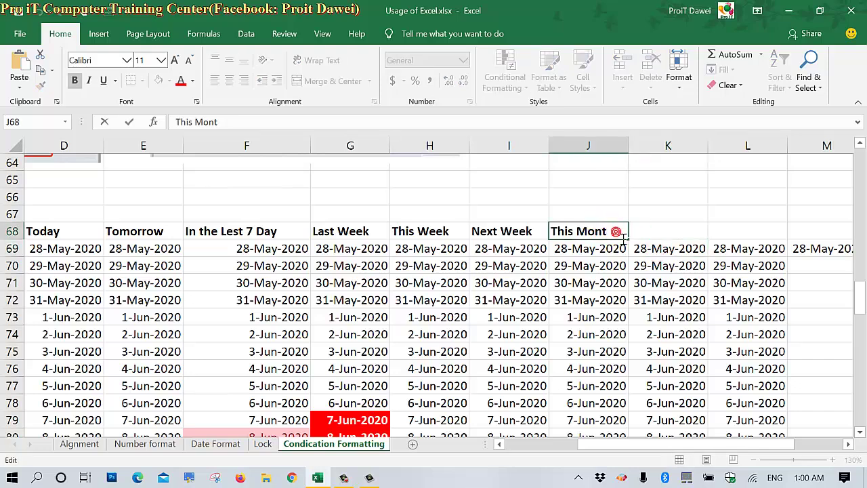
{"action": "type", "text": "h"}
{"action": "key", "text": "Return"}
{"action": "mouse_move", "coordinate": [605, 250]}
{"action": "left_mouse_down"}
{"action": "mouse_move", "coordinate": [582, 478]}
{"action": "mouse_move", "coordinate": [596, 415]}
{"action": "mouse_move", "coordinate": [588, 403]}
{"action": "left_mouse_up"}
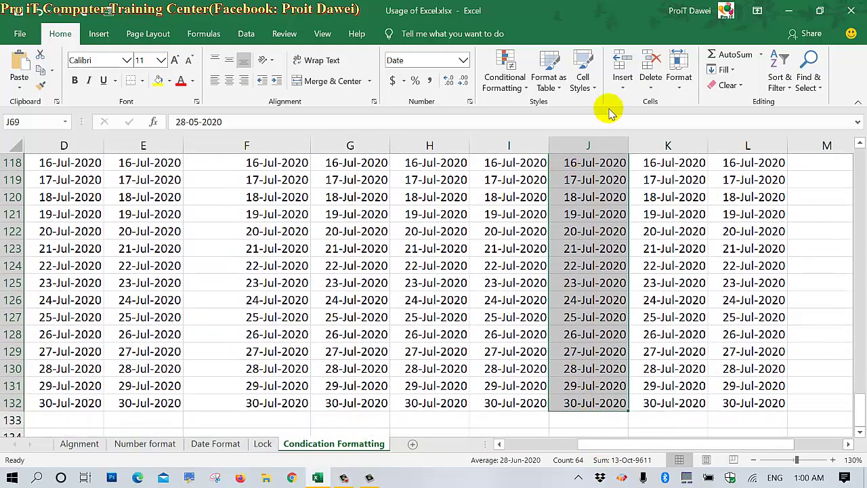
Start an A Date Occurring rule for column J set to This Month
{"action": "left_click", "coordinate": [507, 89]}
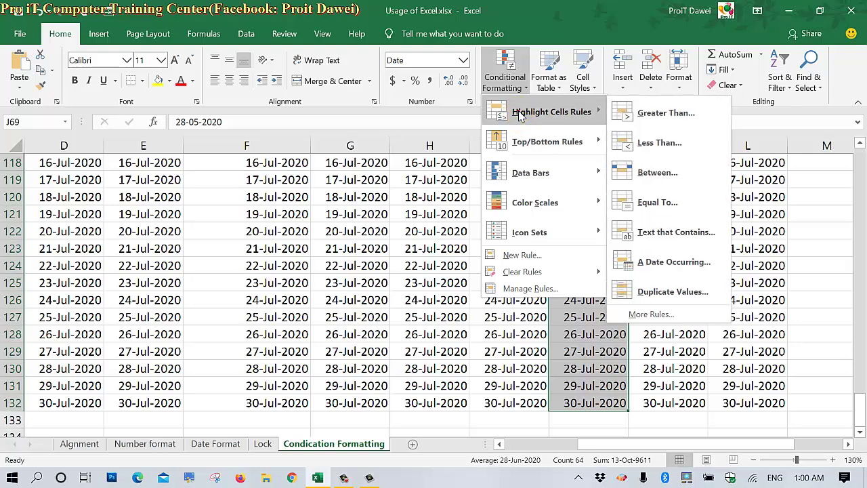
{"action": "left_click", "coordinate": [654, 271]}
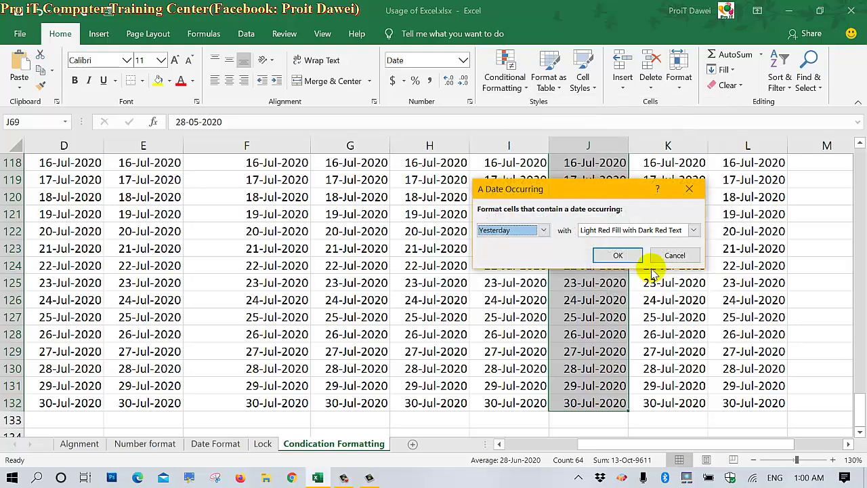
{"action": "left_click", "coordinate": [526, 227]}
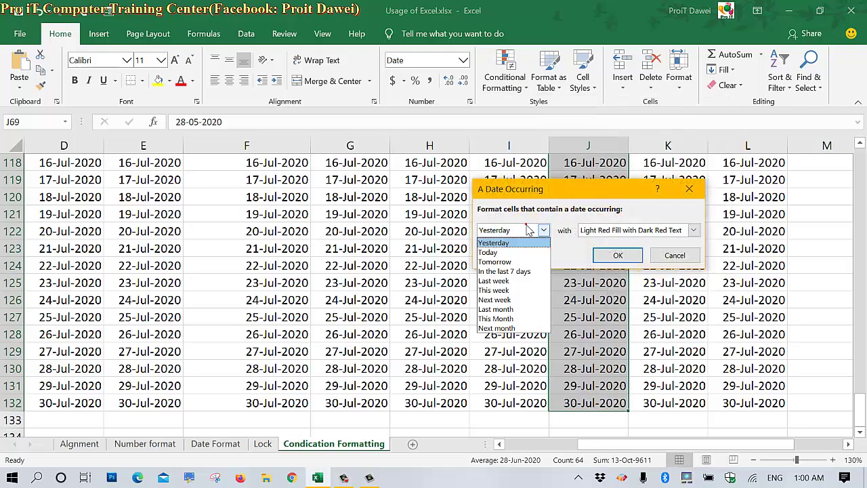
{"action": "left_click", "coordinate": [512, 320]}
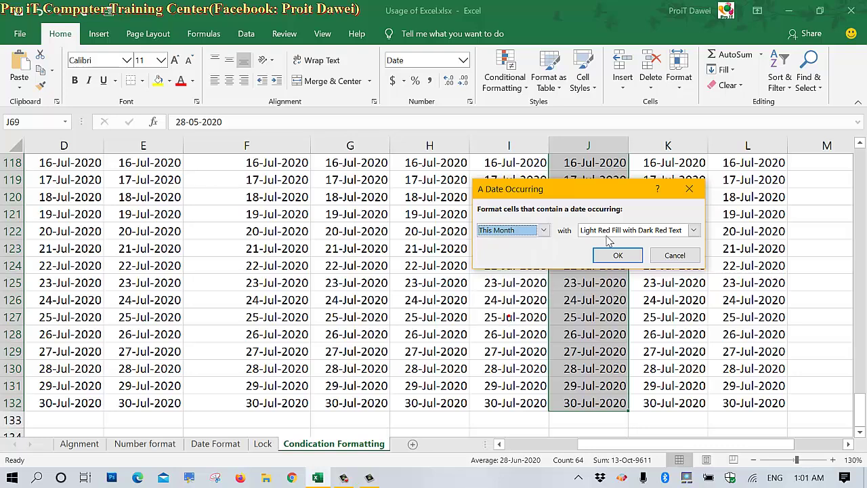
Define a custom light orange fill with yellow font for the rule
{"action": "left_click", "coordinate": [645, 234]}
{"action": "left_click", "coordinate": [602, 298]}
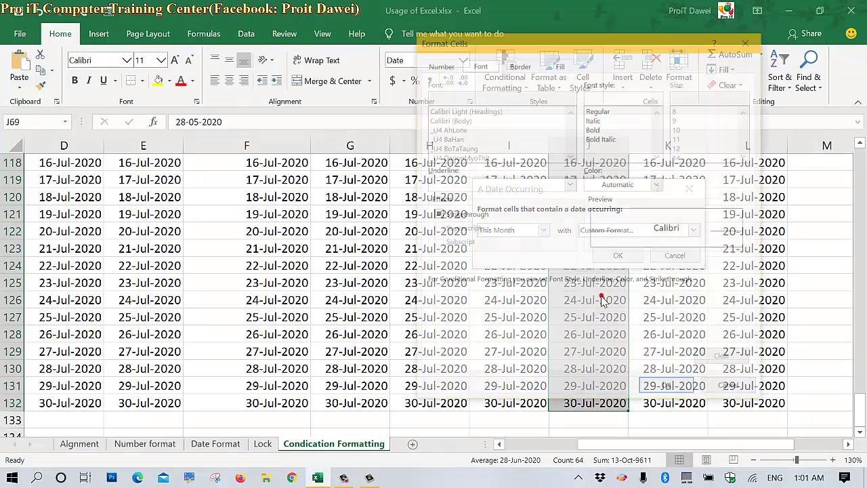
{"action": "left_click", "coordinate": [558, 63]}
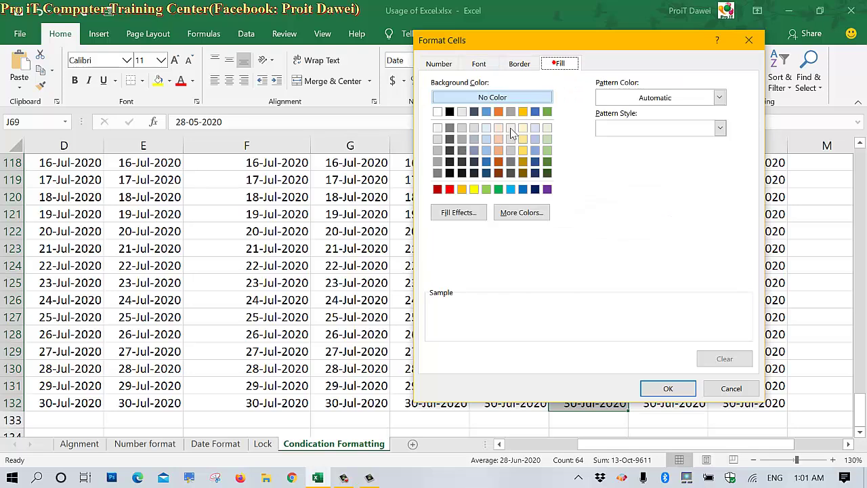
{"action": "left_click", "coordinate": [497, 151]}
{"action": "left_click", "coordinate": [478, 63]}
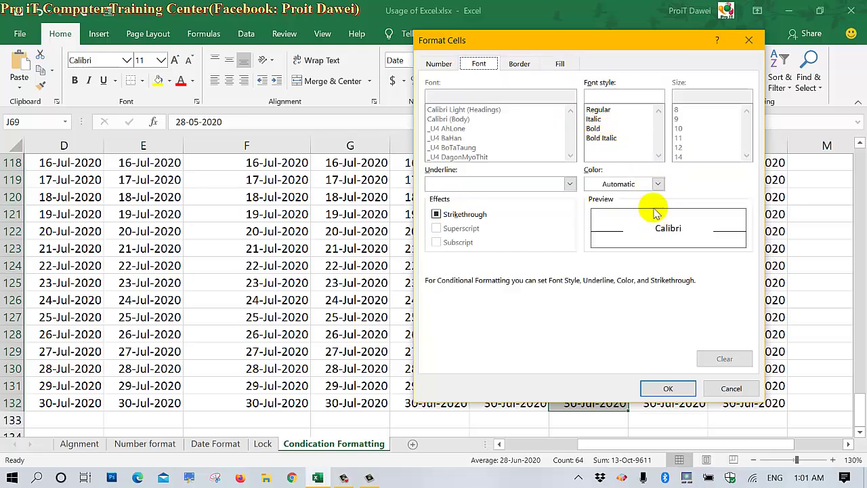
{"action": "left_click", "coordinate": [657, 183]}
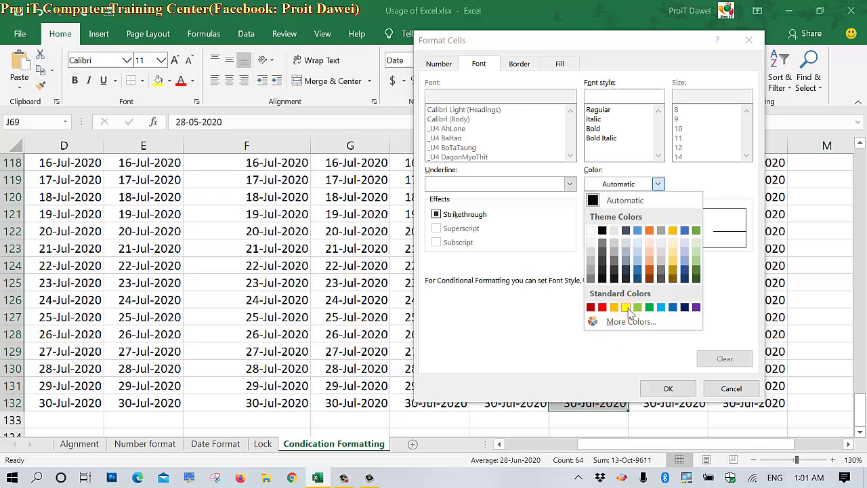
{"action": "left_click", "coordinate": [626, 309]}
{"action": "left_click", "coordinate": [664, 387]}
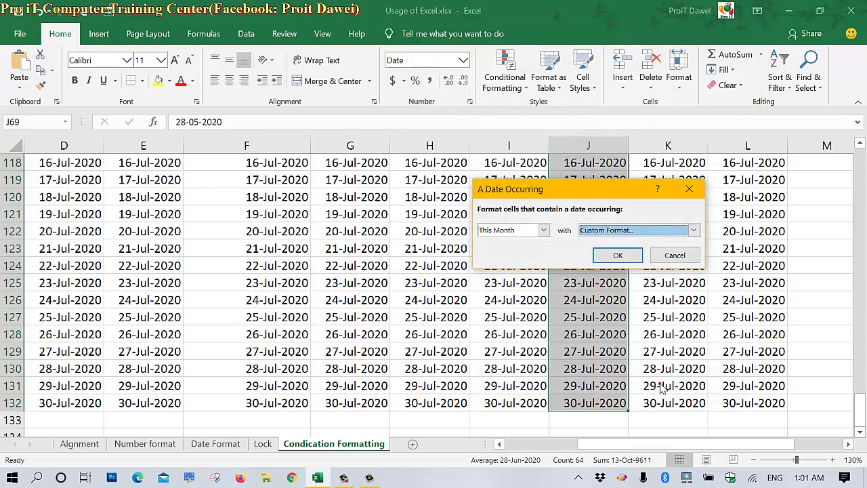
Apply the This Month rule to column J and check its 1-Jun, 30-Jun and 1-Jul-2020 dates
{"action": "left_click", "coordinate": [613, 256]}
{"action": "scroll", "coordinate": [610, 259], "scroll_direction": "up", "scroll_amount": 3}
{"action": "scroll", "coordinate": [610, 260], "scroll_direction": "up", "scroll_amount": 4}
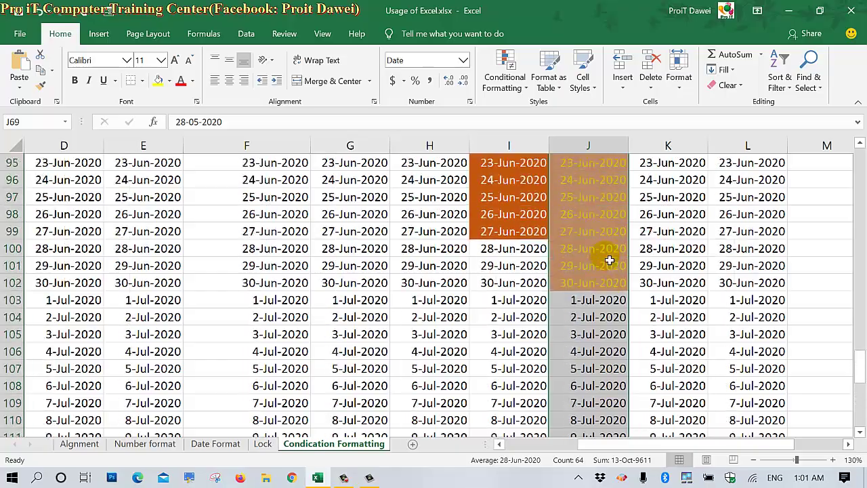
{"action": "scroll", "coordinate": [610, 260], "scroll_direction": "up", "scroll_amount": 1}
{"action": "scroll", "coordinate": [610, 259], "scroll_direction": "up", "scroll_amount": 2}
{"action": "scroll", "coordinate": [610, 260], "scroll_direction": "up", "scroll_amount": 2}
{"action": "scroll", "coordinate": [610, 259], "scroll_direction": "up", "scroll_amount": 1}
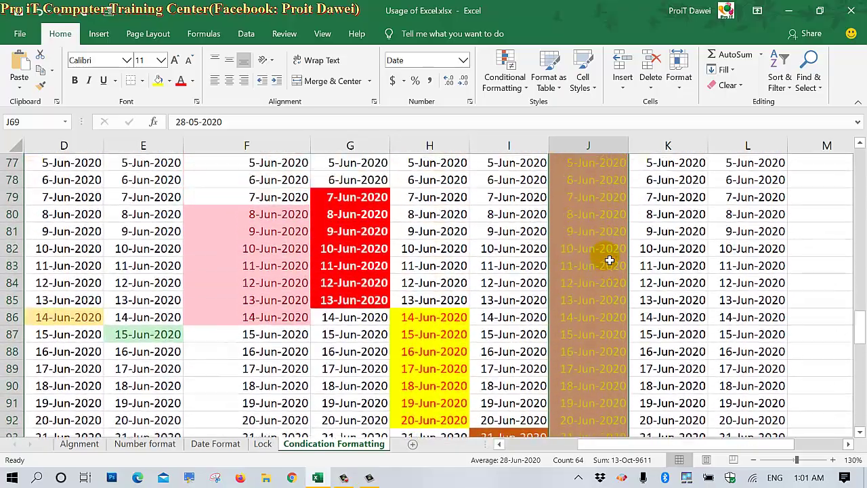
{"action": "scroll", "coordinate": [610, 260], "scroll_direction": "up", "scroll_amount": 1}
{"action": "scroll", "coordinate": [610, 260], "scroll_direction": "up", "scroll_amount": 1}
{"action": "scroll", "coordinate": [610, 259], "scroll_direction": "up", "scroll_amount": 1}
{"action": "scroll", "coordinate": [603, 244], "scroll_direction": "up", "scroll_amount": 1}
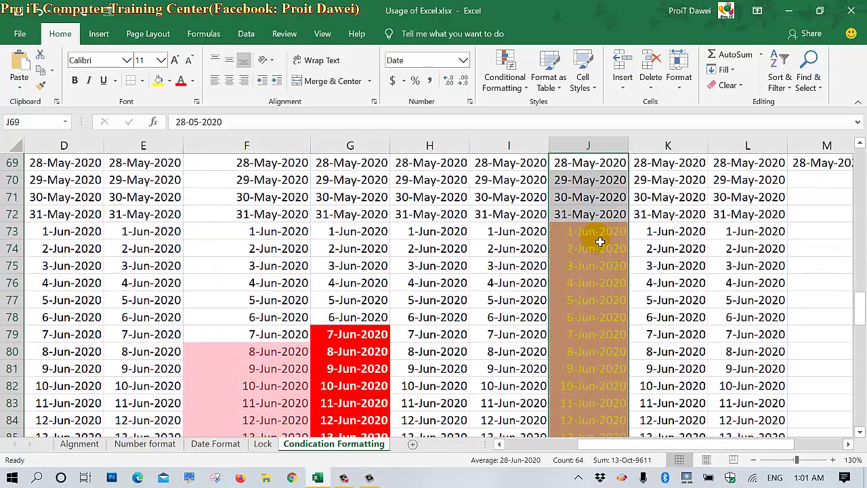
{"action": "left_click", "coordinate": [600, 237]}
{"action": "scroll", "coordinate": [597, 237], "scroll_direction": "down", "scroll_amount": 2}
{"action": "scroll", "coordinate": [599, 238], "scroll_direction": "down", "scroll_amount": 6}
{"action": "scroll", "coordinate": [599, 238], "scroll_direction": "down", "scroll_amount": 2}
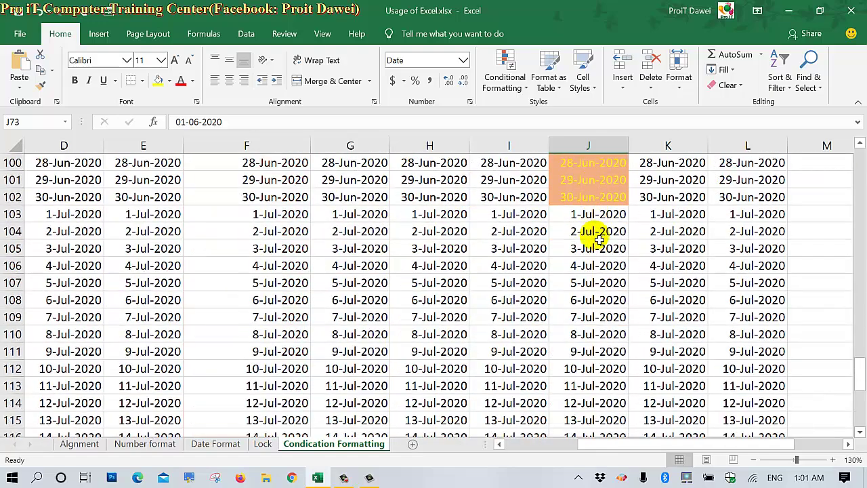
{"action": "left_click", "coordinate": [586, 213]}
{"action": "left_click", "coordinate": [582, 196]}
{"action": "scroll", "coordinate": [582, 198], "scroll_direction": "up", "scroll_amount": 2}
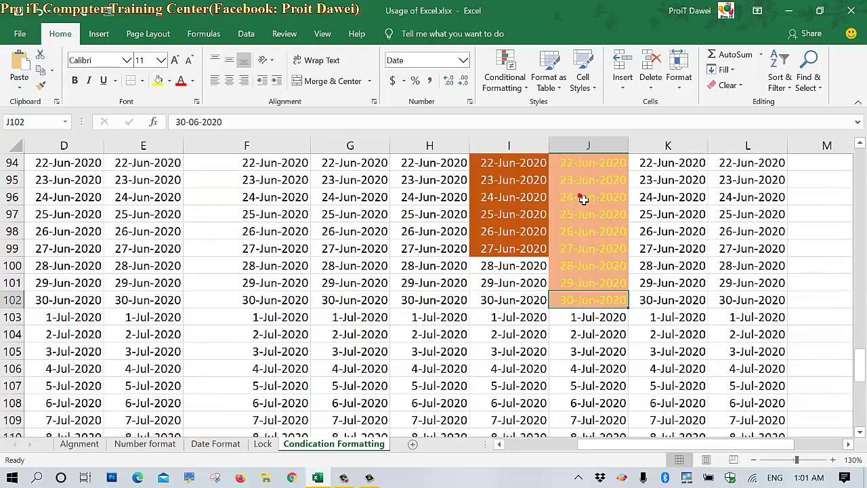
{"action": "scroll", "coordinate": [583, 200], "scroll_direction": "up", "scroll_amount": 2}
{"action": "scroll", "coordinate": [582, 198], "scroll_direction": "up", "scroll_amount": 3}
{"action": "scroll", "coordinate": [578, 196], "scroll_direction": "up", "scroll_amount": 2}
Open a new A Date Occurring rule and browse its list of date periods
{"action": "left_click", "coordinate": [504, 75]}
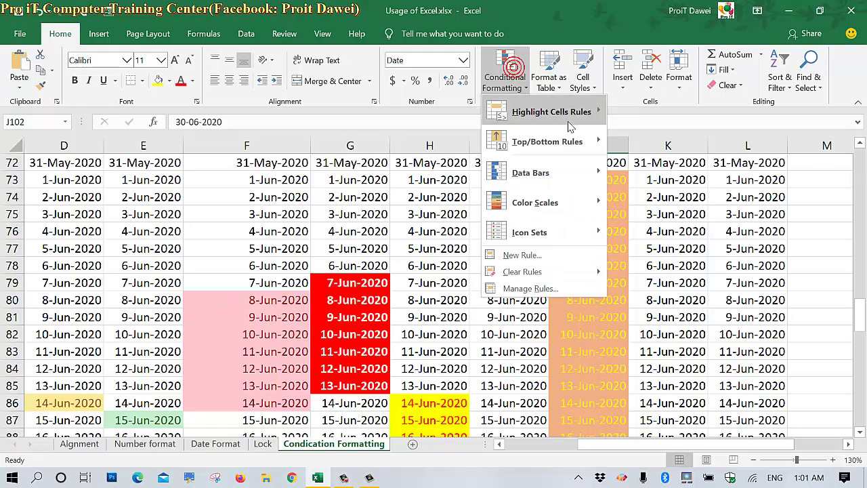
{"action": "mouse_move", "coordinate": [542, 112]}
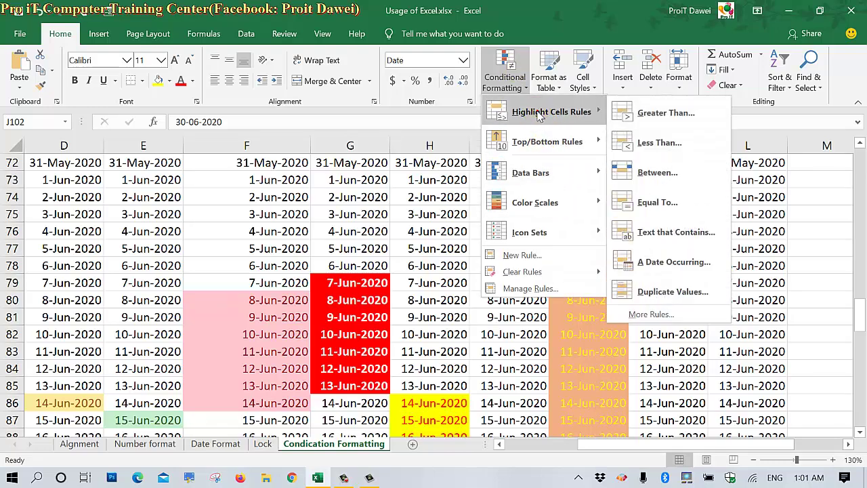
{"action": "left_click", "coordinate": [663, 254]}
{"action": "left_click", "coordinate": [521, 232]}
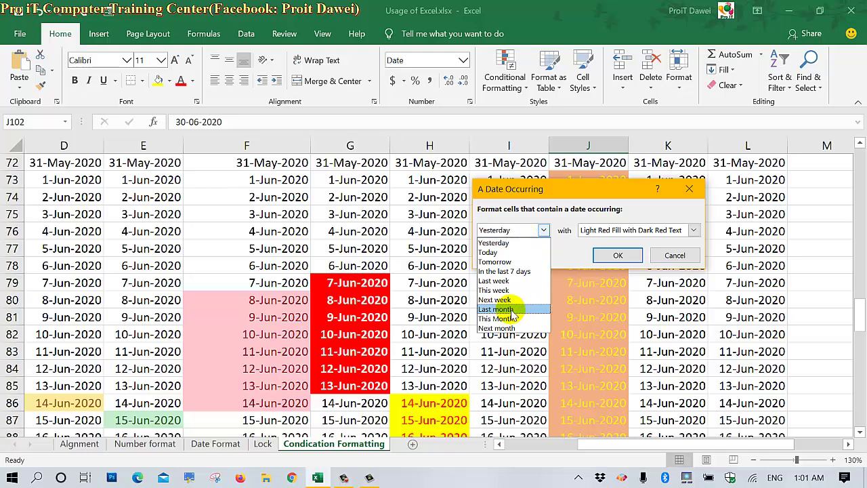
{"action": "left_click", "coordinate": [674, 260]}
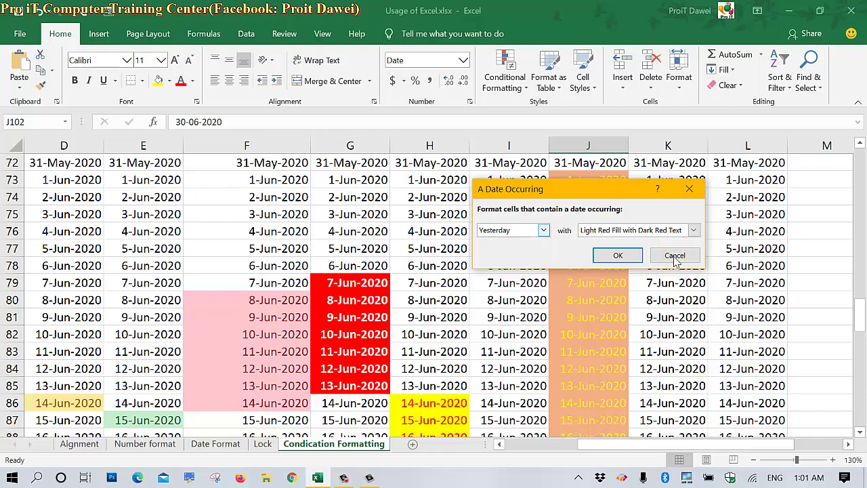
Cancel the A Date Occurring dialog without adding a rule
{"action": "left_click", "coordinate": [675, 259]}
{"action": "scroll", "coordinate": [675, 260], "scroll_direction": "up", "scroll_amount": 4}
{"action": "scroll", "coordinate": [677, 260], "scroll_direction": "up", "scroll_amount": 3}
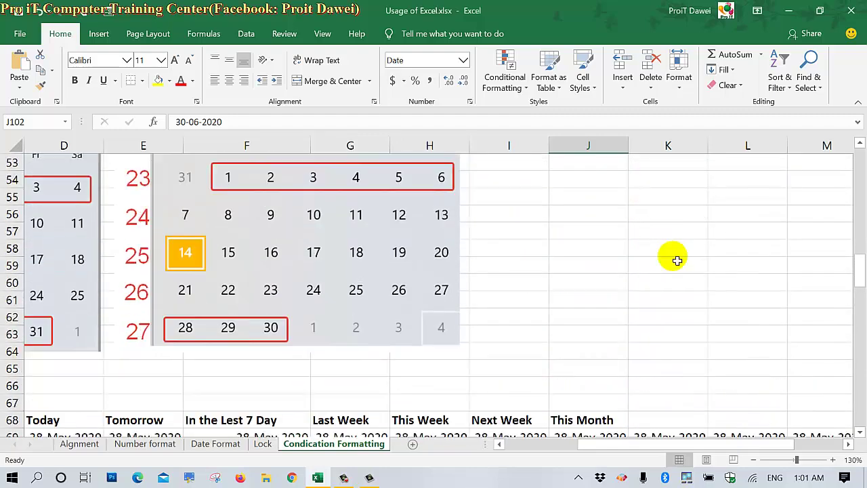
{"action": "scroll", "coordinate": [677, 260], "scroll_direction": "down", "scroll_amount": 3}
Enter 'Last Month' in K68 and 'Next Month' in L68, then select the dates from K69 down
{"action": "left_click", "coordinate": [671, 271]}
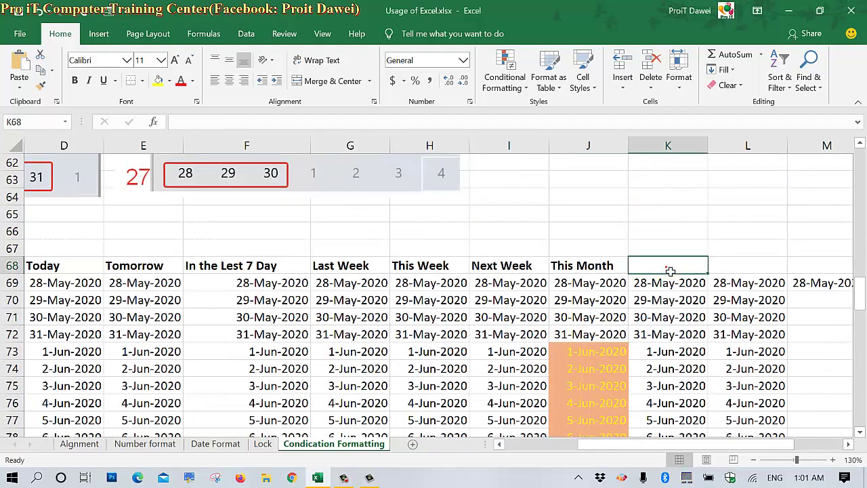
{"action": "type", "text": "Last Month"}
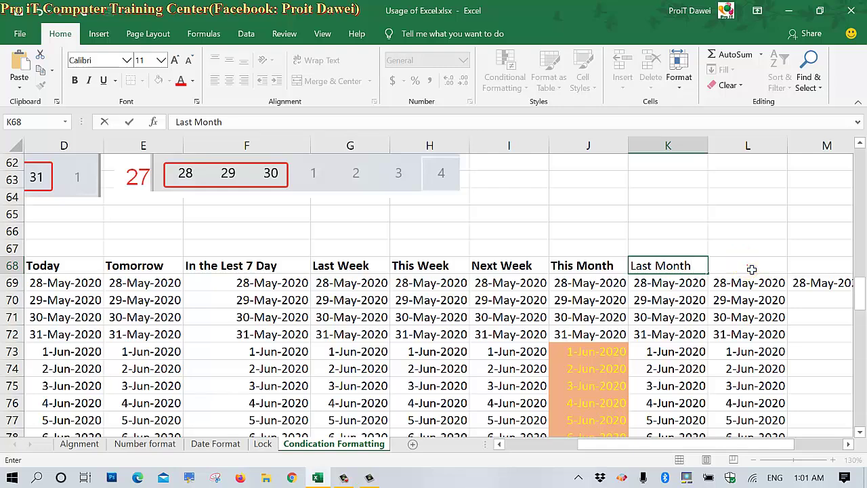
{"action": "left_click", "coordinate": [751, 270]}
{"action": "type", "text": "Next Month"}
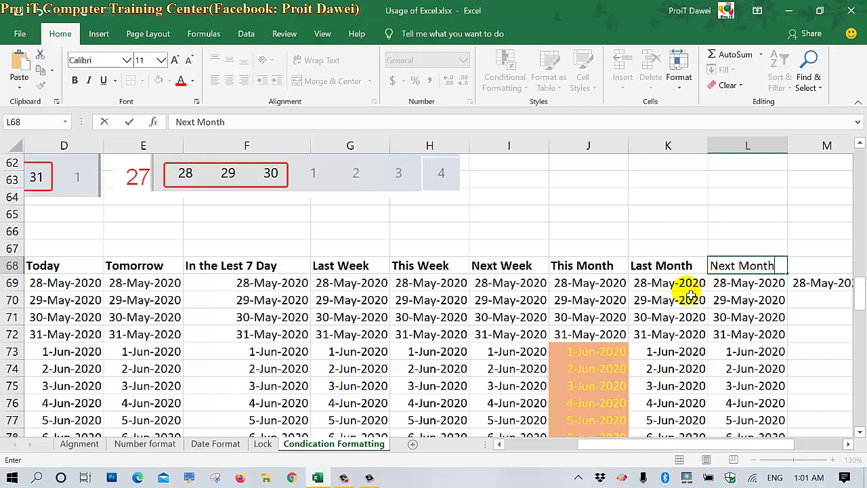
{"action": "left_click", "coordinate": [687, 289]}
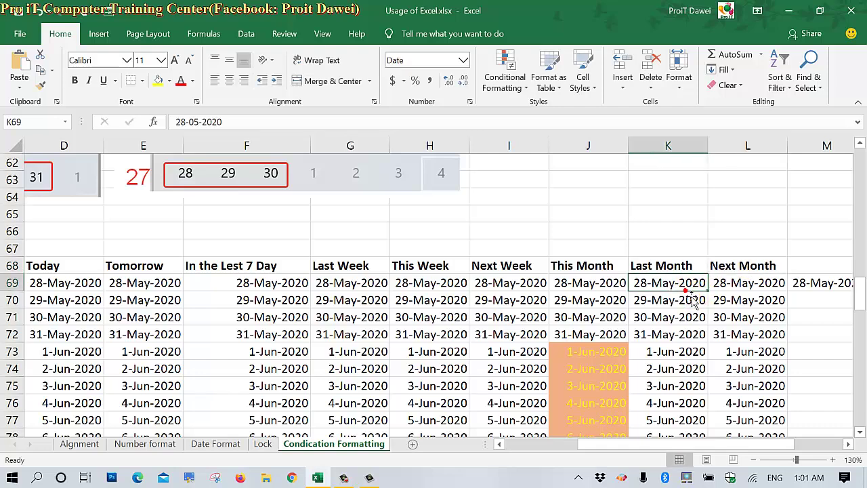
{"action": "mouse_move", "coordinate": [677, 323]}
{"action": "left_mouse_down"}
{"action": "mouse_move", "coordinate": [675, 440]}
{"action": "mouse_move", "coordinate": [680, 400]}
{"action": "left_mouse_up"}
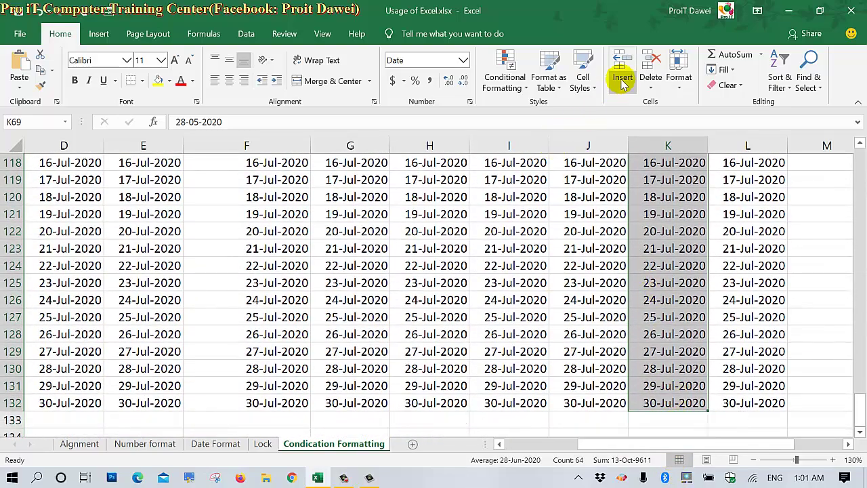
Start an A Date Occurring rule on column K with the period set to Last month
{"action": "left_click", "coordinate": [490, 80]}
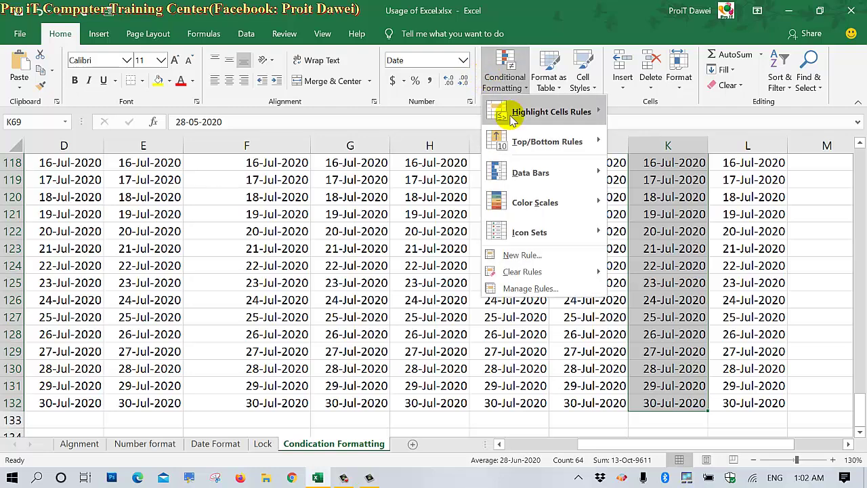
{"action": "mouse_move", "coordinate": [508, 114]}
{"action": "left_click", "coordinate": [643, 260]}
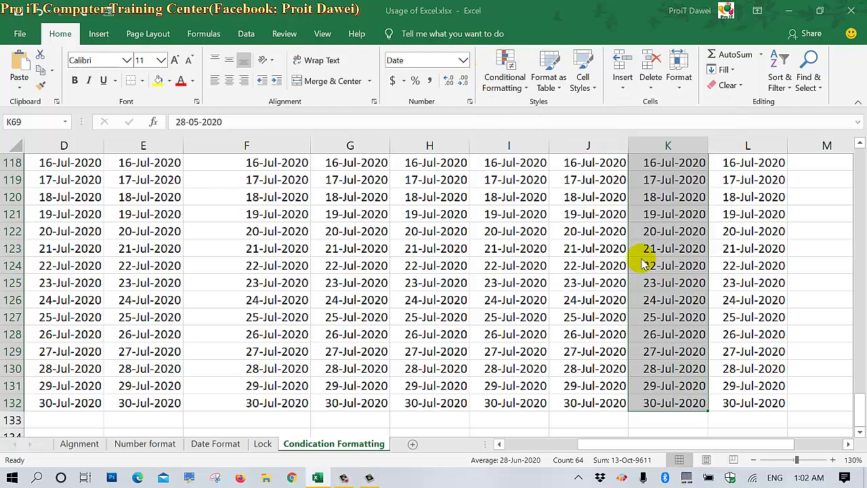
{"action": "left_click_drag", "start_coordinate": [589, 199], "coordinate": [330, 162]}
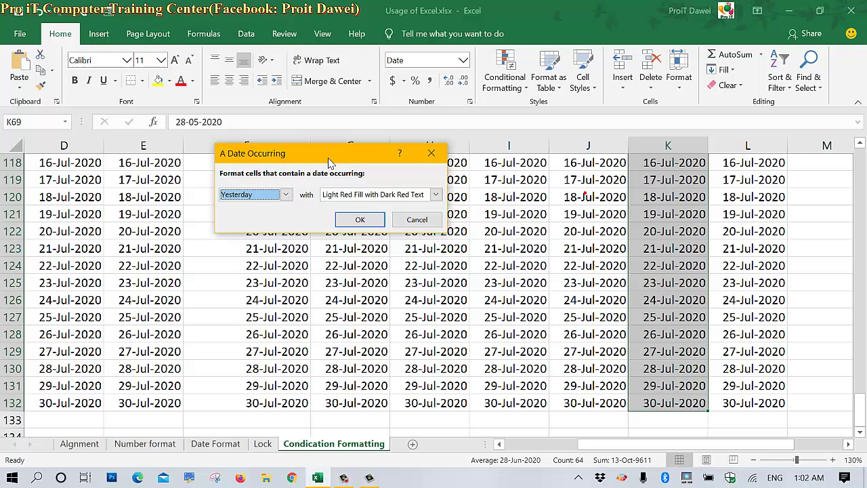
{"action": "left_click", "coordinate": [252, 195]}
{"action": "left_click", "coordinate": [248, 278]}
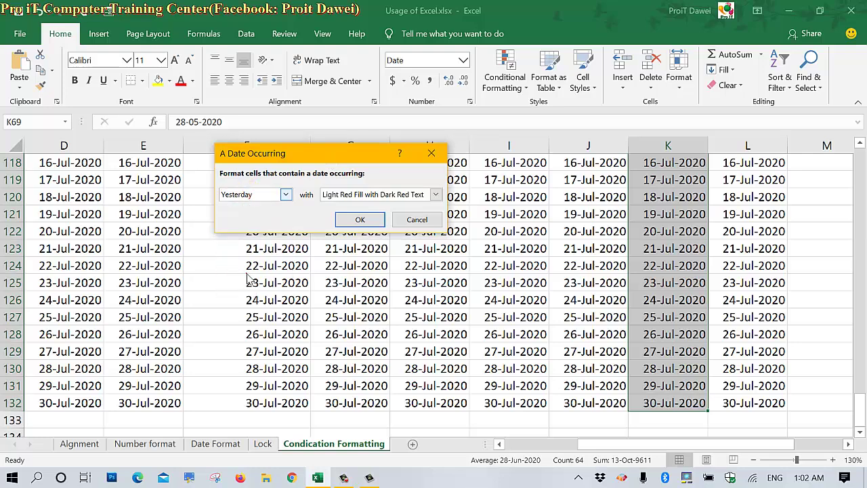
Give the Last month rule a custom bold format with gold fill and green font, and apply it
{"action": "left_click", "coordinate": [369, 194]}
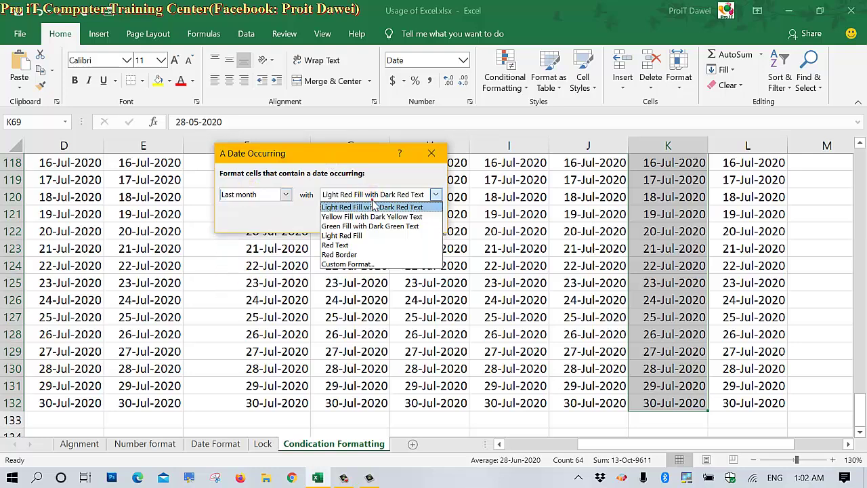
{"action": "left_click", "coordinate": [349, 262]}
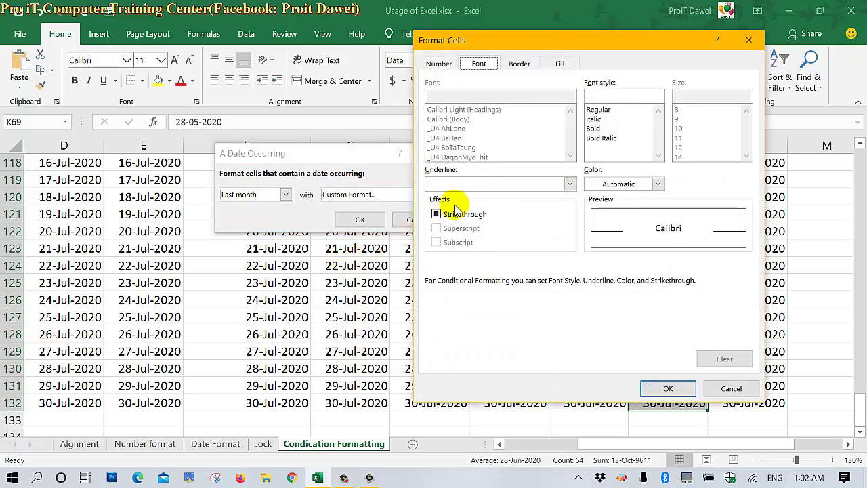
{"action": "left_click", "coordinate": [594, 129]}
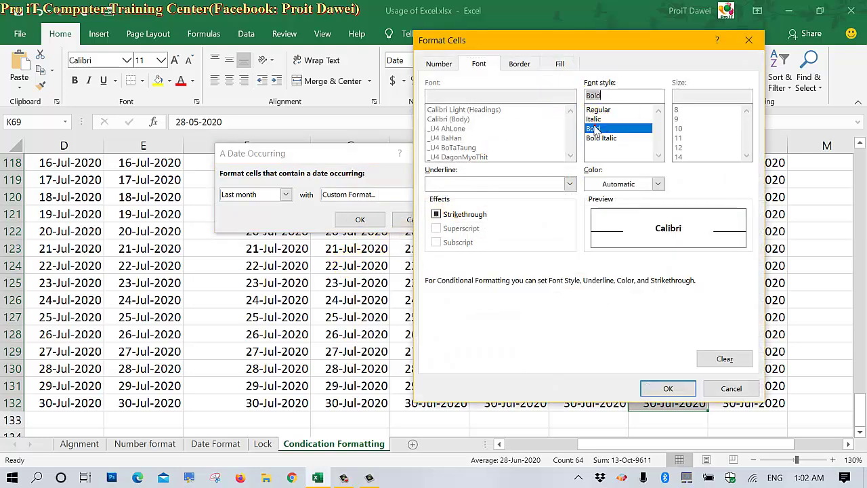
{"action": "left_click", "coordinate": [558, 64]}
{"action": "left_click", "coordinate": [522, 148]}
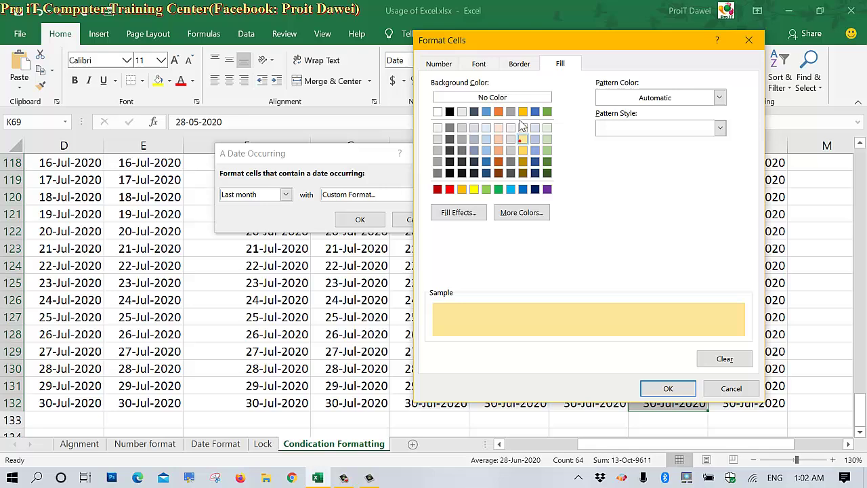
{"action": "left_click", "coordinate": [484, 63]}
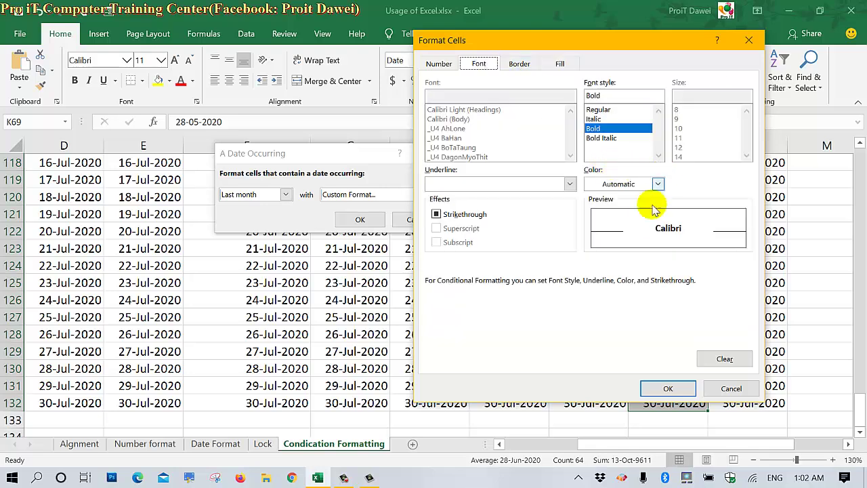
{"action": "left_click", "coordinate": [628, 184]}
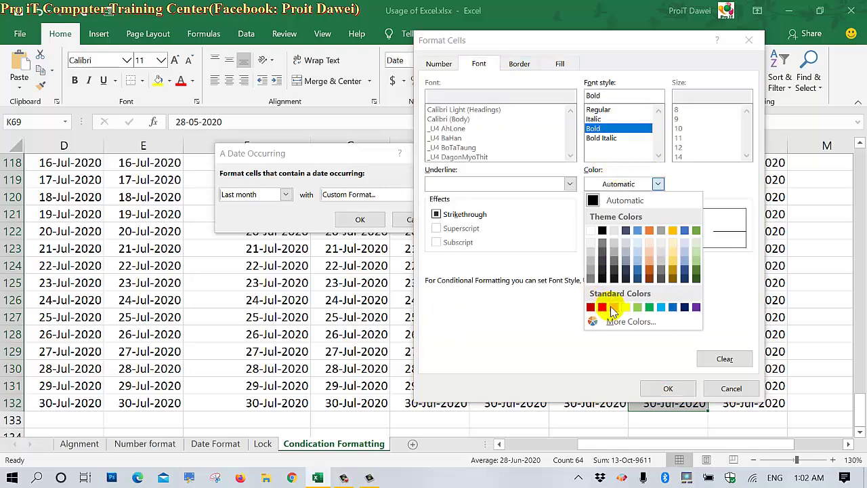
{"action": "left_click", "coordinate": [649, 308]}
{"action": "left_click", "coordinate": [669, 390]}
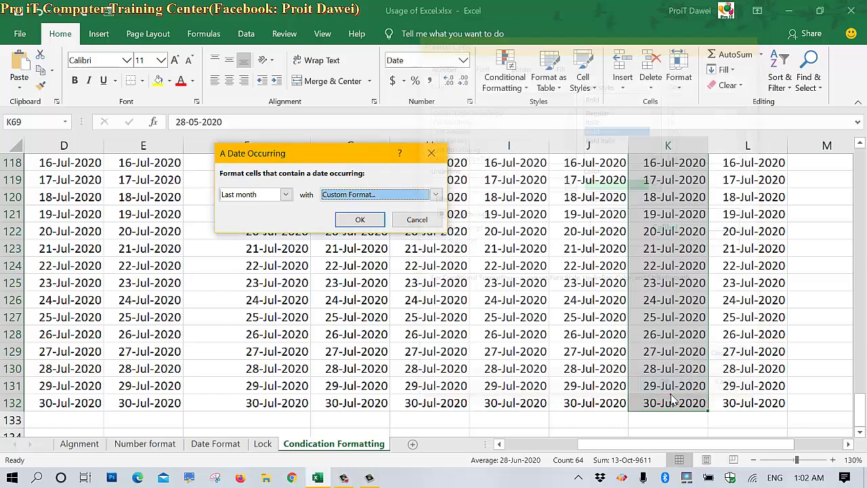
{"action": "left_click", "coordinate": [359, 220]}
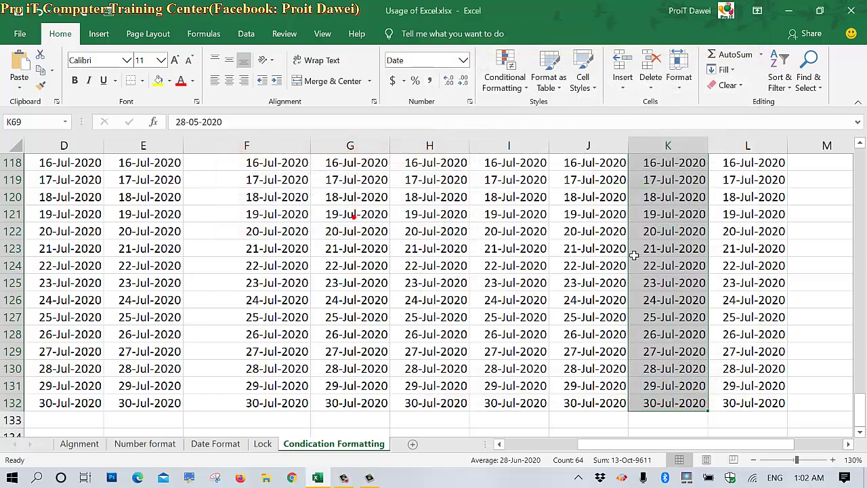
{"action": "left_click", "coordinate": [664, 251]}
{"action": "scroll", "coordinate": [664, 254], "scroll_direction": "up", "scroll_amount": 4}
{"action": "scroll", "coordinate": [665, 264], "scroll_direction": "up", "scroll_amount": 5}
{"action": "scroll", "coordinate": [665, 264], "scroll_direction": "up", "scroll_amount": 1}
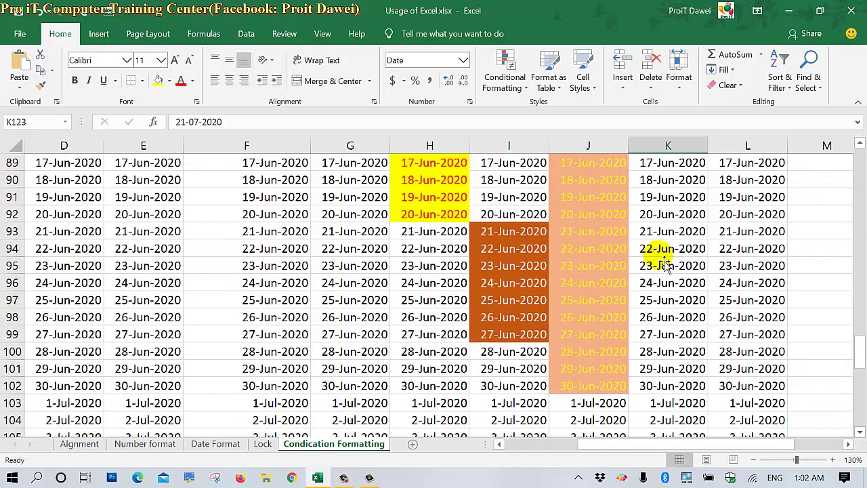
{"action": "scroll", "coordinate": [665, 263], "scroll_direction": "up", "scroll_amount": 2}
{"action": "scroll", "coordinate": [665, 262], "scroll_direction": "up", "scroll_amount": 2}
{"action": "scroll", "coordinate": [664, 261], "scroll_direction": "up", "scroll_amount": 5}
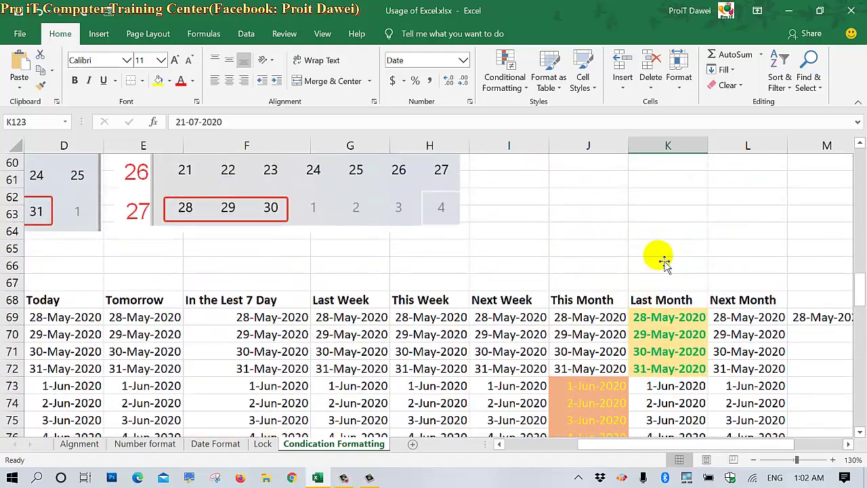
{"action": "scroll", "coordinate": [664, 263], "scroll_direction": "down", "scroll_amount": 1}
{"action": "left_click", "coordinate": [662, 252]}
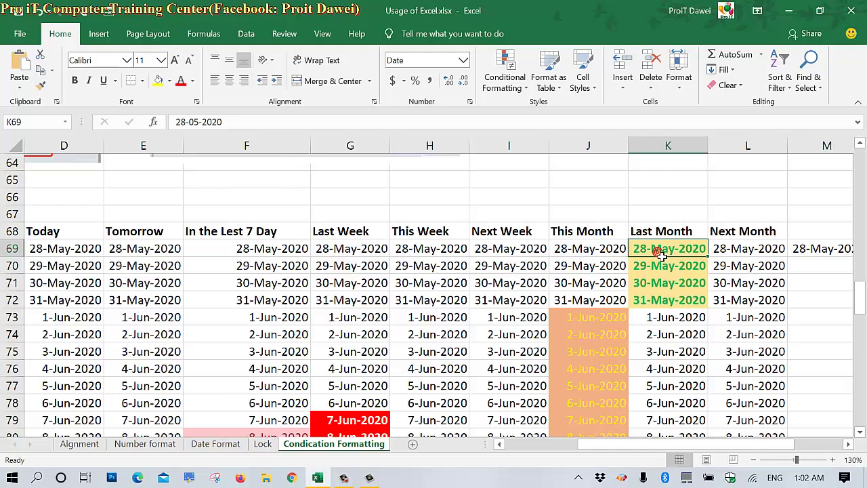
{"action": "left_click", "coordinate": [655, 302]}
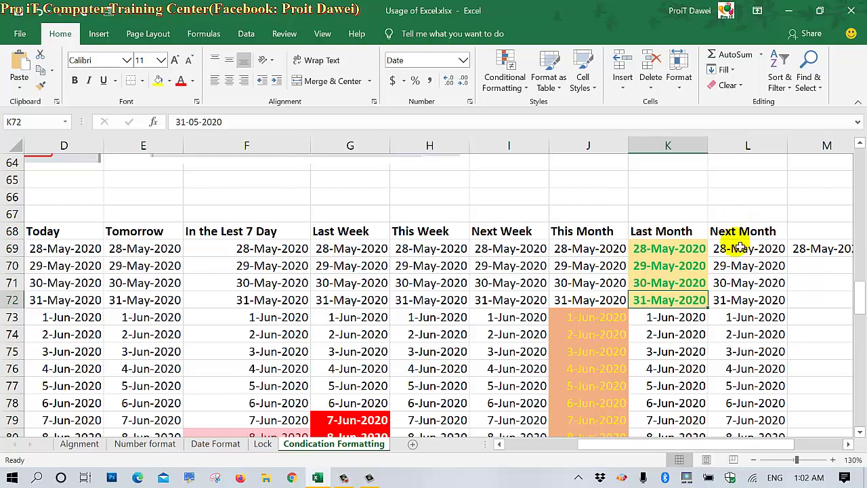
Select the Next Month dates L69:L132 and start an A Date Occurring rule on them
{"action": "left_click_drag", "start_coordinate": [741, 248], "coordinate": [734, 477]}
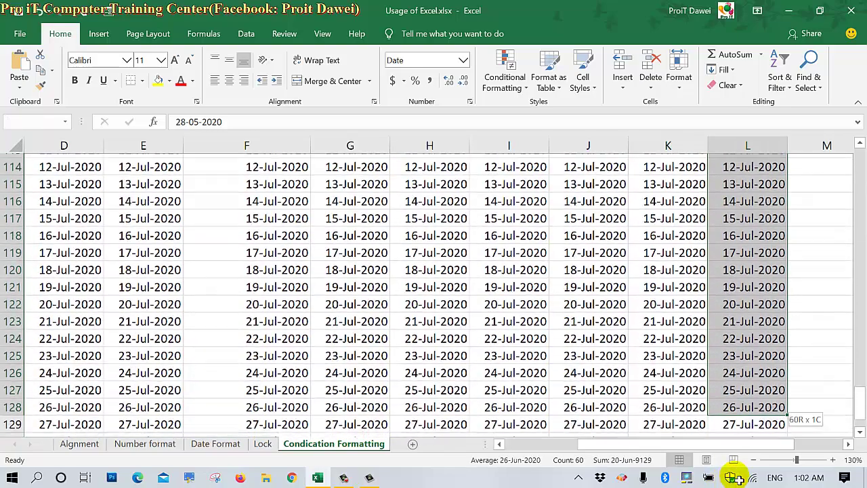
{"action": "left_click_drag", "start_coordinate": [733, 478], "coordinate": [739, 403]}
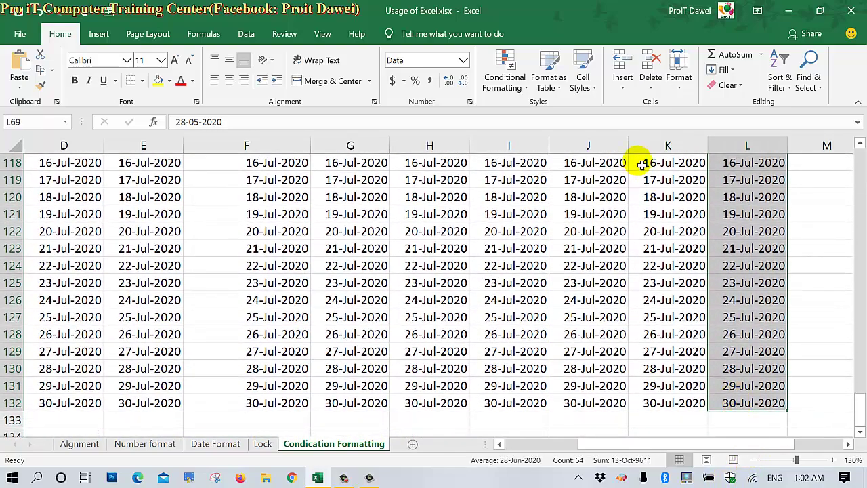
{"action": "left_click", "coordinate": [515, 83]}
{"action": "mouse_move", "coordinate": [528, 117]}
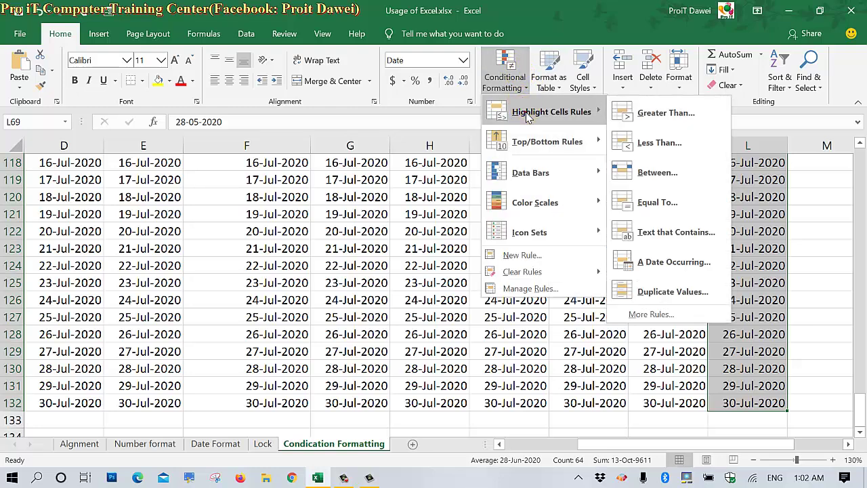
{"action": "left_click", "coordinate": [652, 258]}
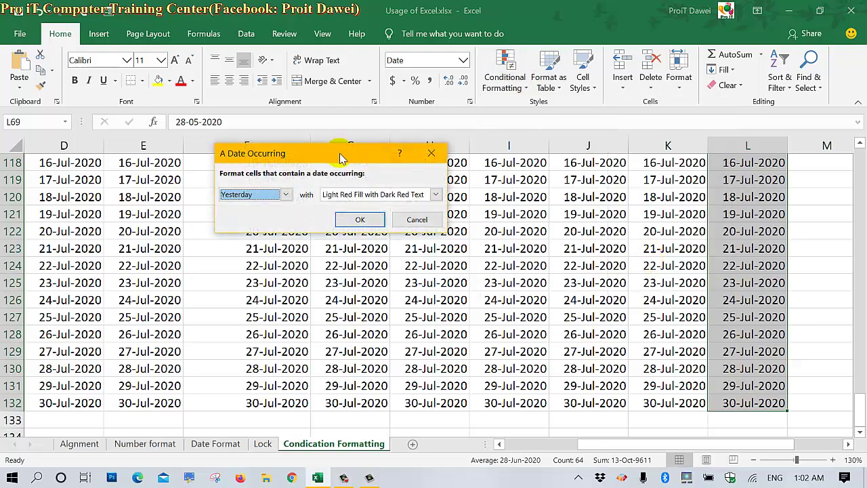
Give the Yesterday rule a custom bold format with light gold fill and dark font, and apply it
{"action": "left_click", "coordinate": [342, 195]}
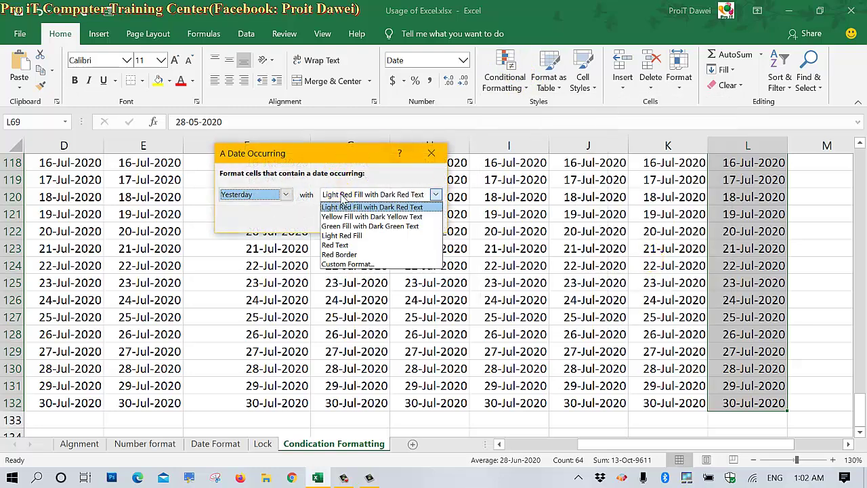
{"action": "left_click", "coordinate": [346, 264]}
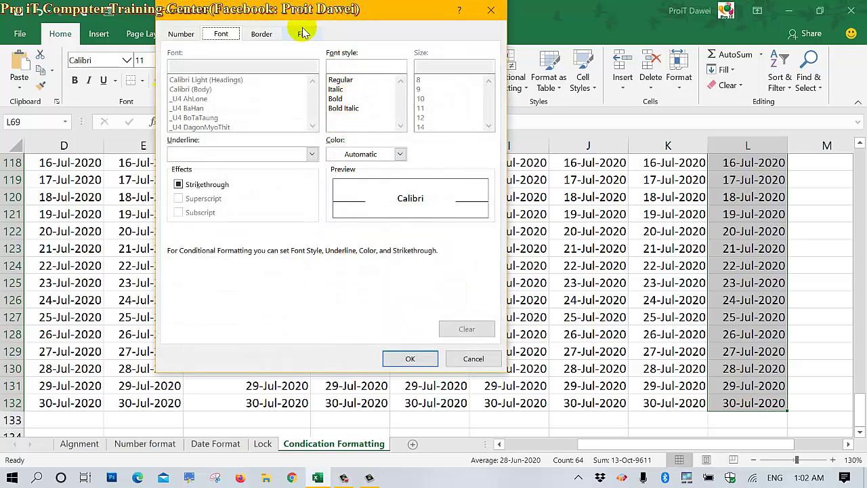
{"action": "left_click", "coordinate": [302, 32]}
{"action": "left_click", "coordinate": [265, 109]}
{"action": "left_click", "coordinate": [221, 34]}
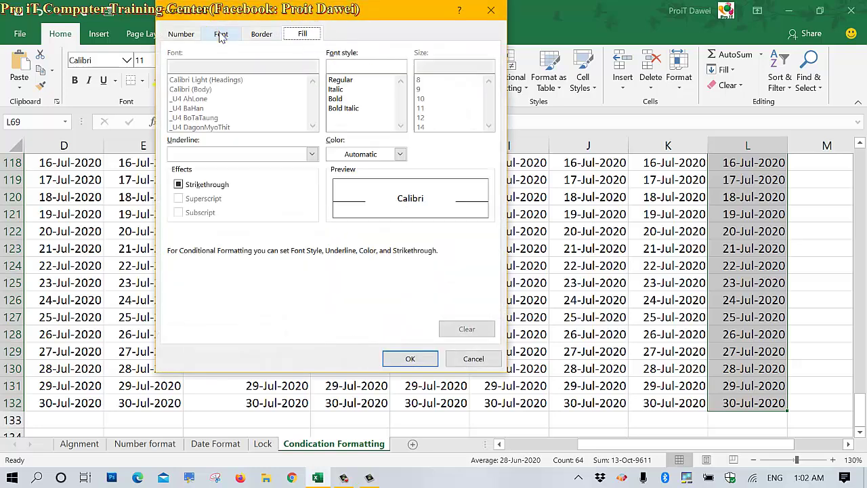
{"action": "left_click", "coordinate": [344, 99]}
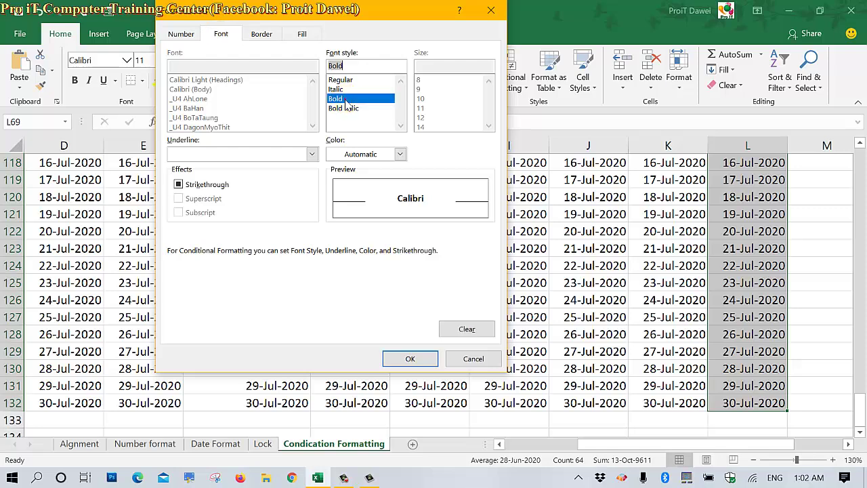
{"action": "left_click", "coordinate": [387, 155]}
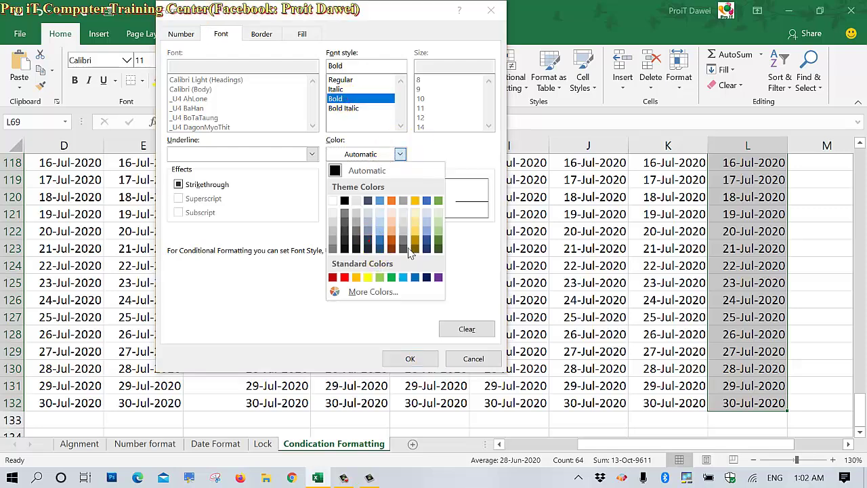
{"action": "left_click", "coordinate": [431, 278]}
{"action": "left_click", "coordinate": [411, 358]}
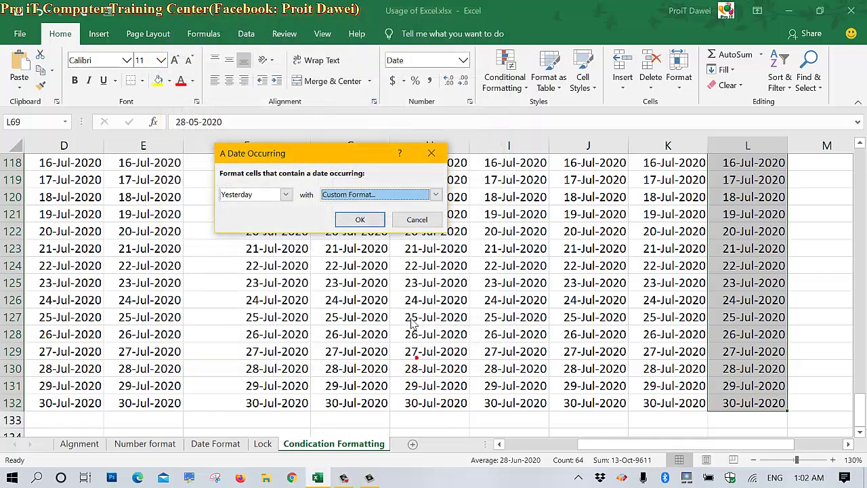
{"action": "left_click", "coordinate": [360, 220]}
{"action": "left_click", "coordinate": [732, 302]}
Scroll through the date table to review the highlighted June dates
{"action": "scroll", "coordinate": [731, 305], "scroll_direction": "up", "scroll_amount": 2}
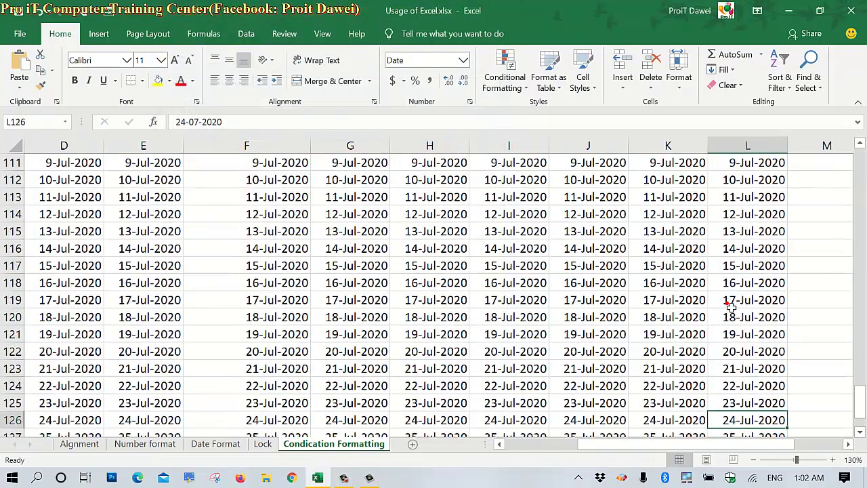
{"action": "scroll", "coordinate": [732, 307], "scroll_direction": "up", "scroll_amount": 4}
{"action": "scroll", "coordinate": [731, 306], "scroll_direction": "up", "scroll_amount": 5}
{"action": "scroll", "coordinate": [732, 306], "scroll_direction": "up", "scroll_amount": 3}
{"action": "scroll", "coordinate": [732, 306], "scroll_direction": "up", "scroll_amount": 1}
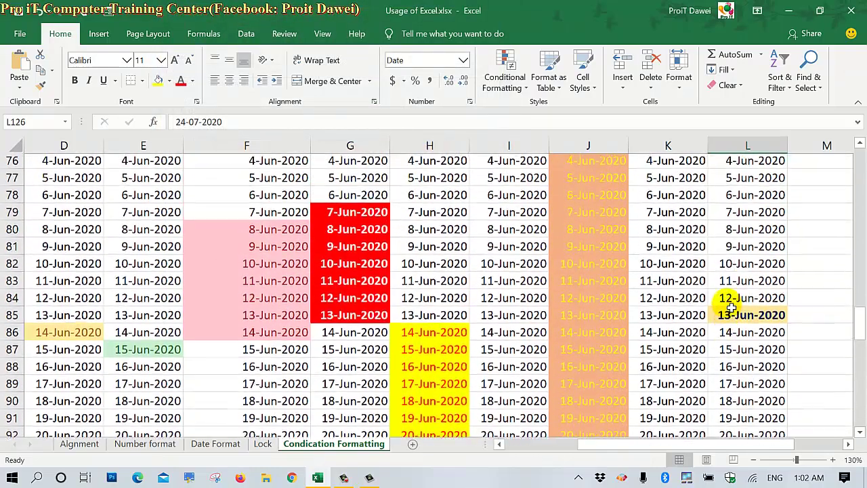
{"action": "scroll", "coordinate": [731, 306], "scroll_direction": "up", "scroll_amount": 1}
{"action": "scroll", "coordinate": [732, 307], "scroll_direction": "up", "scroll_amount": 4}
{"action": "scroll", "coordinate": [732, 306], "scroll_direction": "down", "scroll_amount": 1}
{"action": "scroll", "coordinate": [732, 306], "scroll_direction": "down", "scroll_amount": 2}
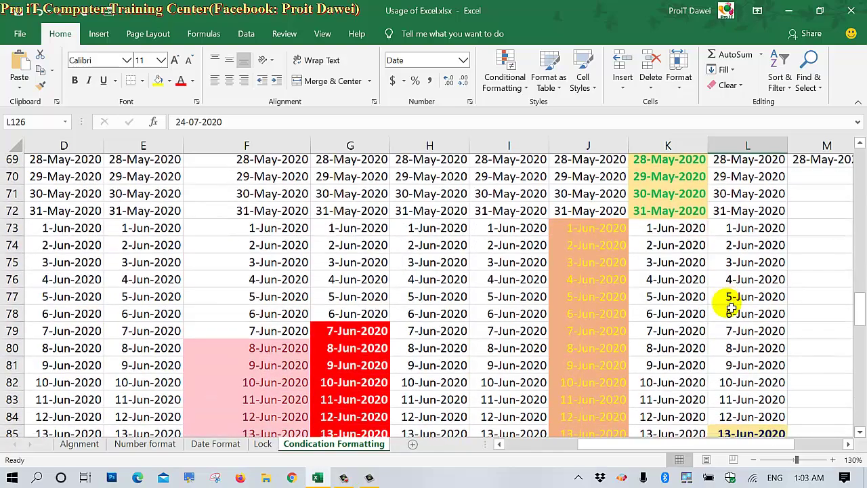
{"action": "scroll", "coordinate": [732, 306], "scroll_direction": "down", "scroll_amount": 1}
{"action": "scroll", "coordinate": [732, 307], "scroll_direction": "down", "scroll_amount": 1}
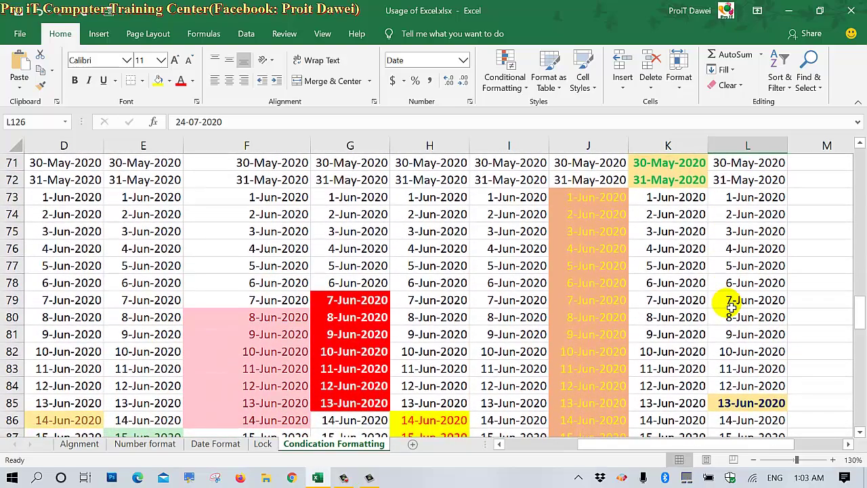
{"action": "scroll", "coordinate": [732, 307], "scroll_direction": "down", "scroll_amount": 3}
{"action": "scroll", "coordinate": [732, 307], "scroll_direction": "down", "scroll_amount": 1}
{"action": "scroll", "coordinate": [731, 307], "scroll_direction": "down", "scroll_amount": 1}
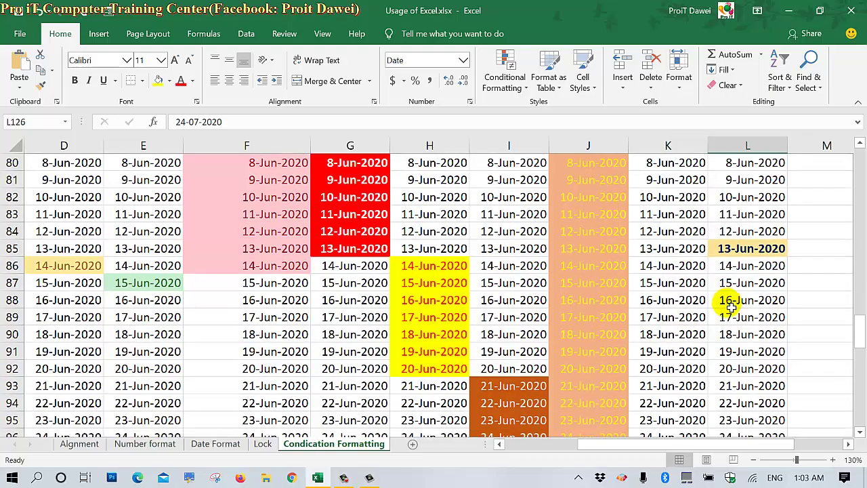
{"action": "scroll", "coordinate": [732, 306], "scroll_direction": "up", "scroll_amount": 4}
{"action": "scroll", "coordinate": [729, 301], "scroll_direction": "up", "scroll_amount": 2}
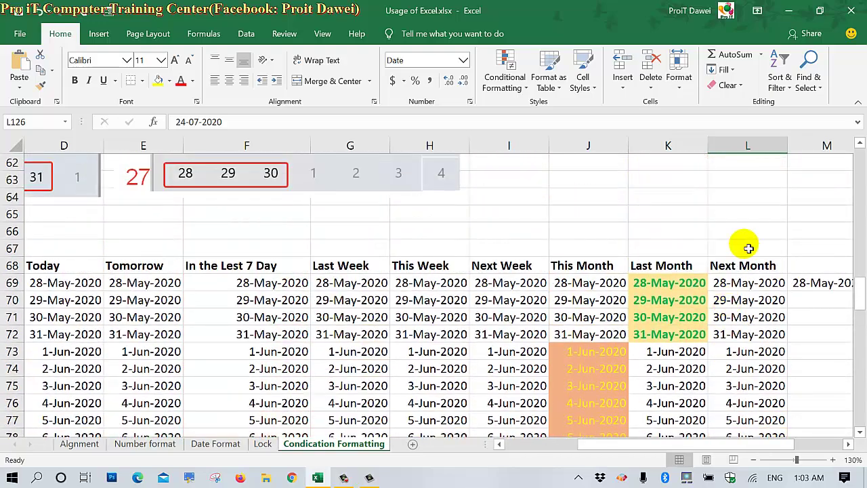
Select the Next Month dates from L69 down to L132
{"action": "left_click", "coordinate": [749, 283]}
{"action": "key", "text": "ctrl+shift+Down"}
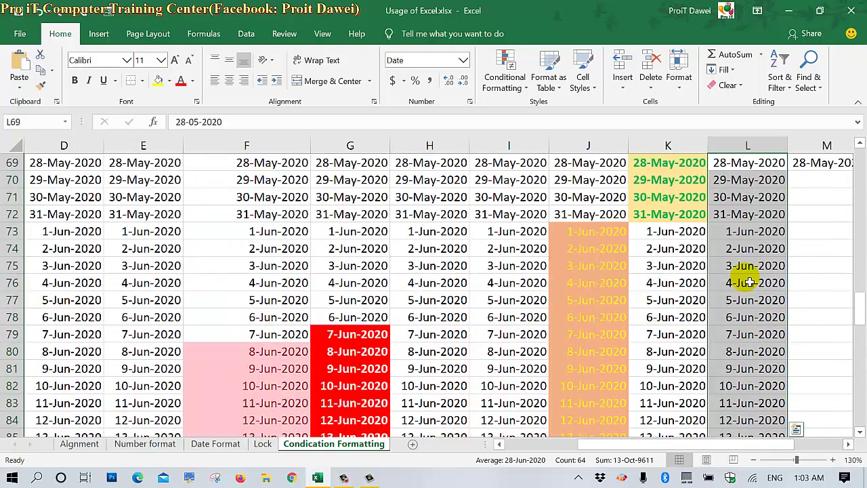
{"action": "scroll", "coordinate": [745, 276], "scroll_direction": "down", "scroll_amount": 1}
{"action": "scroll", "coordinate": [745, 276], "scroll_direction": "down", "scroll_amount": 1}
In Manage Rules, delete the Yesterday rule and the accidentally added Graded Color Scale rule
{"action": "left_click", "coordinate": [509, 82]}
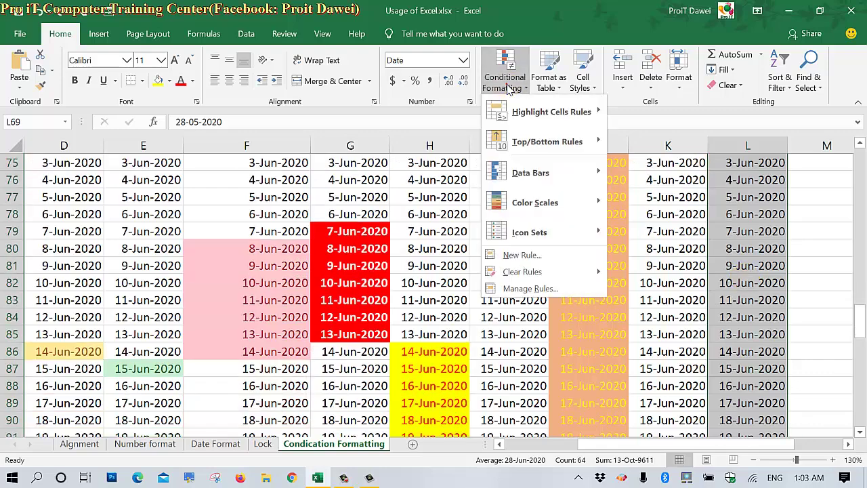
{"action": "left_click", "coordinate": [532, 288]}
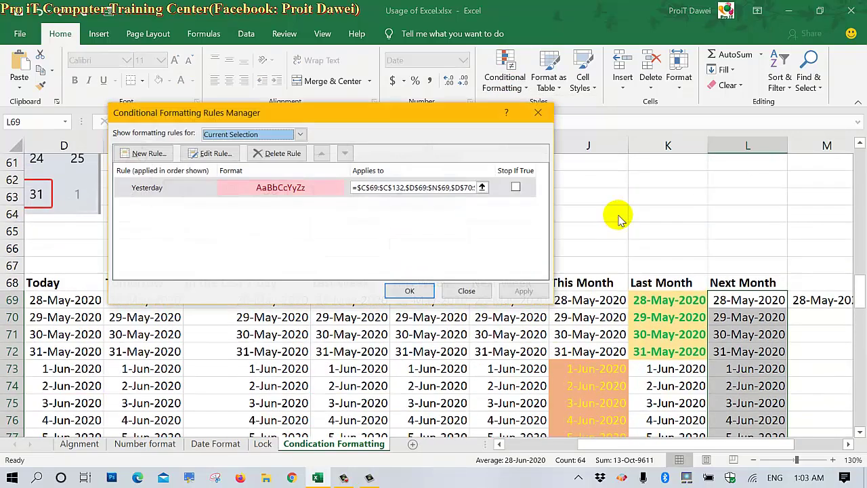
{"action": "left_click", "coordinate": [253, 187]}
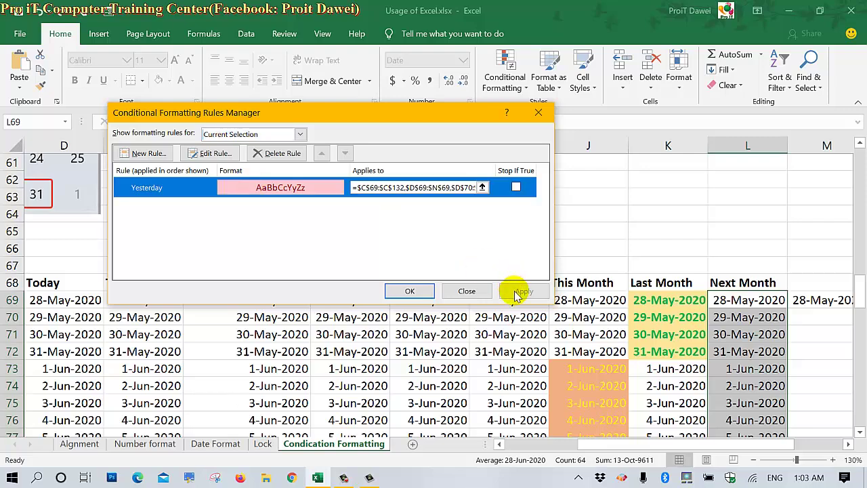
{"action": "left_click", "coordinate": [273, 158]}
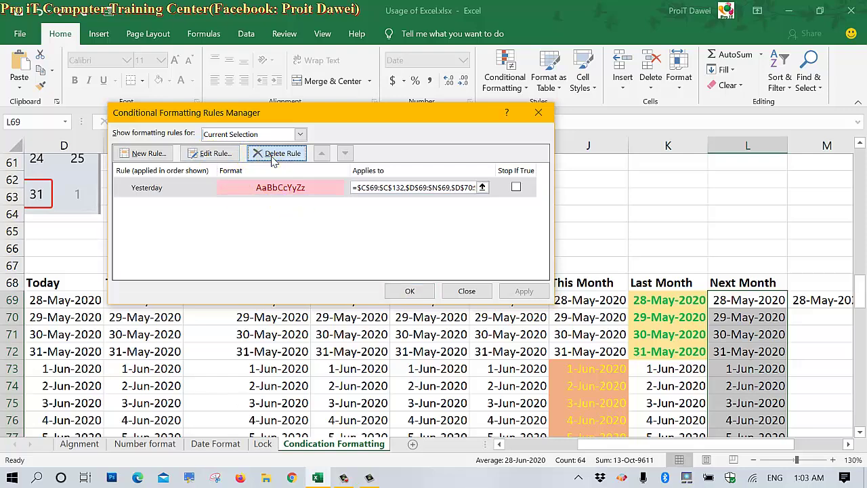
{"action": "left_click", "coordinate": [142, 154]}
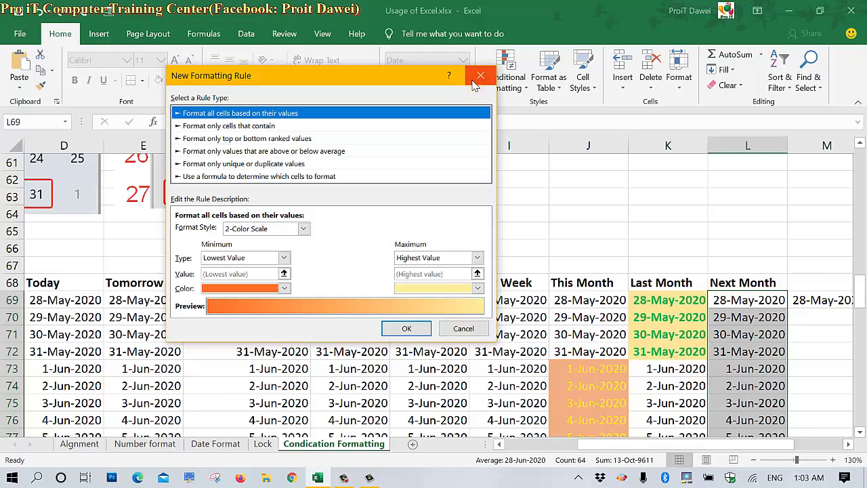
{"action": "left_click", "coordinate": [411, 329]}
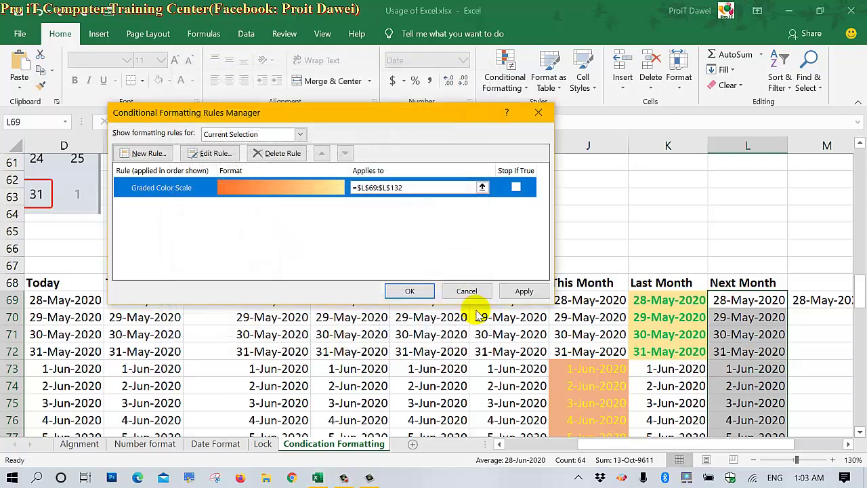
{"action": "left_click", "coordinate": [410, 291]}
{"action": "left_click", "coordinate": [251, 190]}
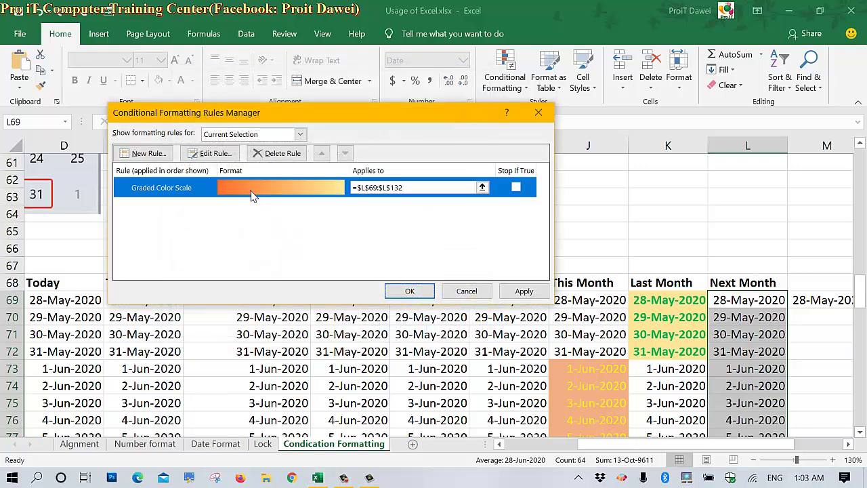
{"action": "left_click", "coordinate": [271, 153]}
Close the Rules Manager and reselect the Next Month dates L69 to L132
{"action": "left_click", "coordinate": [401, 295]}
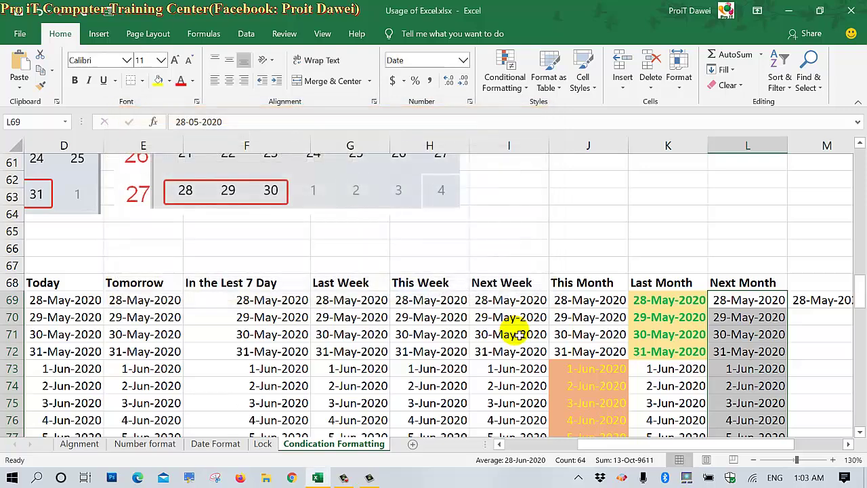
{"action": "left_click", "coordinate": [515, 332]}
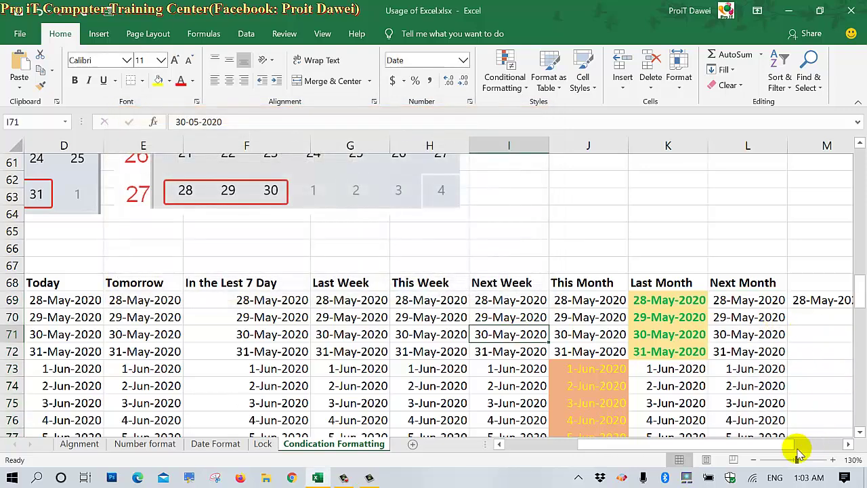
{"action": "scroll", "coordinate": [745, 338], "scroll_direction": "right", "scroll_amount": 1}
{"action": "left_click", "coordinate": [698, 303]}
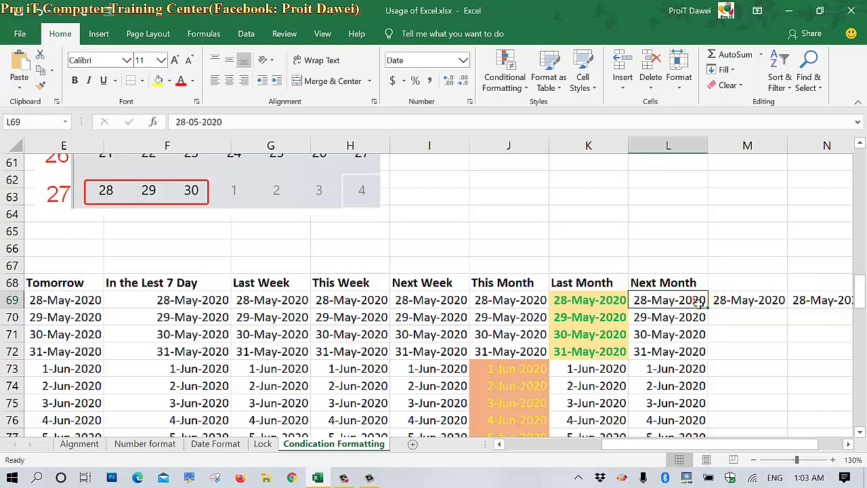
{"action": "mouse_move", "coordinate": [698, 303]}
{"action": "left_mouse_down"}
{"action": "mouse_move", "coordinate": [684, 436]}
{"action": "mouse_move", "coordinate": [649, 317]}
{"action": "left_mouse_up"}
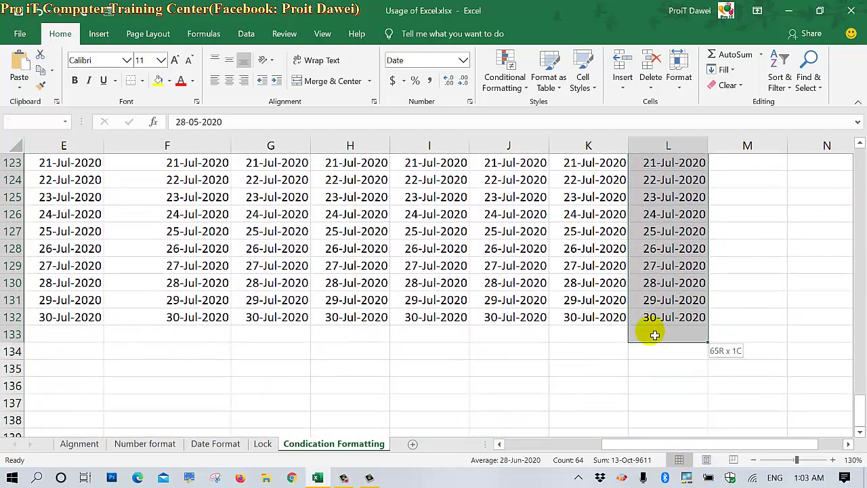
{"action": "scroll", "coordinate": [655, 281], "scroll_direction": "up", "scroll_amount": 4}
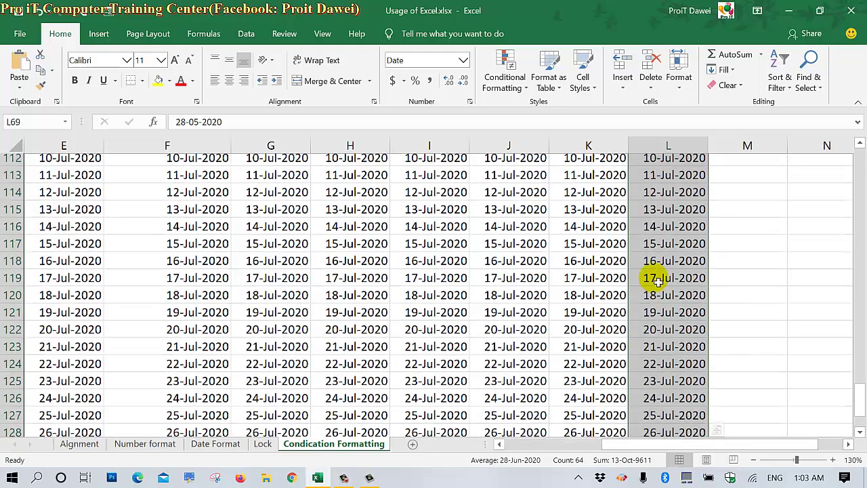
Add a Next month date-occurring rule to column L with green fill and dark green text
{"action": "left_click", "coordinate": [505, 81]}
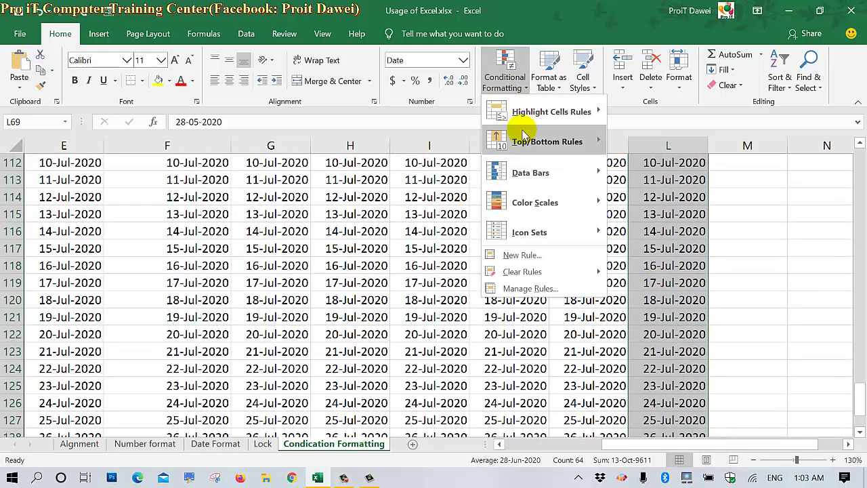
{"action": "mouse_move", "coordinate": [526, 119]}
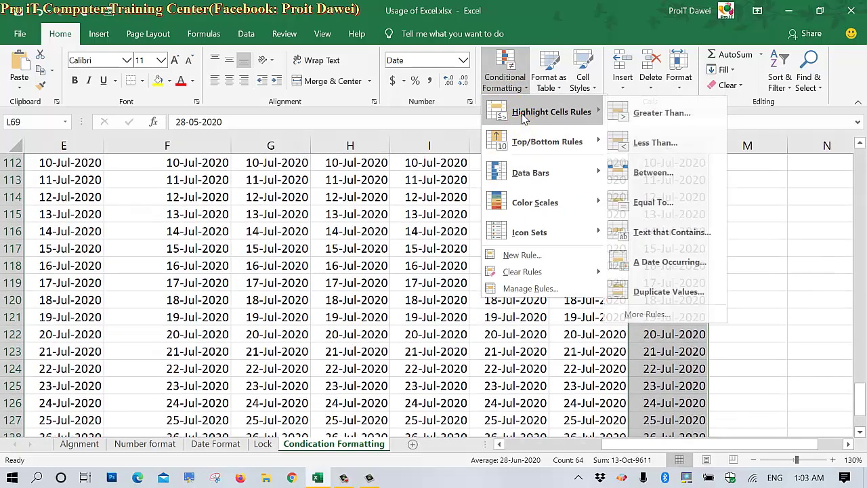
{"action": "left_click", "coordinate": [655, 265]}
{"action": "left_click", "coordinate": [263, 194]}
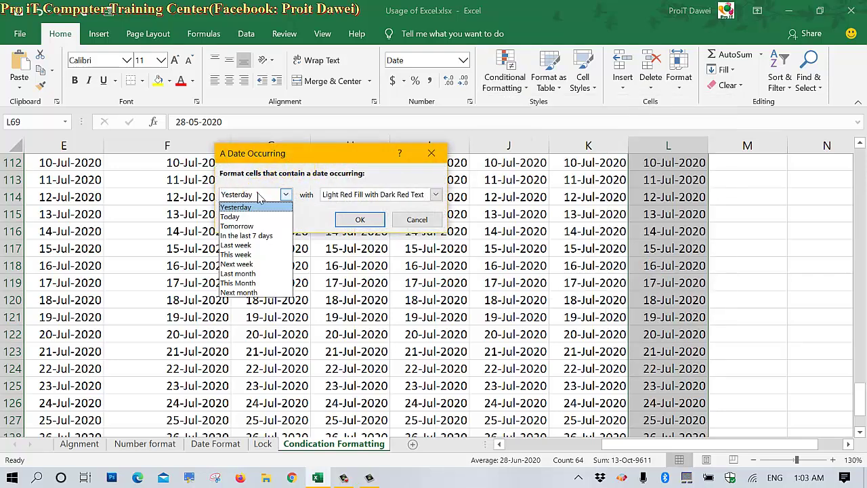
{"action": "left_click", "coordinate": [254, 293]}
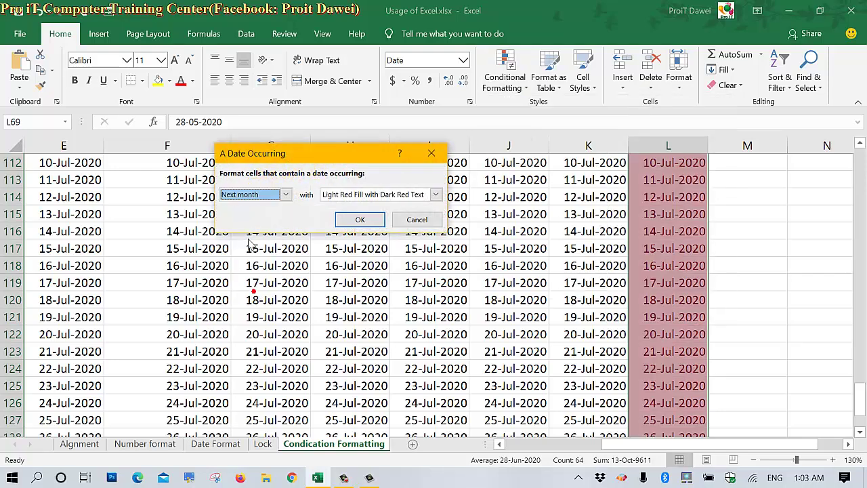
{"action": "left_click", "coordinate": [352, 195]}
{"action": "left_click", "coordinate": [345, 226]}
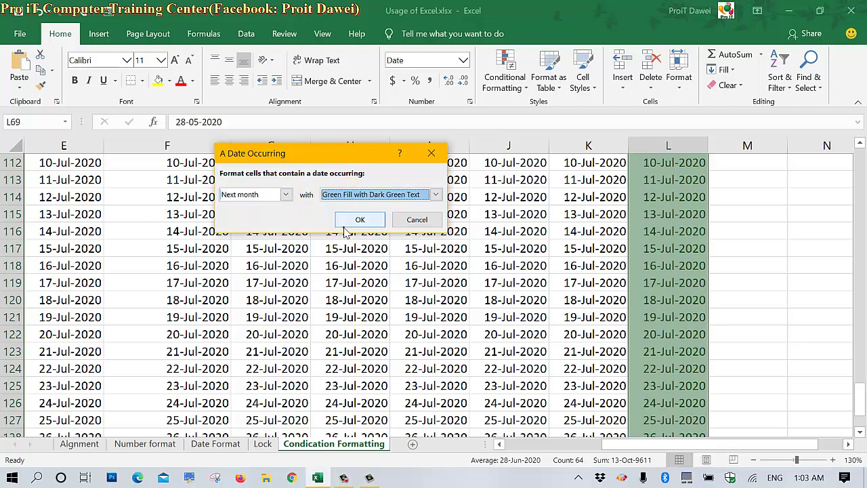
{"action": "left_click", "coordinate": [360, 221]}
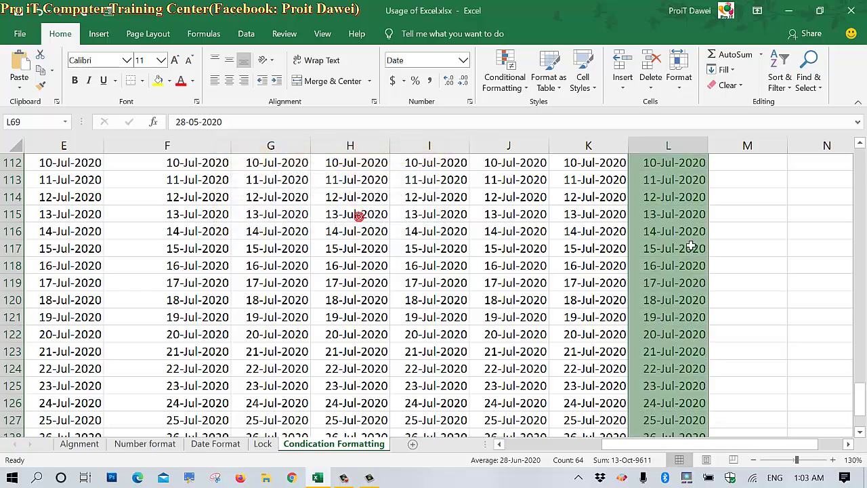
{"action": "scroll", "coordinate": [704, 248], "scroll_direction": "up", "scroll_amount": 6}
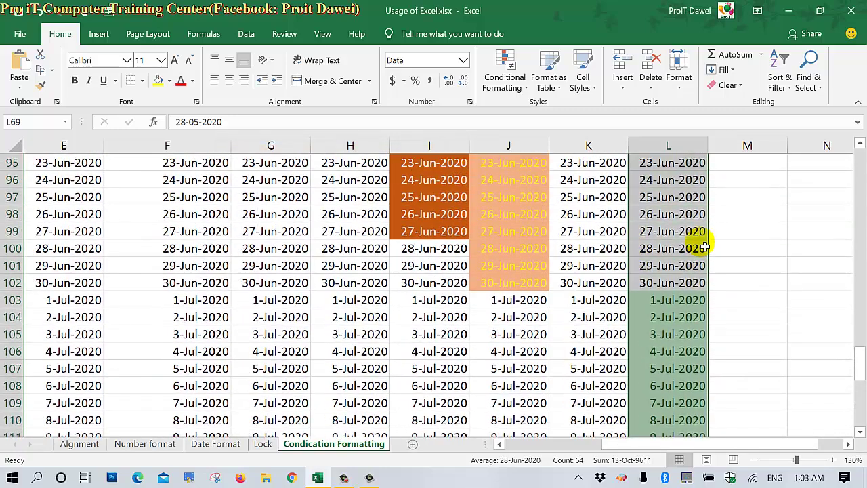
{"action": "left_click", "coordinate": [665, 300]}
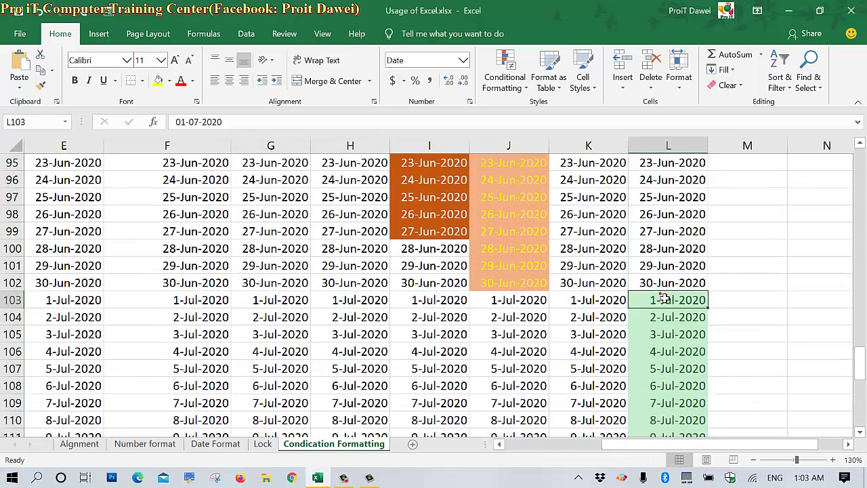
{"action": "left_click", "coordinate": [515, 282]}
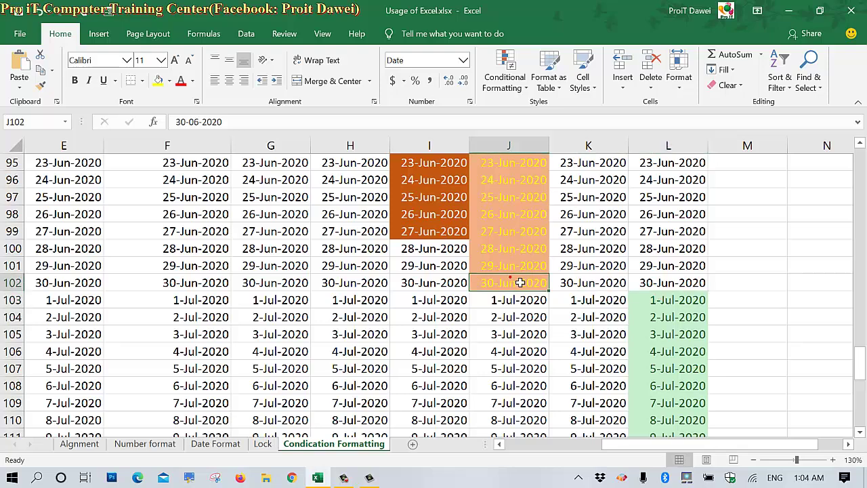
{"action": "left_click", "coordinate": [655, 306]}
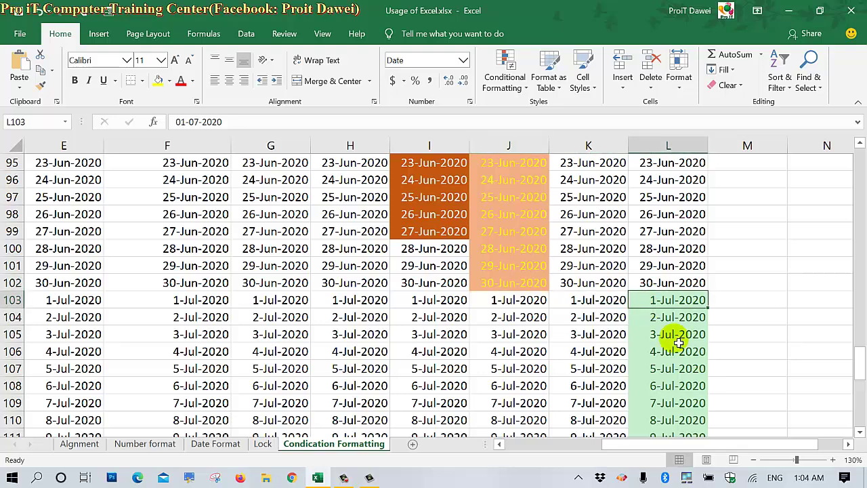
{"action": "scroll", "coordinate": [679, 343], "scroll_direction": "up", "scroll_amount": 5}
{"action": "scroll", "coordinate": [679, 343], "scroll_direction": "up", "scroll_amount": 6}
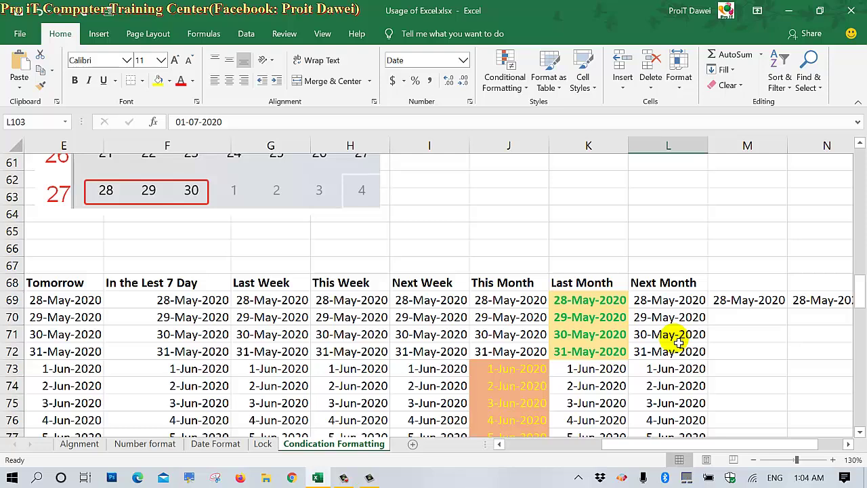
{"action": "left_click", "coordinate": [505, 80]}
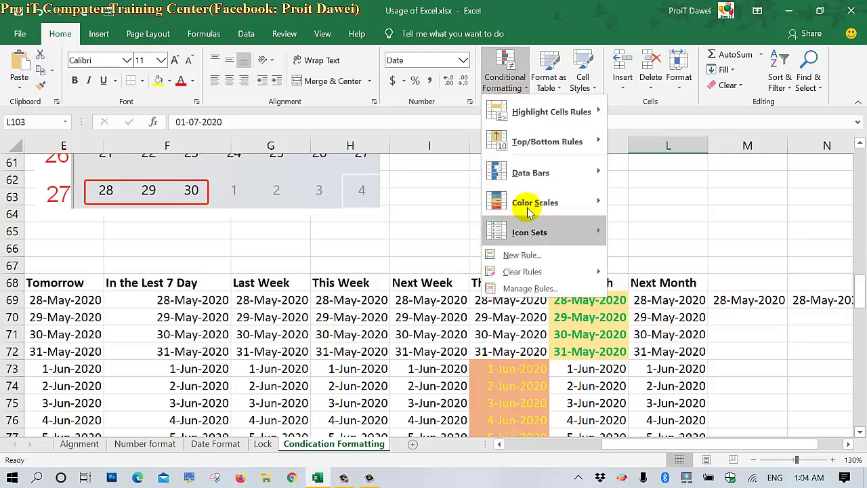
{"action": "mouse_move", "coordinate": [542, 112]}
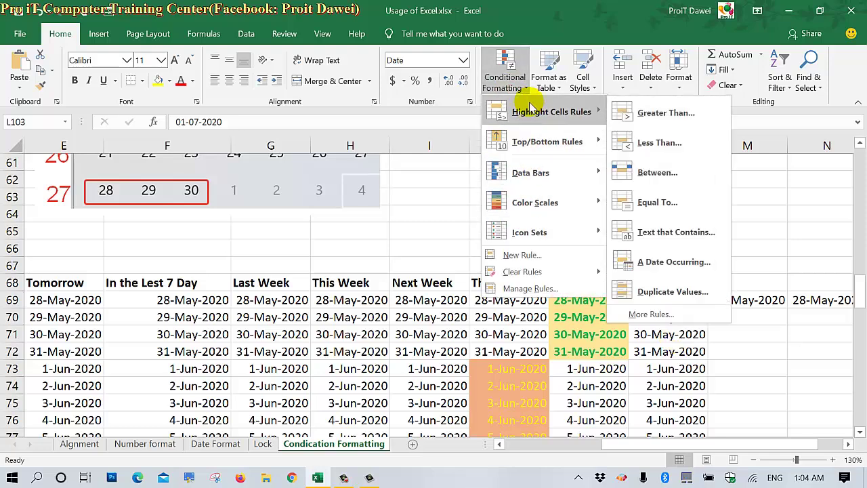
{"action": "left_click", "coordinate": [666, 263]}
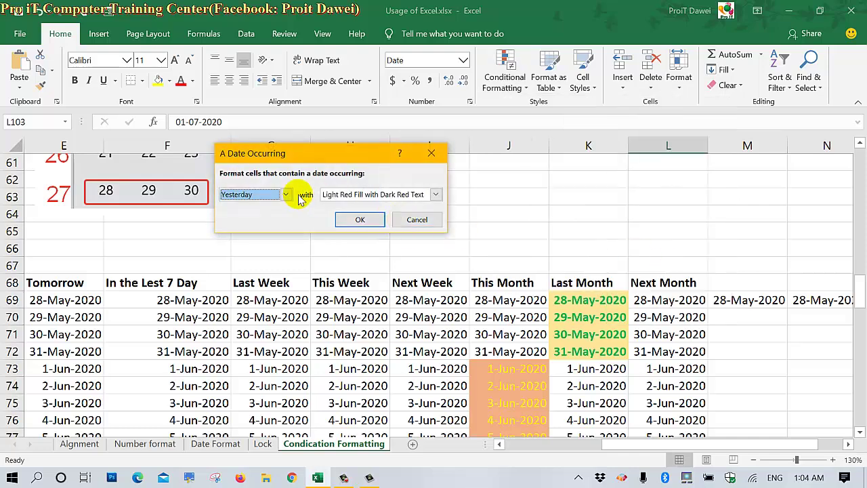
{"action": "left_click", "coordinate": [284, 195]}
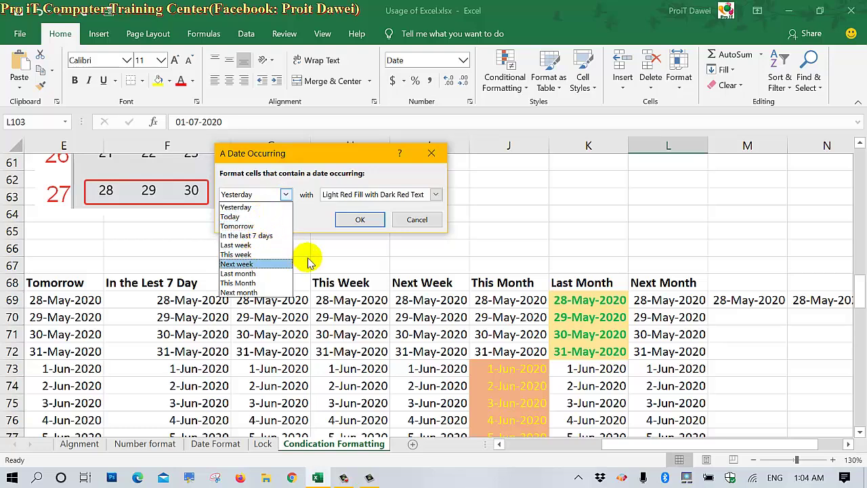
{"action": "left_click", "coordinate": [420, 220]}
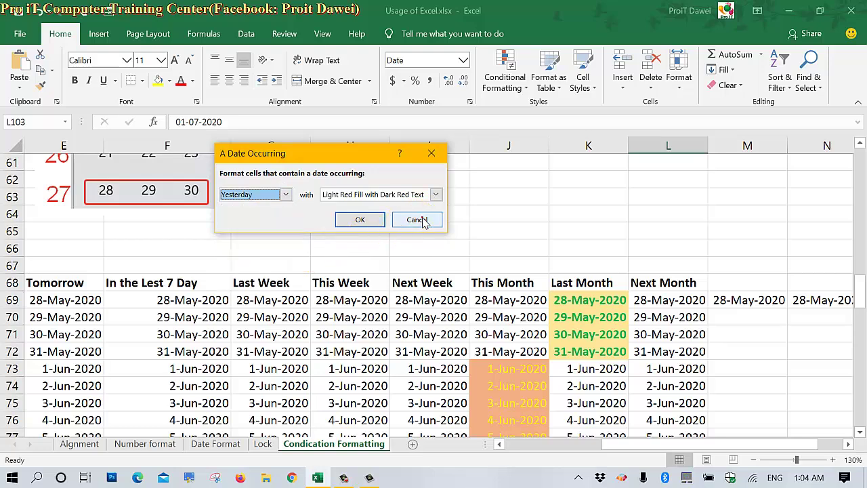
{"action": "left_click", "coordinate": [417, 219]}
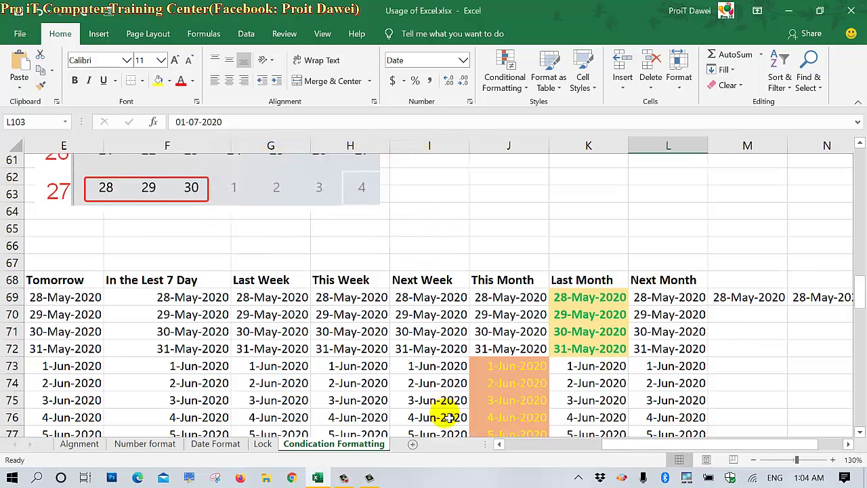
Replace J80's 8-Jun-2020 with 1-1-2020 and confirm the cell loses its highlight
{"action": "scroll", "coordinate": [447, 412], "scroll_direction": "down", "scroll_amount": 4}
{"action": "left_click", "coordinate": [513, 340]}
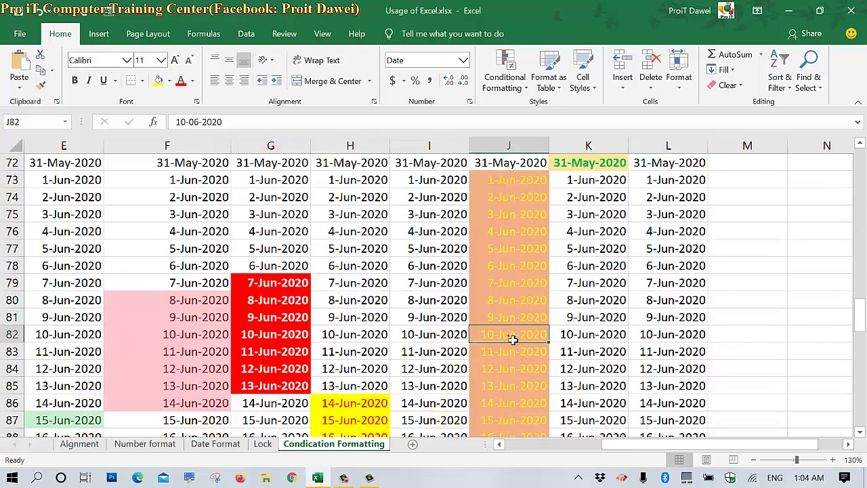
{"action": "double_click", "coordinate": [509, 307]}
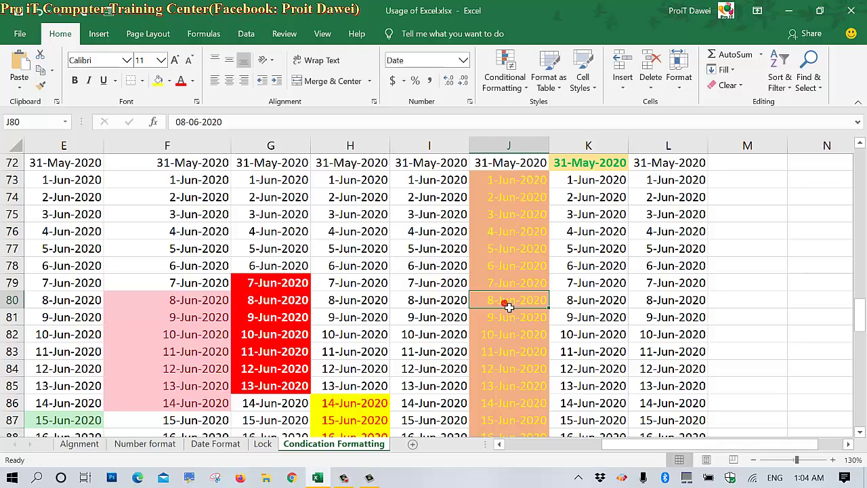
{"action": "left_click", "coordinate": [509, 307]}
{"action": "type", "text": "1-1-2020"}
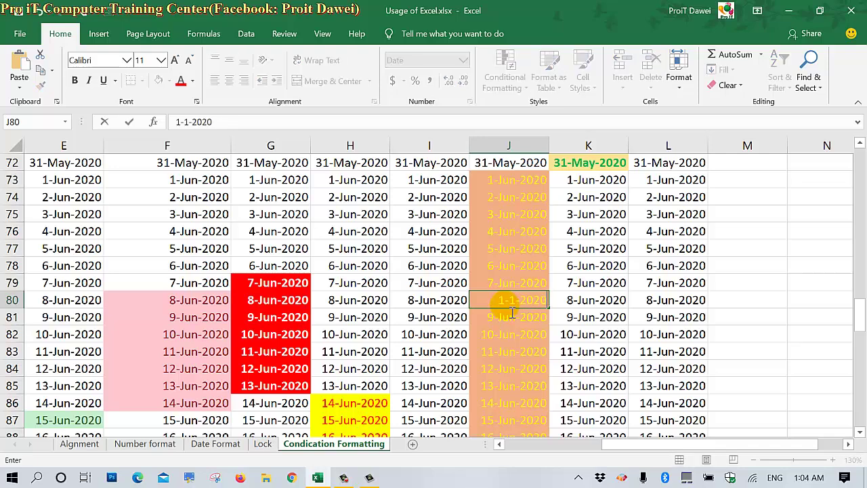
{"action": "key", "text": "Return"}
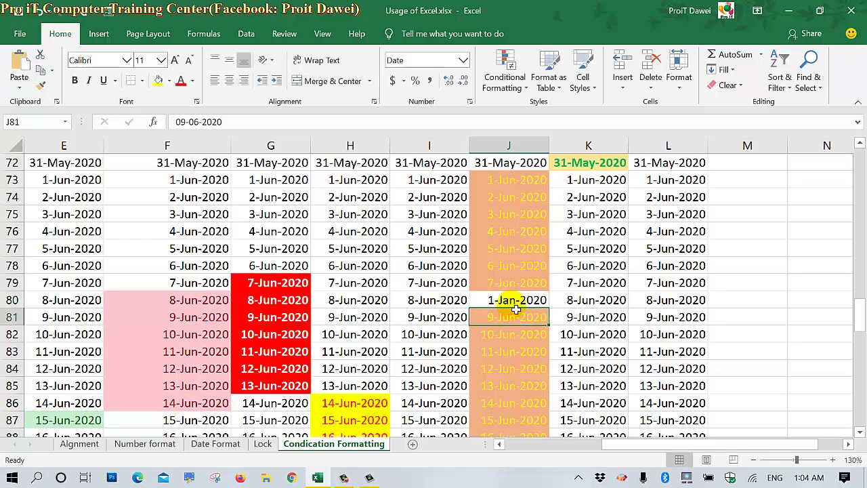
{"action": "left_click", "coordinate": [516, 306]}
{"action": "scroll", "coordinate": [516, 309], "scroll_direction": "up", "scroll_amount": 4}
{"action": "scroll", "coordinate": [516, 309], "scroll_direction": "up", "scroll_amount": 1}
{"action": "scroll", "coordinate": [516, 309], "scroll_direction": "down", "scroll_amount": 4}
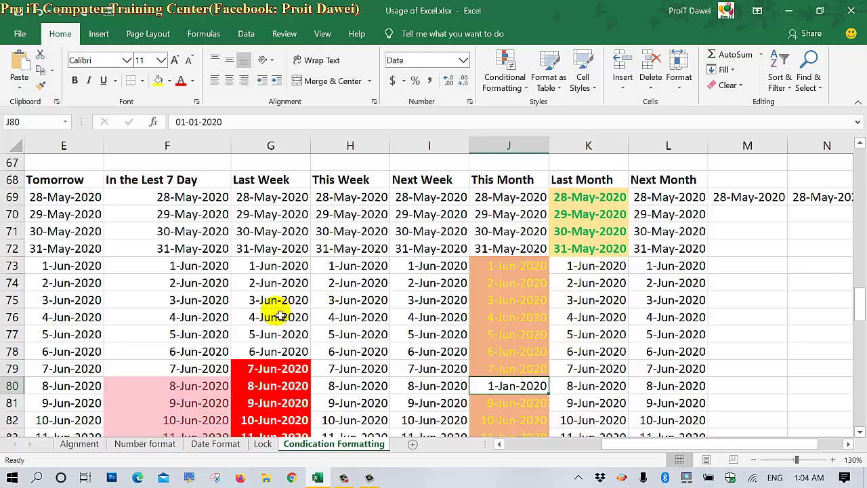
Enter 8-7-2020 into G73 in place of 1-Jun-2020
{"action": "left_click", "coordinate": [280, 313]}
{"action": "left_click", "coordinate": [273, 267]}
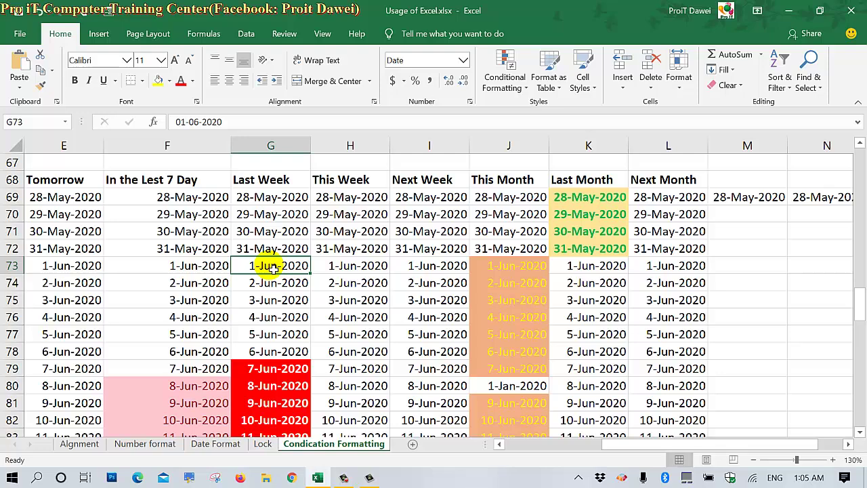
{"action": "type", "text": "80"}
{"action": "key", "text": "BackSpace"}
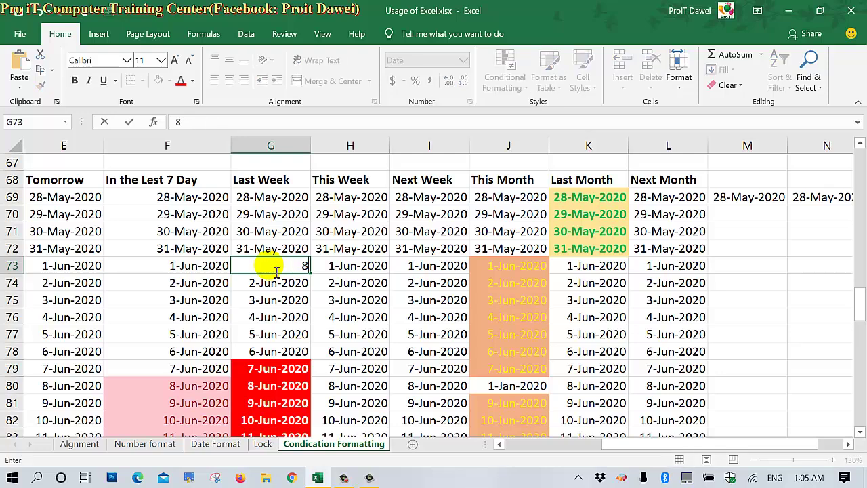
{"action": "type", "text": "-7-"}
{"action": "type", "text": "2020"}
{"action": "key", "text": "Return"}
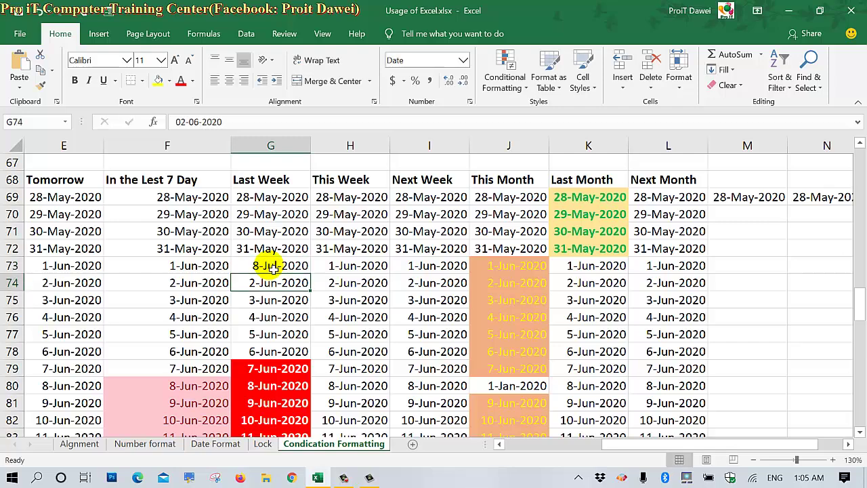
{"action": "left_click", "coordinate": [284, 263]}
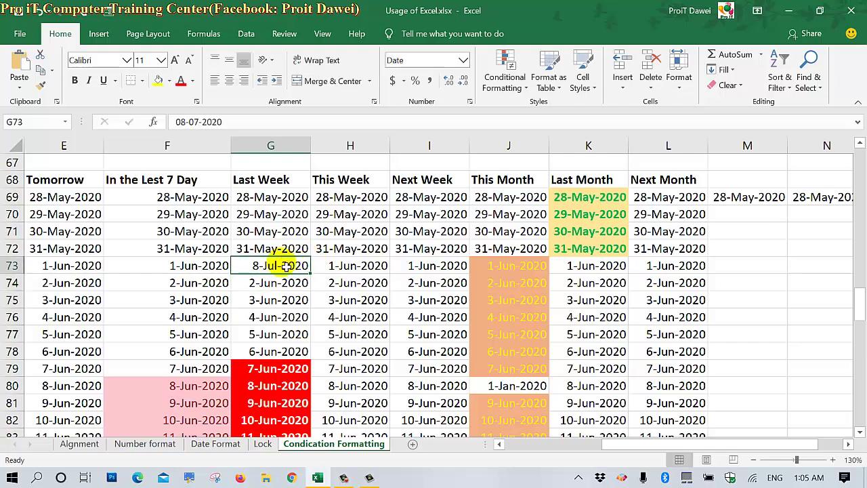
Correct G73's month from 07 to 06, making it 8-Jun-2020 with red highlight
{"action": "double_click", "coordinate": [284, 264]}
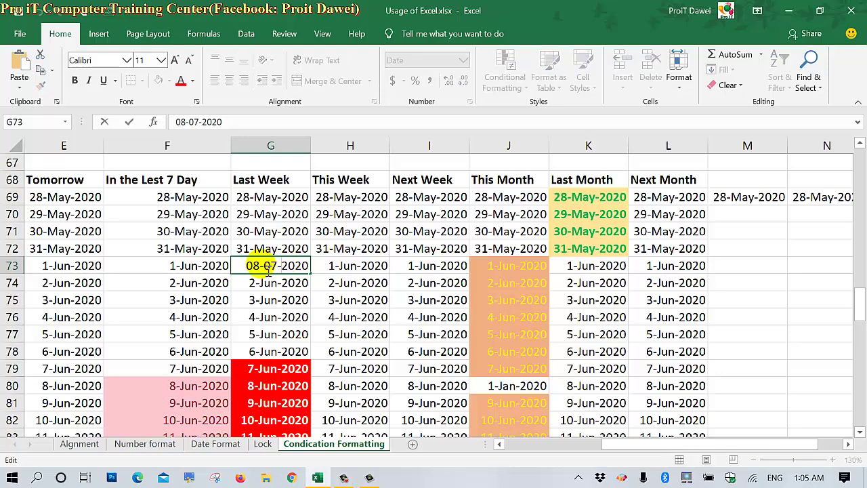
{"action": "left_click_drag", "start_coordinate": [254, 271], "coordinate": [284, 269]}
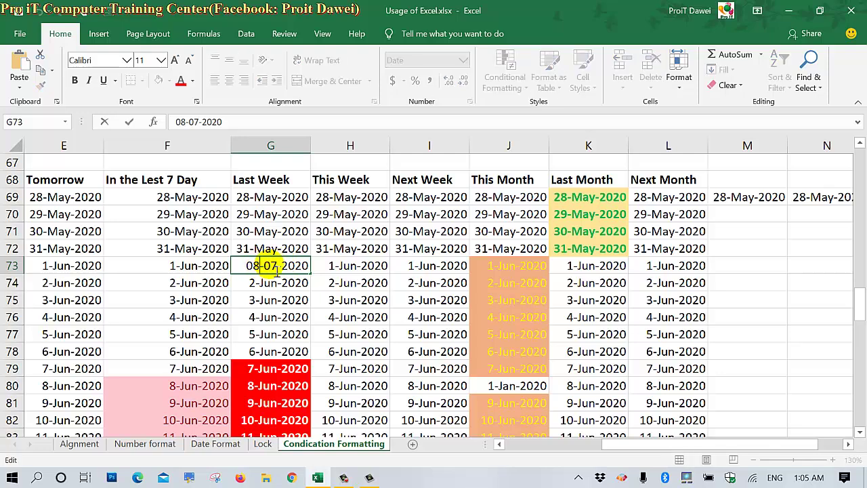
{"action": "left_click", "coordinate": [277, 265]}
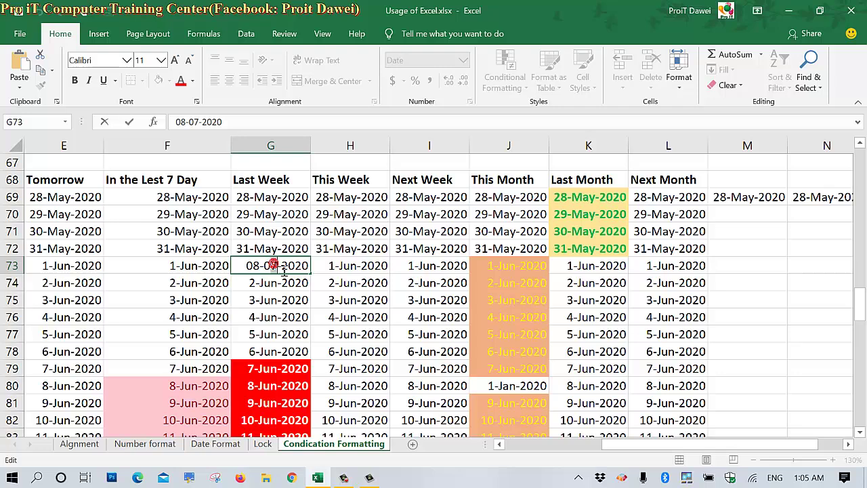
{"action": "key", "text": "BackSpace"}
{"action": "type", "text": "6"}
{"action": "key", "text": "Return"}
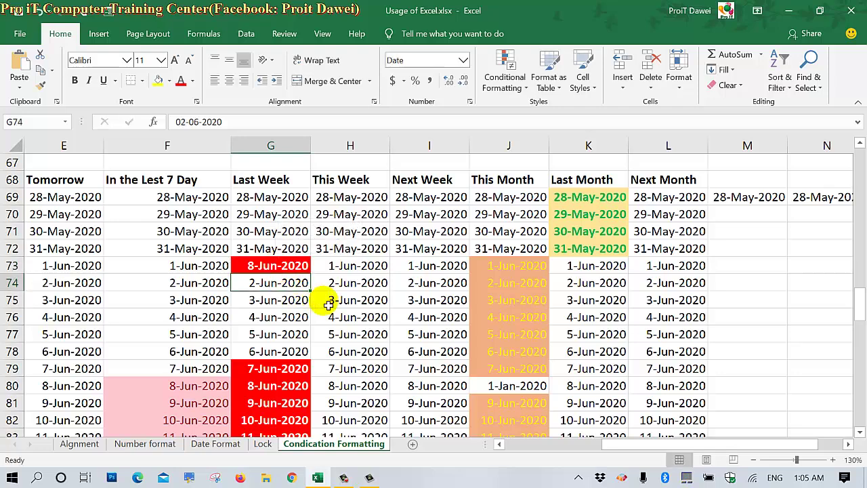
{"action": "left_click", "coordinate": [272, 269]}
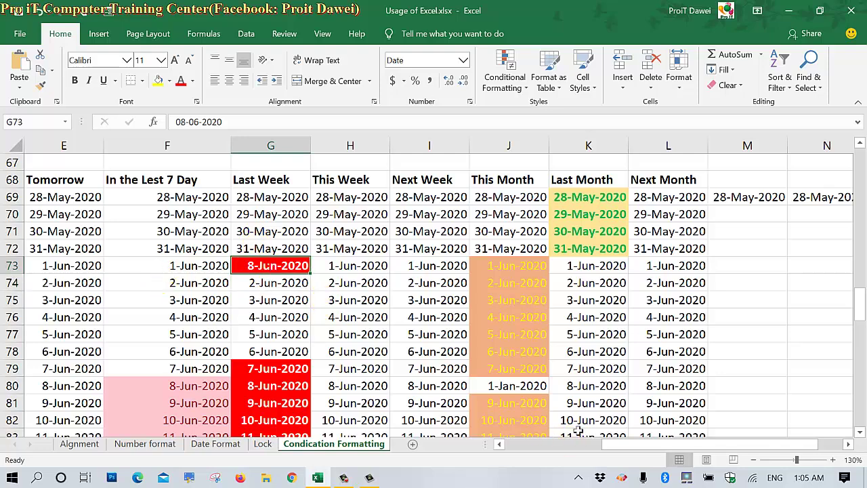
{"action": "left_click", "coordinate": [817, 480]}
{"action": "left_click", "coordinate": [811, 480]}
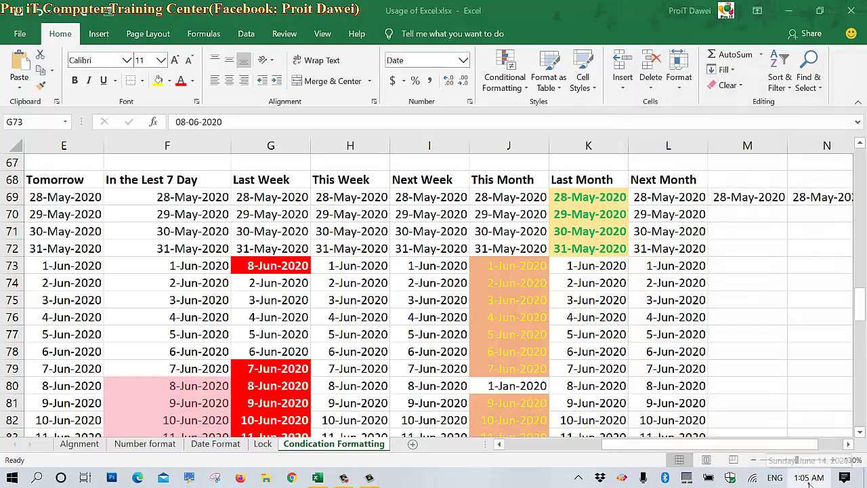
{"action": "left_click", "coordinate": [810, 481]}
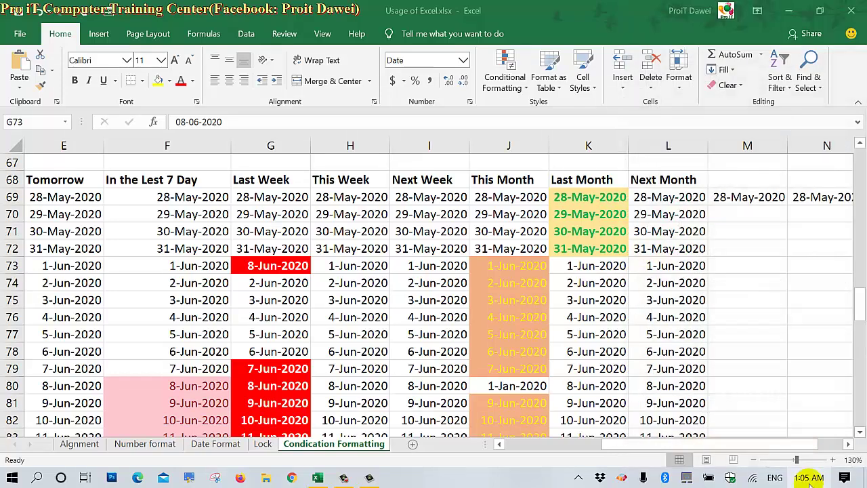